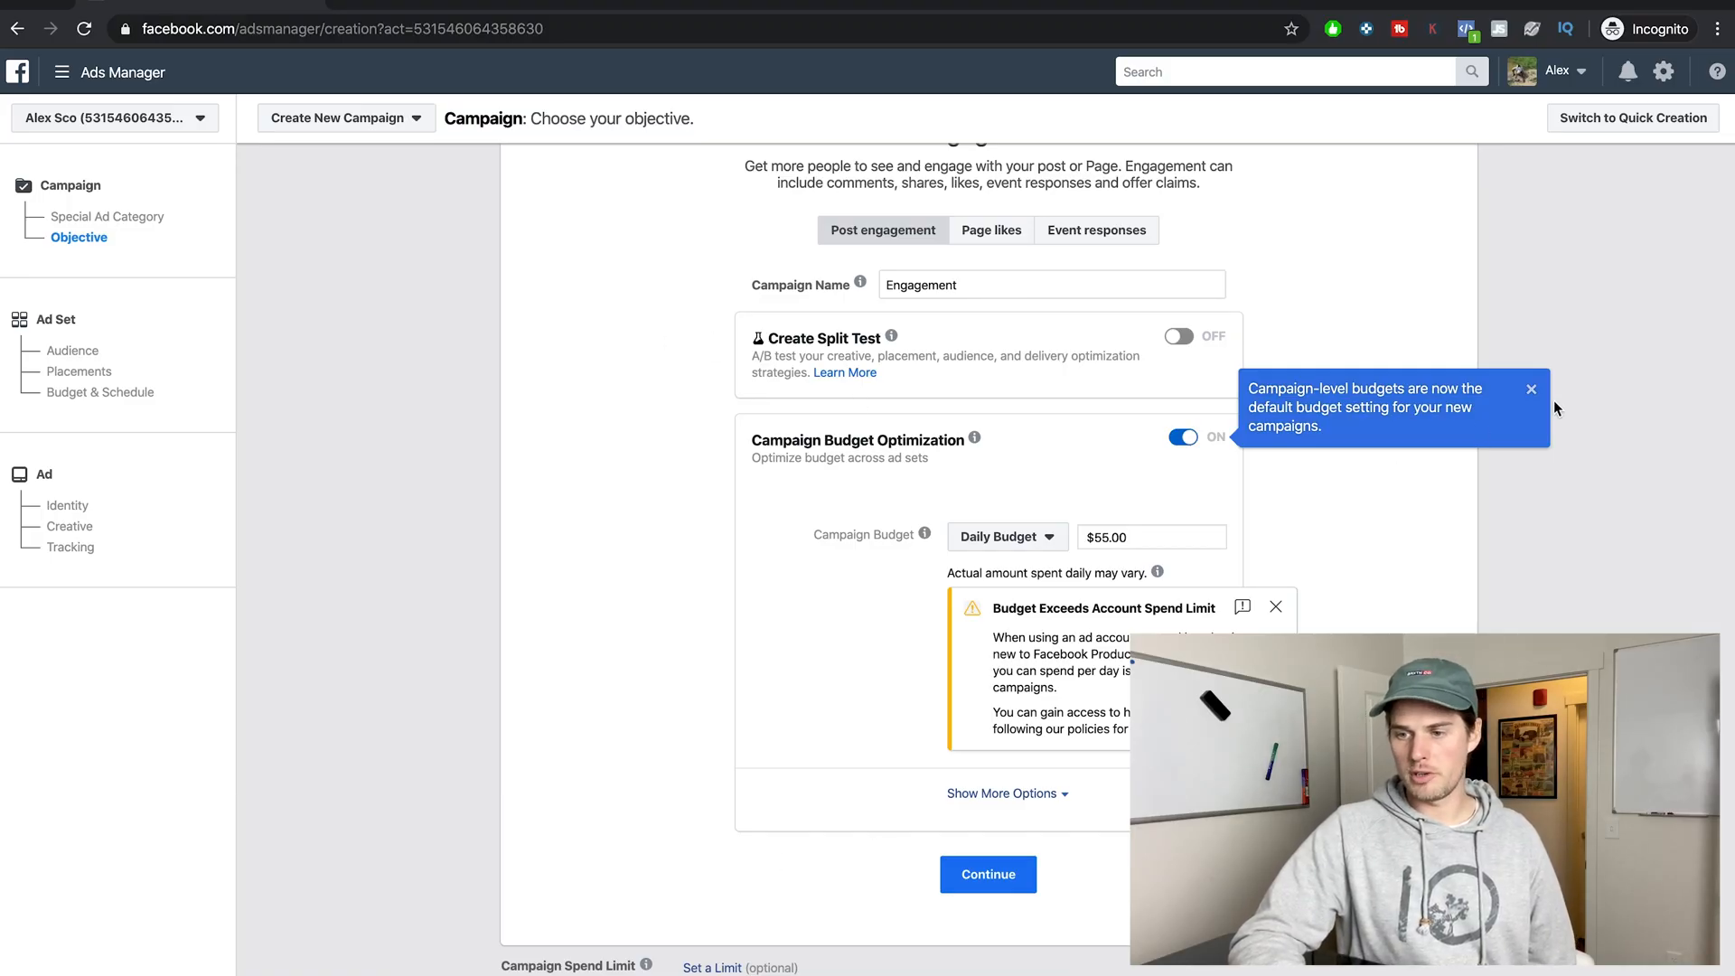
Turn off Campaign Budget Optimization for the Engagement campaign and continue to the ad set setup.
{"action": "left_click", "coordinate": [1531, 392]}
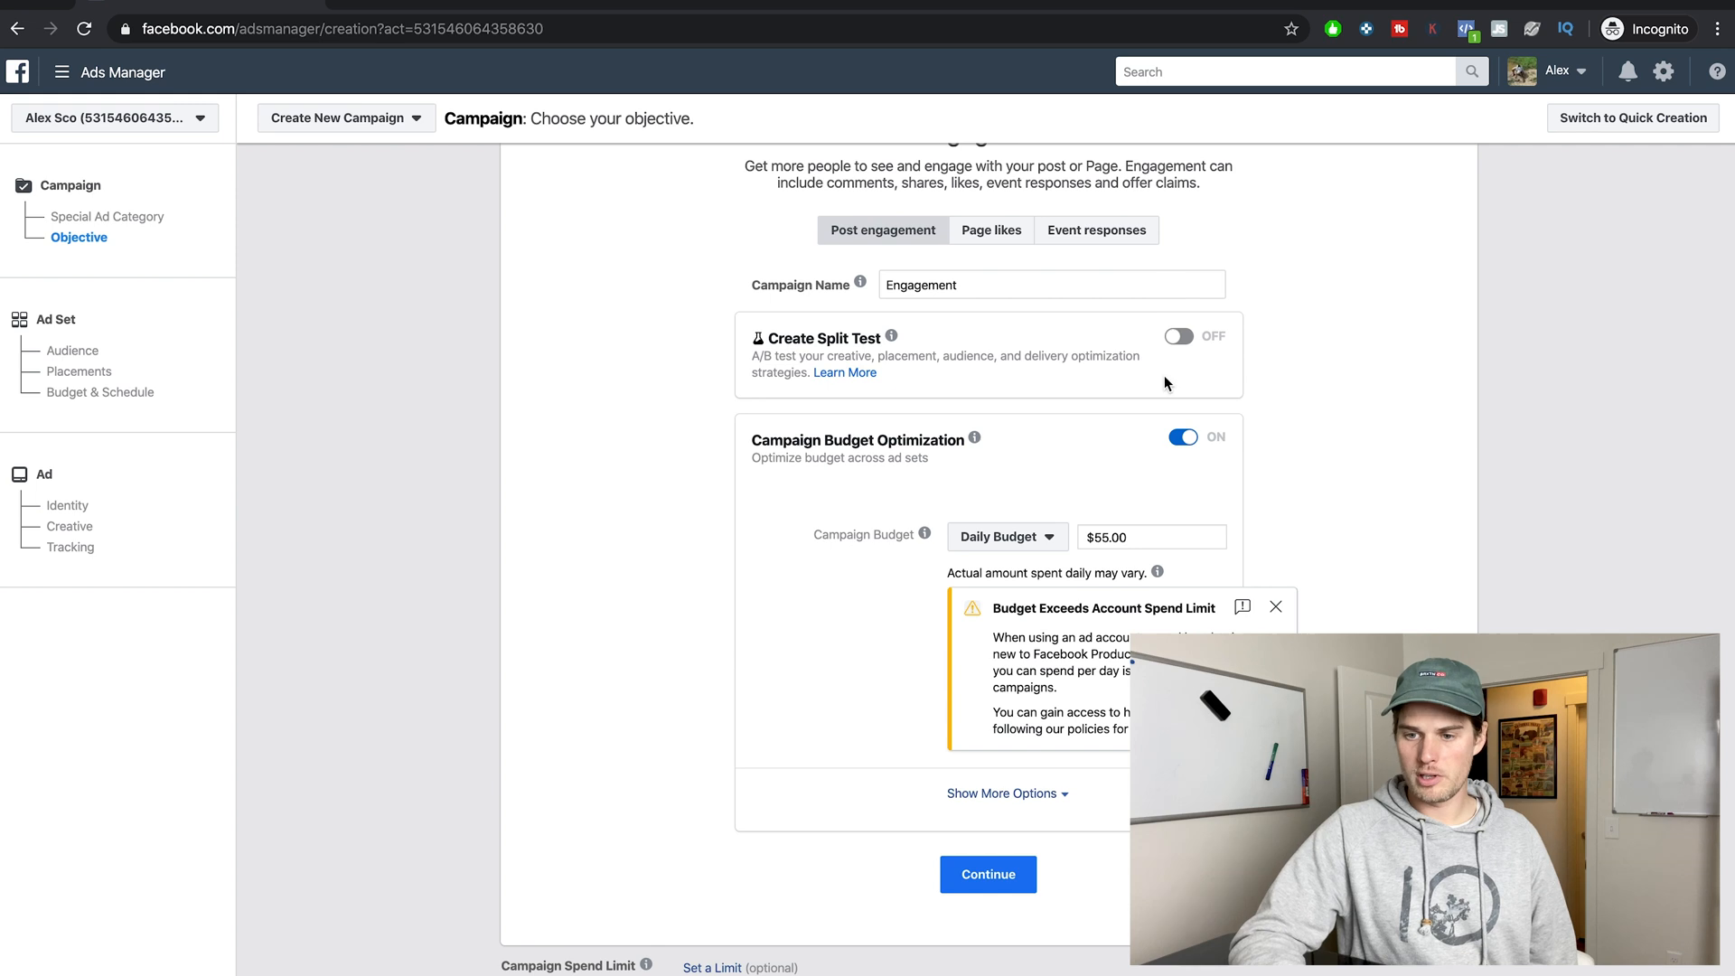
{"action": "left_click", "coordinate": [1180, 438]}
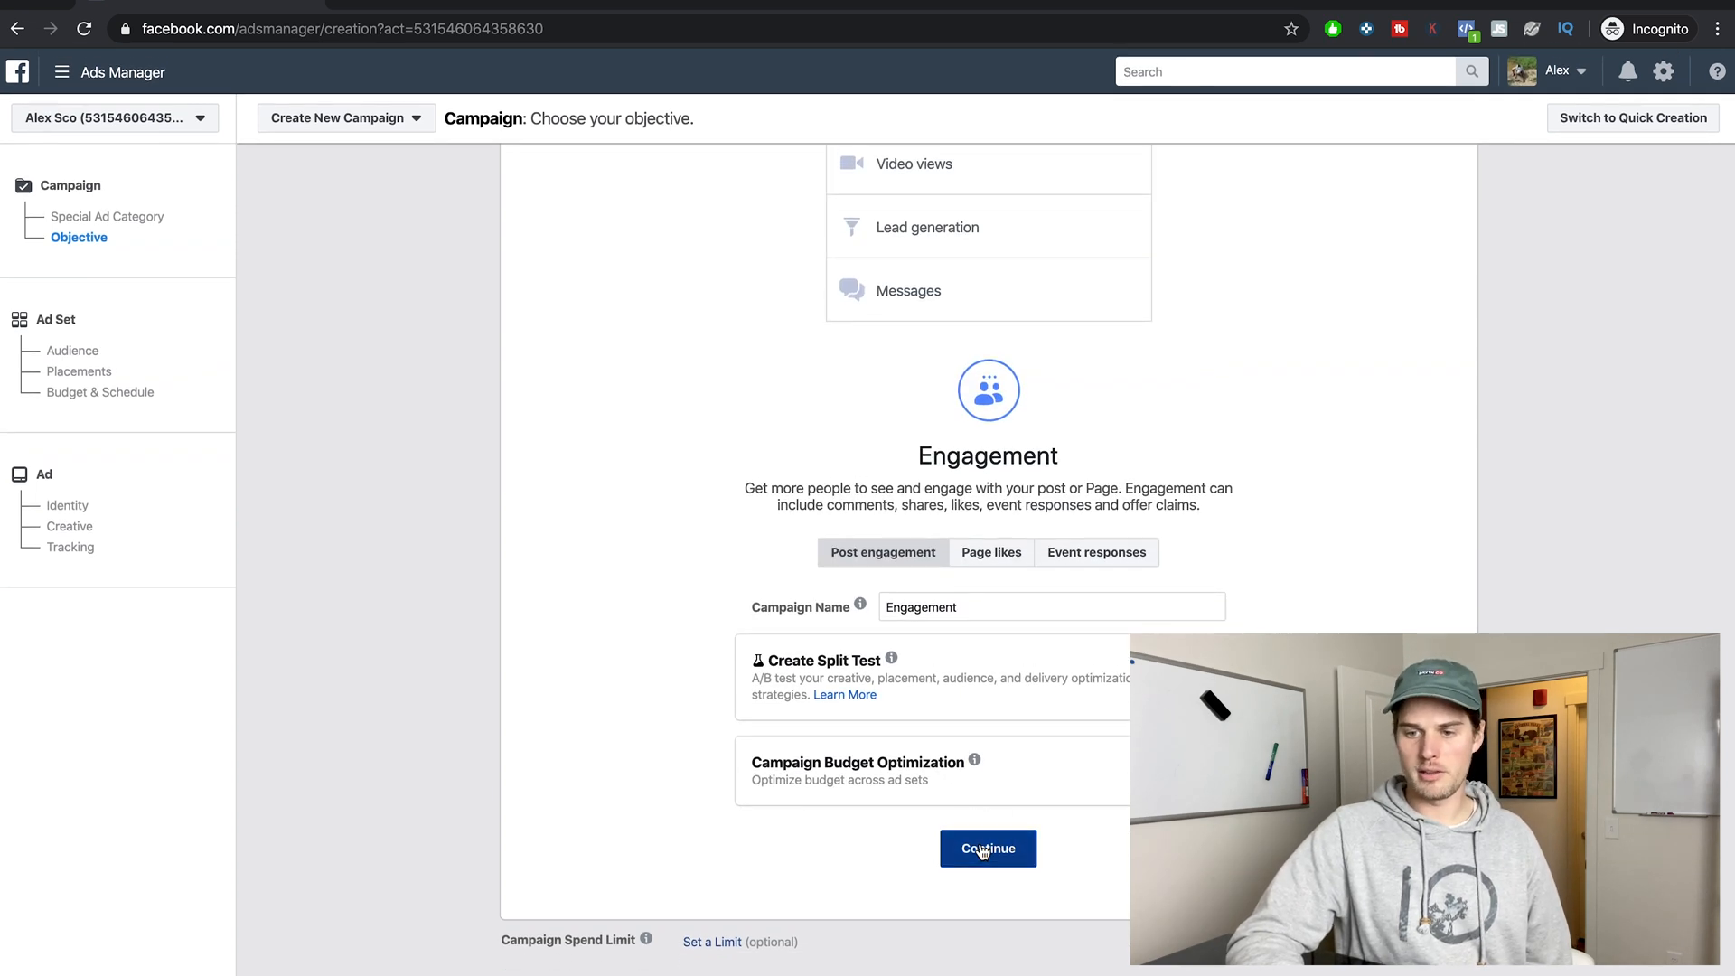
{"action": "left_click", "coordinate": [982, 849]}
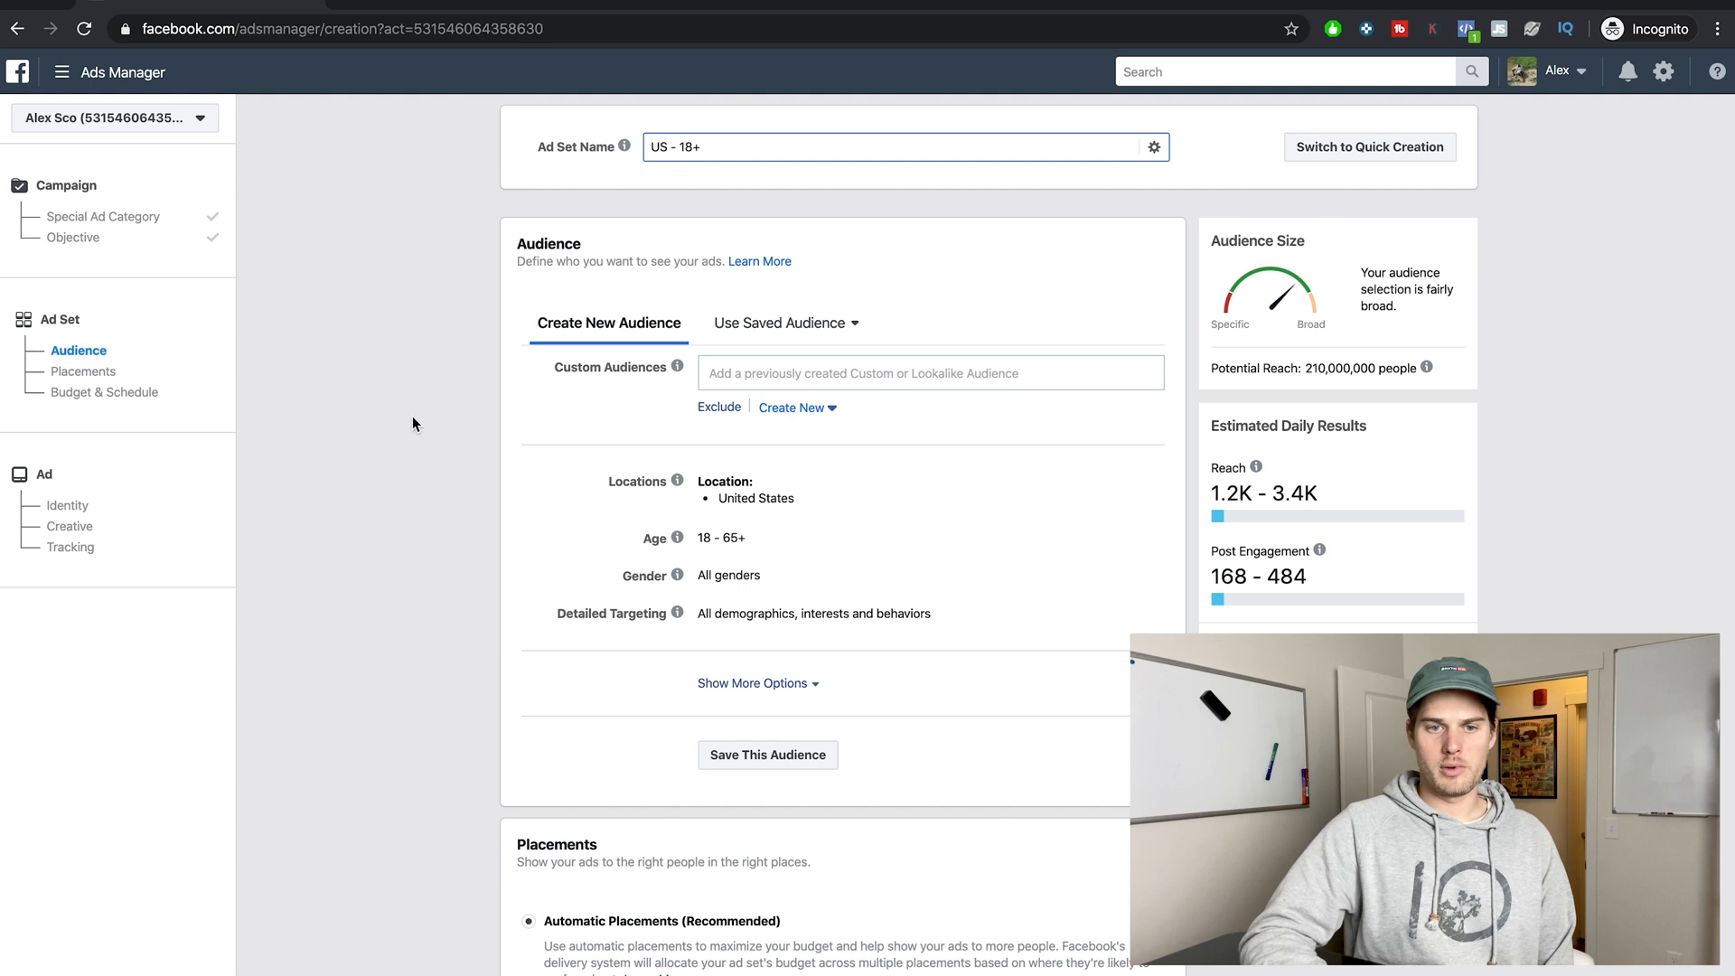
Revisit the campaign's objective page to review the campaign name, and return to the ad set's audience settings.
{"action": "left_click", "coordinate": [78, 236]}
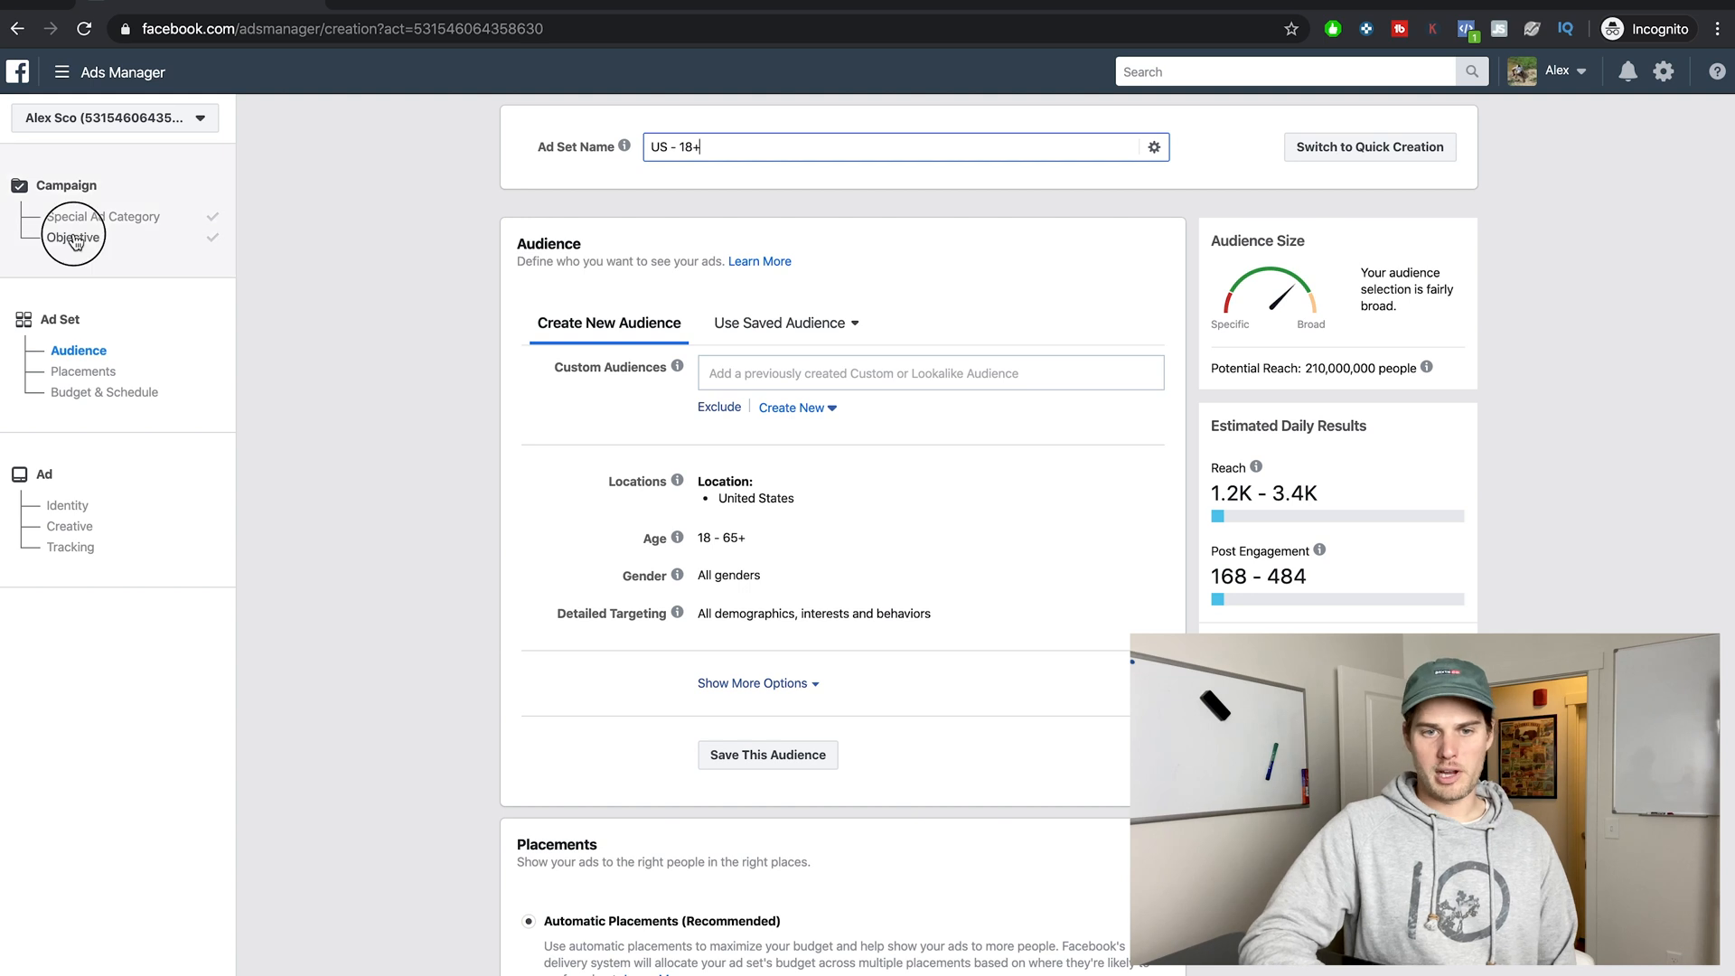
{"action": "scroll", "coordinate": [663, 538], "scroll_direction": "down", "scroll_amount": 6}
{"action": "scroll", "coordinate": [994, 601], "scroll_direction": "up", "scroll_amount": 3}
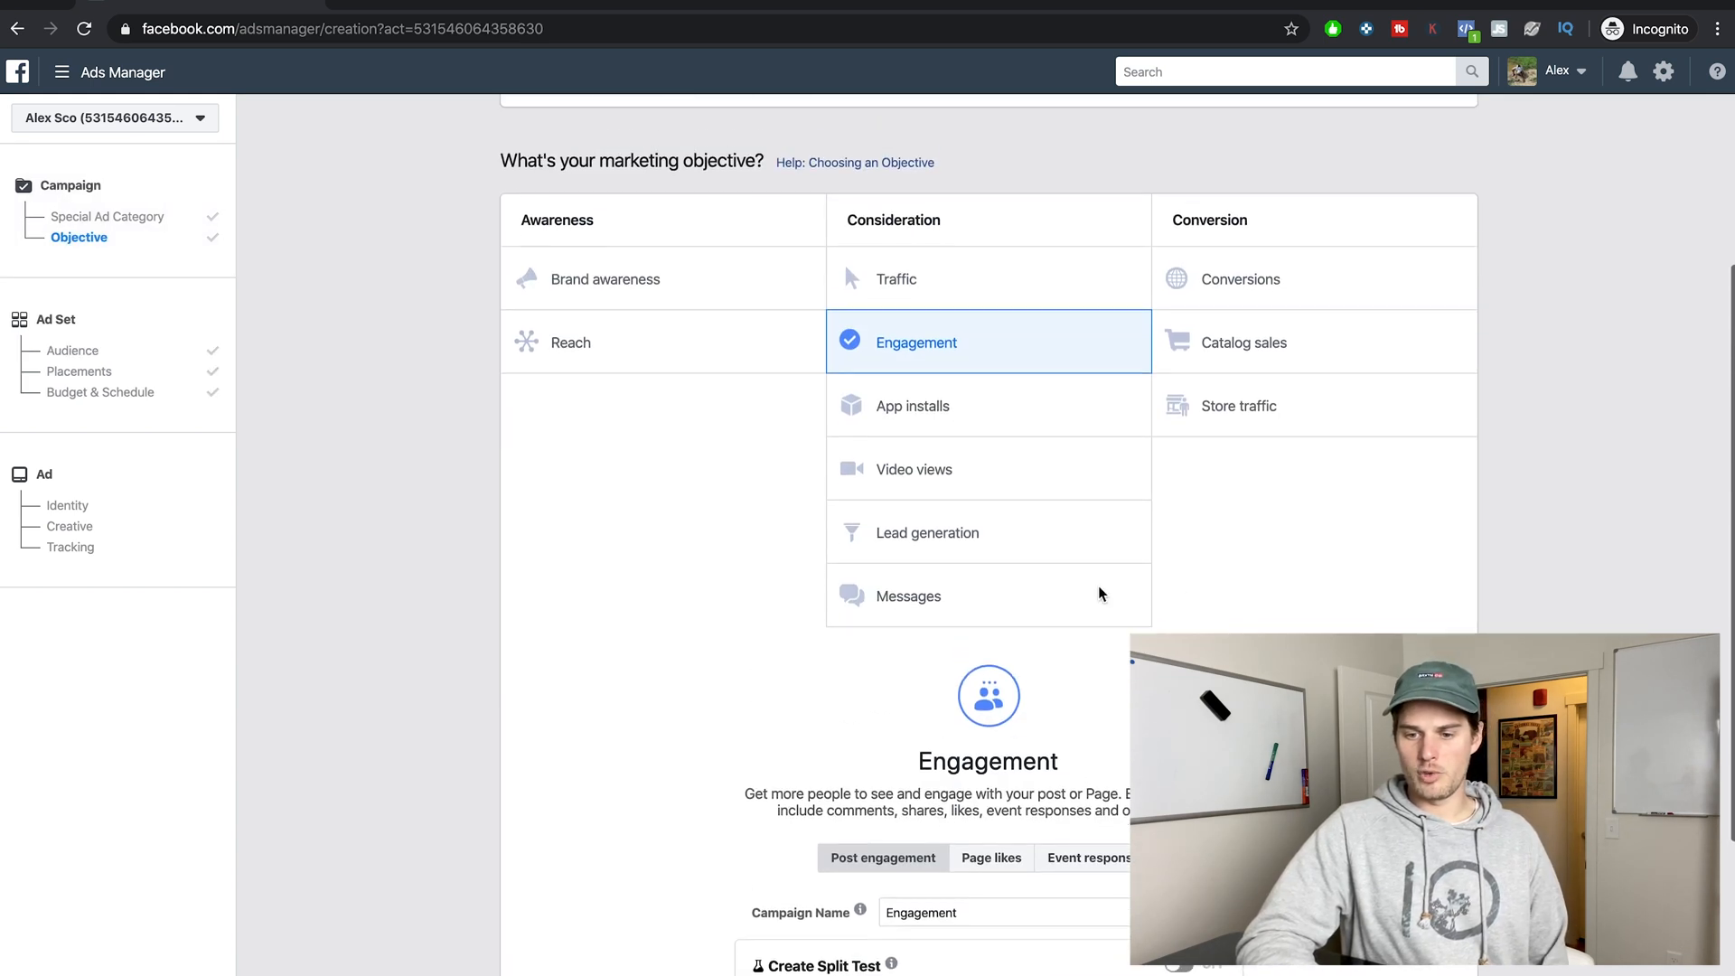
{"action": "scroll", "coordinate": [1147, 601], "scroll_direction": "down", "scroll_amount": 2}
{"action": "scroll", "coordinate": [1194, 614], "scroll_direction": "down", "scroll_amount": 2}
{"action": "double_click", "coordinate": [978, 598]}
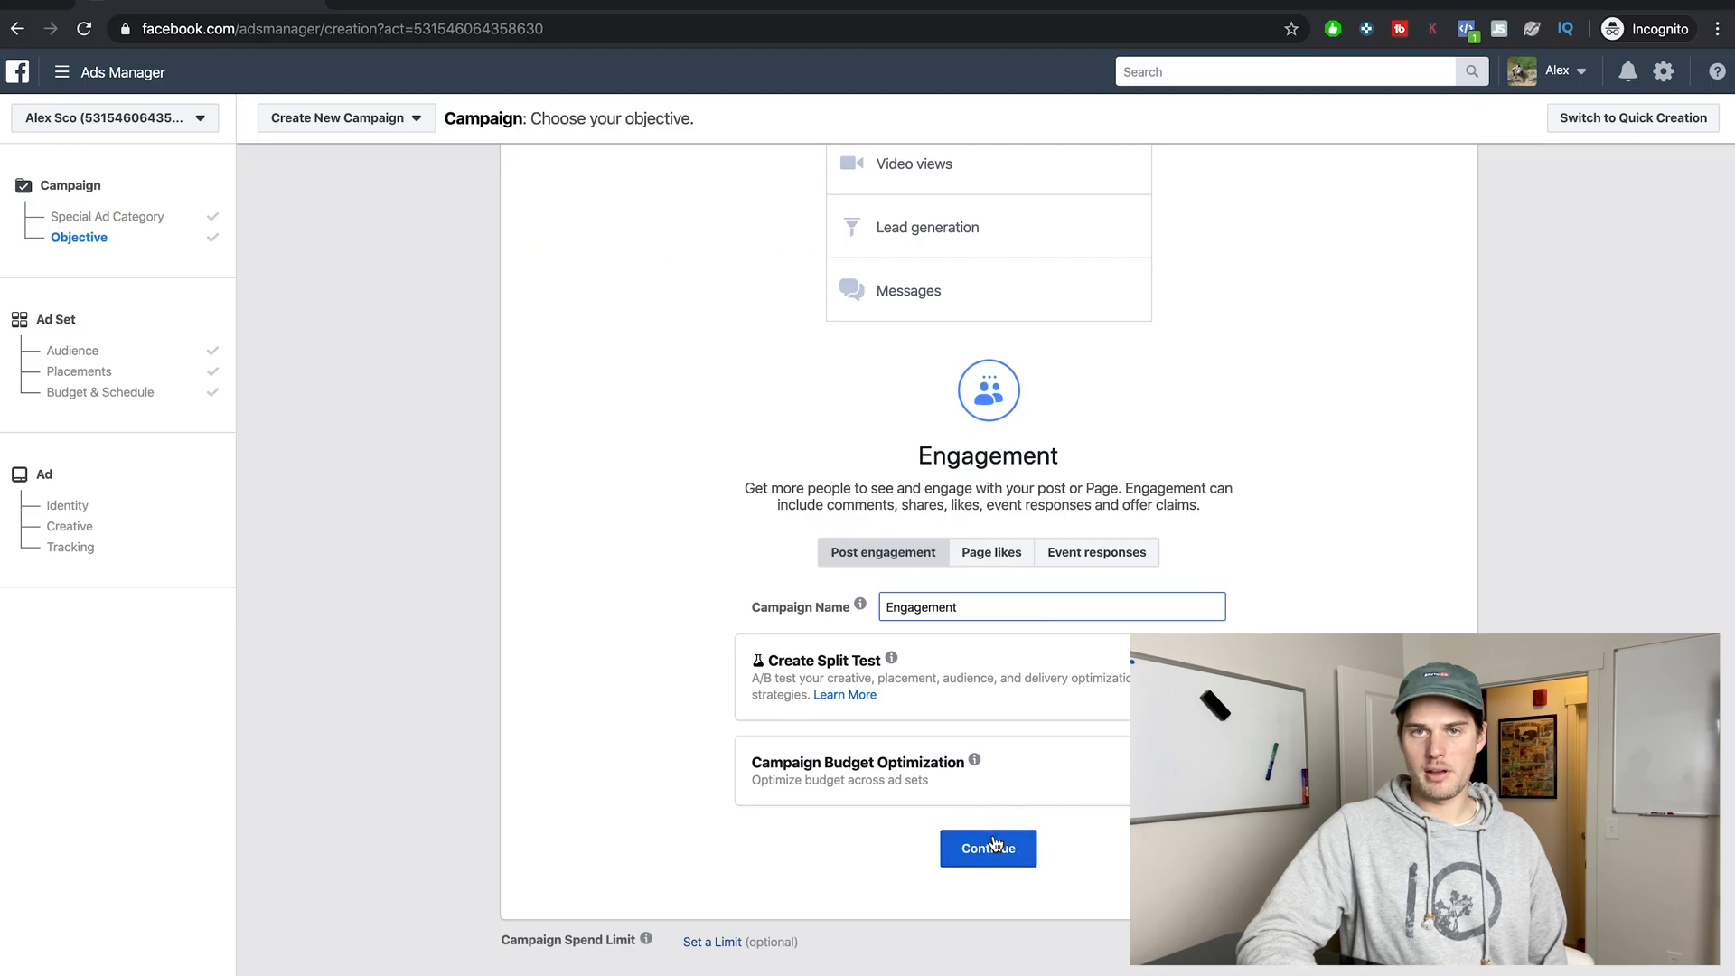
{"action": "left_click", "coordinate": [995, 844]}
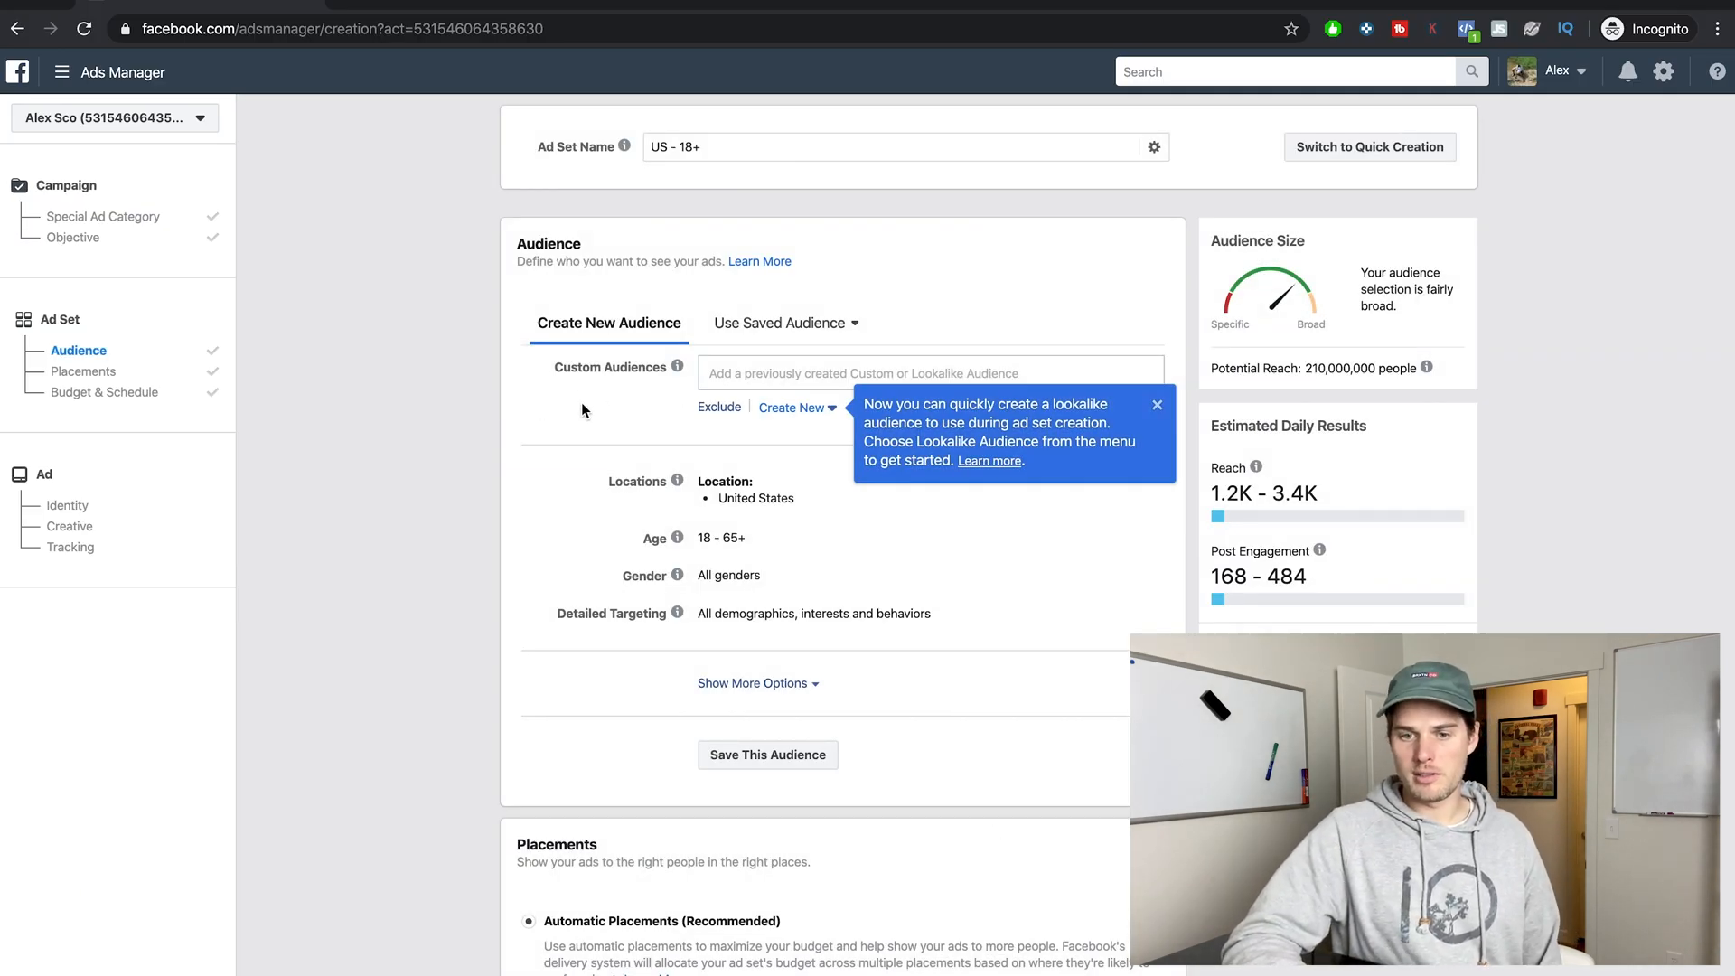
{"action": "left_click", "coordinate": [555, 411]}
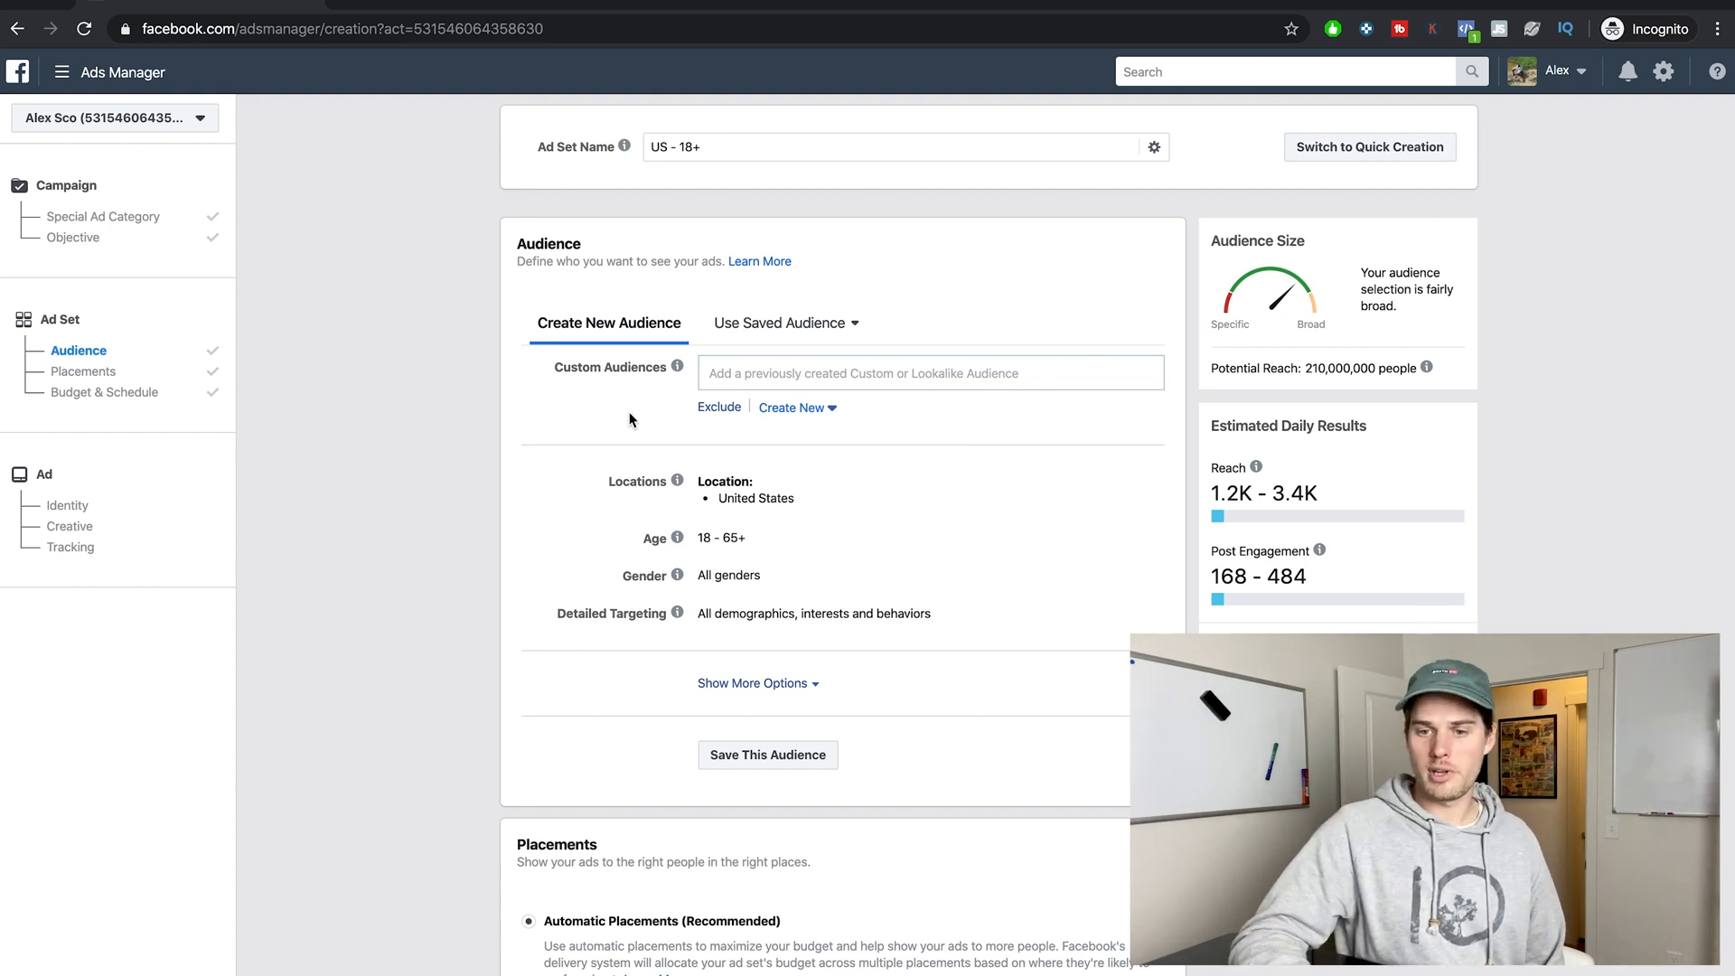
Set the audience location to the country United States.
{"action": "scroll", "coordinate": [623, 411], "scroll_direction": "down", "scroll_amount": 3}
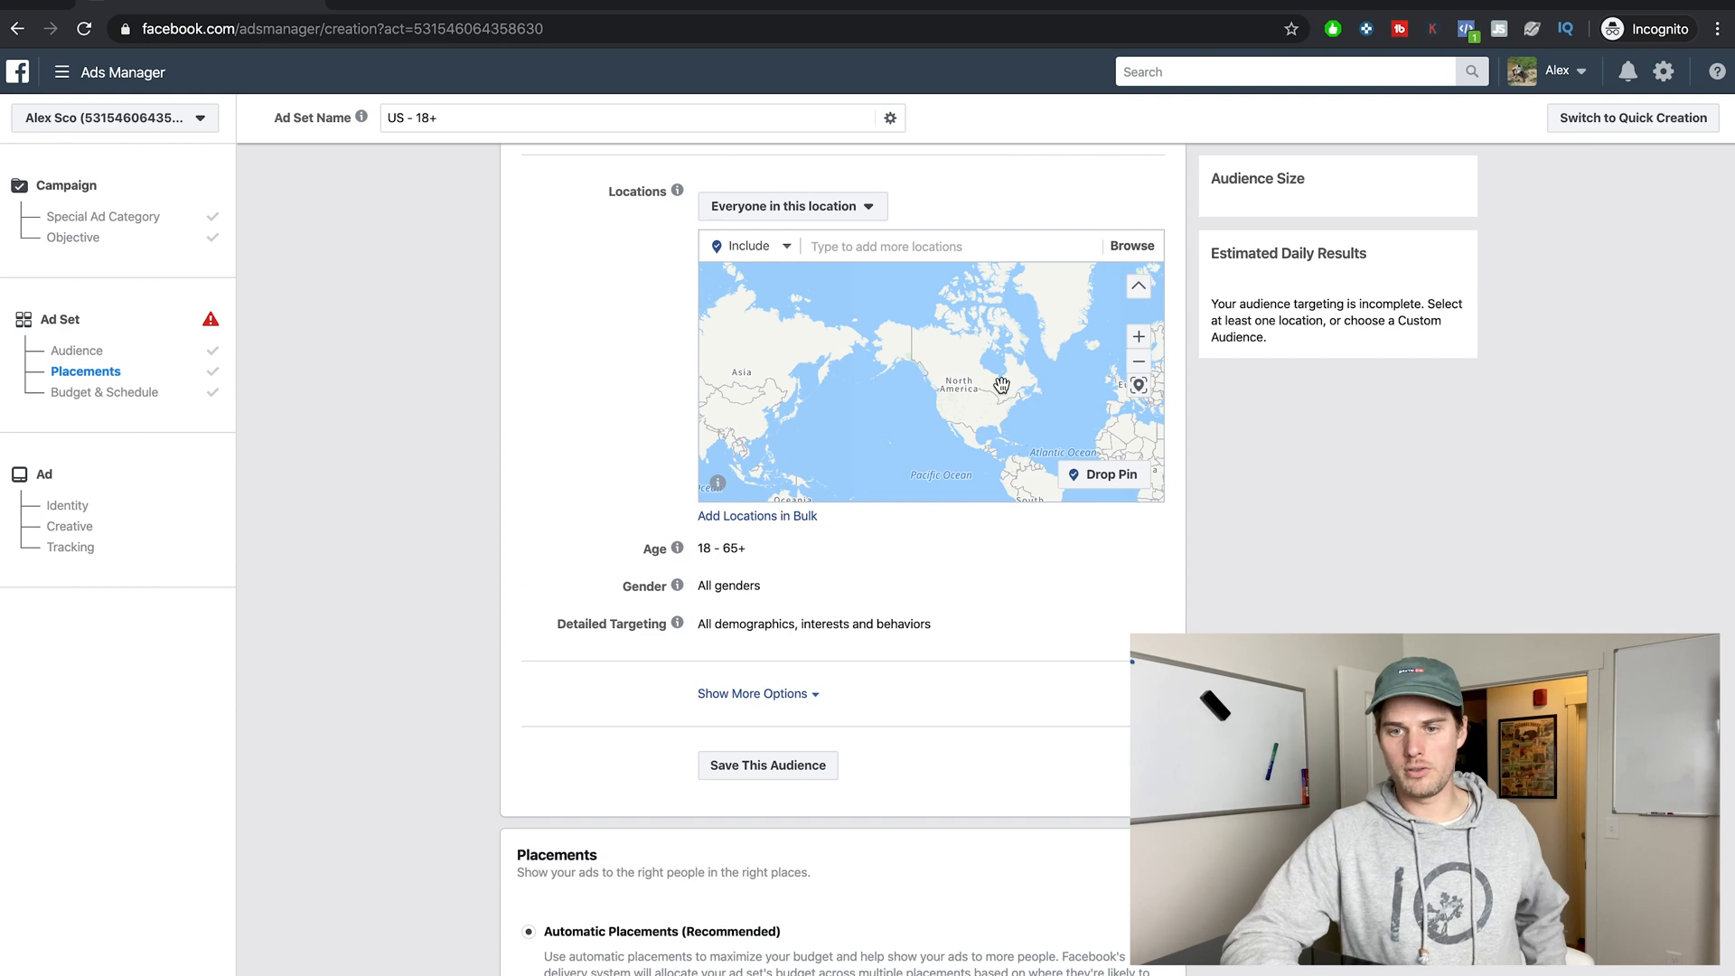
{"action": "left_click", "coordinate": [914, 258]}
{"action": "type", "text": "united s"}
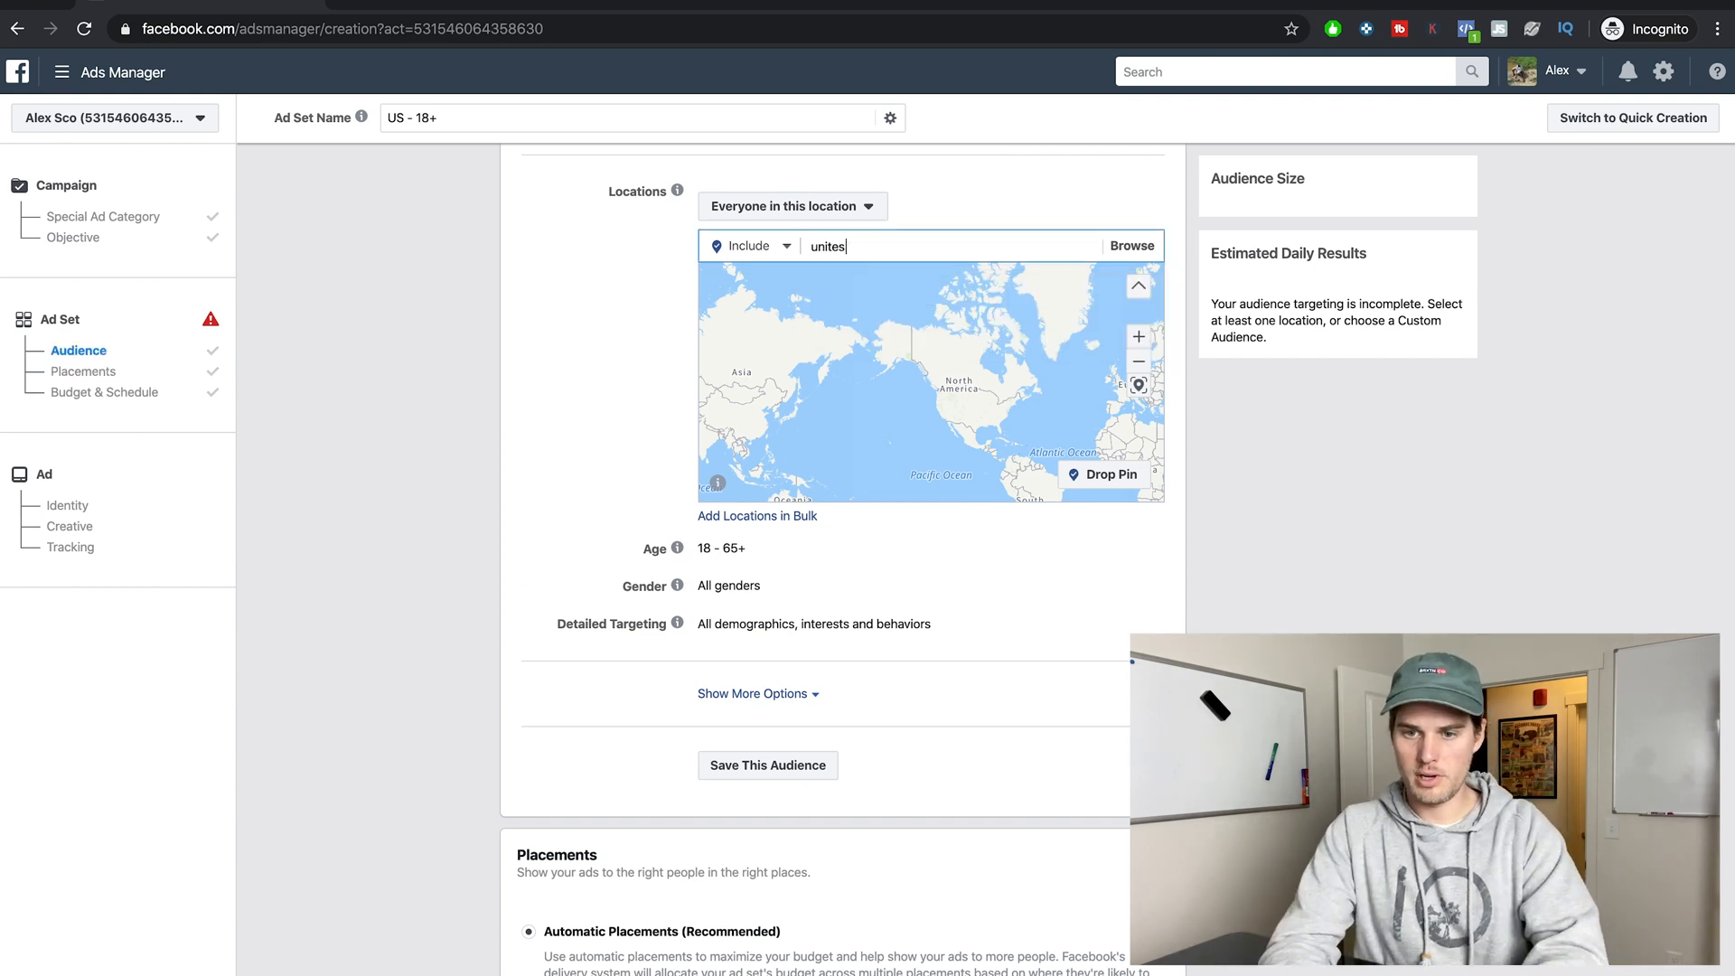
{"action": "key", "text": "BackSpace"}
{"action": "type", "text": "d states"}
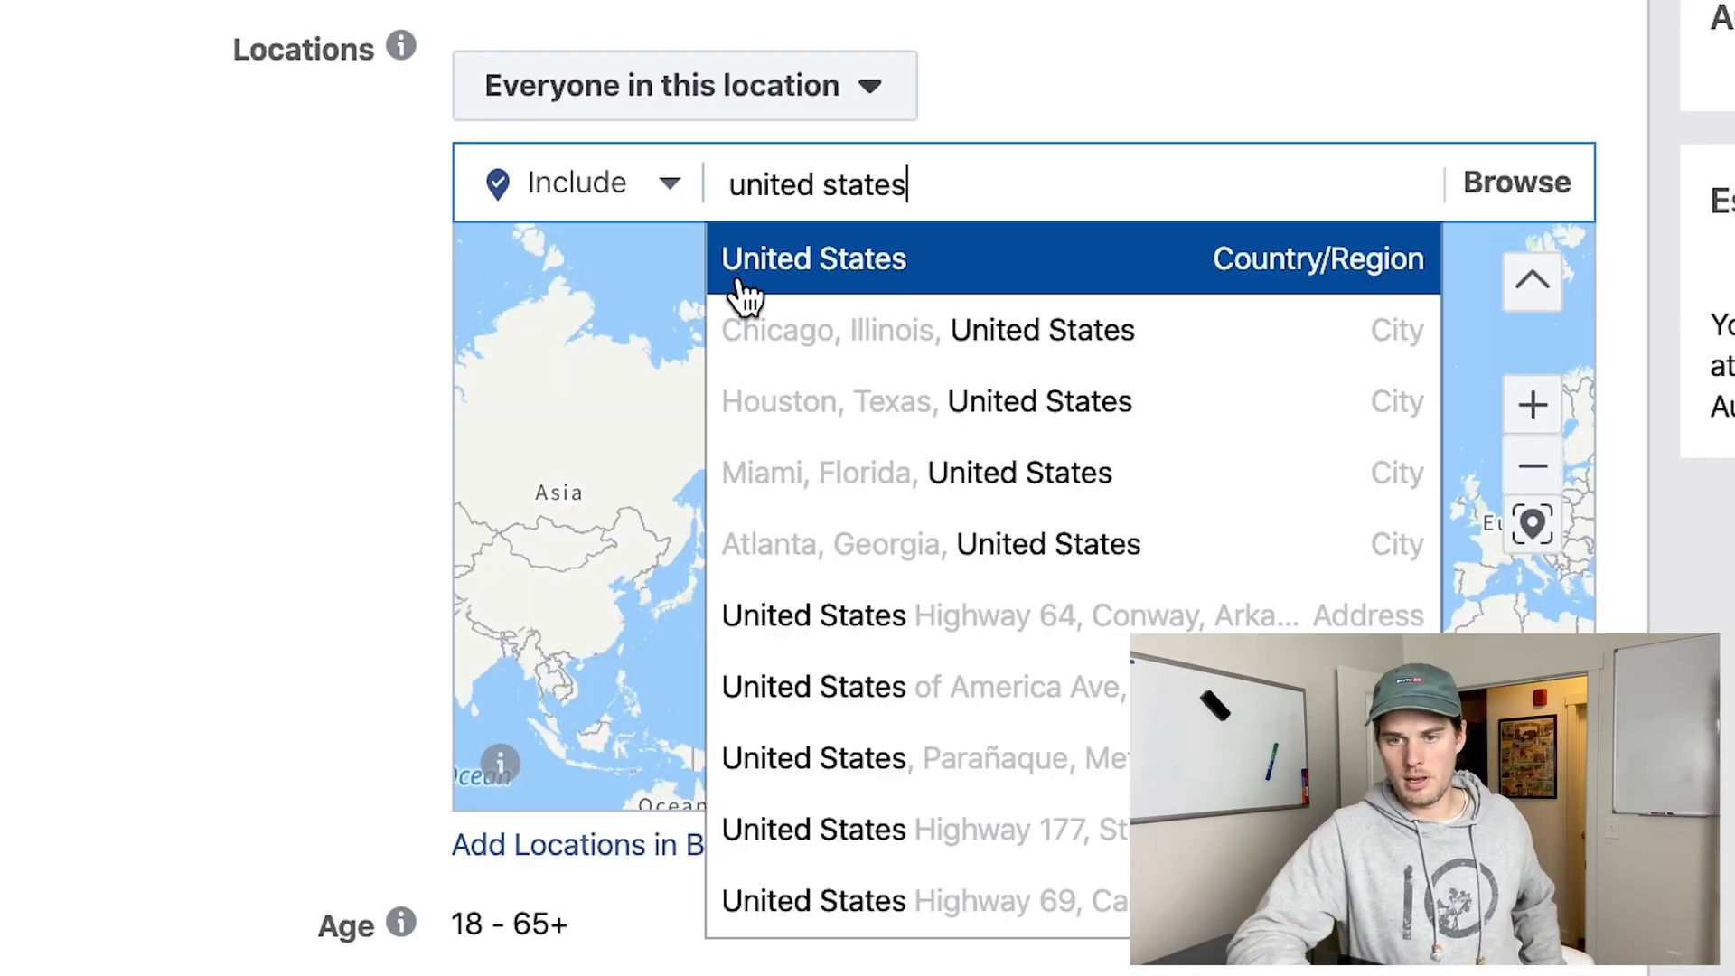
{"action": "left_click", "coordinate": [987, 271]}
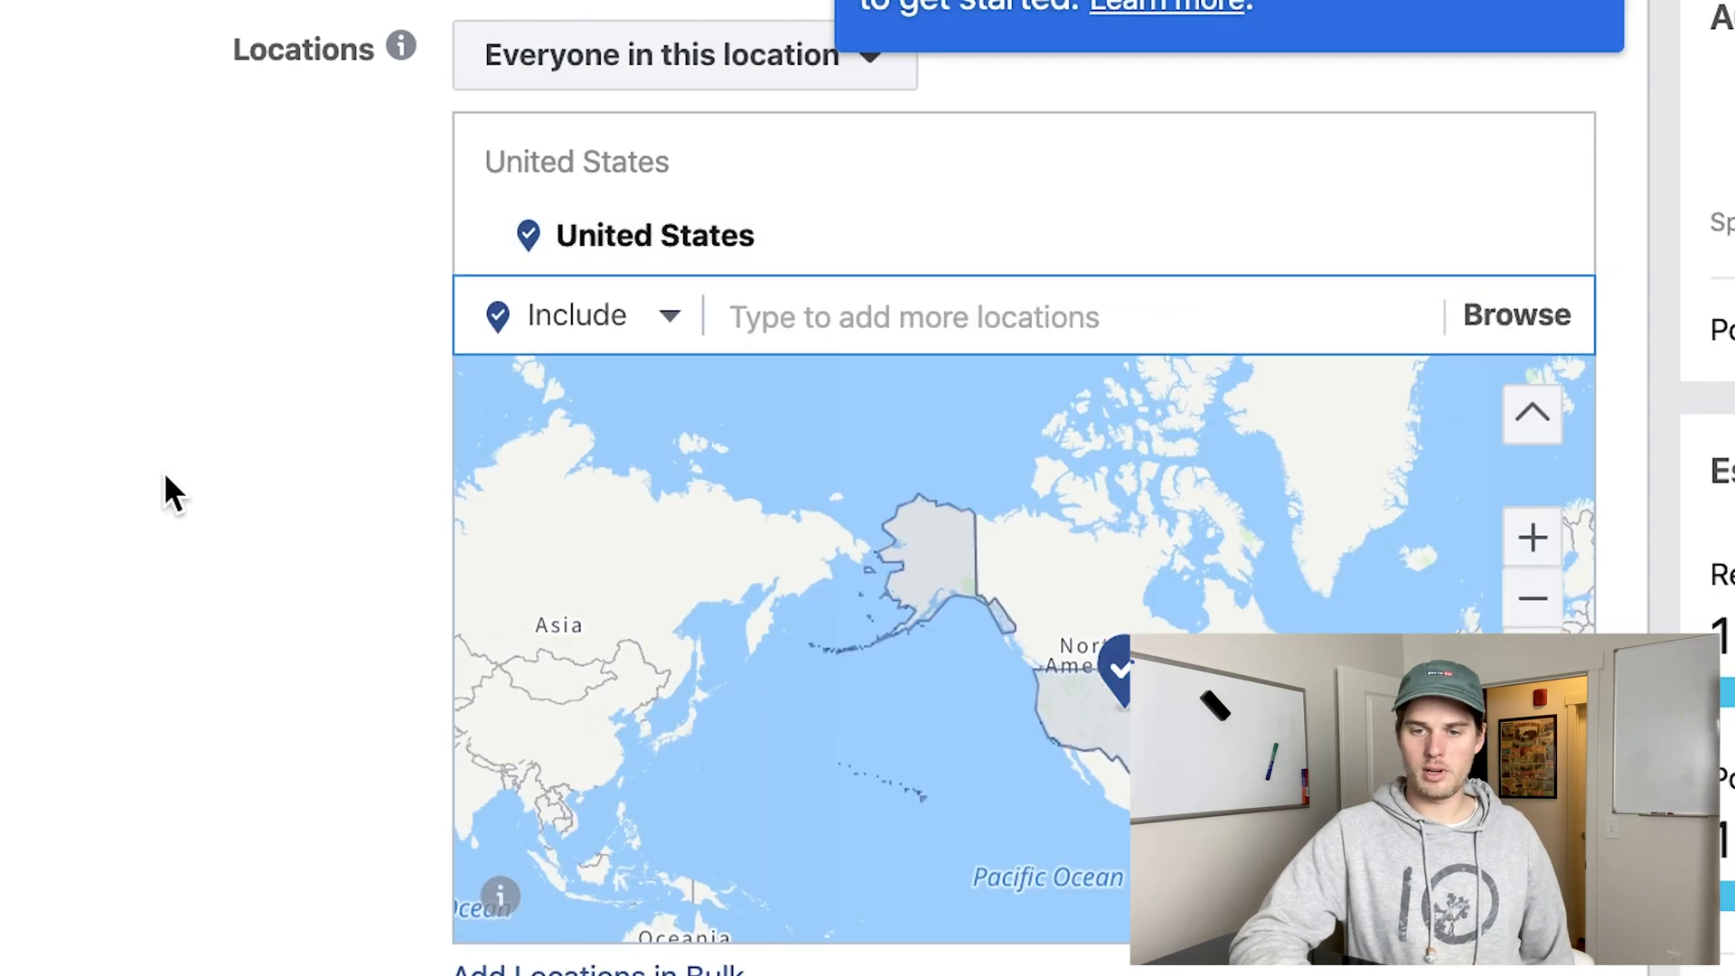
Open the audience's age range and gender for editing.
{"action": "scroll", "coordinate": [166, 479], "scroll_direction": "down", "scroll_amount": 4}
{"action": "scroll", "coordinate": [166, 493], "scroll_direction": "down", "scroll_amount": 4}
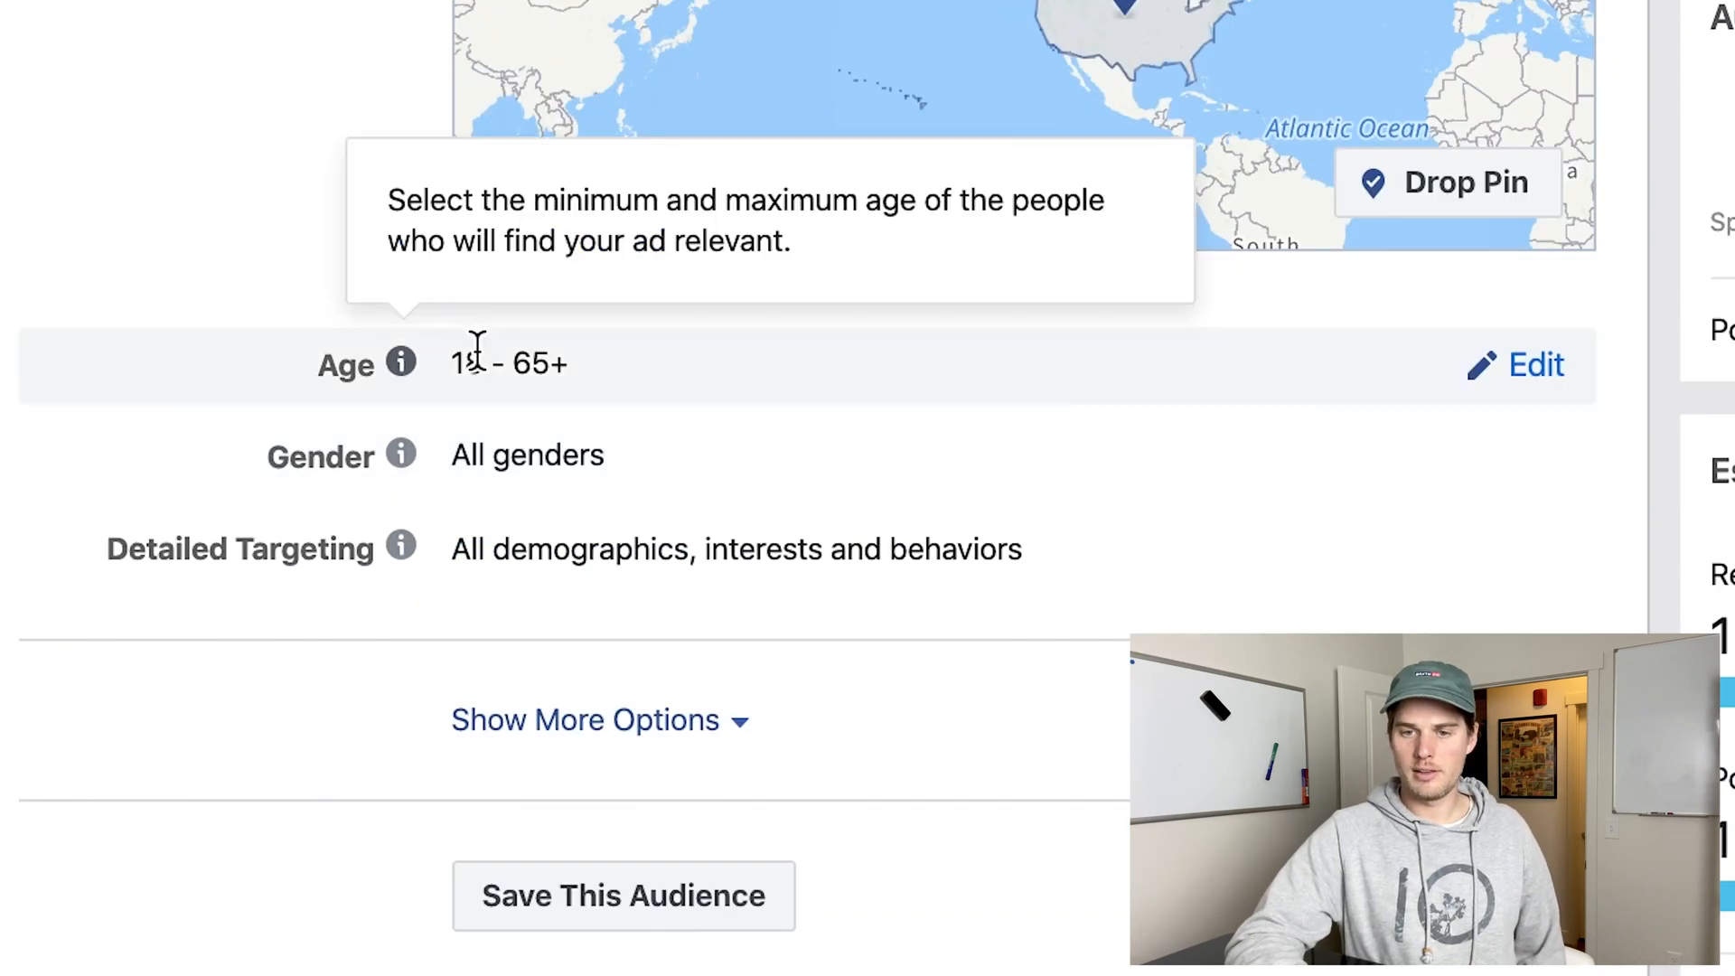
{"action": "left_click", "coordinate": [1534, 370]}
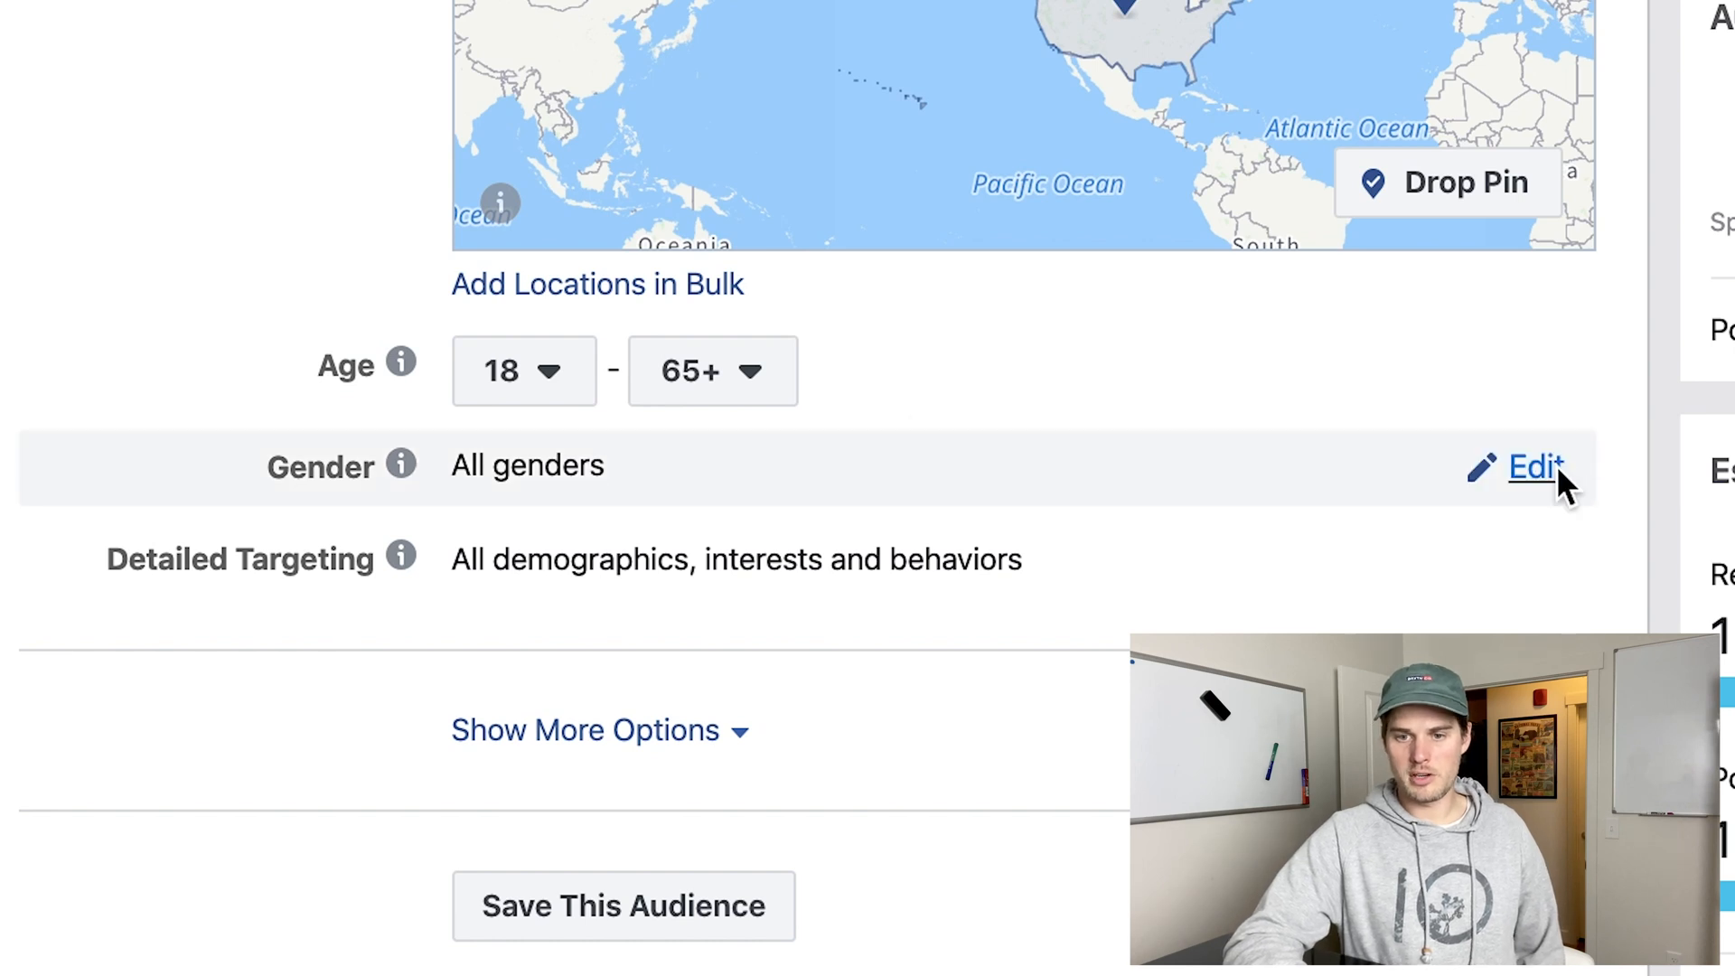
{"action": "left_click", "coordinate": [1556, 464]}
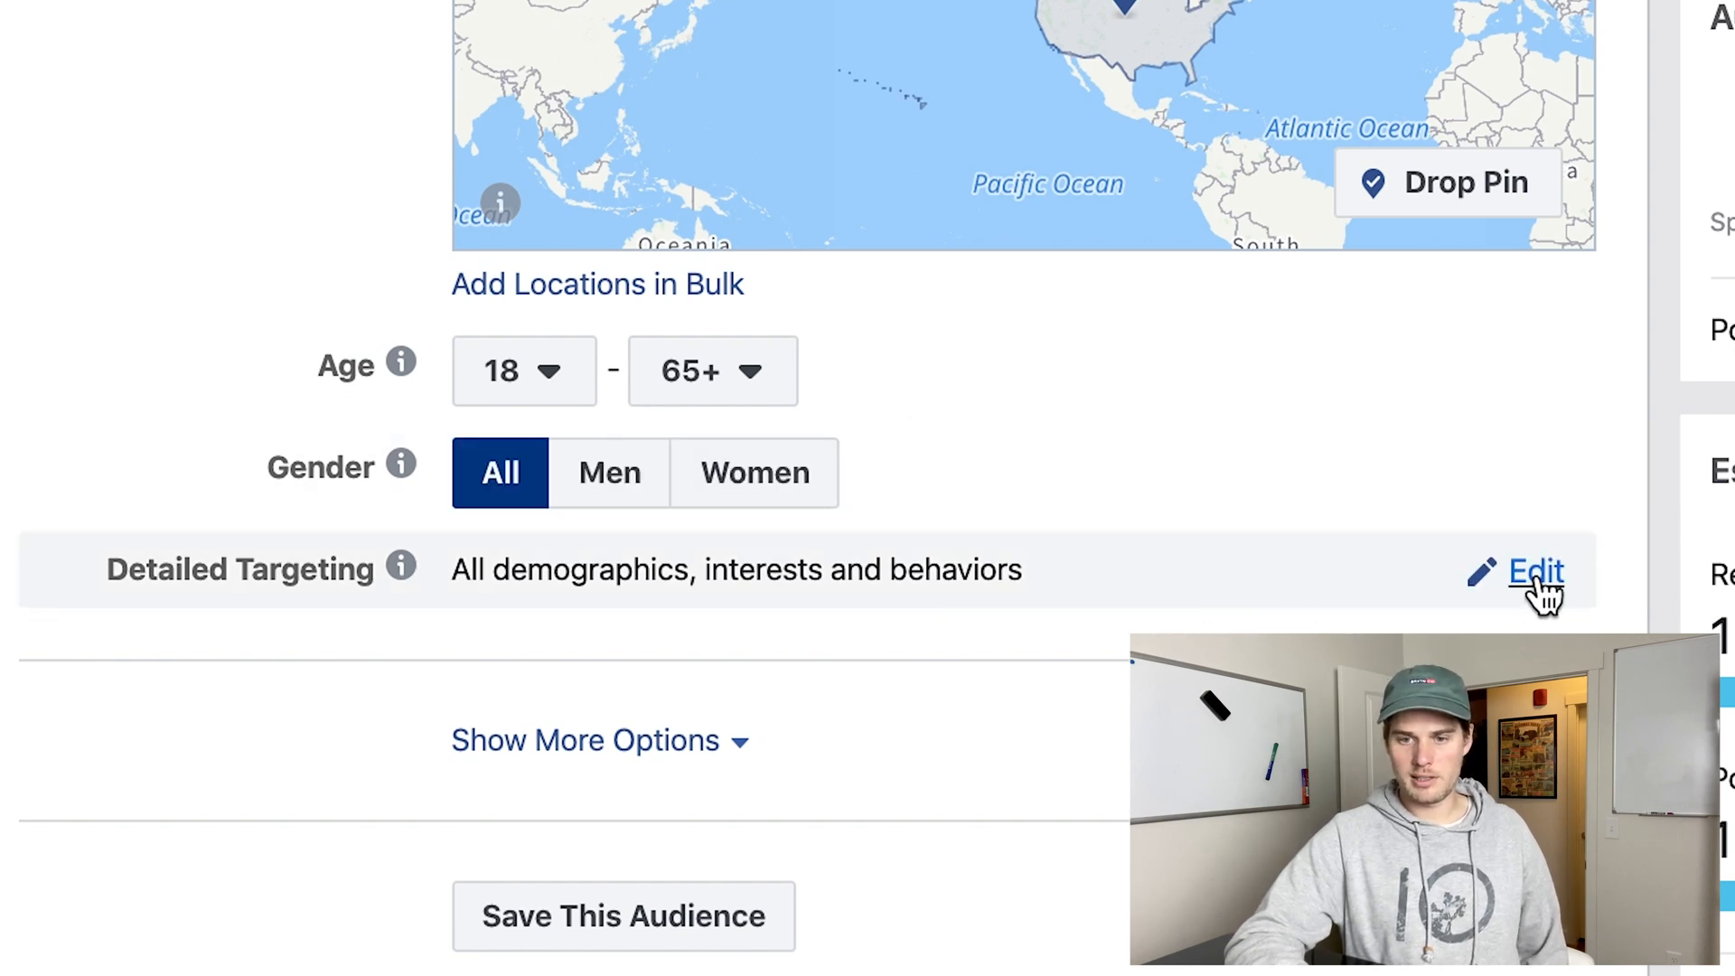
Add the interest Fortnite to the audience's detailed targeting and dismiss the targeting tip.
{"action": "left_click", "coordinate": [1533, 580]}
{"action": "scroll", "coordinate": [788, 664], "scroll_direction": "down", "scroll_amount": 3}
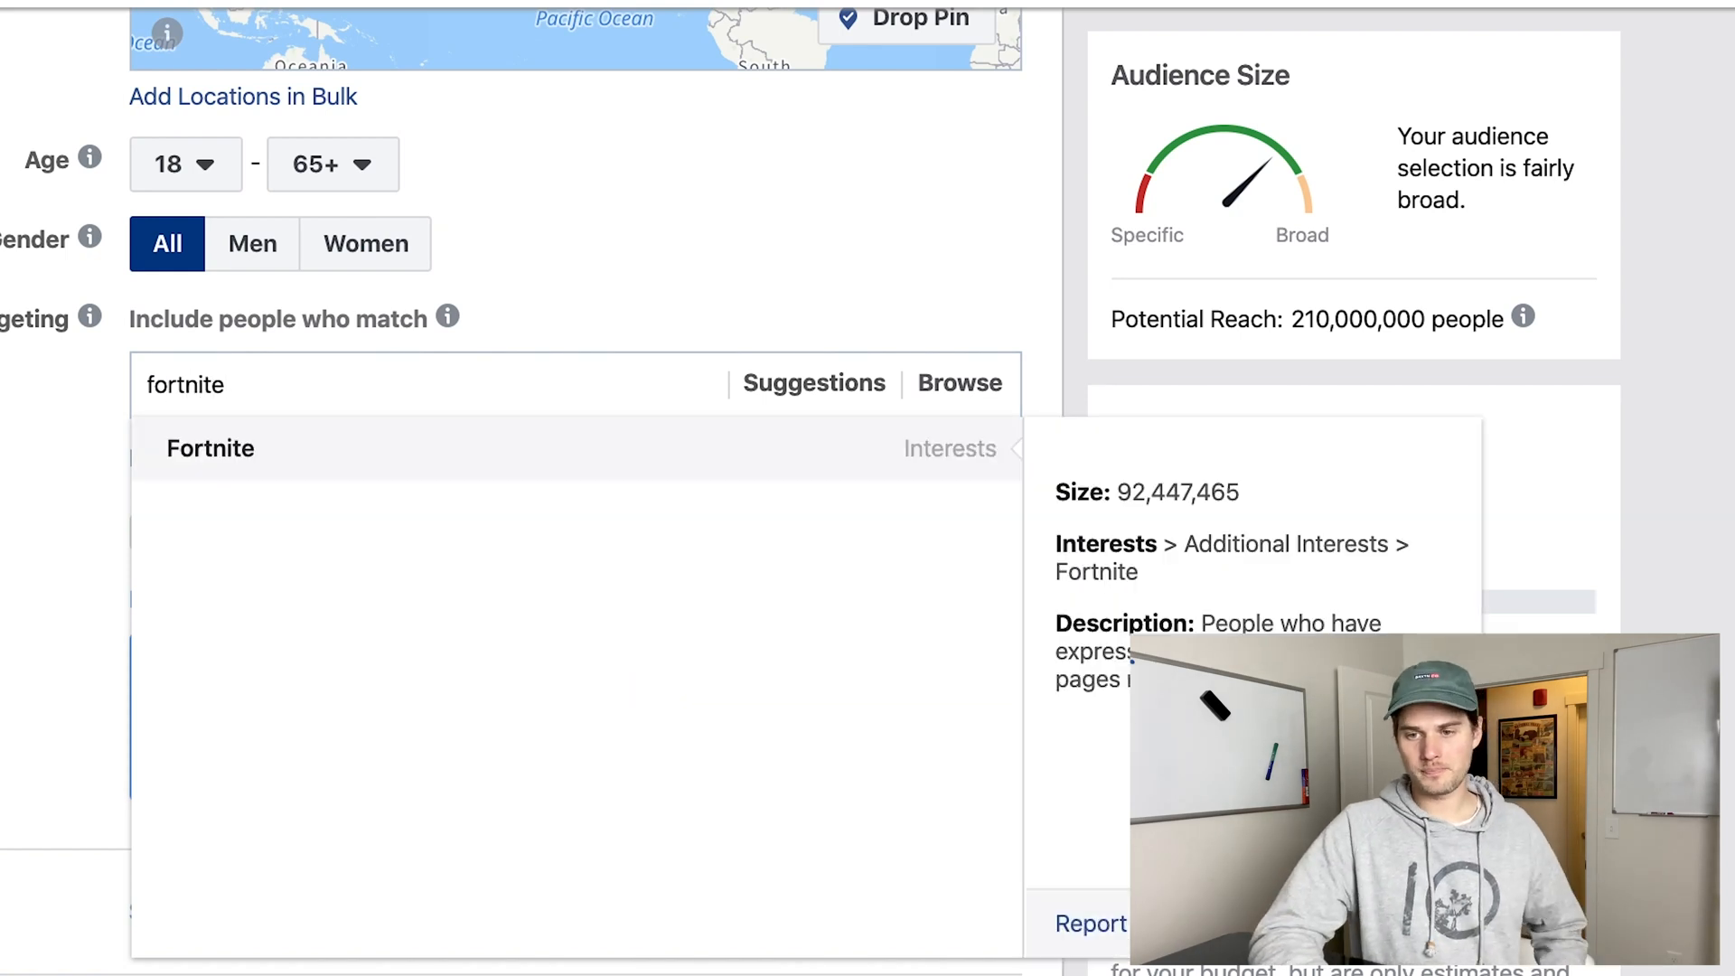
{"action": "left_click", "coordinate": [307, 450]}
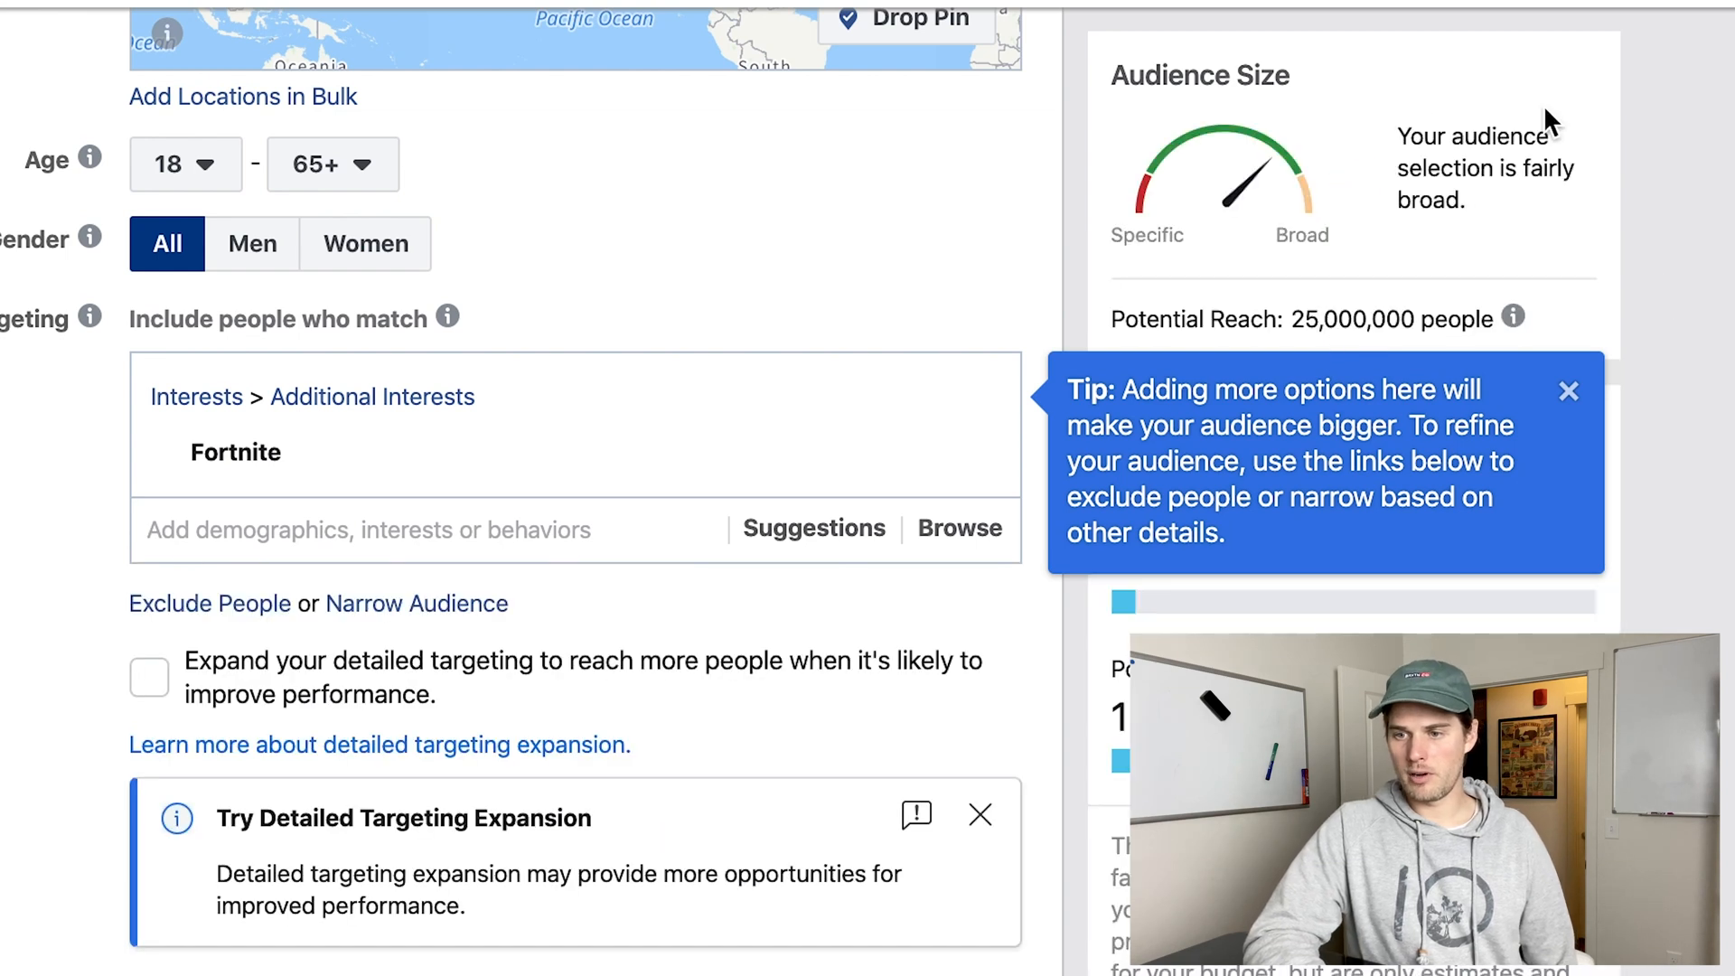
{"action": "left_click", "coordinate": [1569, 393]}
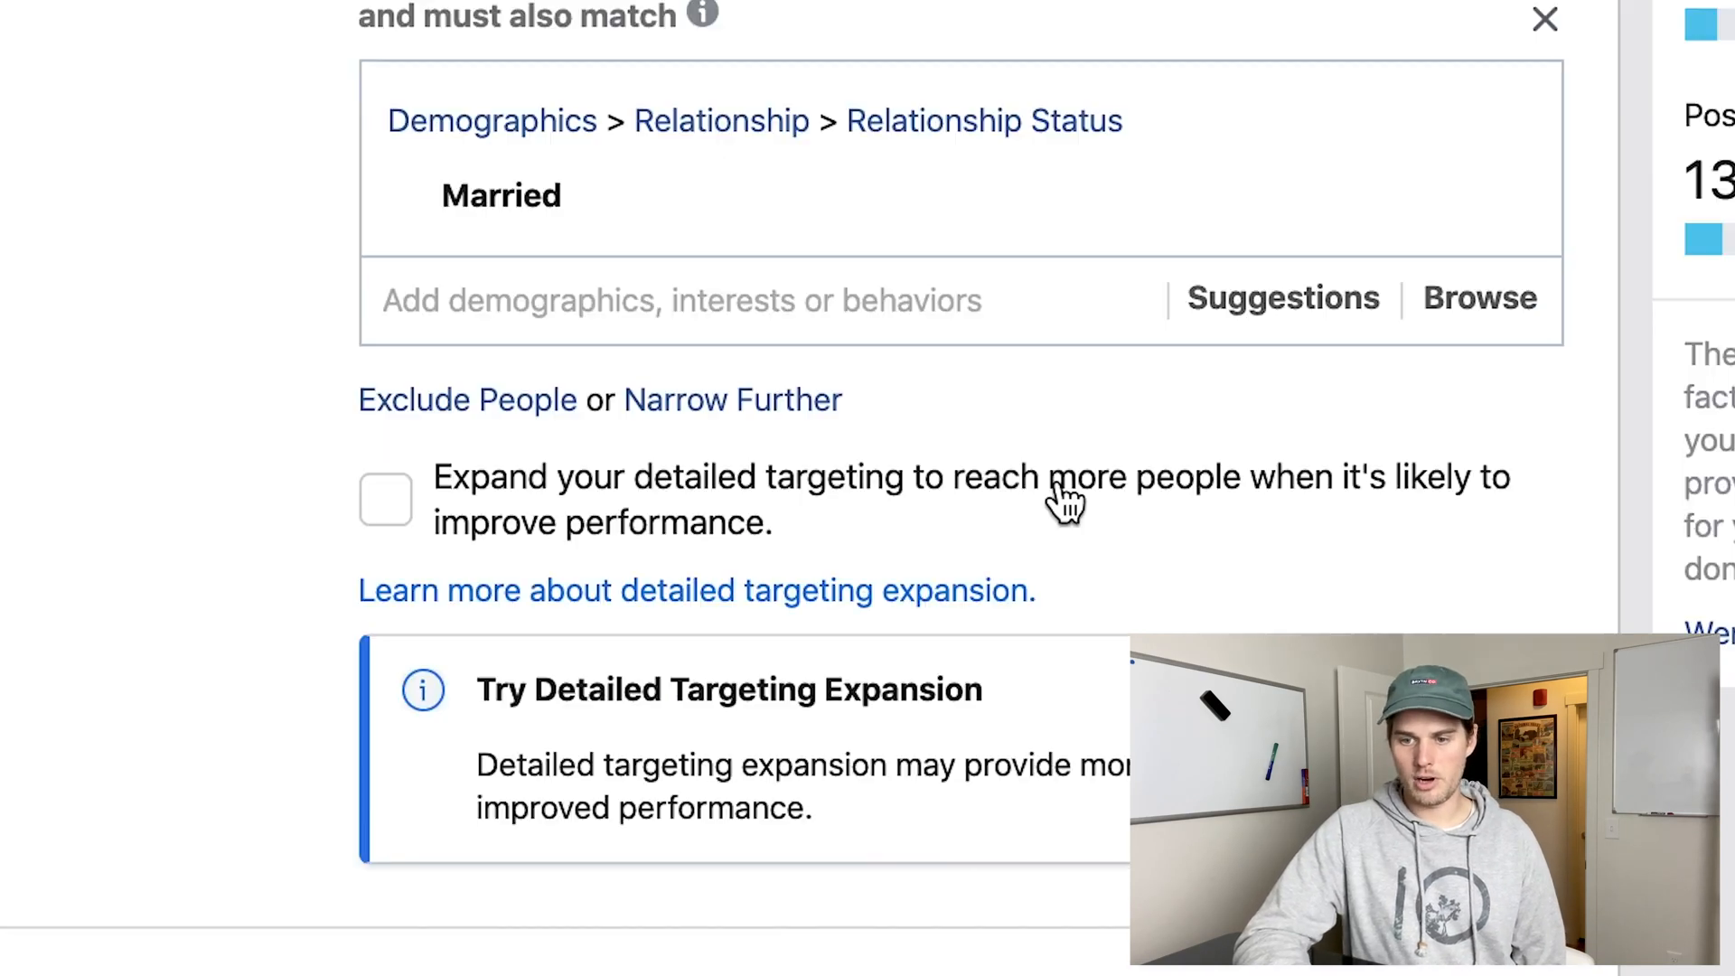
Enable detailed targeting expansion and limit the audience's gender to Men.
{"action": "left_click", "coordinate": [389, 506]}
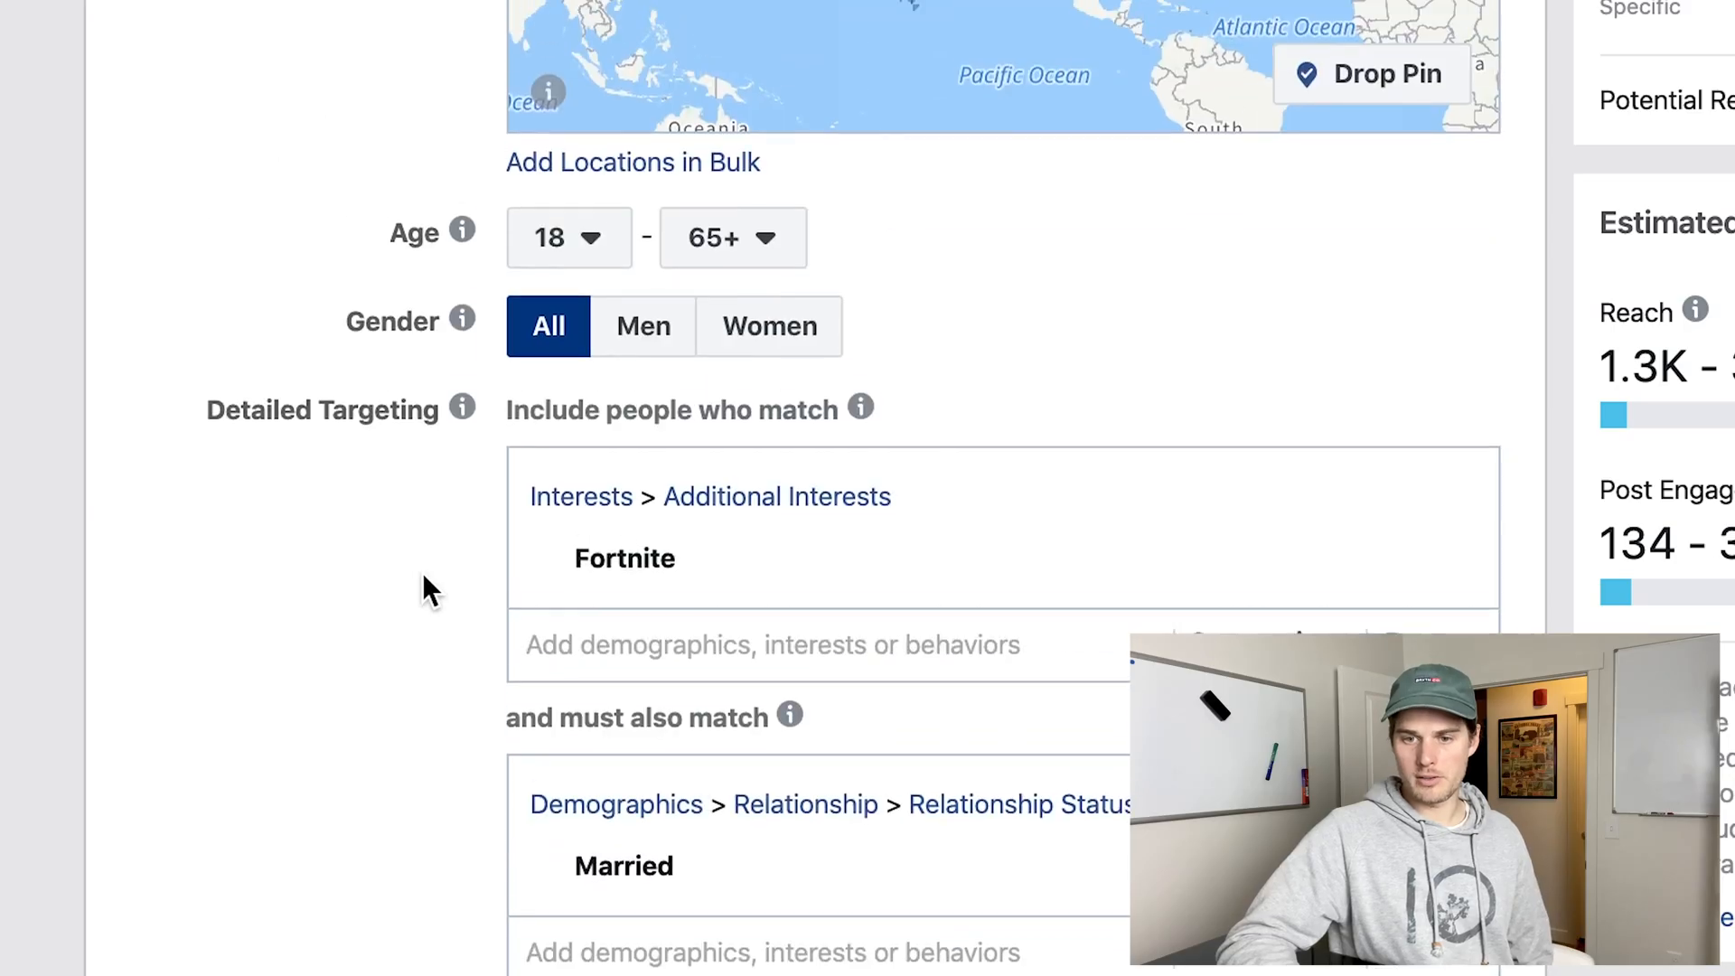
{"action": "scroll", "coordinate": [421, 572], "scroll_direction": "up", "scroll_amount": 2}
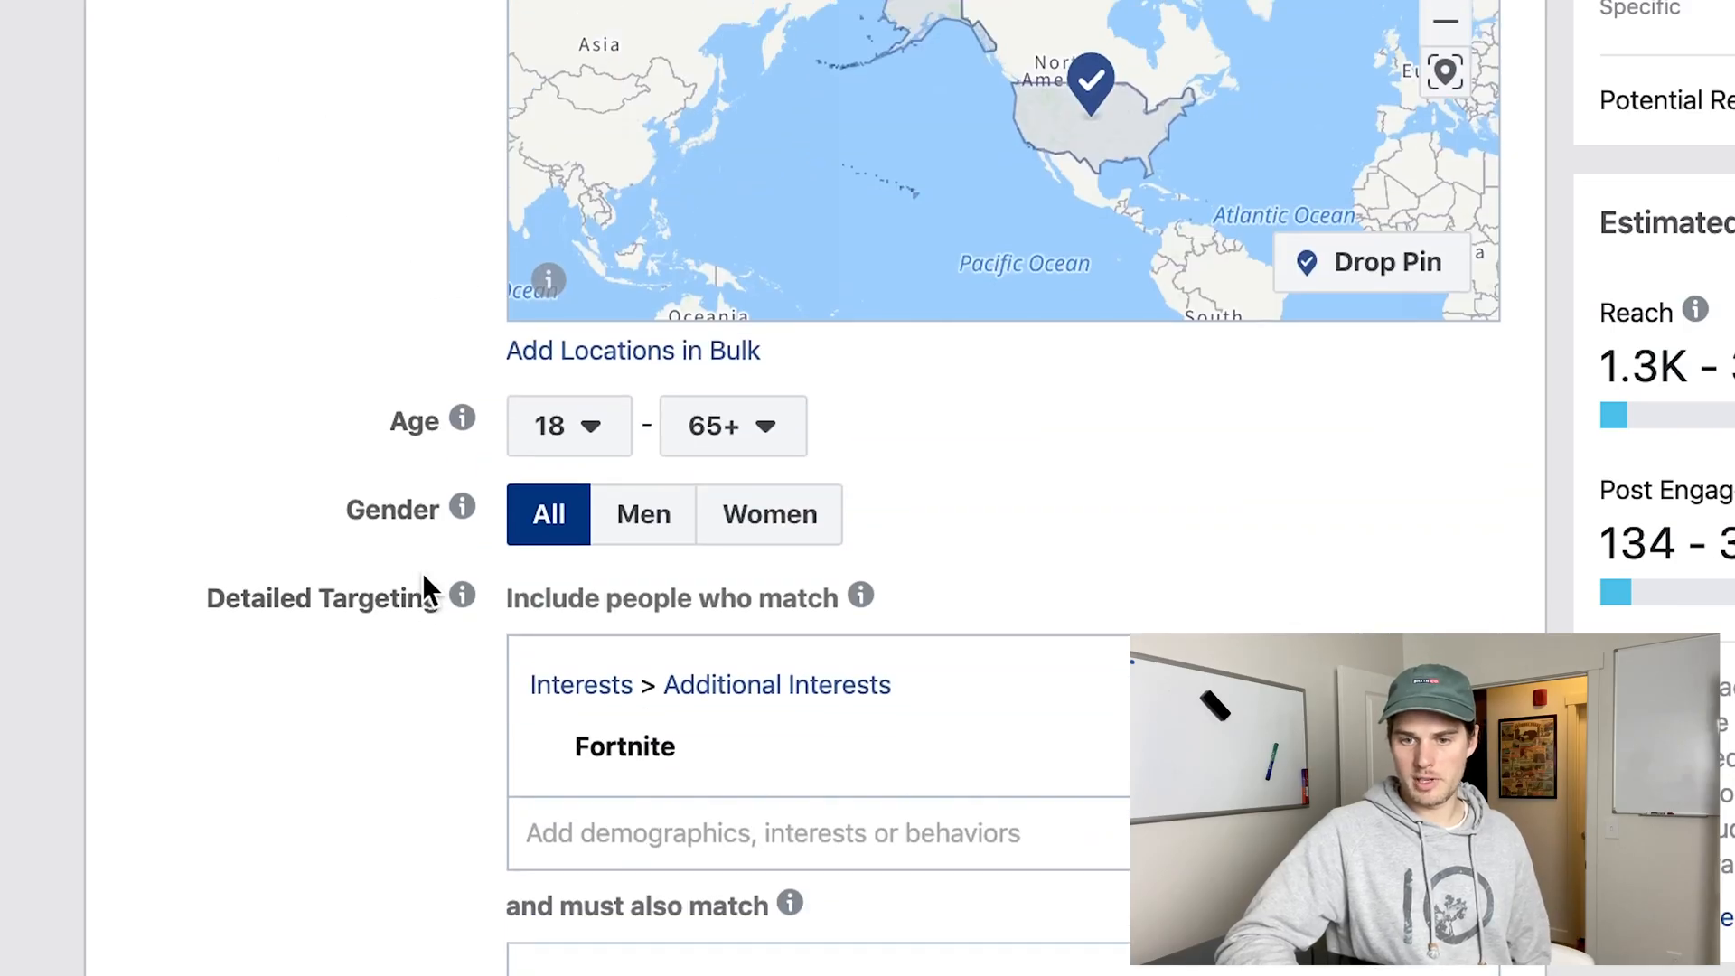
{"action": "mouse_move", "coordinate": [461, 578]}
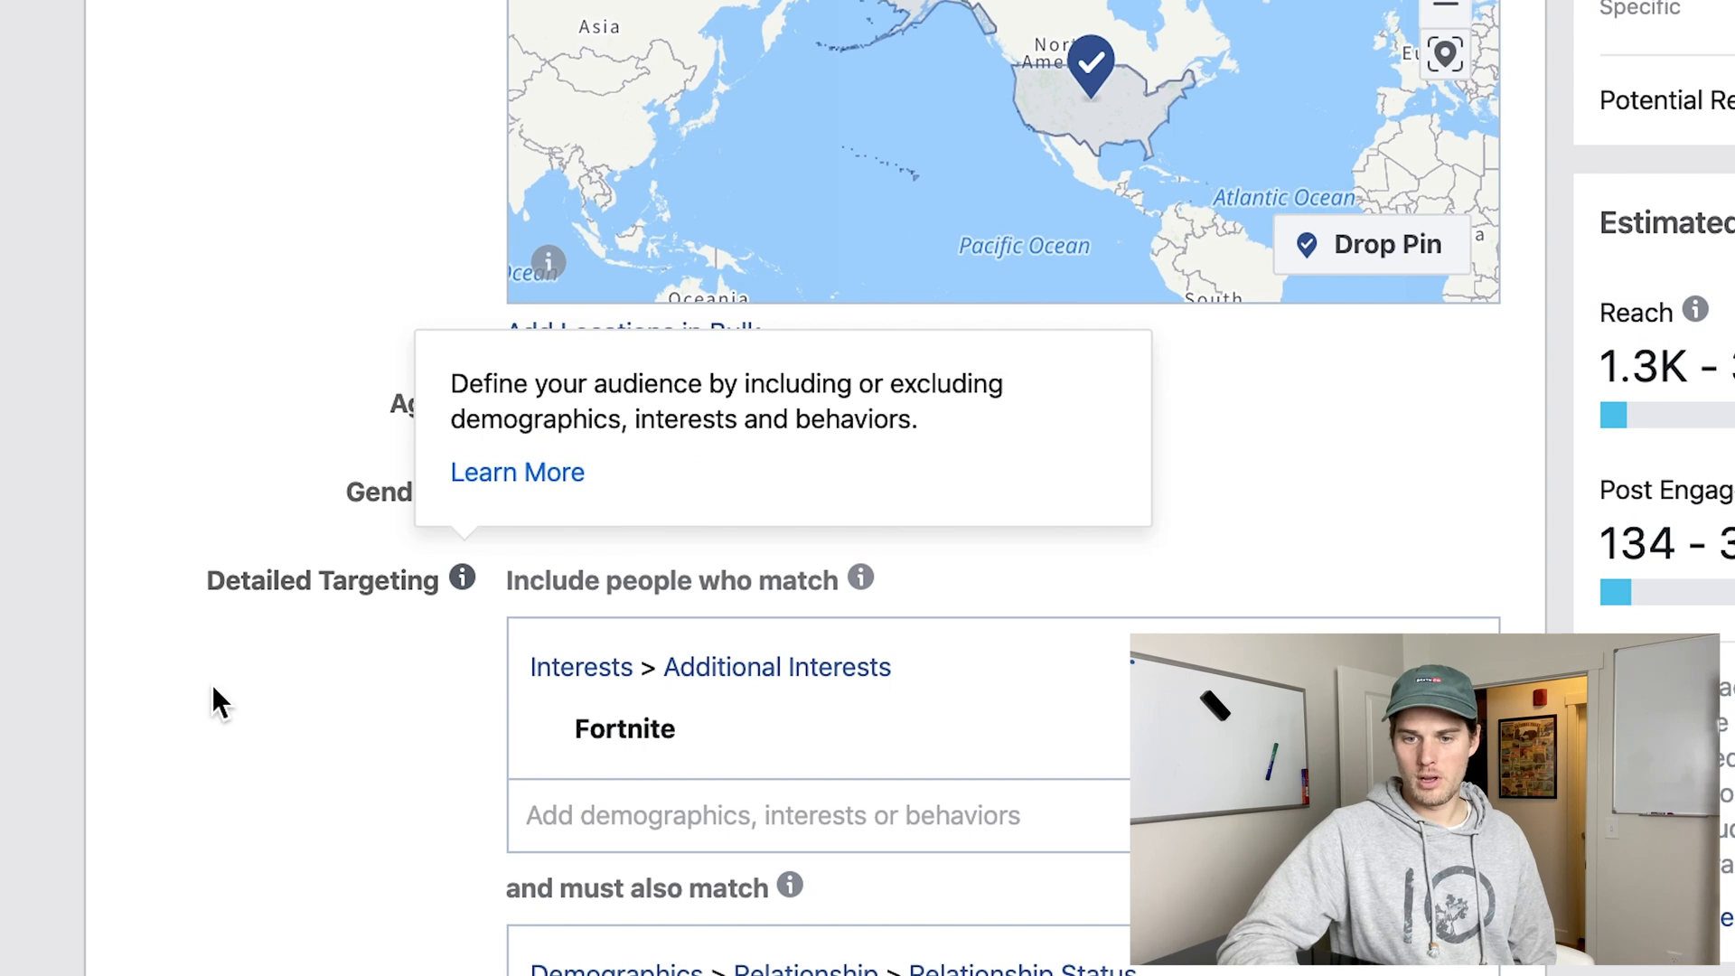
{"action": "scroll", "coordinate": [186, 891], "scroll_direction": "down", "scroll_amount": 3}
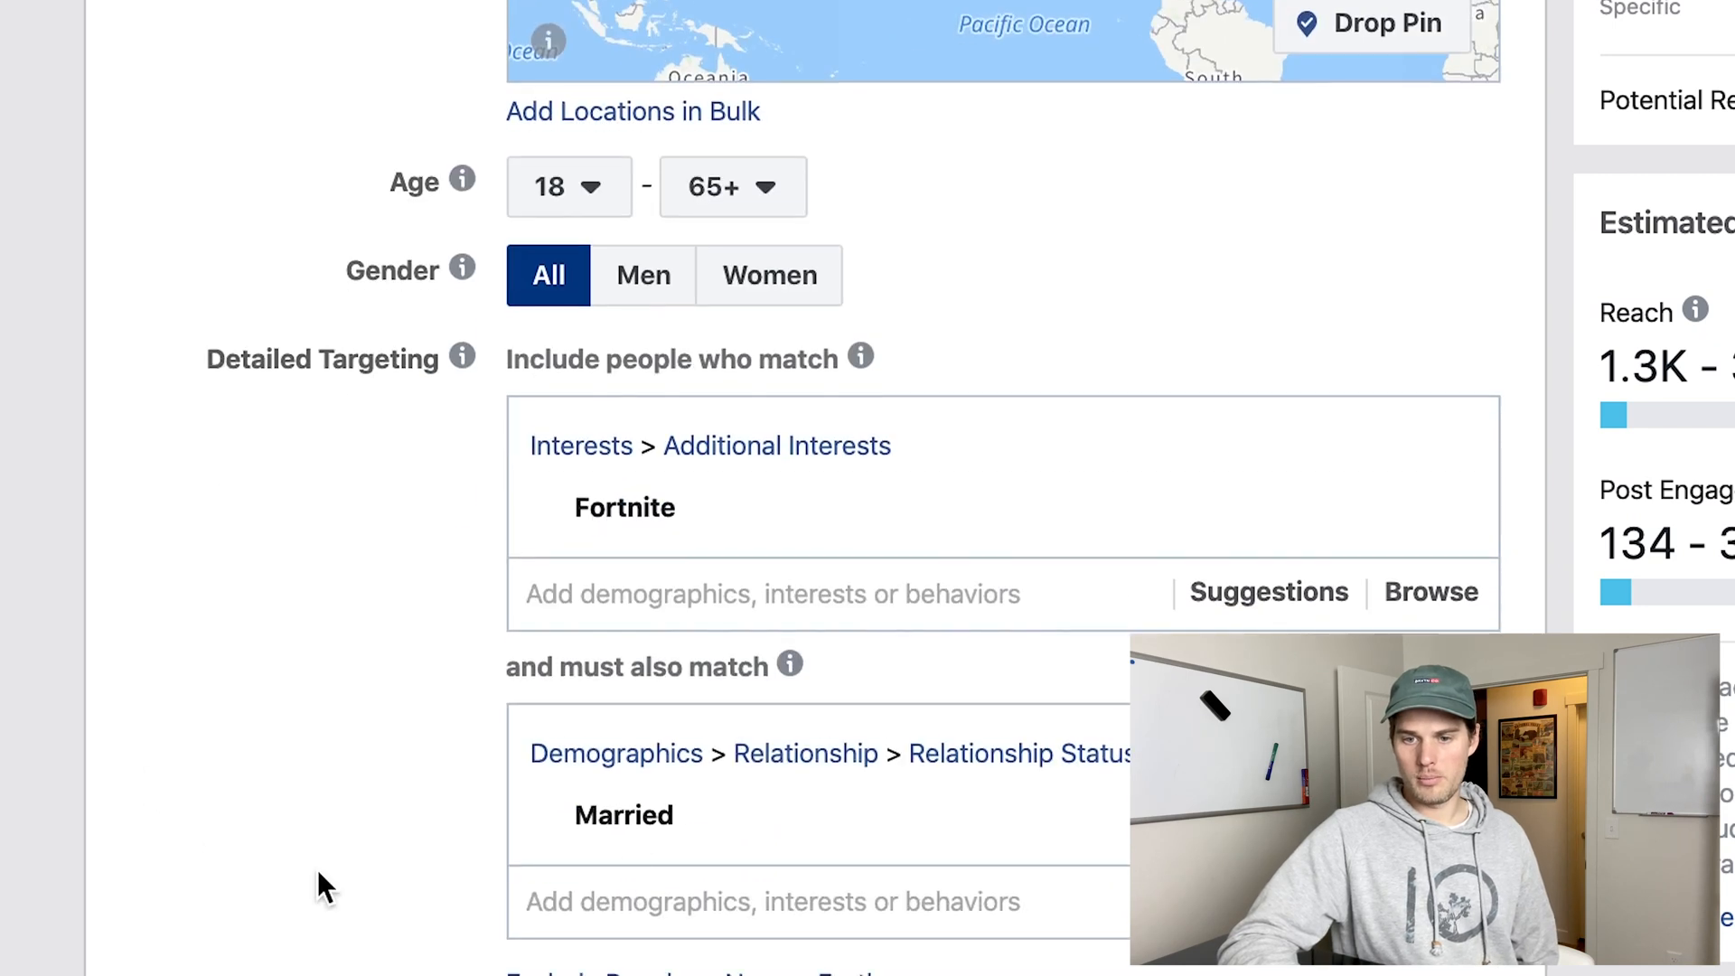
{"action": "left_click", "coordinate": [640, 291]}
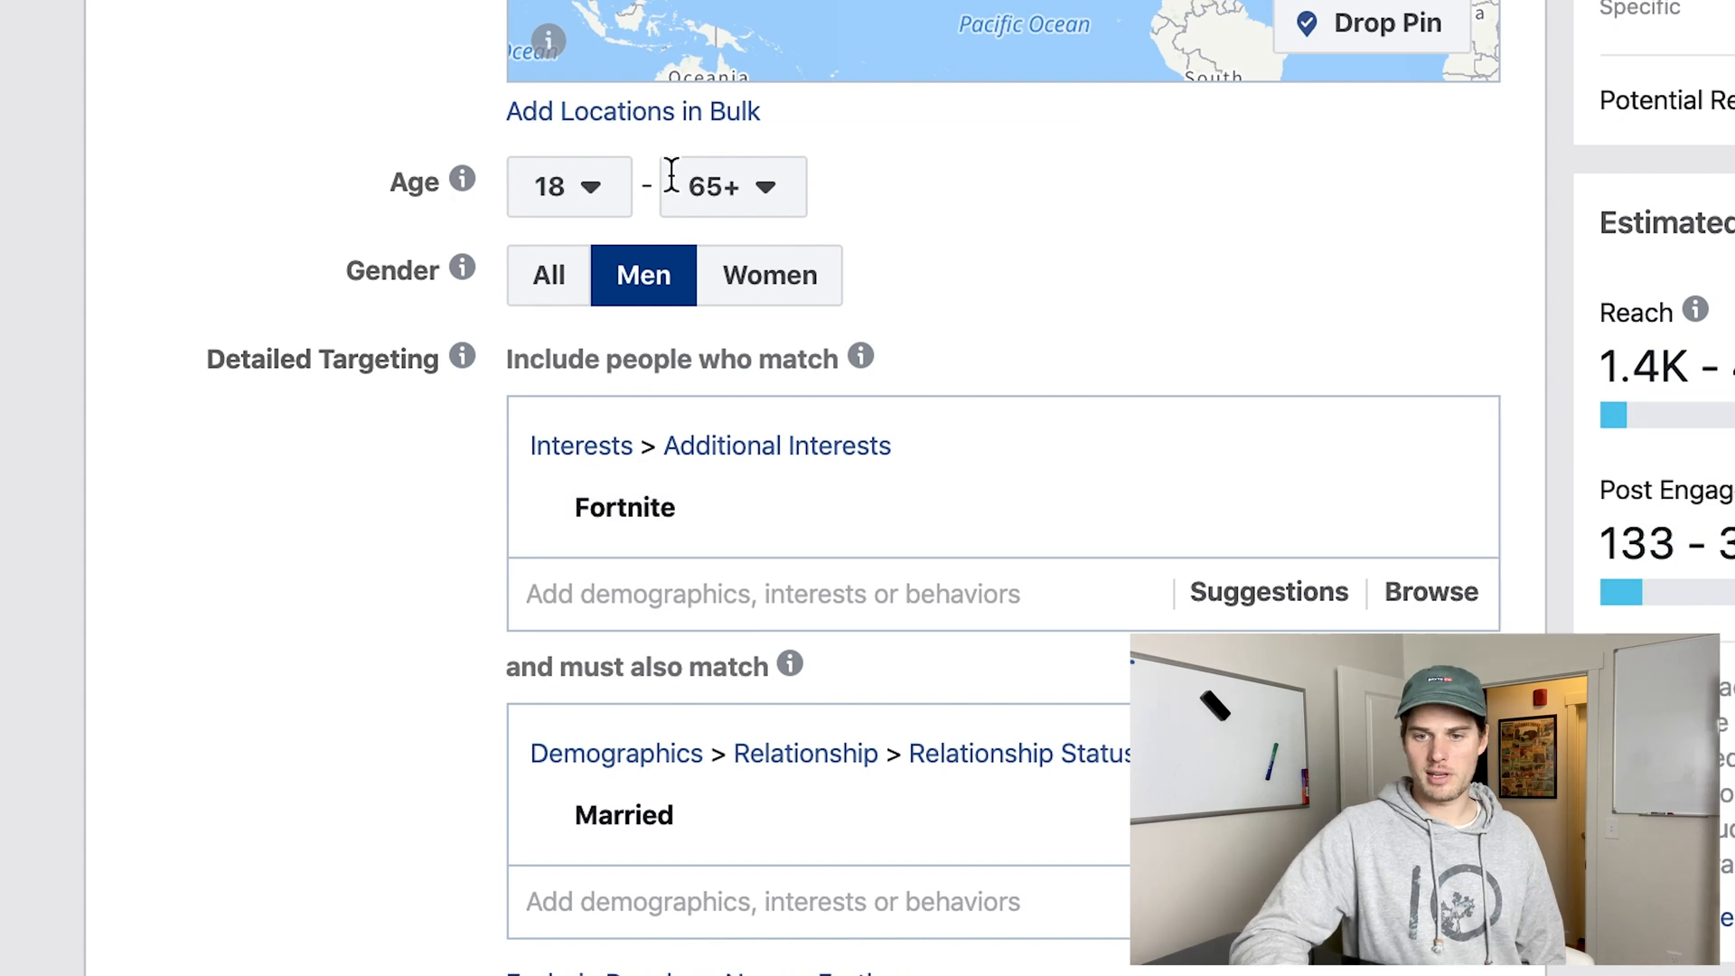
Set the audience's maximum age to 24.
{"action": "left_click", "coordinate": [763, 190]}
{"action": "scroll", "coordinate": [757, 595], "scroll_direction": "up", "scroll_amount": 10}
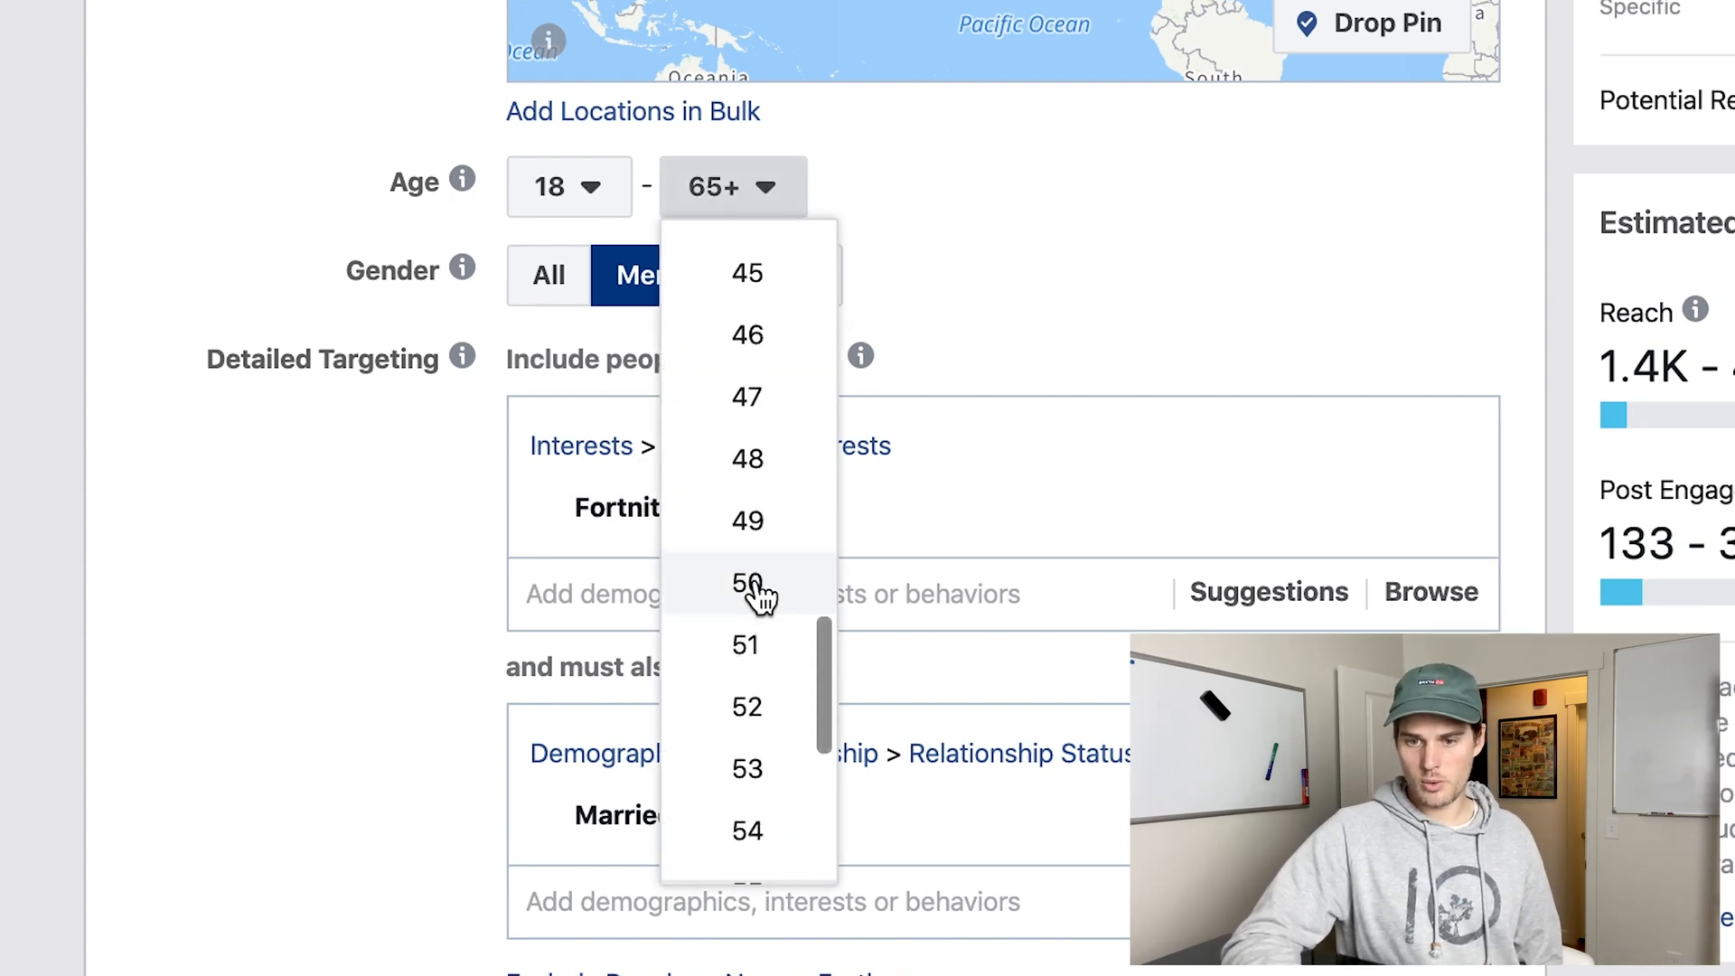
{"action": "scroll", "coordinate": [757, 594], "scroll_direction": "up", "scroll_amount": 7}
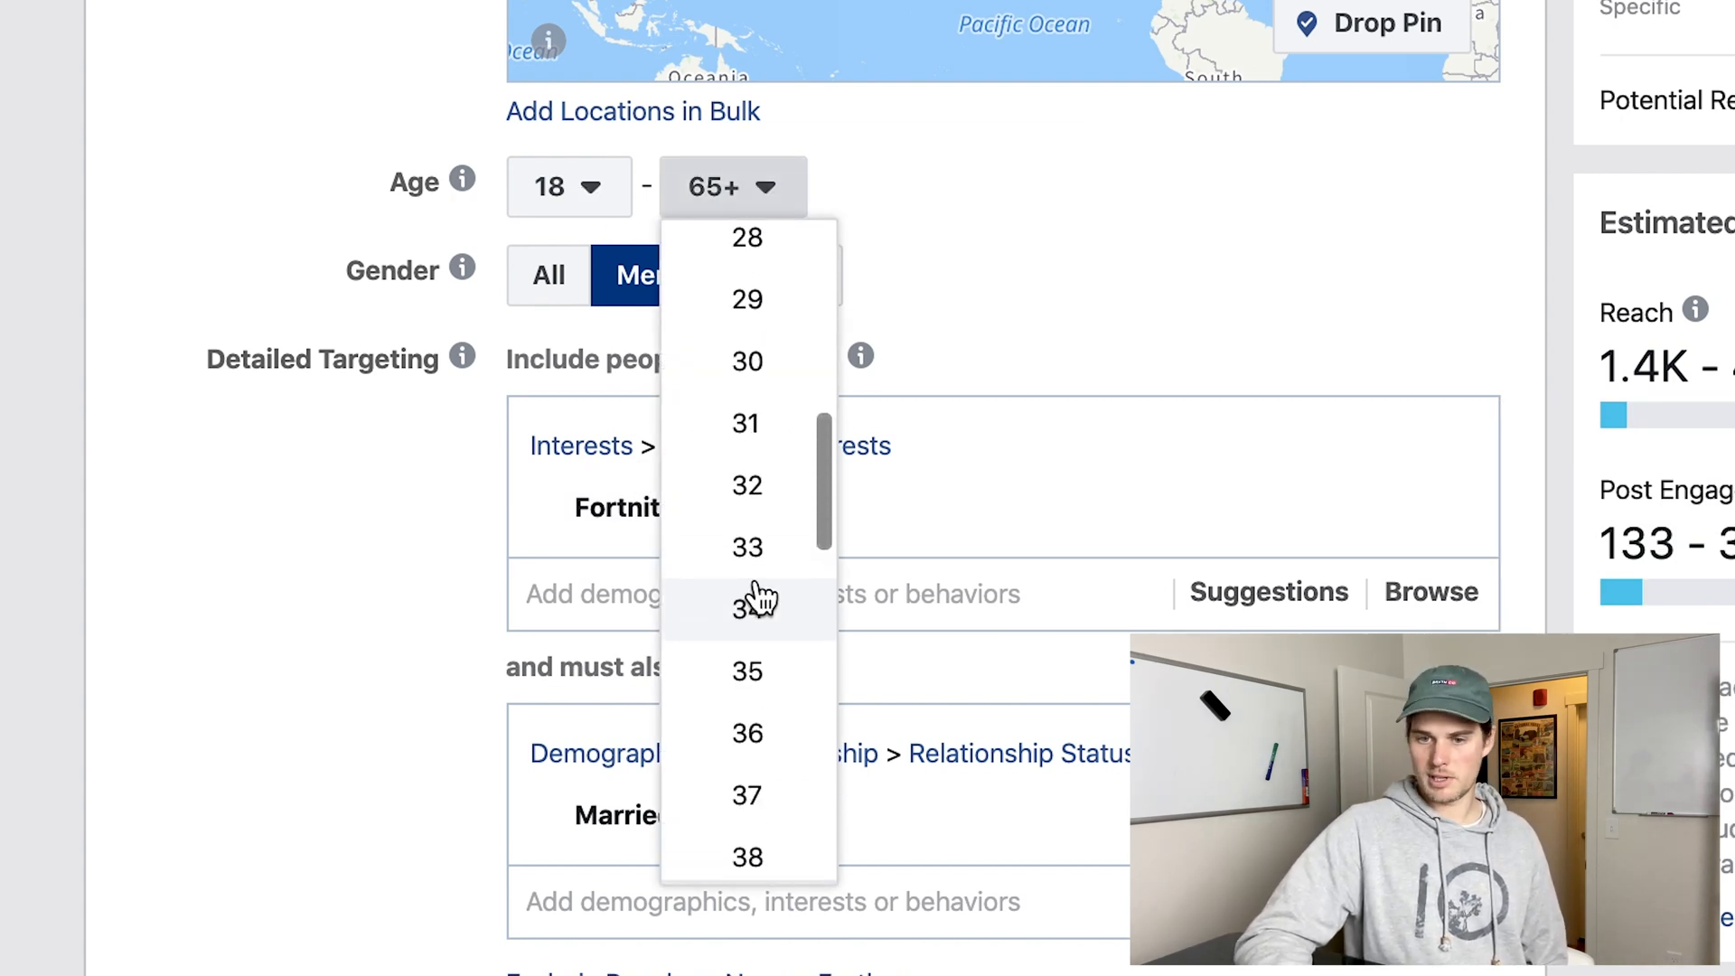
{"action": "scroll", "coordinate": [759, 596], "scroll_direction": "up", "scroll_amount": 1}
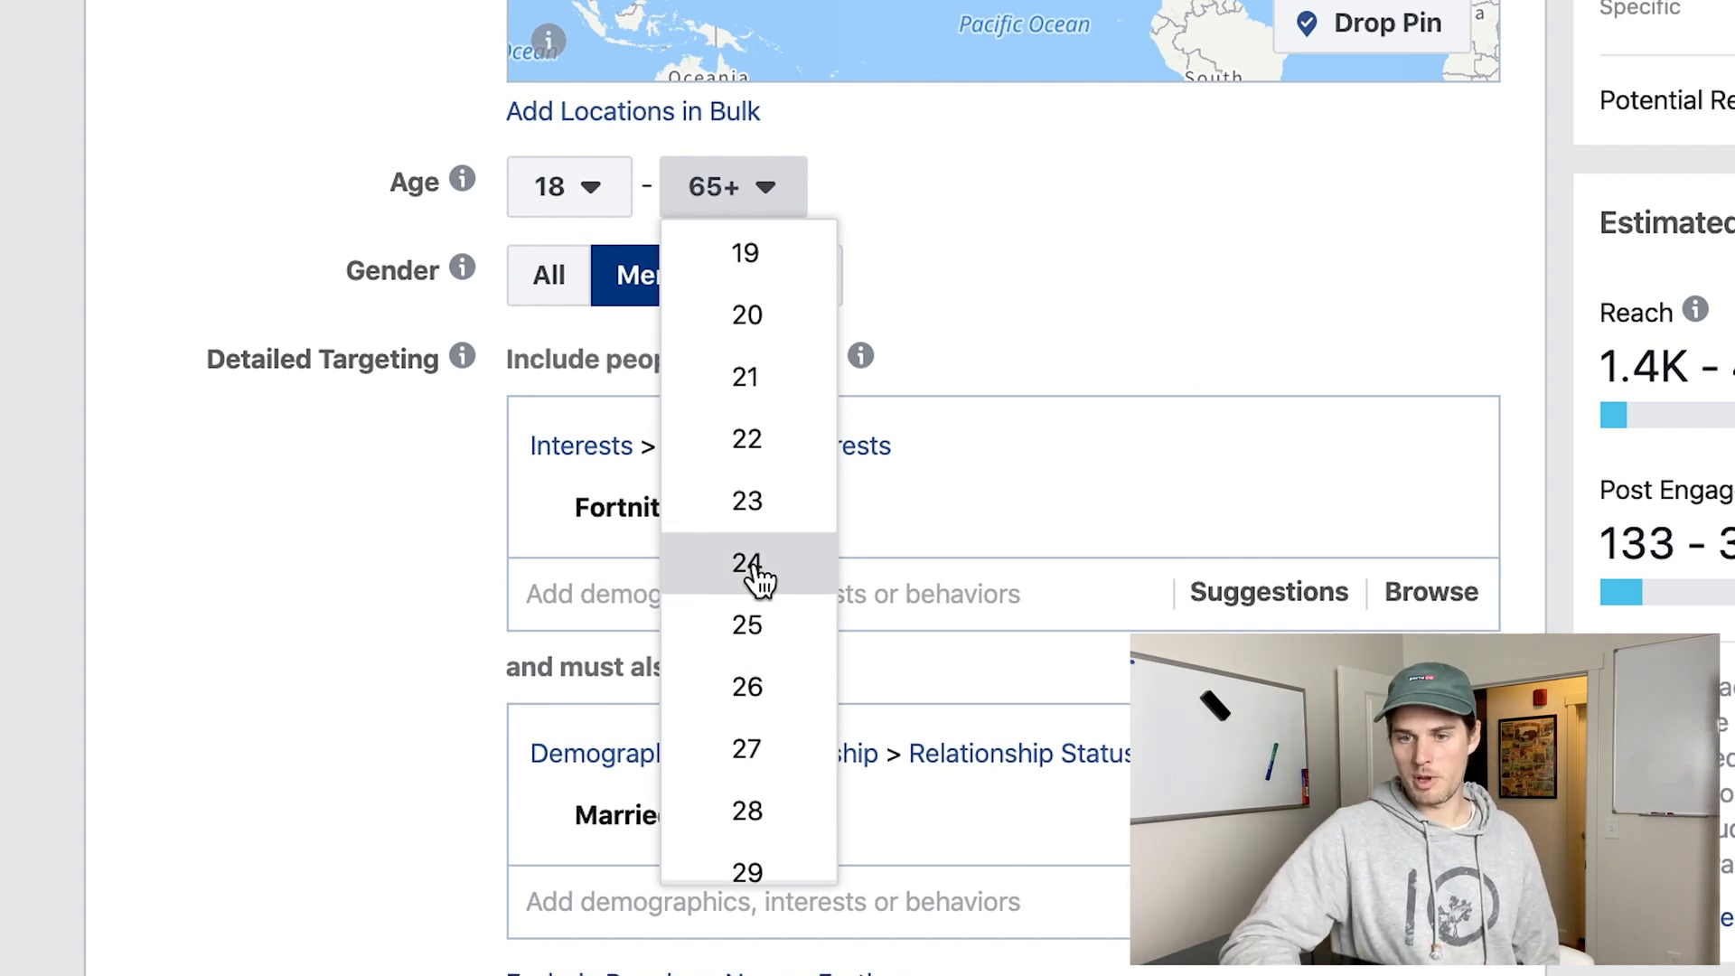
{"action": "left_click", "coordinate": [756, 568]}
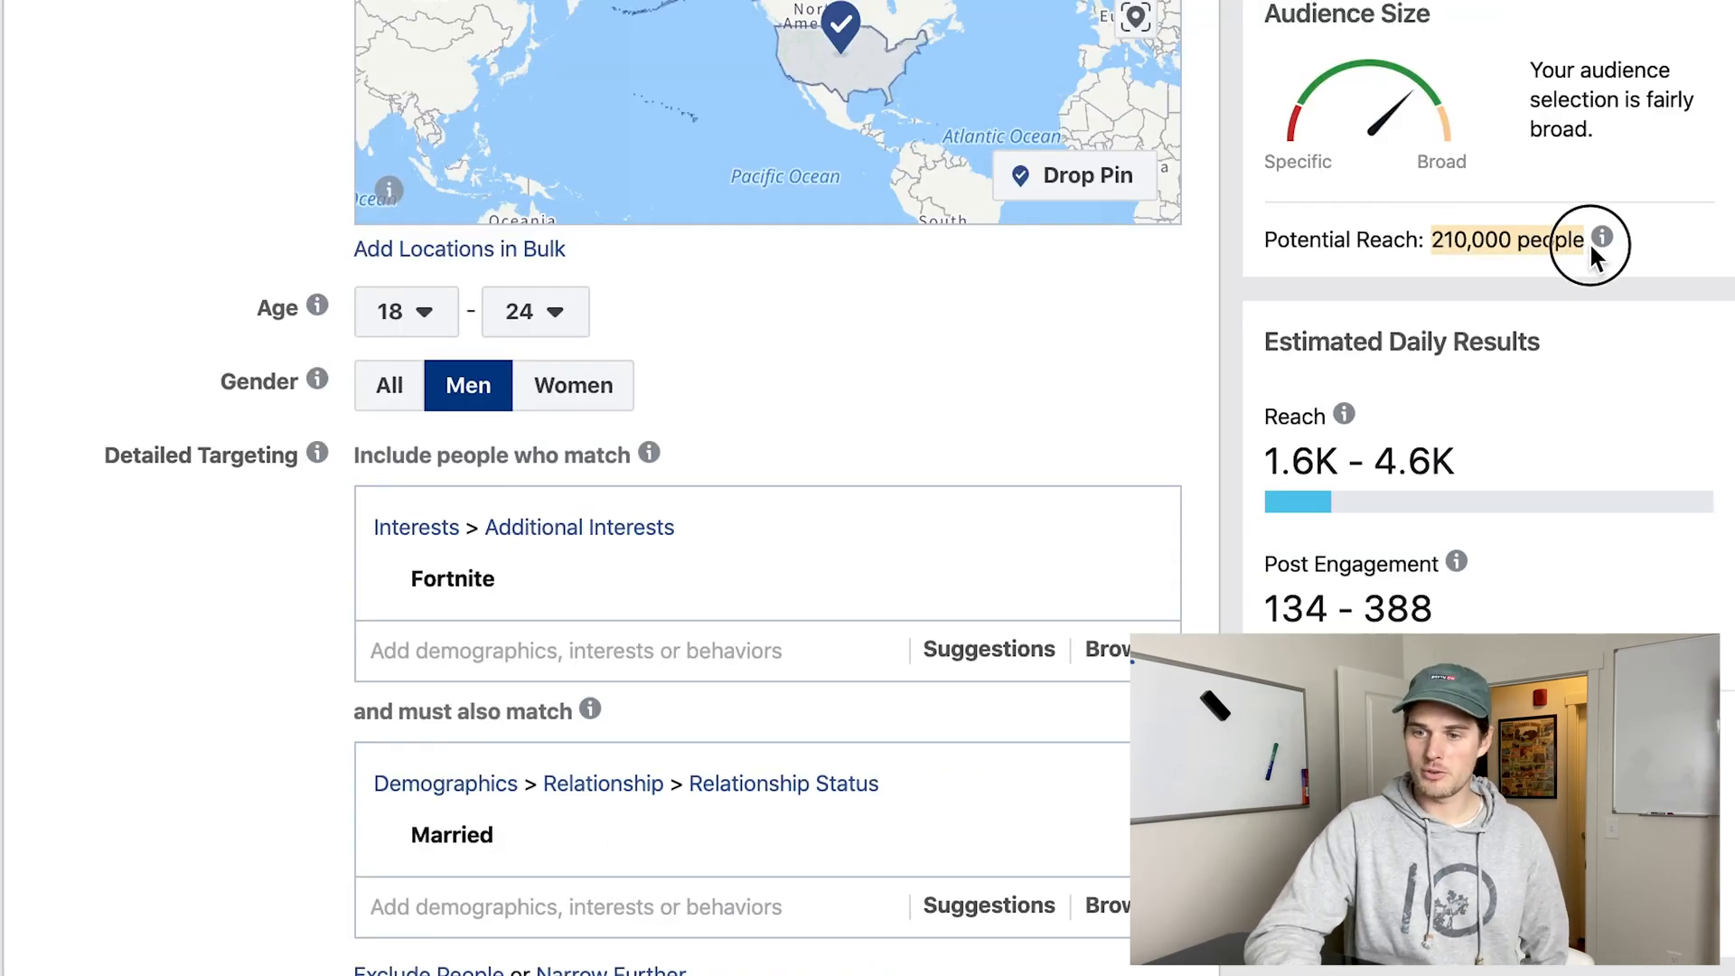
{"action": "left_click", "coordinate": [1554, 668]}
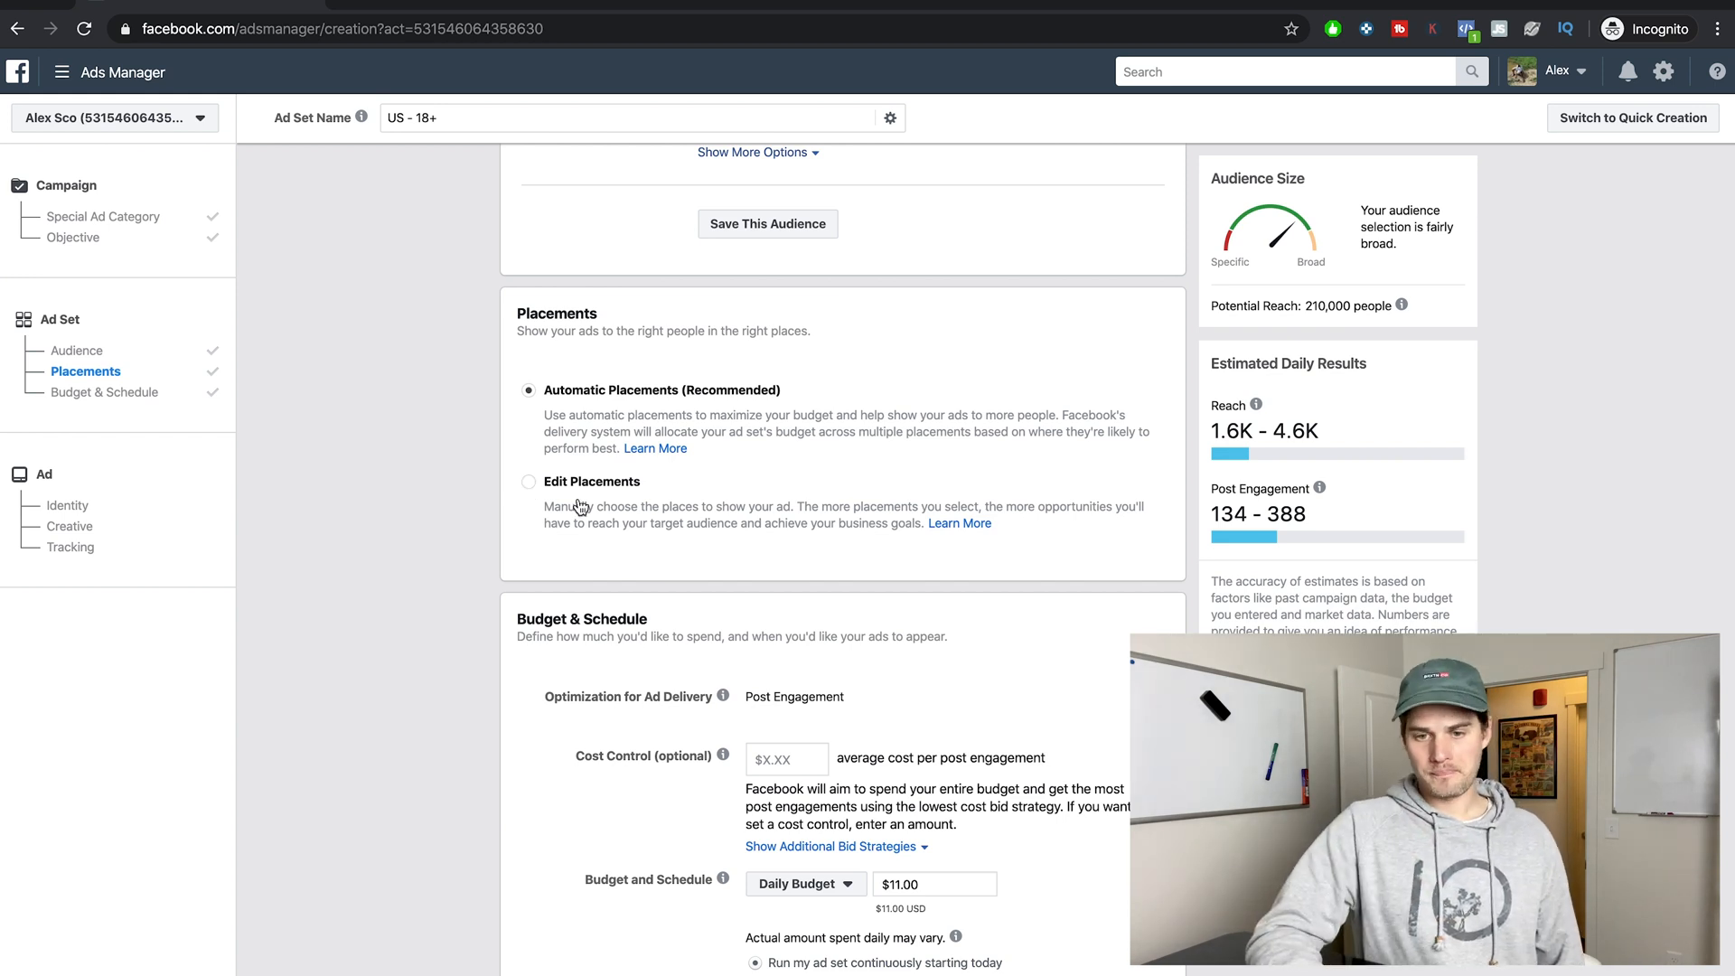
Switch the ad set to Edit Placements and deselect the Facebook and Audience Network platforms, keeping only Instagram.
{"action": "left_click", "coordinate": [523, 486]}
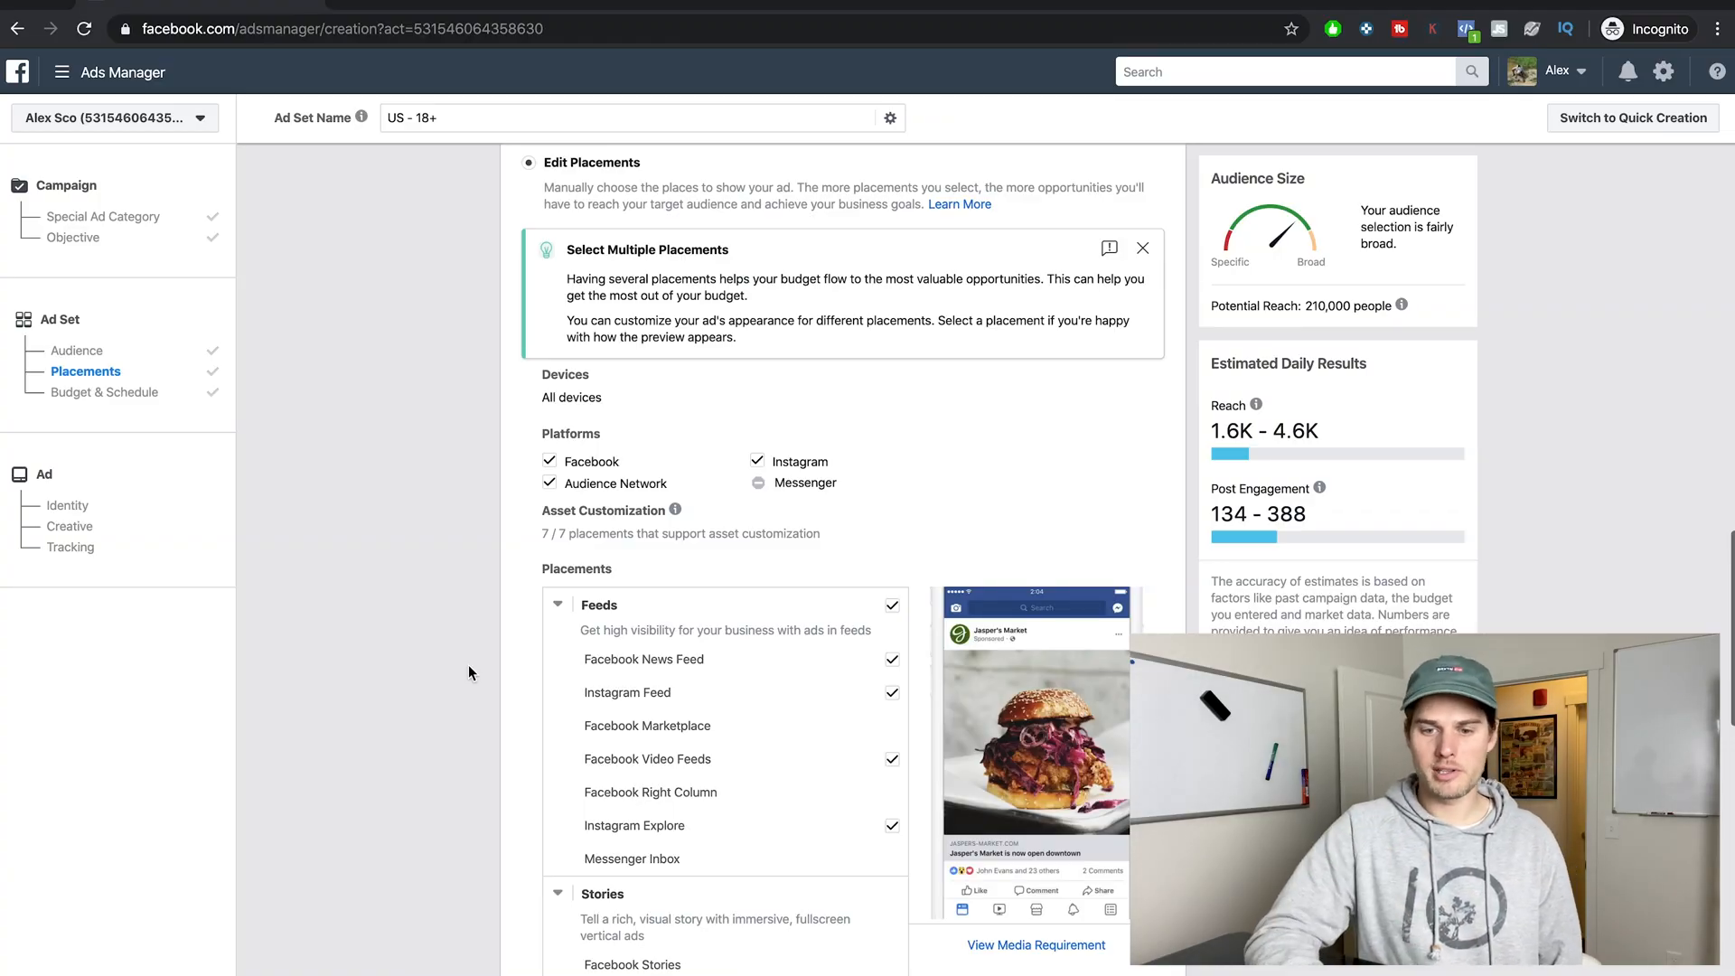
{"action": "scroll", "coordinate": [517, 632], "scroll_direction": "down", "scroll_amount": 1}
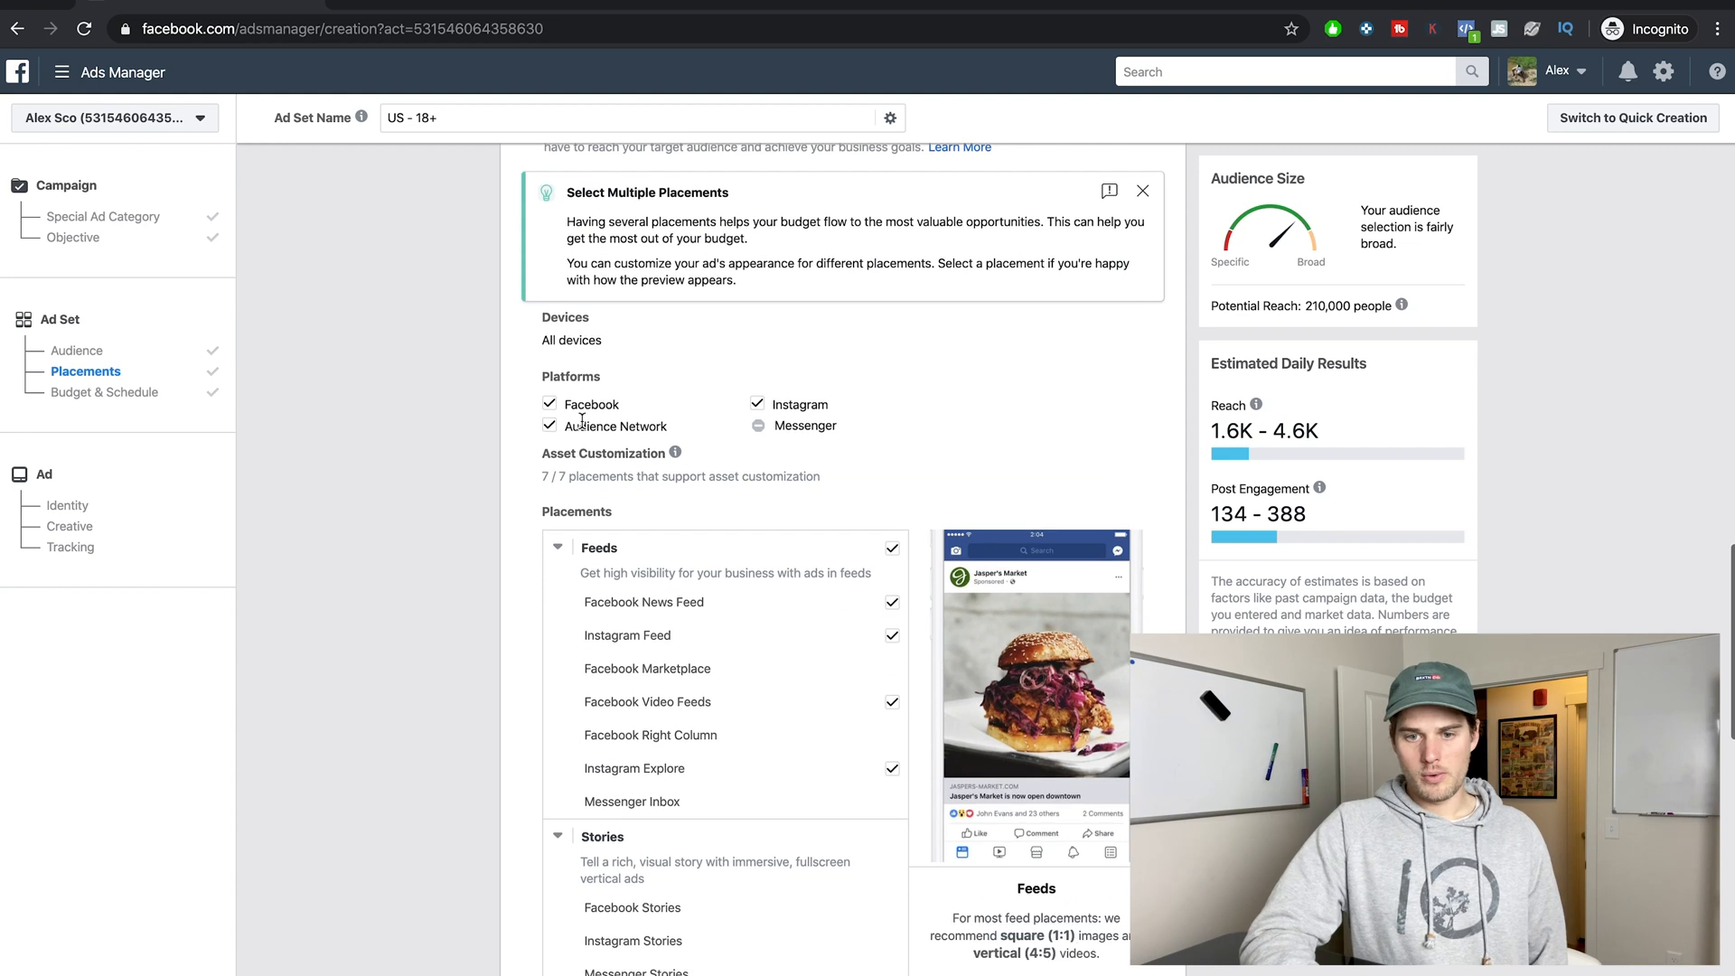
{"action": "left_click", "coordinate": [561, 378]}
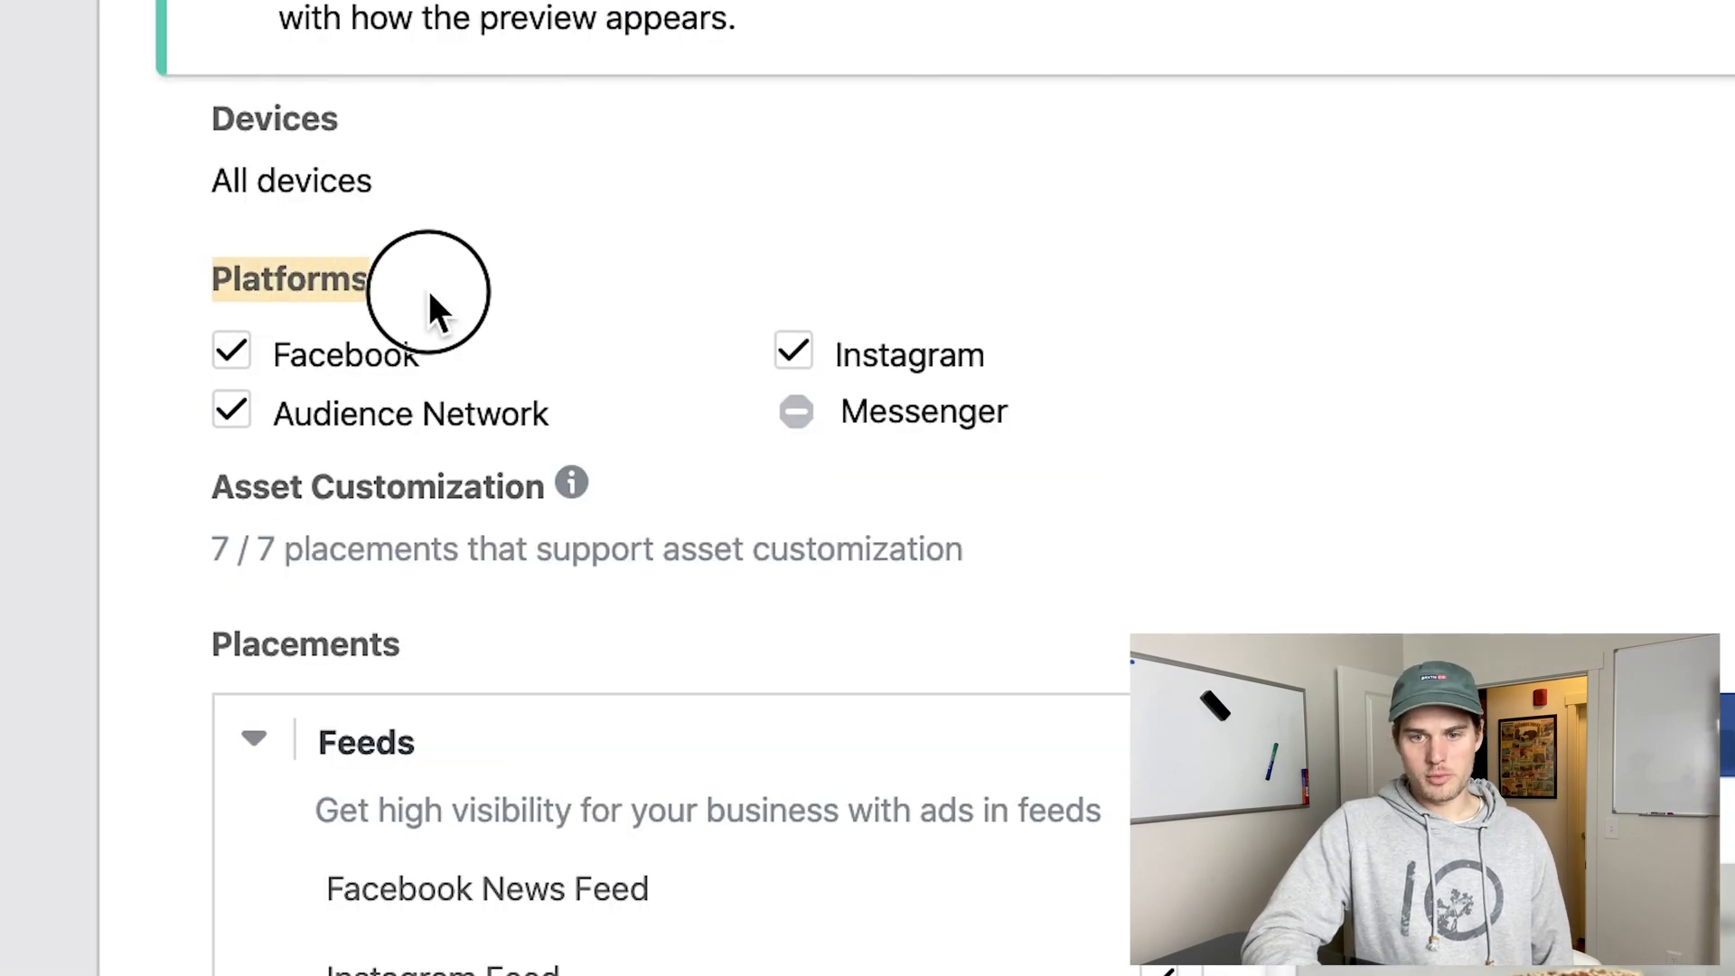
{"action": "left_click", "coordinate": [232, 353]}
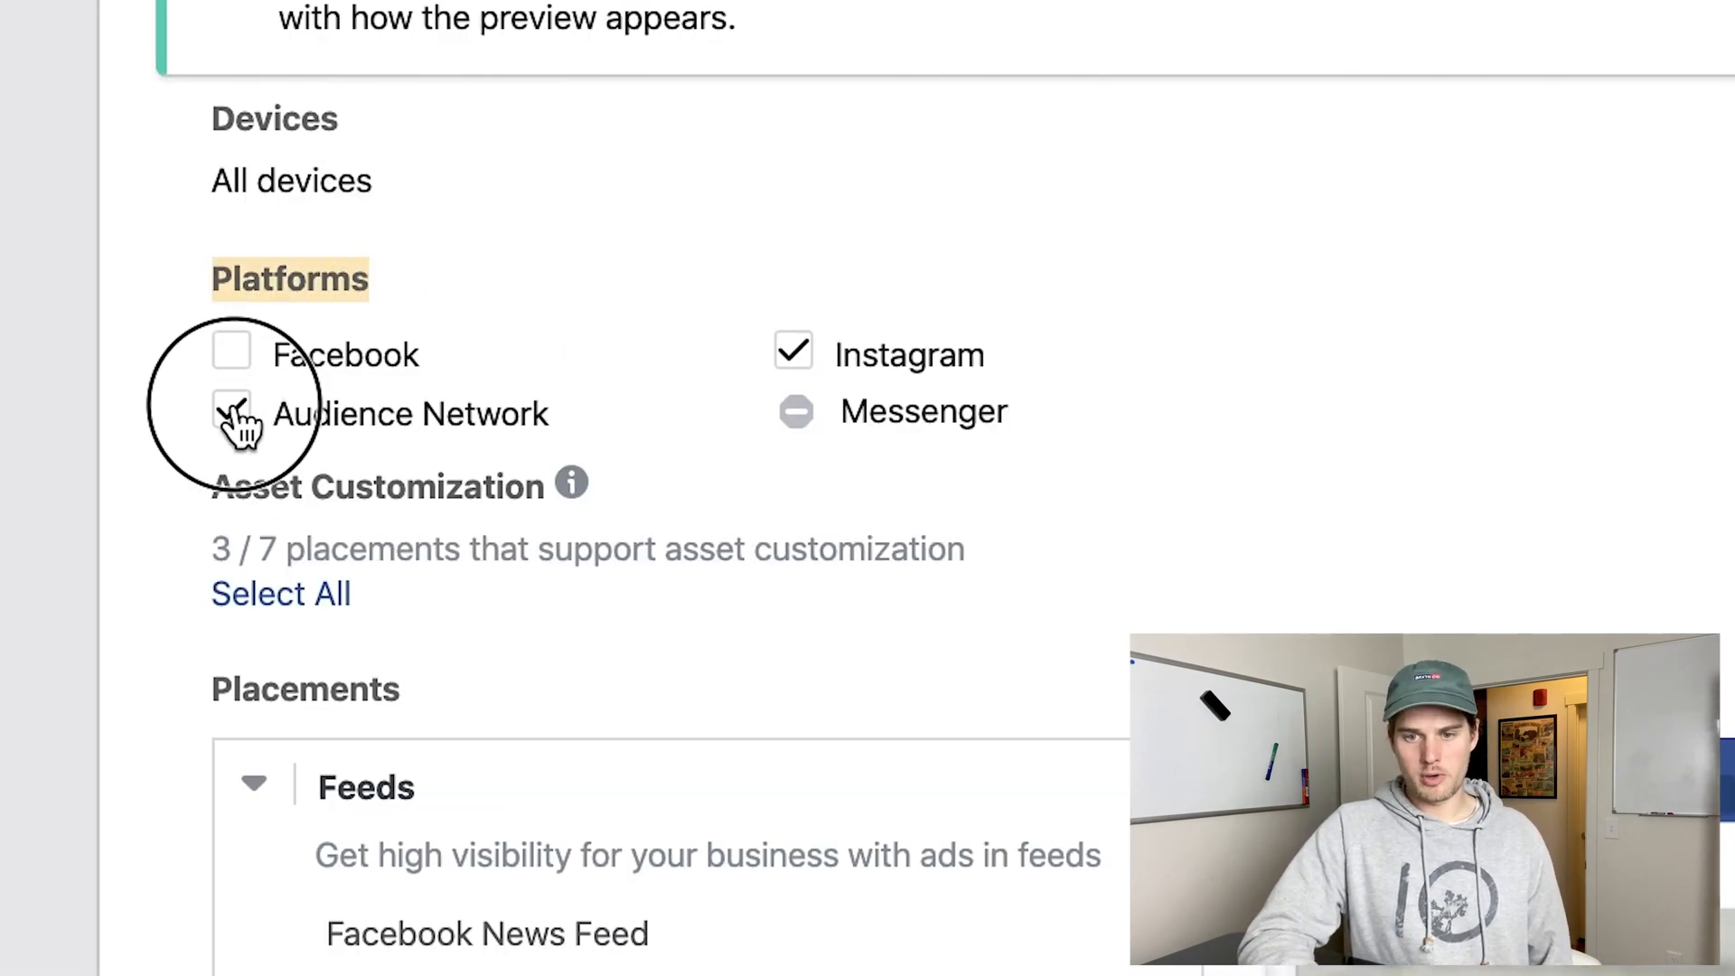
{"action": "left_click", "coordinate": [232, 410]}
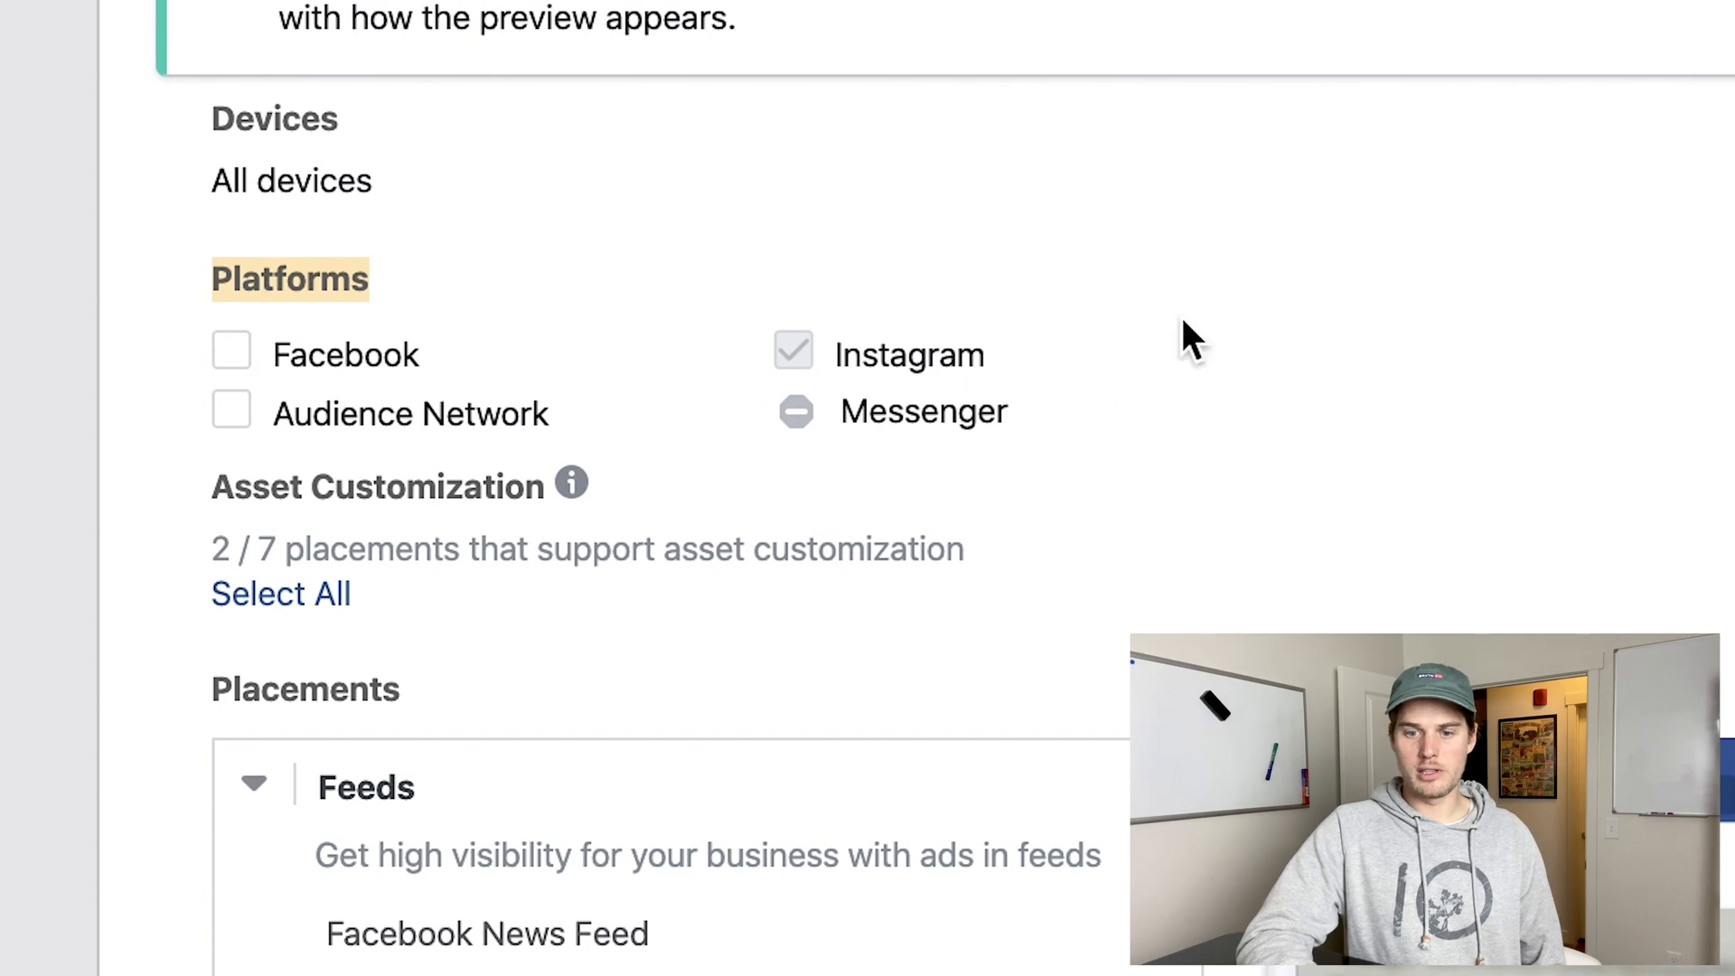
Review the device options available for the ad set's placements, keeping all devices selected.
{"action": "scroll", "coordinate": [1225, 628], "scroll_direction": "up", "scroll_amount": 5}
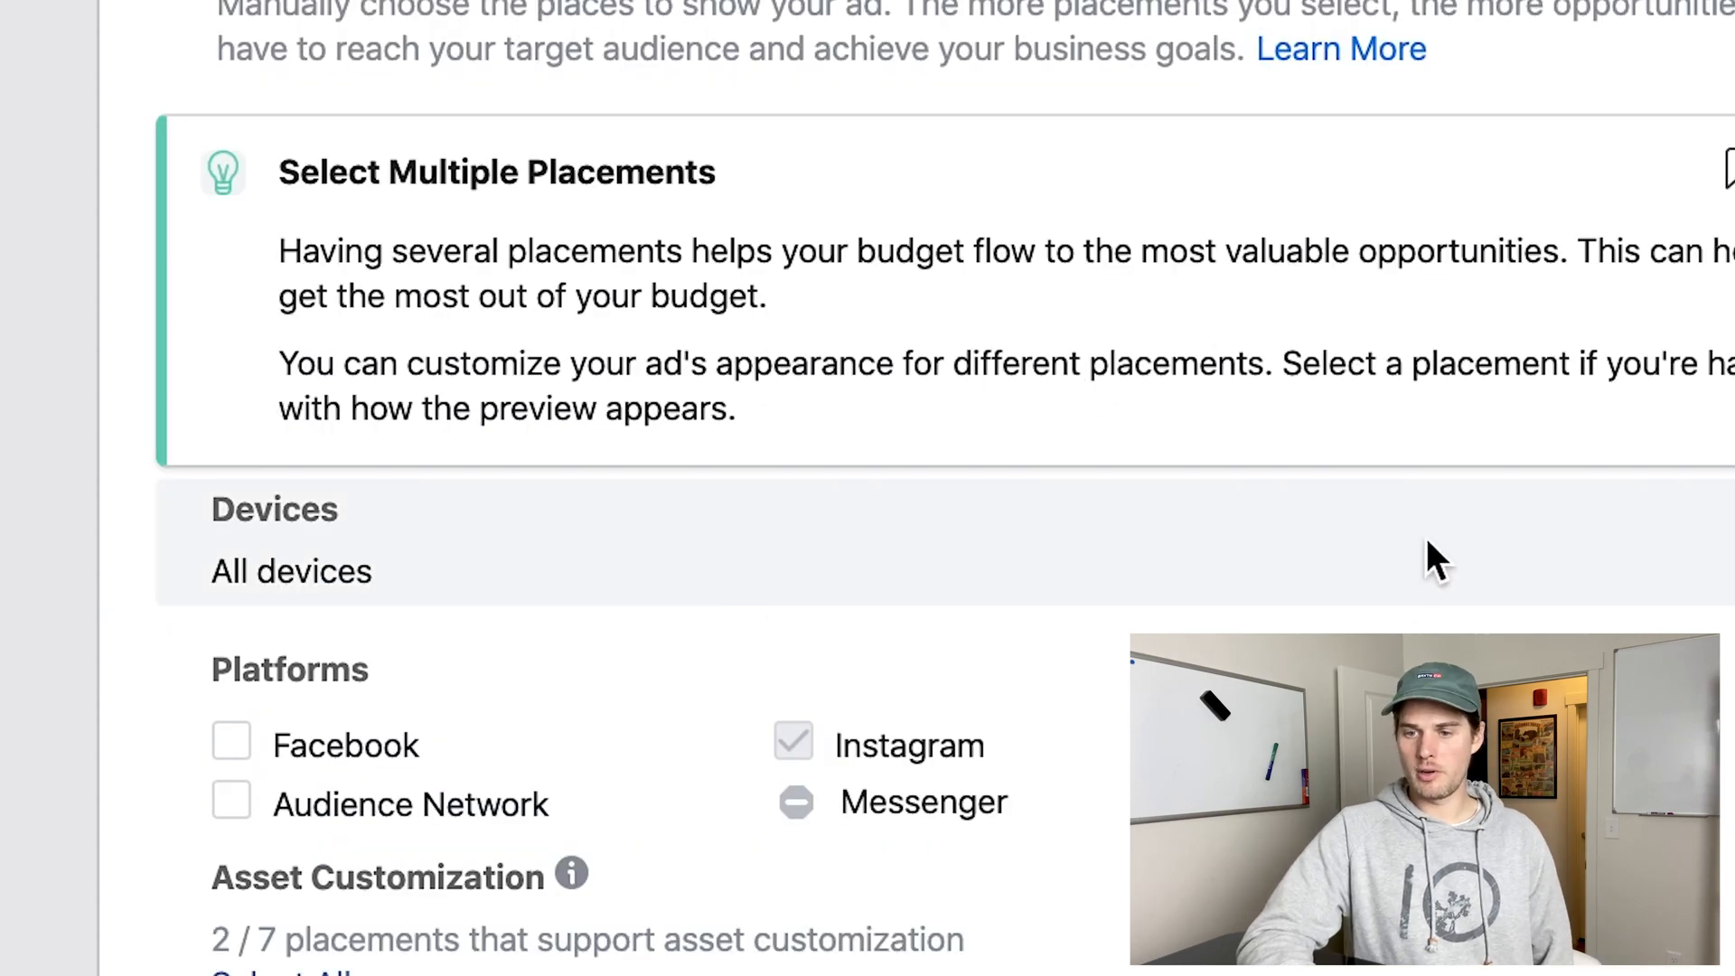
{"action": "left_click", "coordinate": [946, 543]}
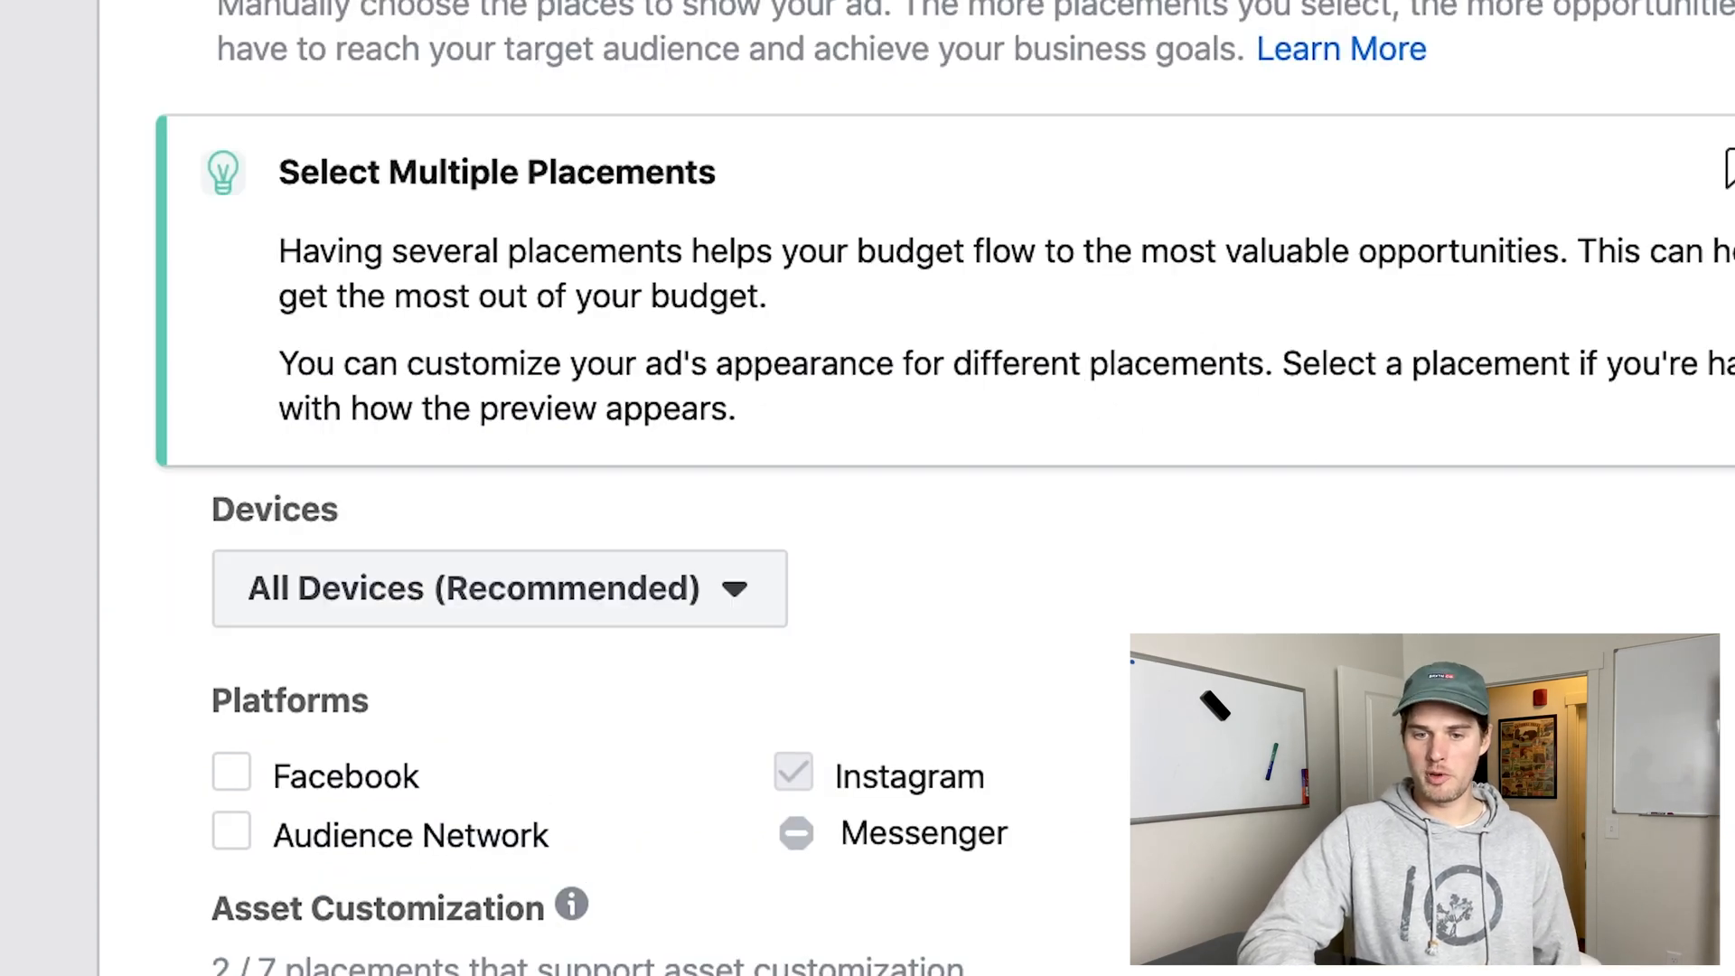
{"action": "left_click", "coordinate": [764, 607]}
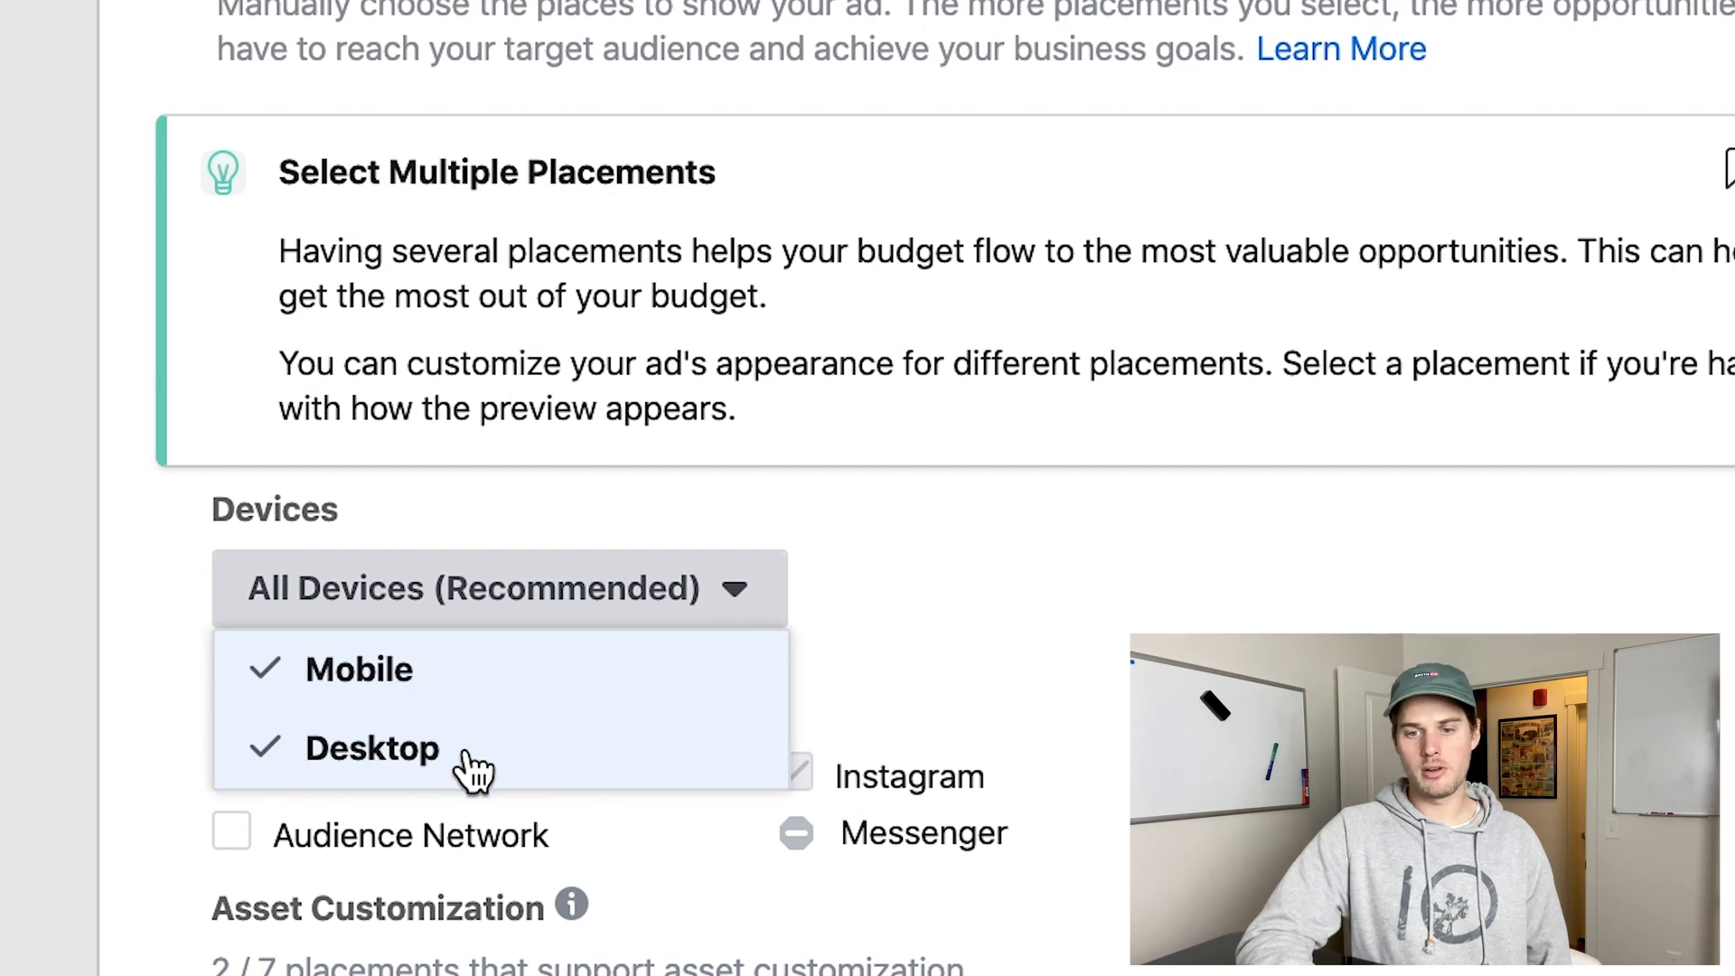
{"action": "left_click", "coordinate": [1005, 635]}
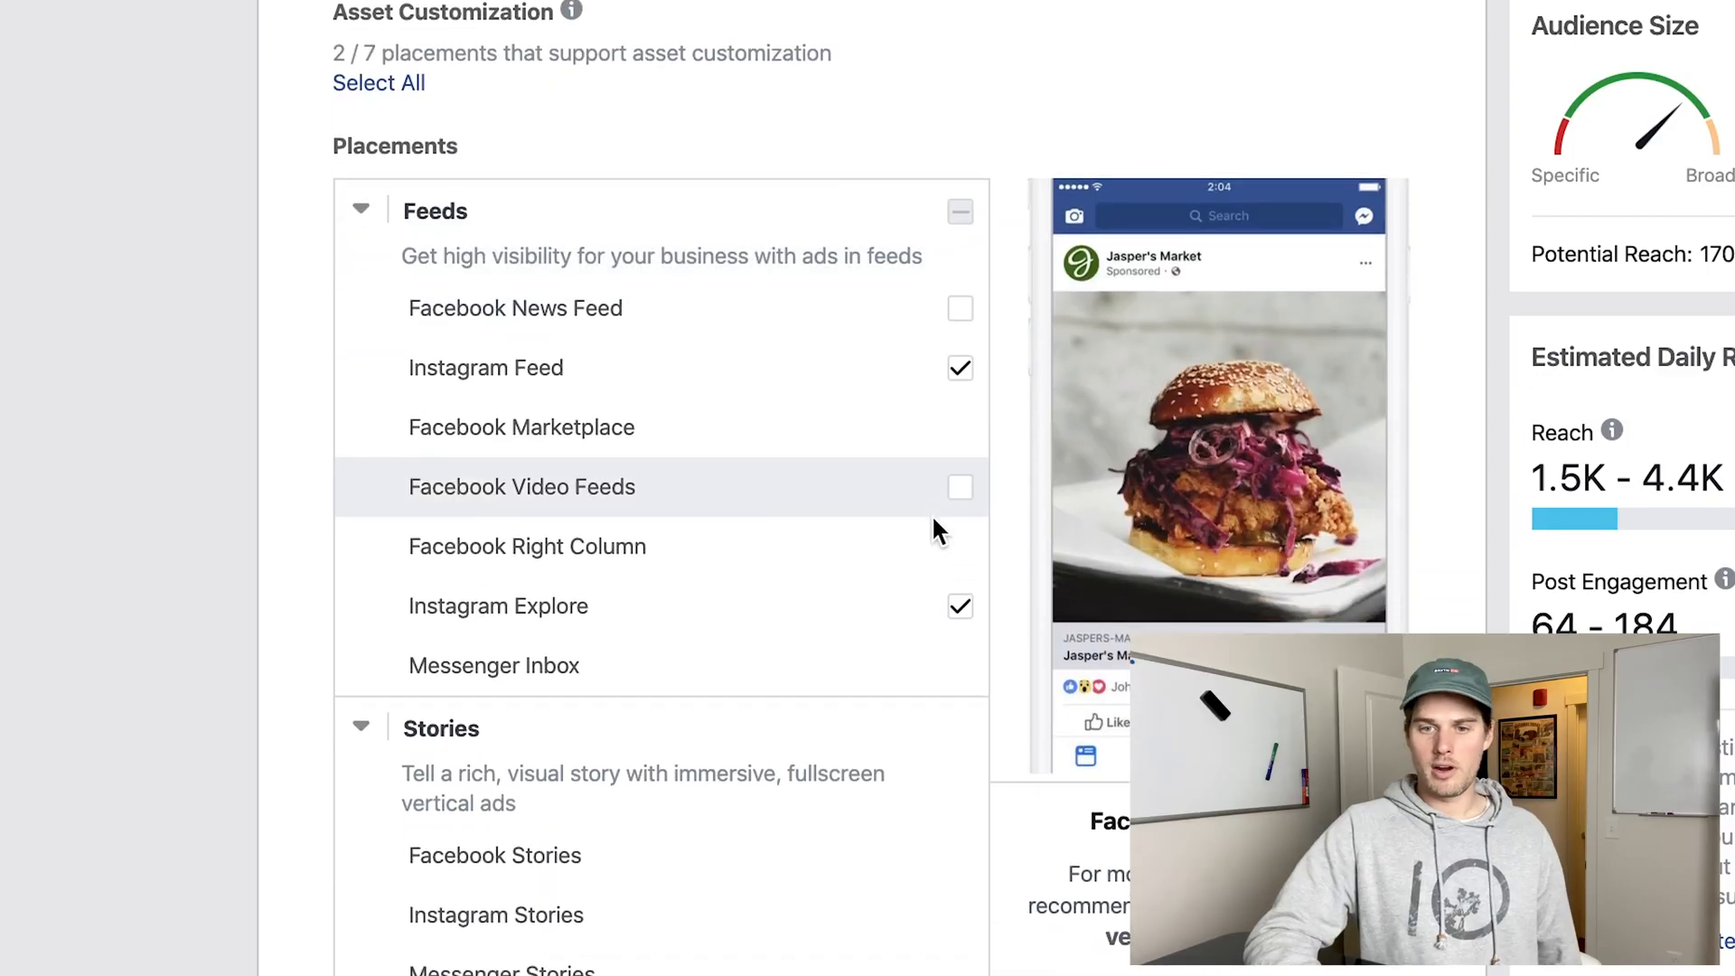
Deselect the Instagram Explore placement, leaving Instagram Feed as the only selected placement.
{"action": "scroll", "coordinate": [341, 476], "scroll_direction": "down", "scroll_amount": 12}
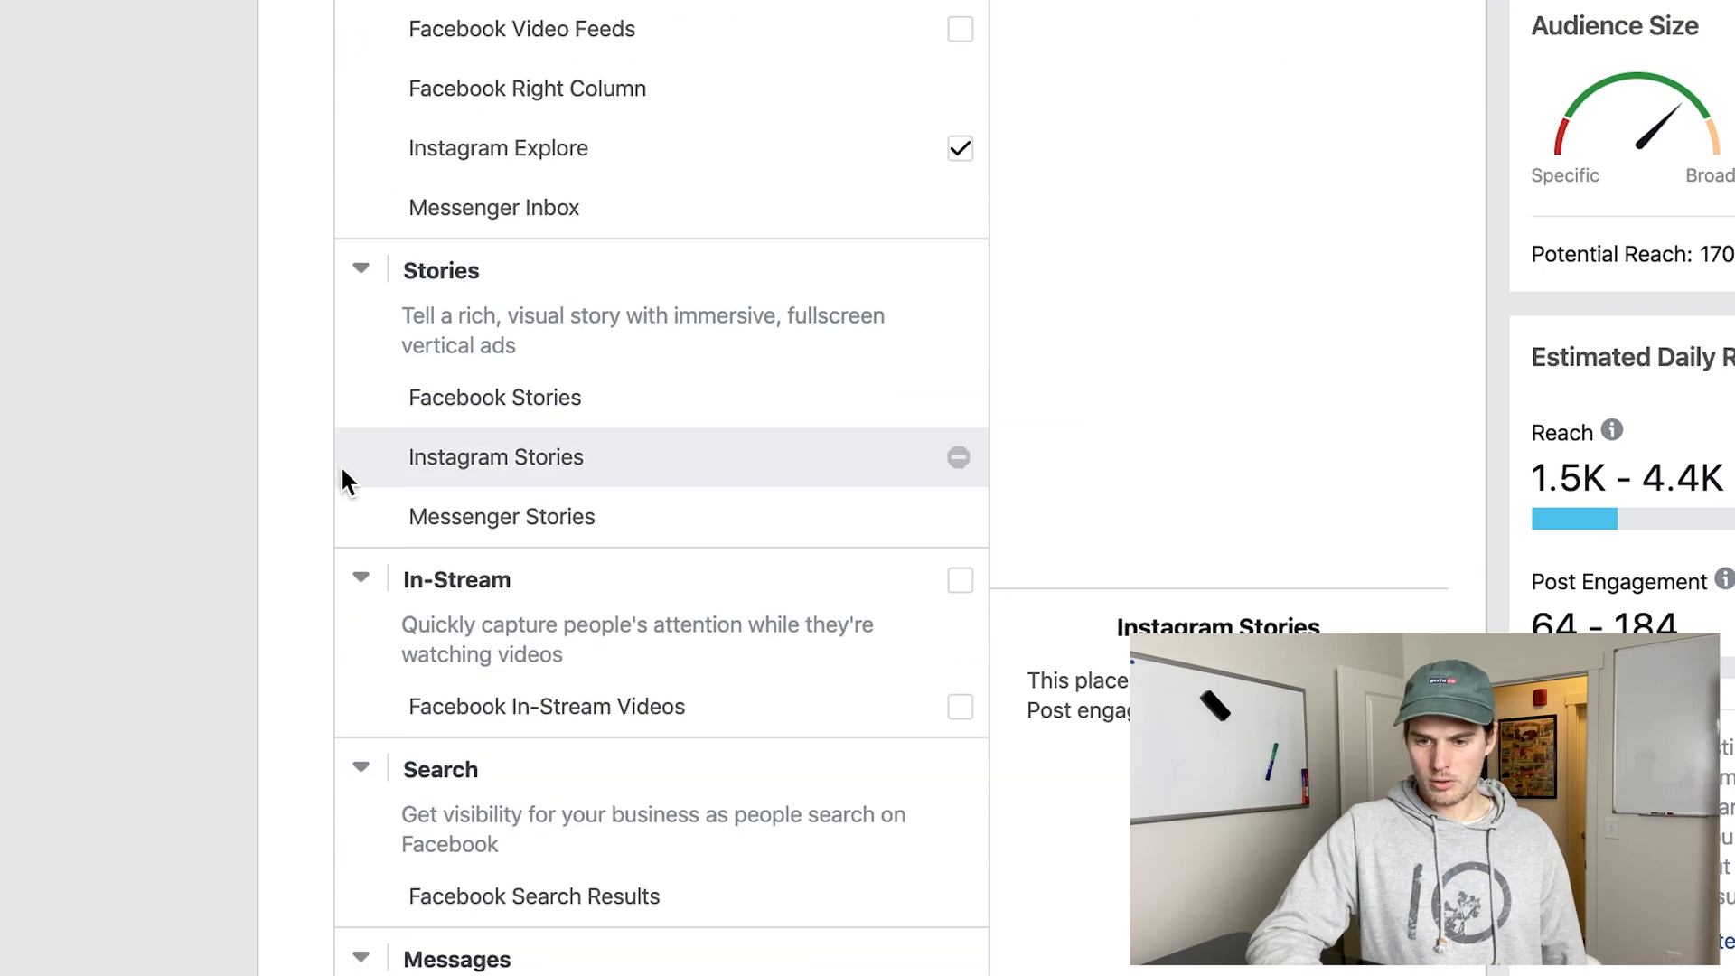
{"action": "scroll", "coordinate": [593, 583], "scroll_direction": "up", "scroll_amount": 12}
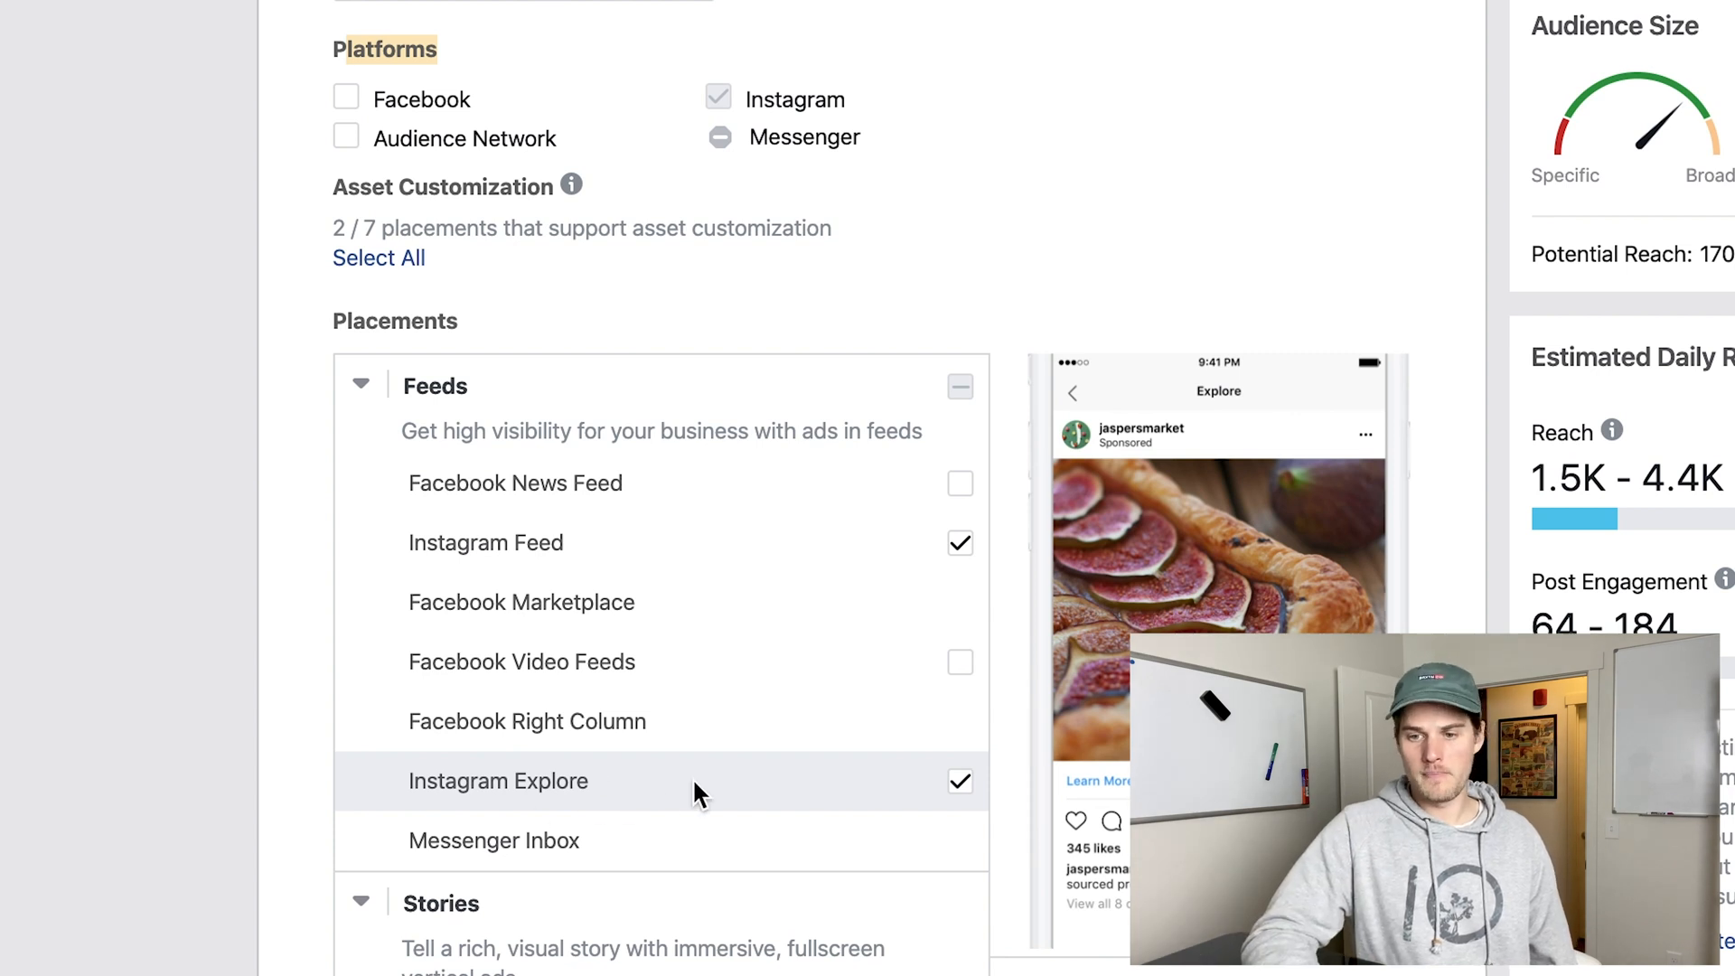
{"action": "left_click", "coordinate": [960, 782]}
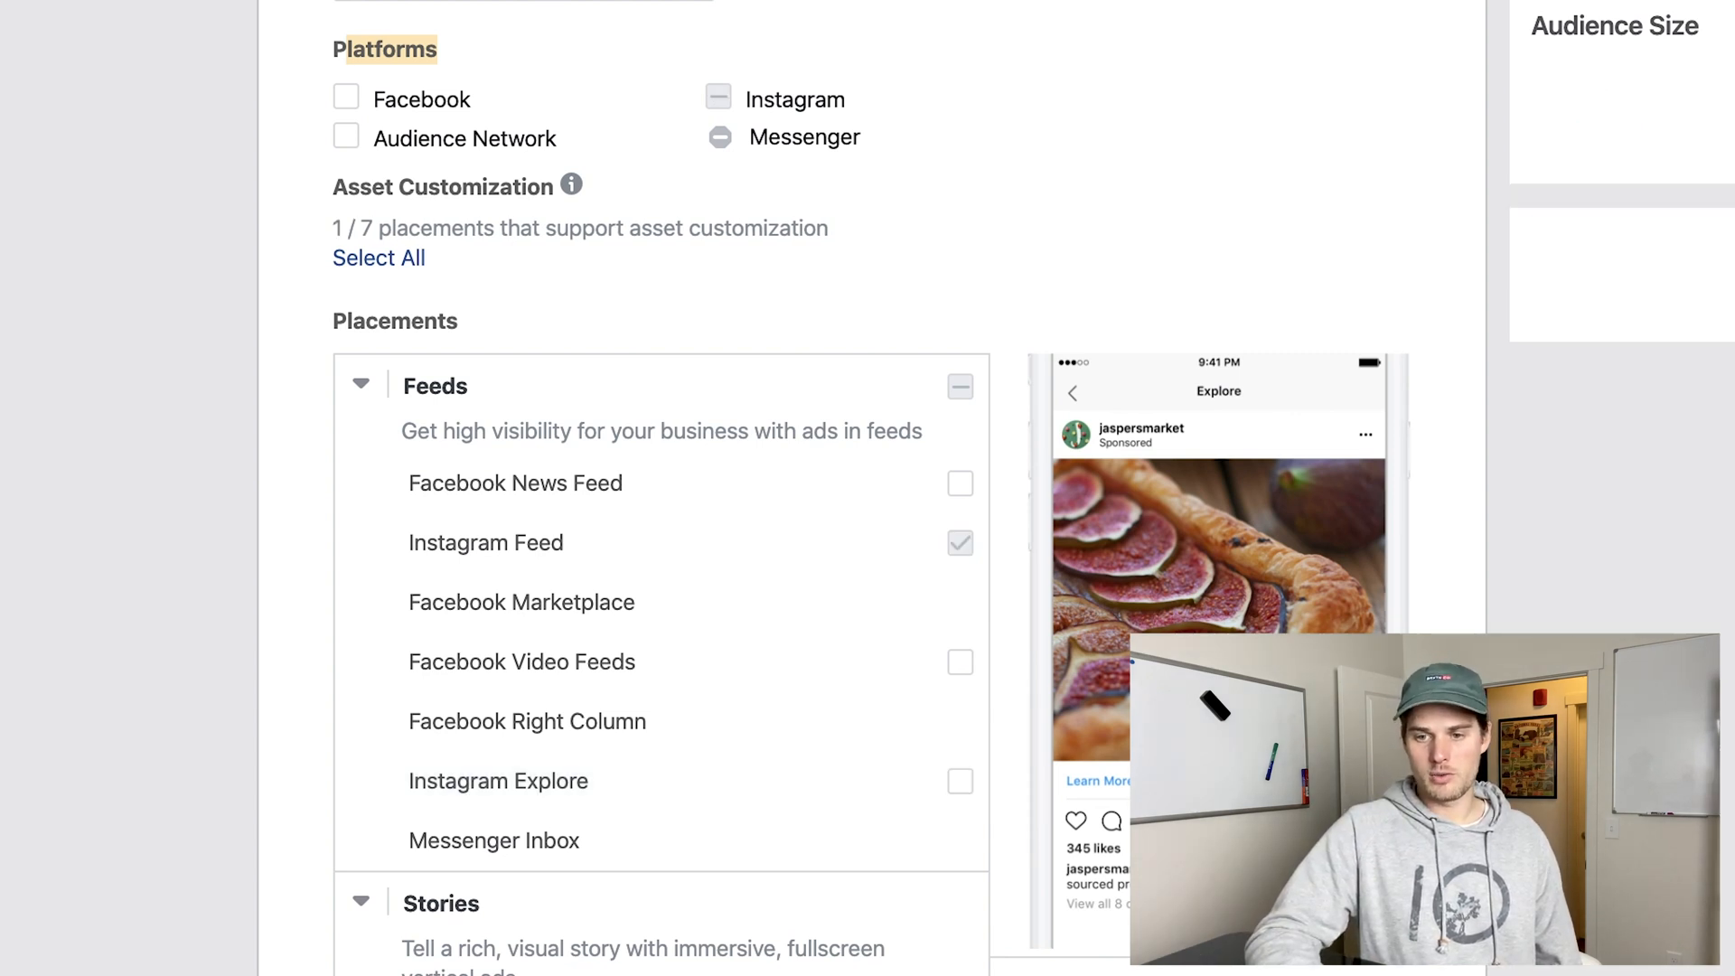
{"action": "left_click", "coordinate": [961, 784]}
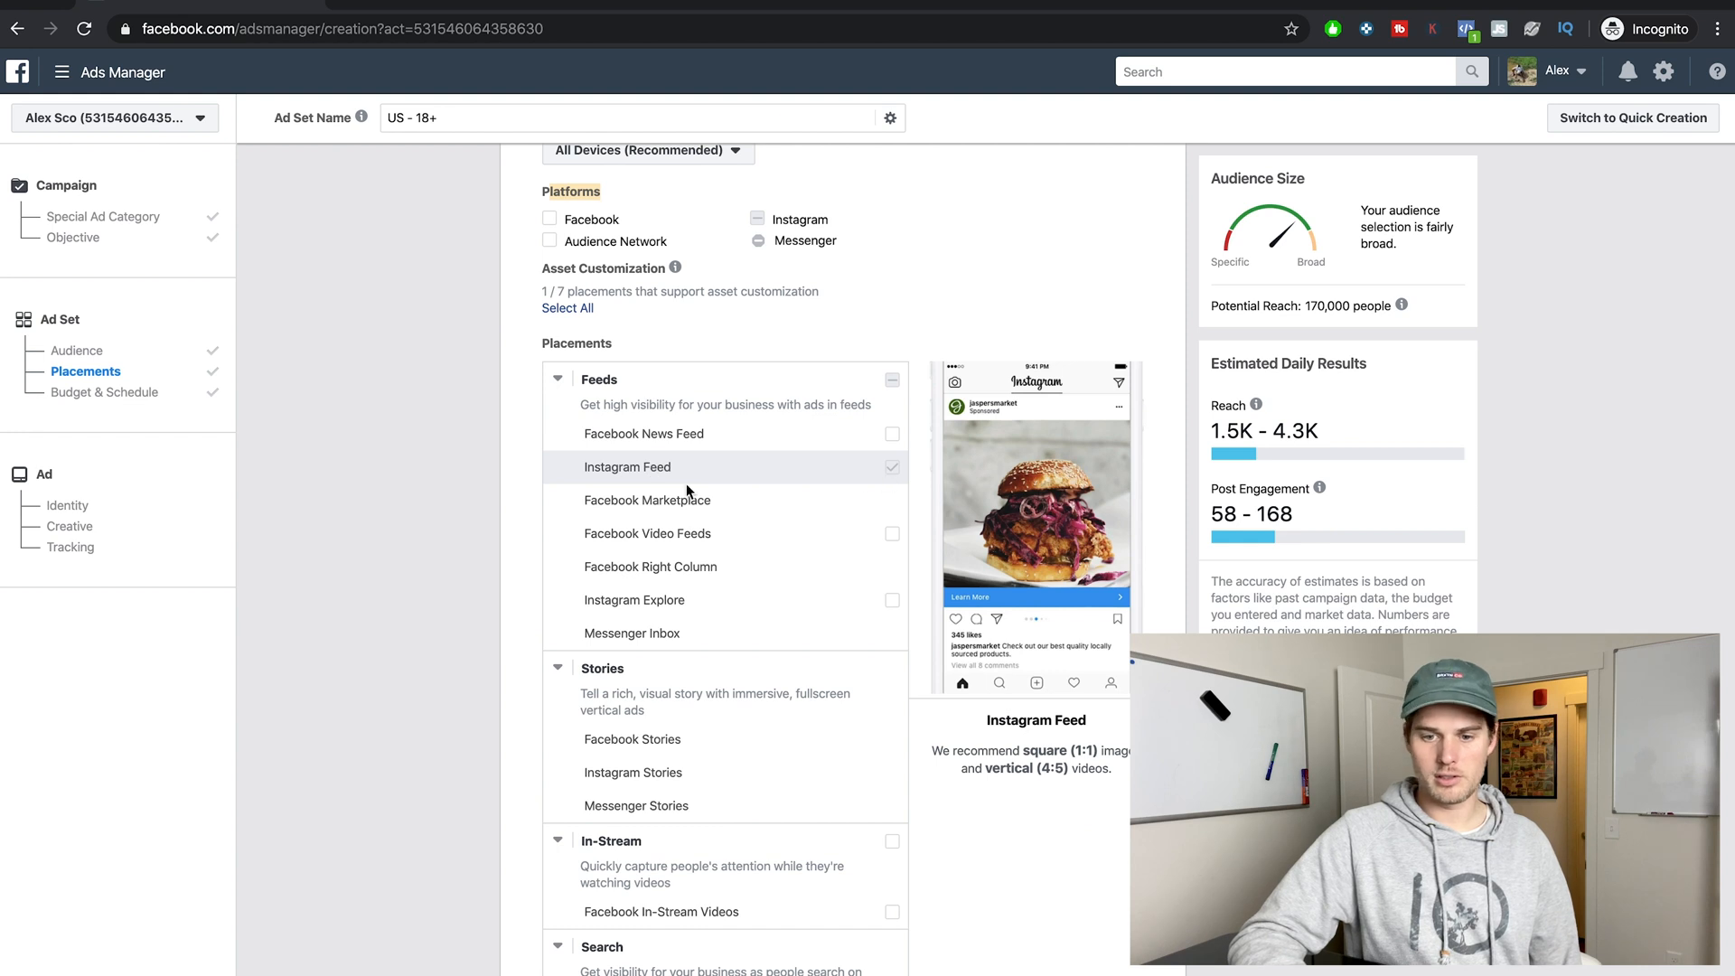
Review the budget type choices in the Budget & Schedule section, keeping Daily Budget.
{"action": "scroll", "coordinate": [439, 603], "scroll_direction": "down", "scroll_amount": 15}
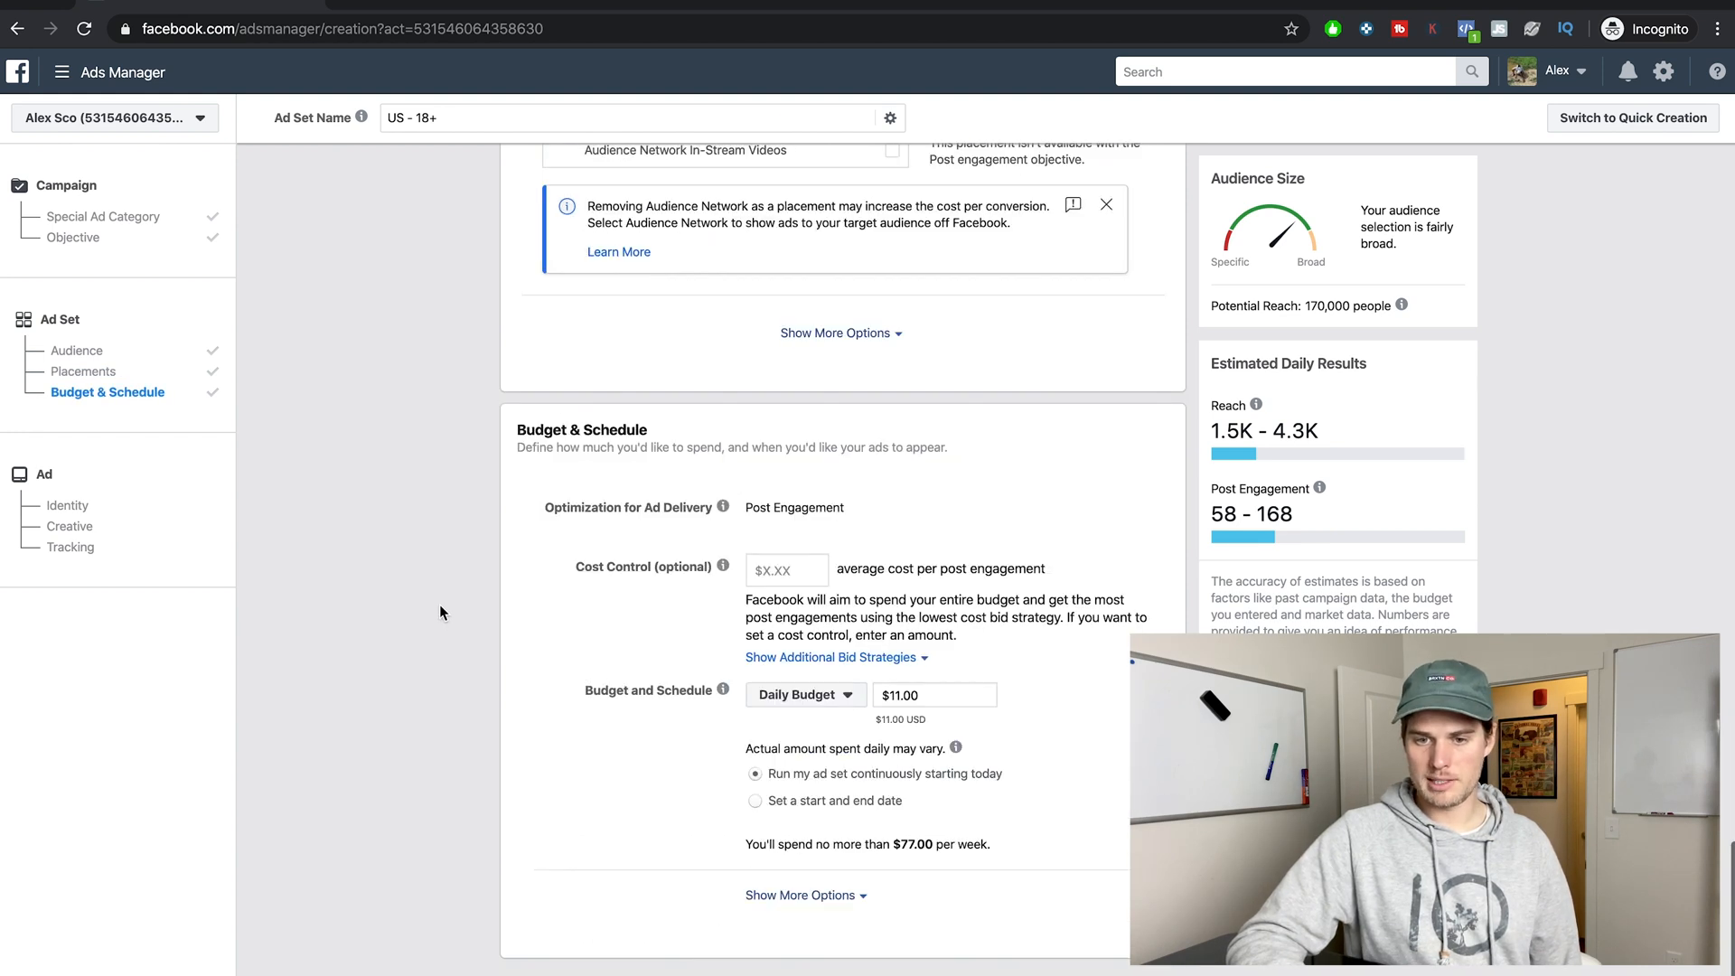
{"action": "mouse_move", "coordinate": [722, 565]}
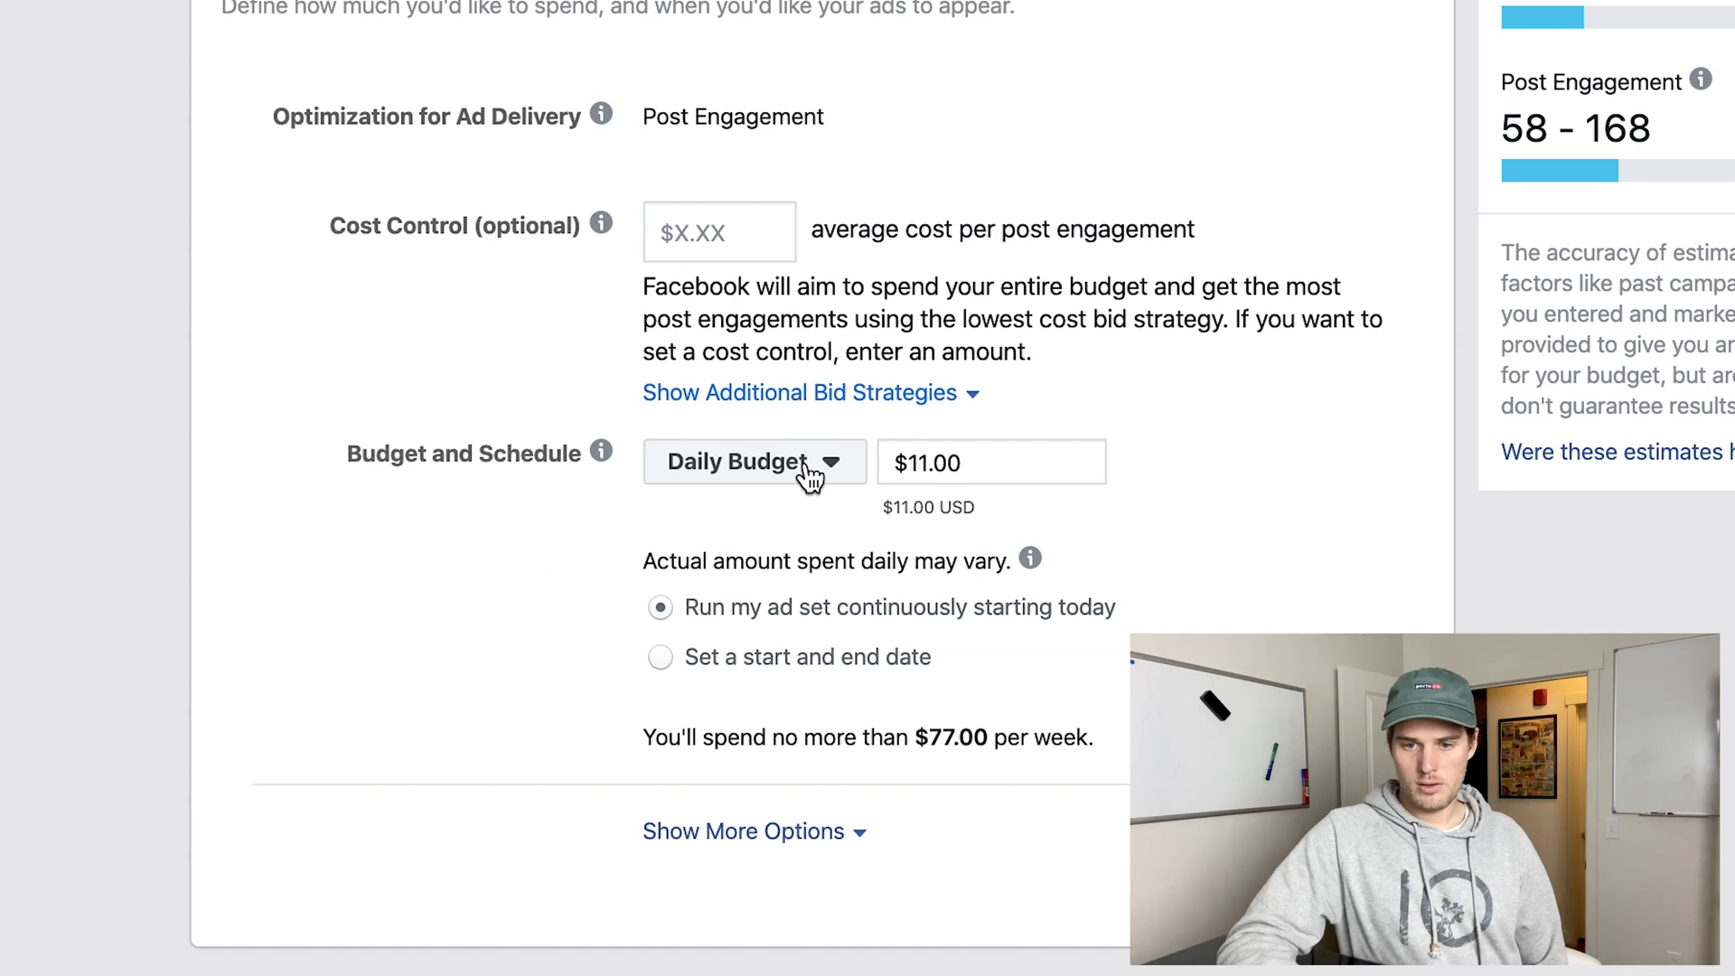
{"action": "left_click", "coordinate": [364, 239]}
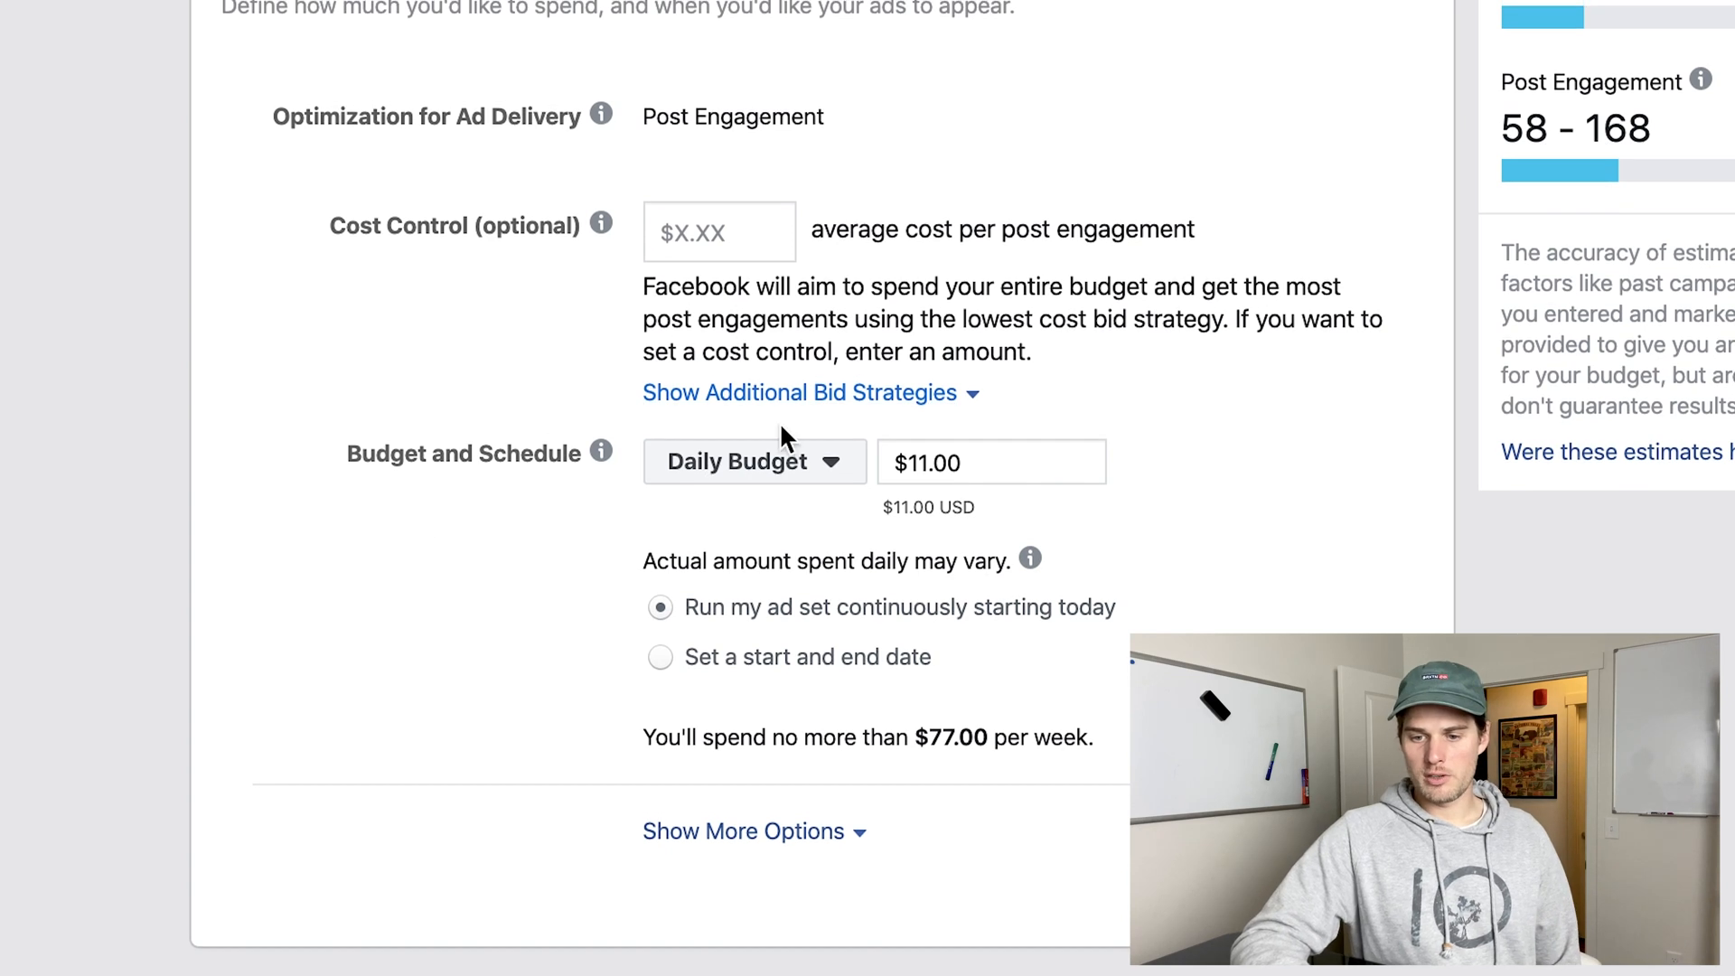
{"action": "left_click", "coordinate": [826, 464]}
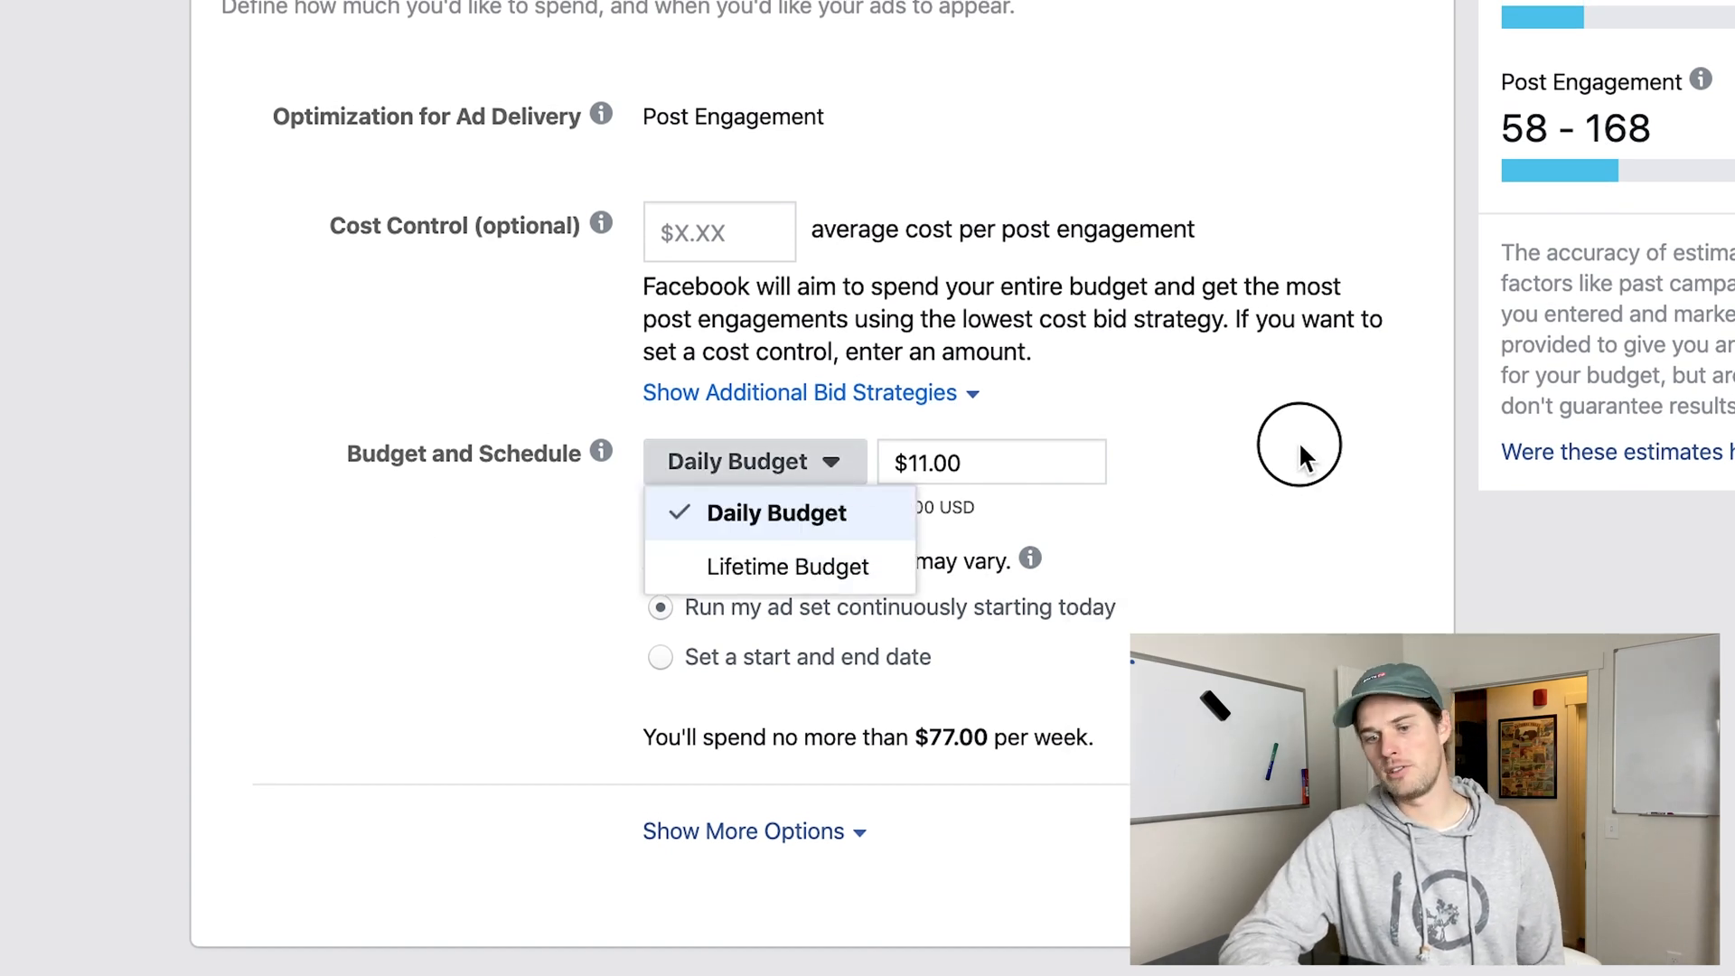
{"action": "left_click", "coordinate": [1300, 446]}
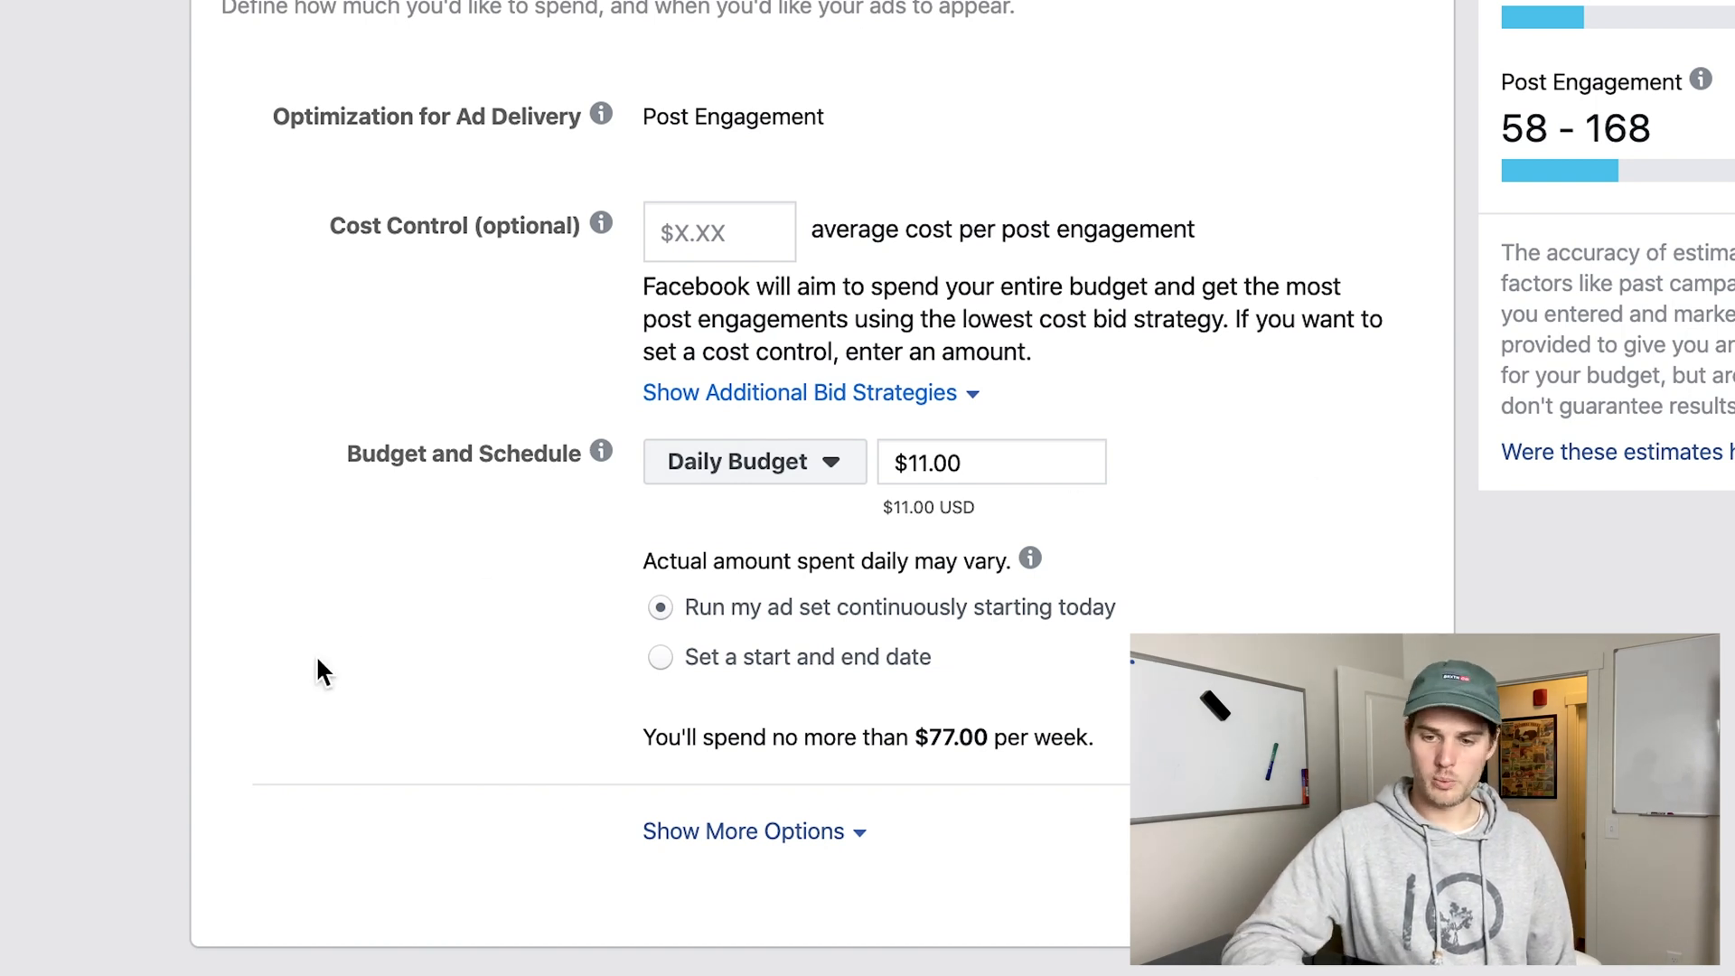
Try a daily budget of $300 for the ad set.
{"action": "triple_click", "coordinate": [953, 463]}
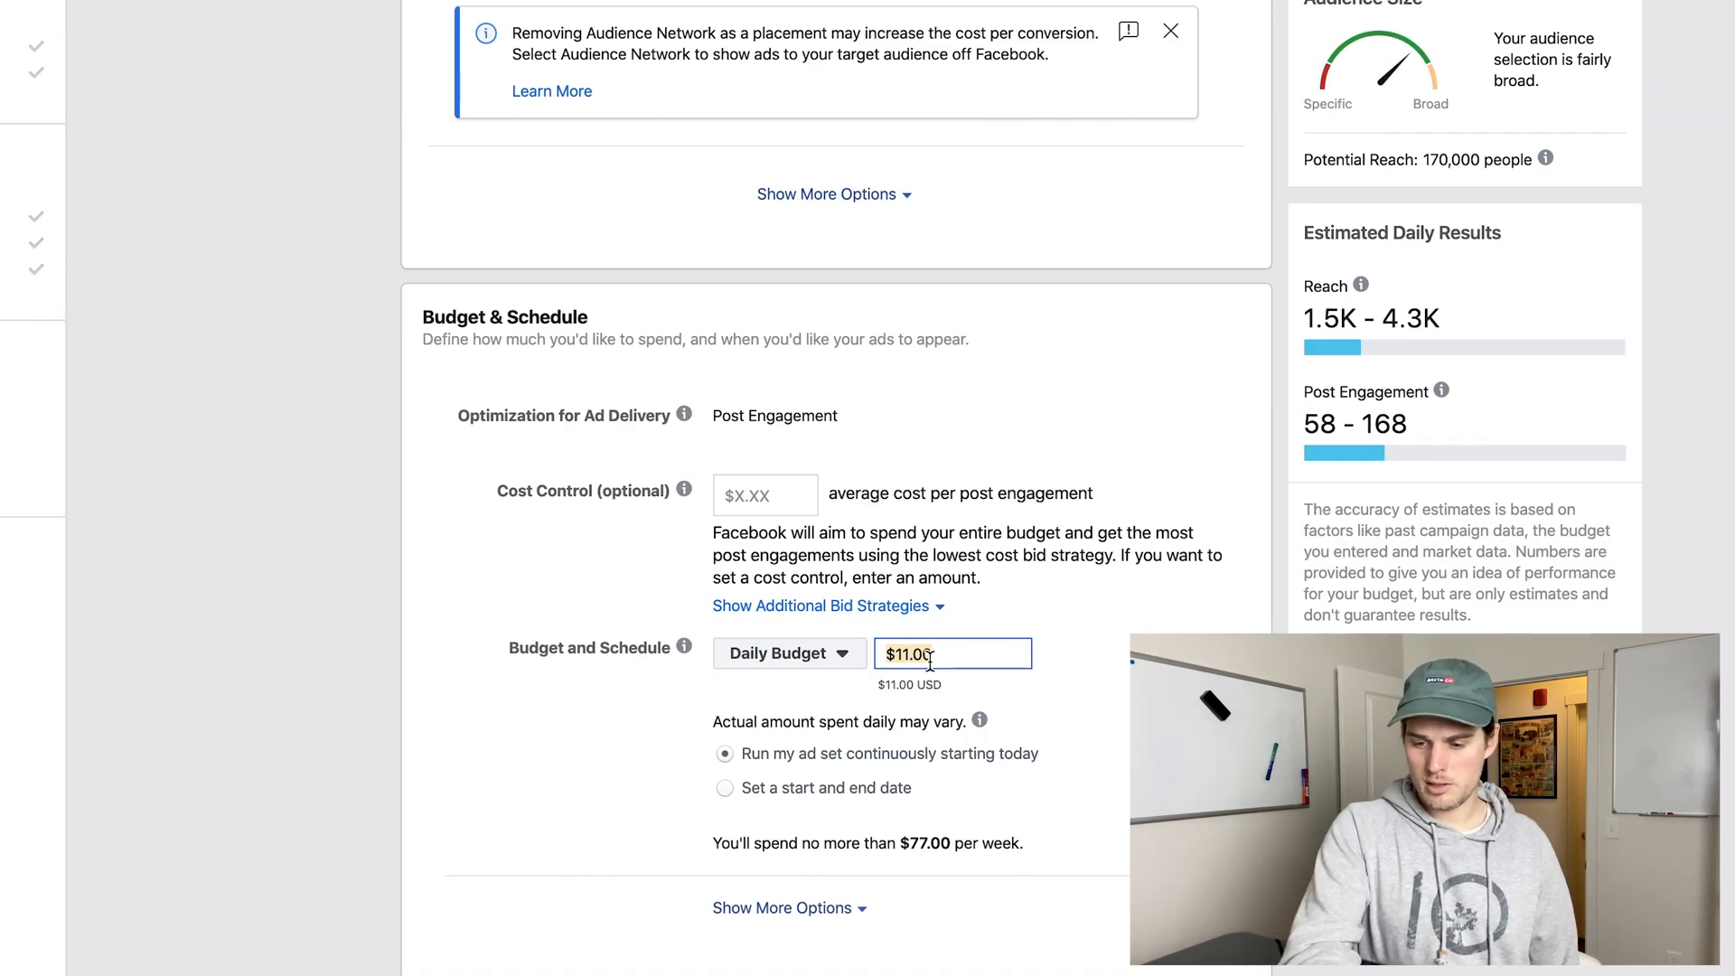
{"action": "type", "text": "3"}
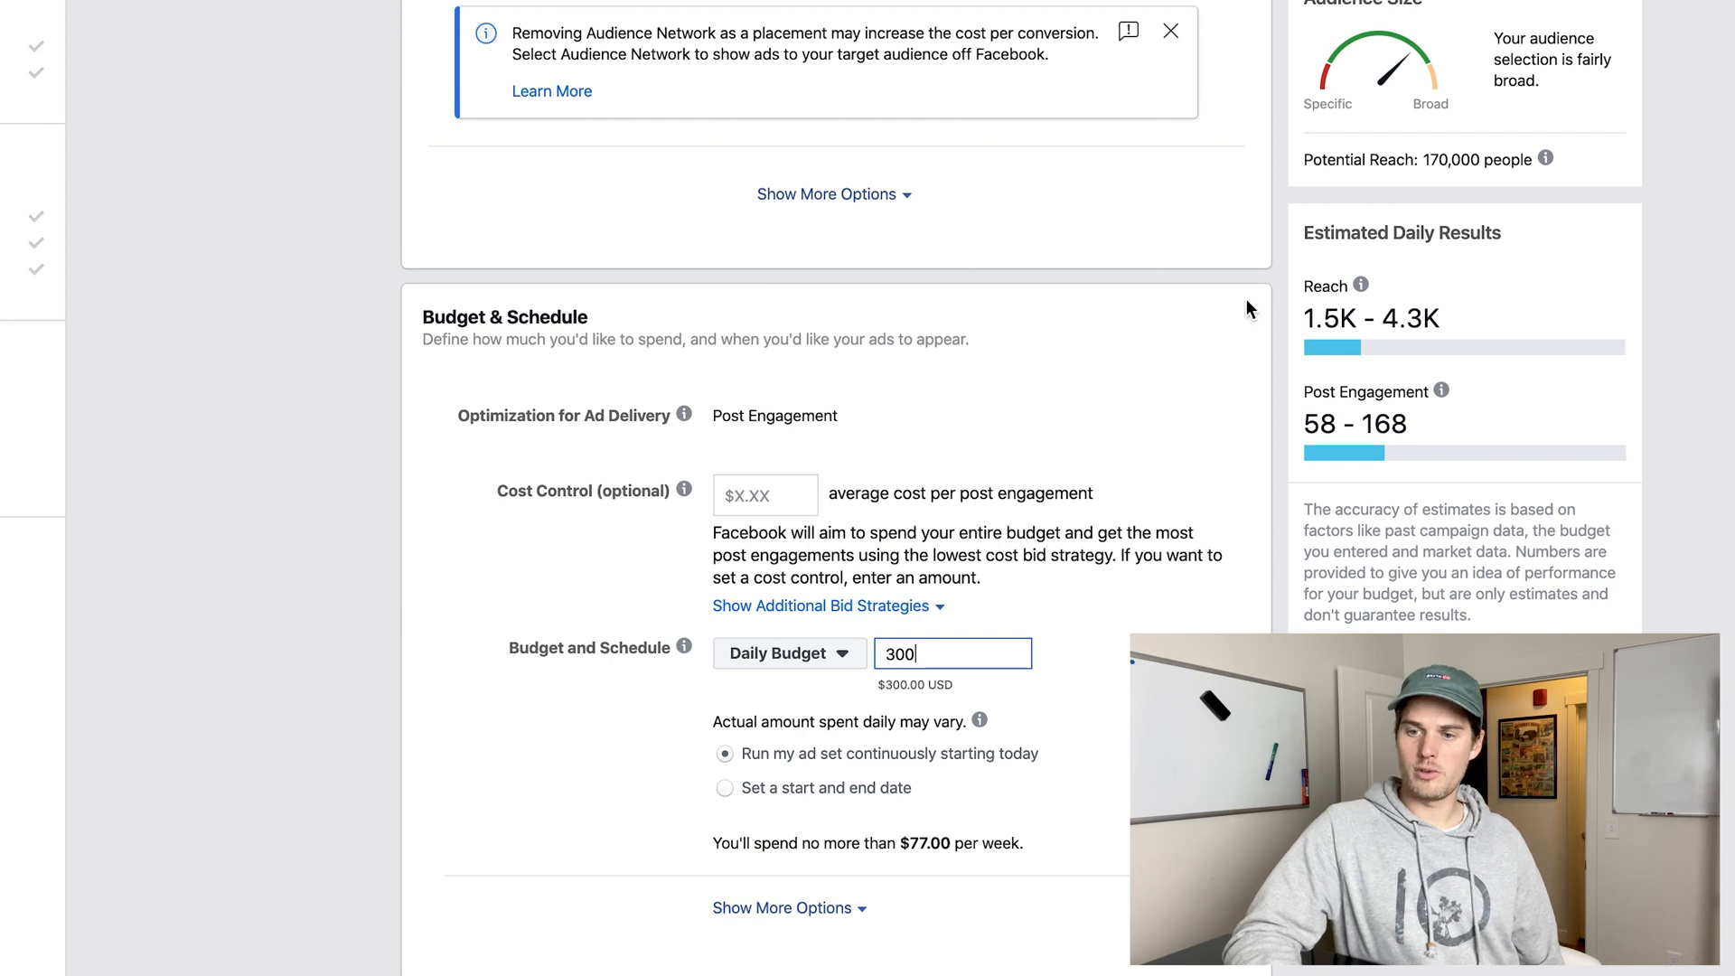
{"action": "left_click", "coordinate": [1733, 305]}
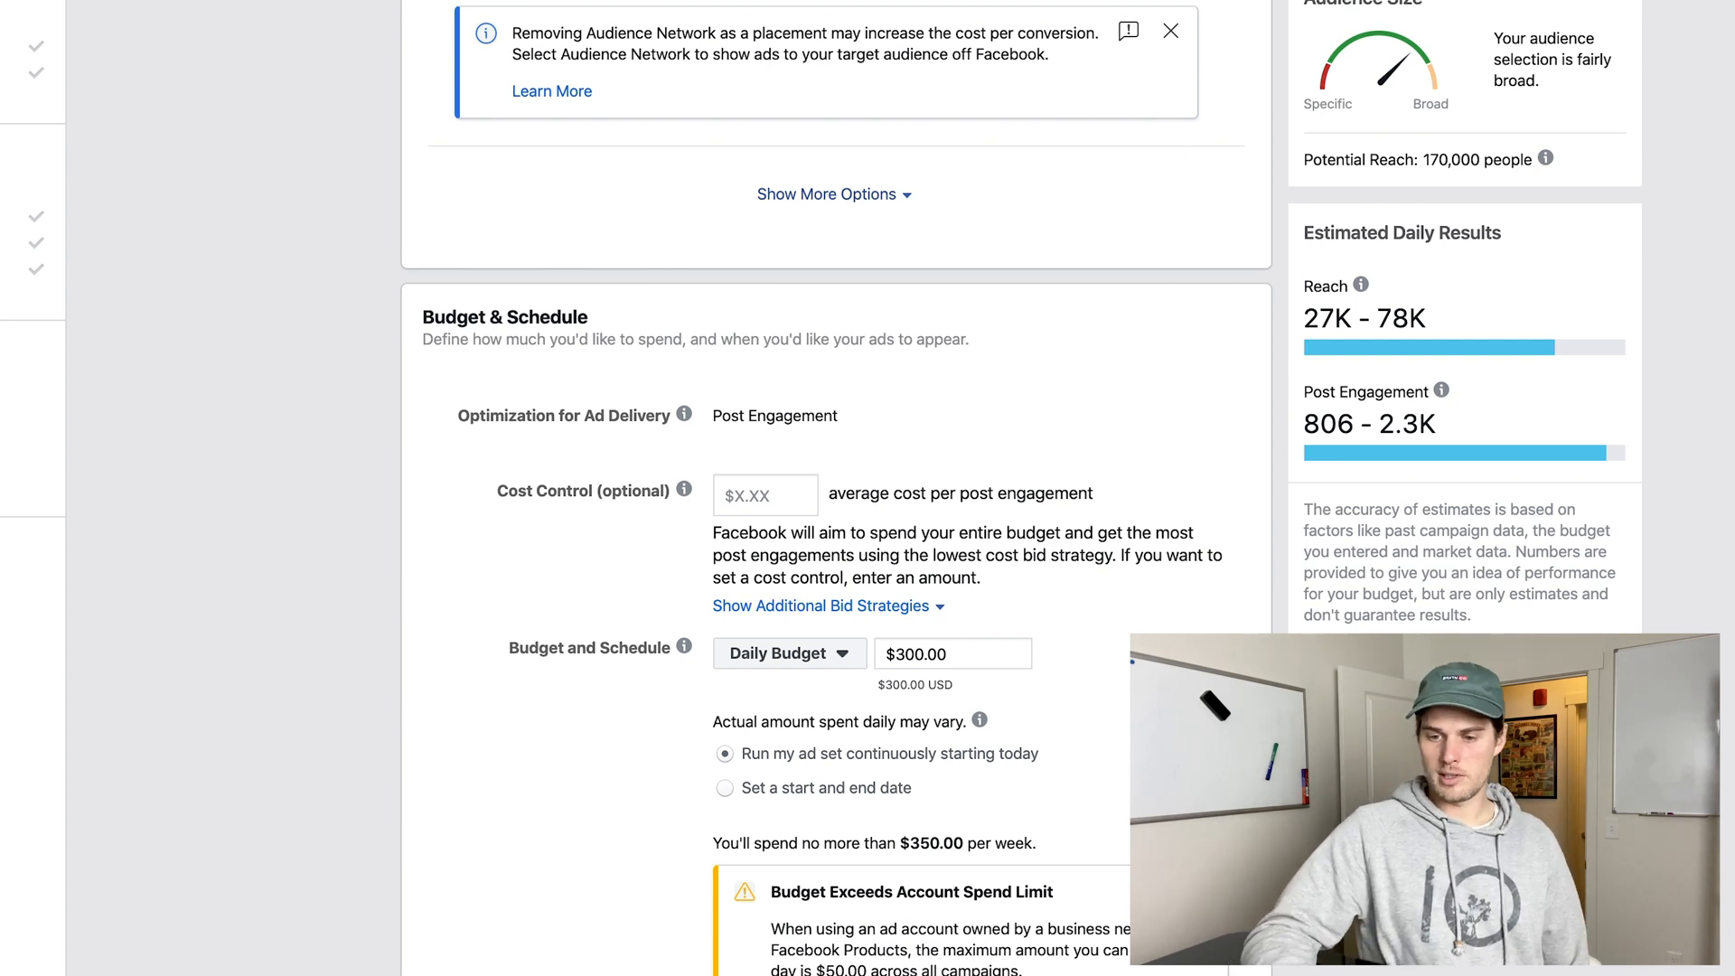
Set the ad set's daily budget to $55 and go to the ad's Identity section.
{"action": "scroll", "coordinate": [835, 542], "scroll_direction": "down", "scroll_amount": 2}
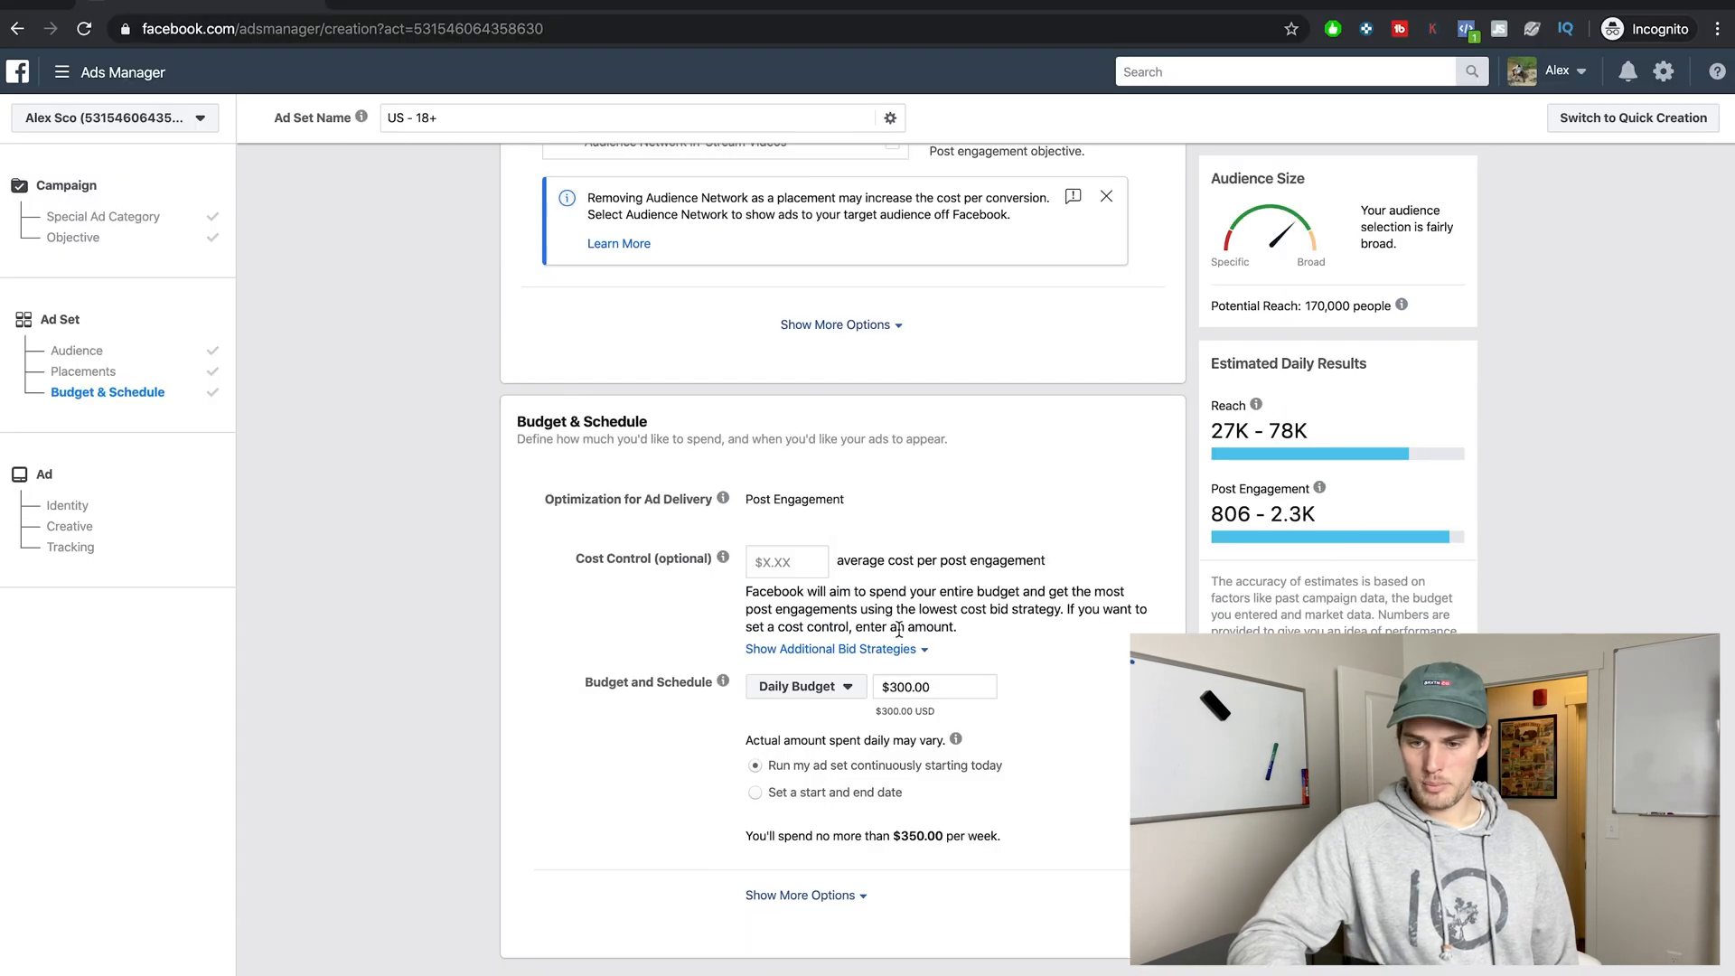
{"action": "double_click", "coordinate": [896, 688]}
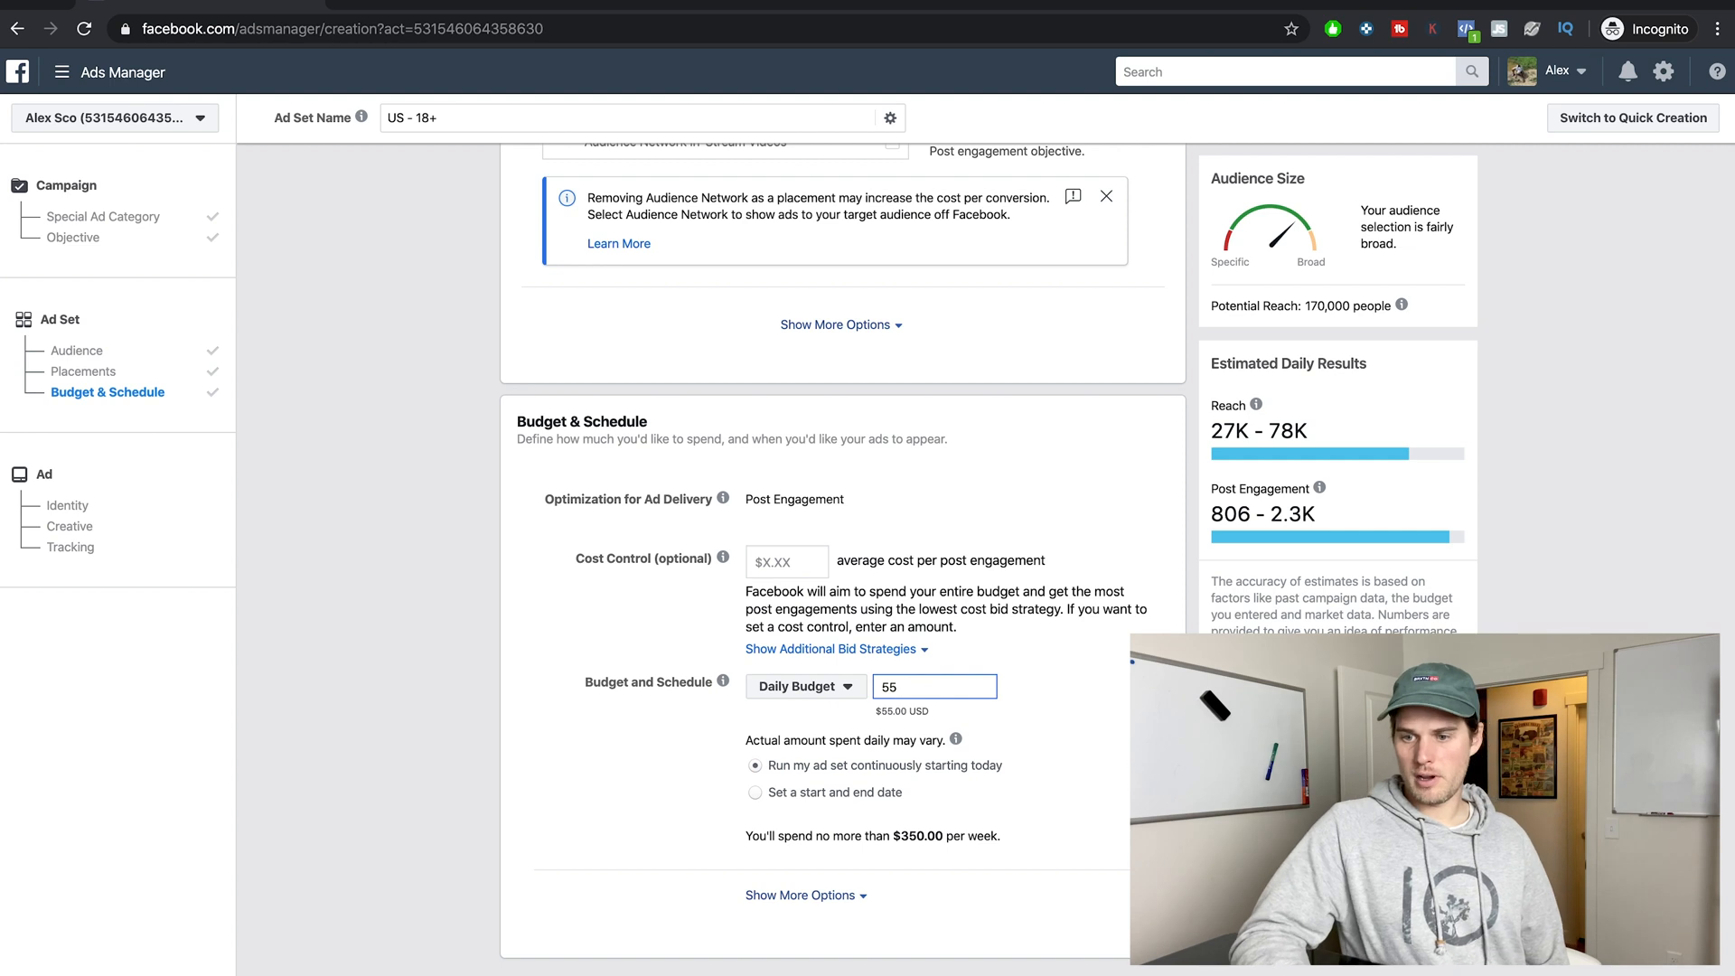
{"action": "key", "text": "Return"}
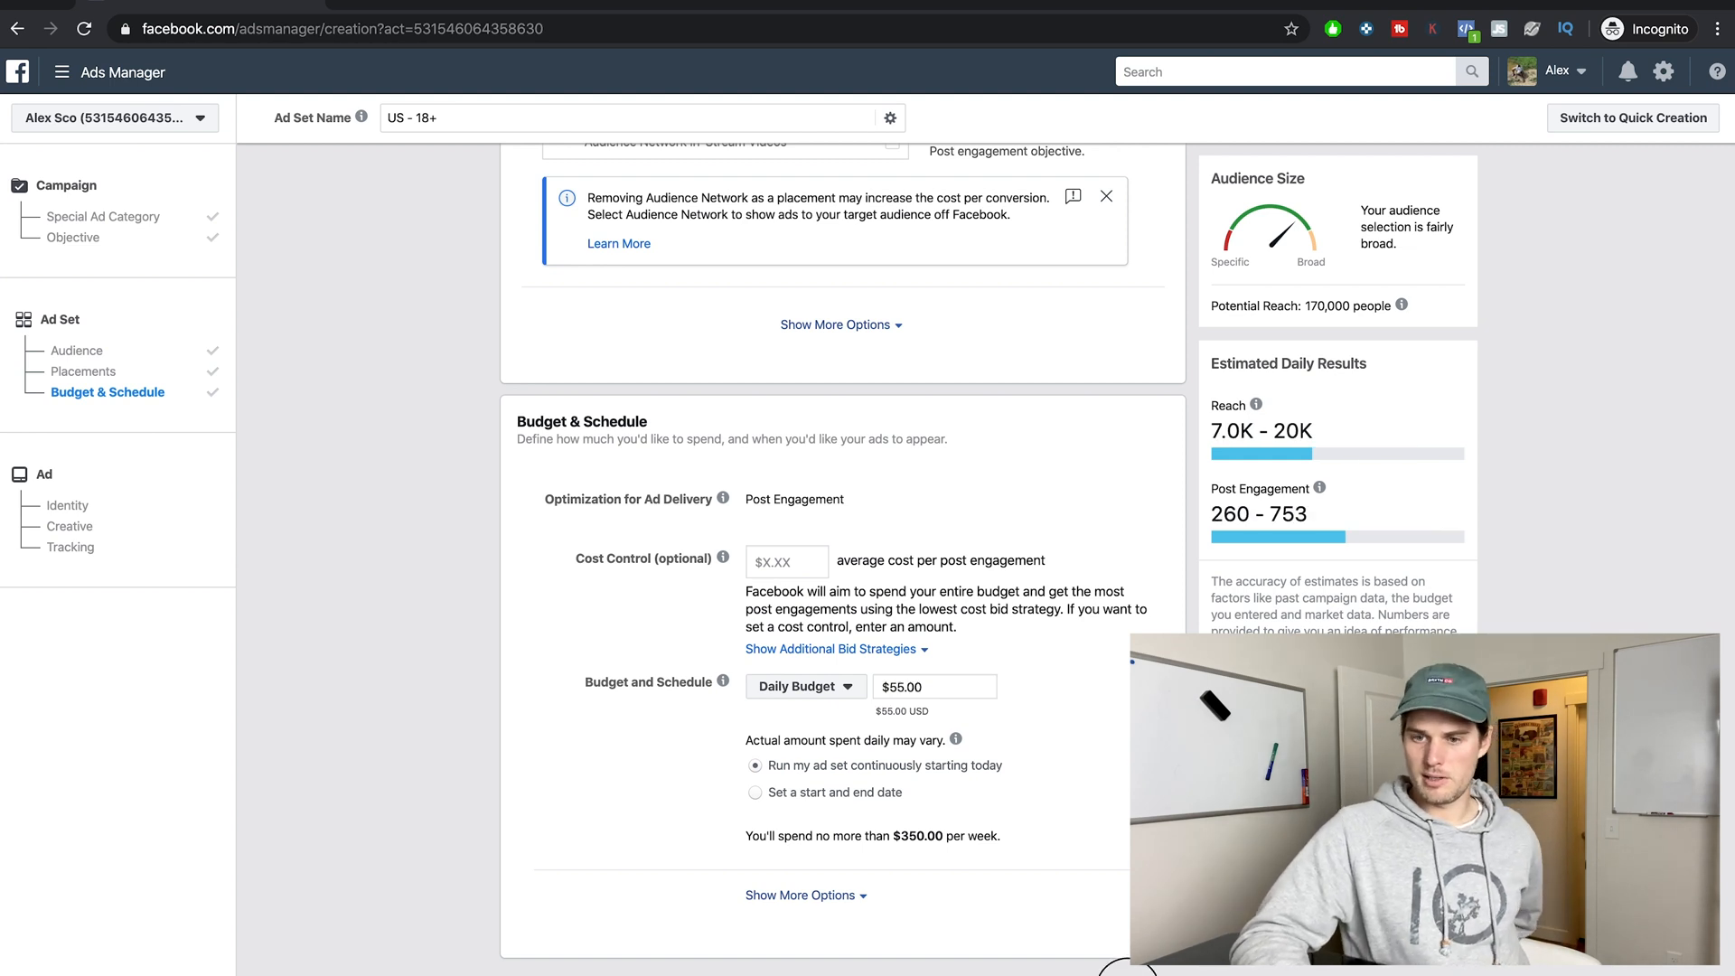
{"action": "left_click", "coordinate": [152, 504]}
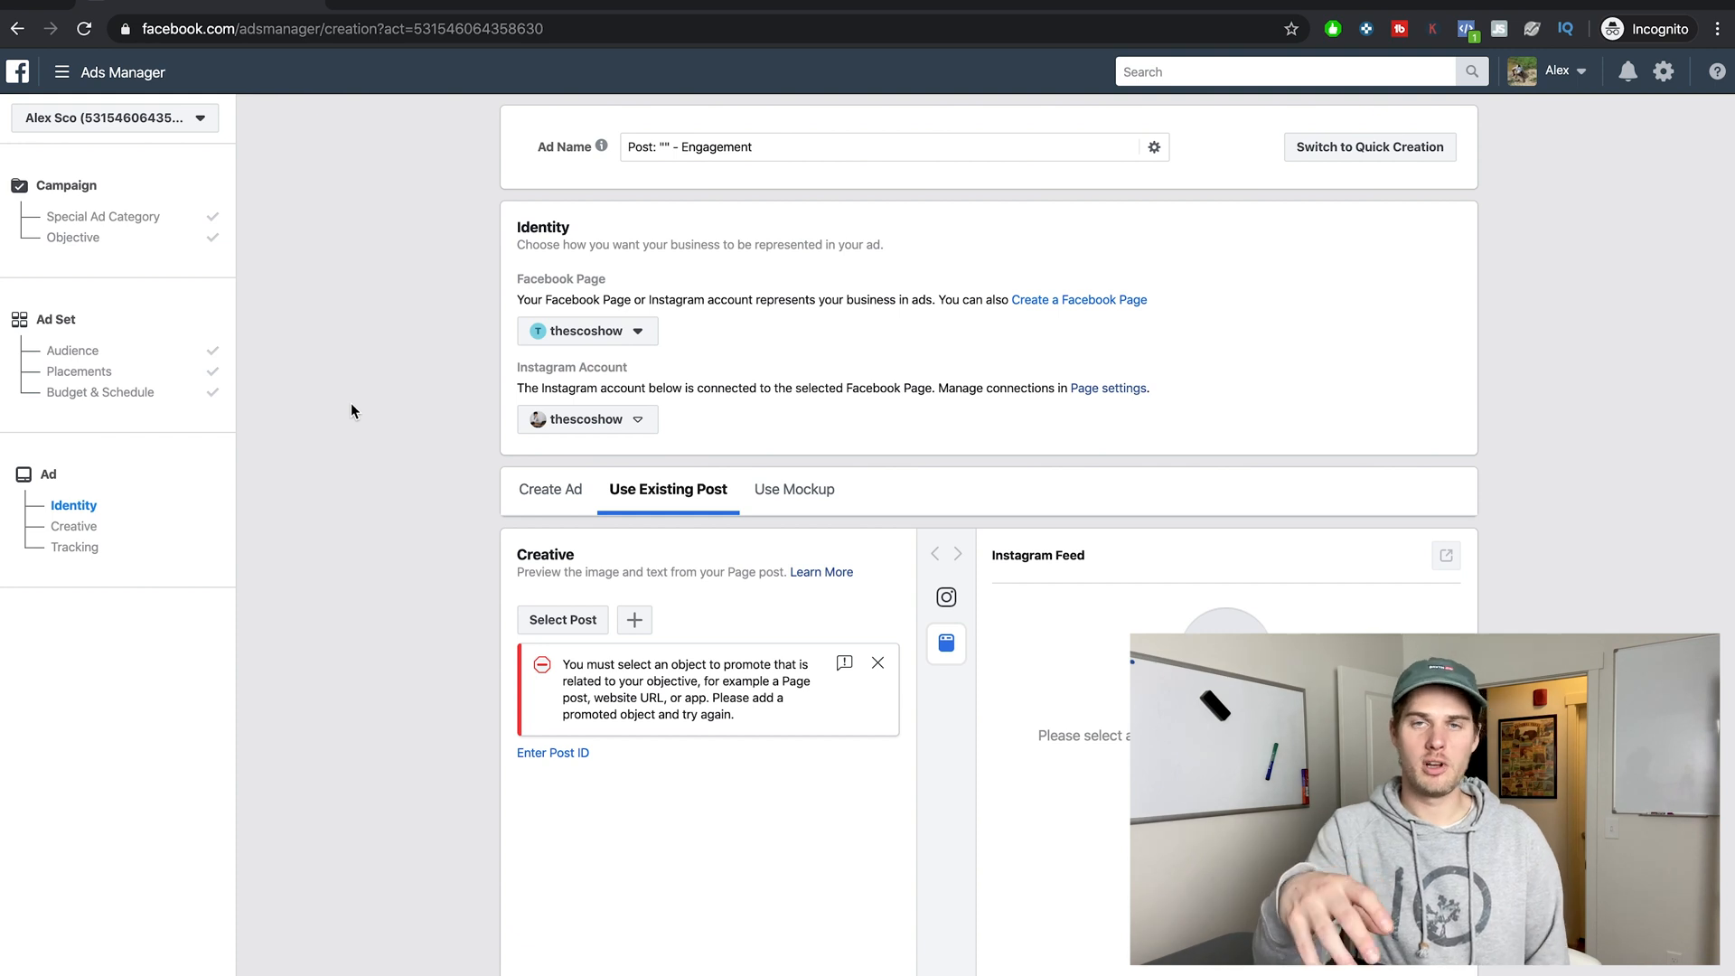
{"action": "left_click", "coordinate": [751, 148]}
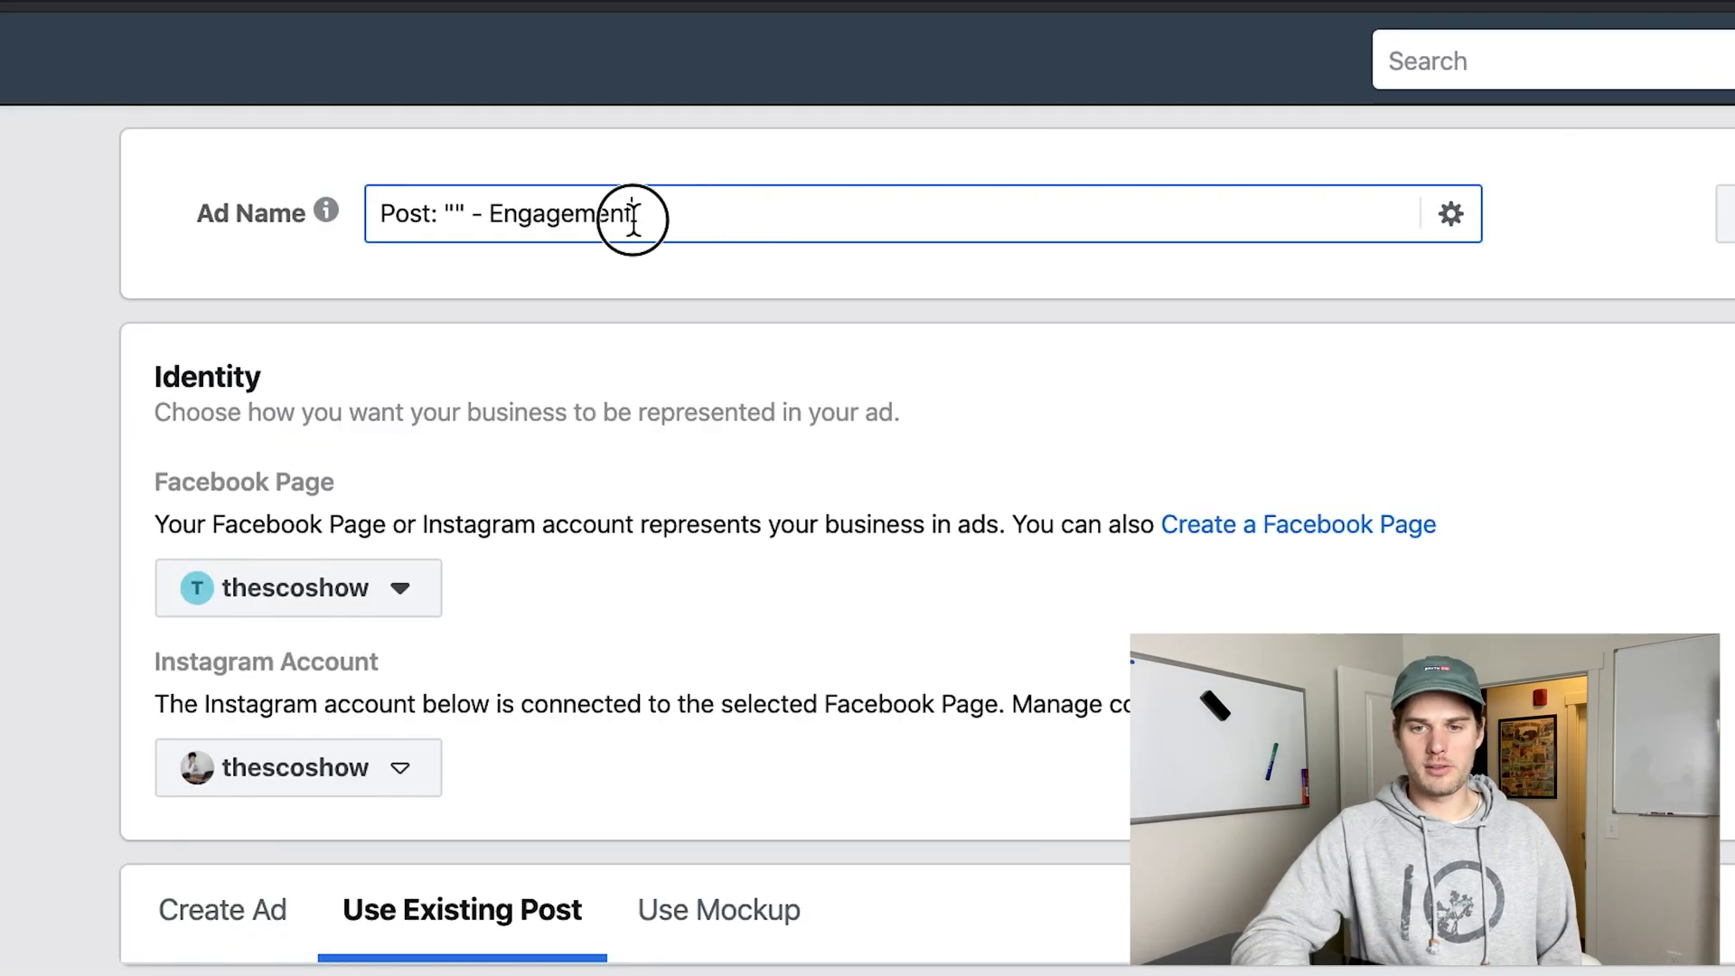
{"action": "mouse_move", "coordinate": [594, 146]}
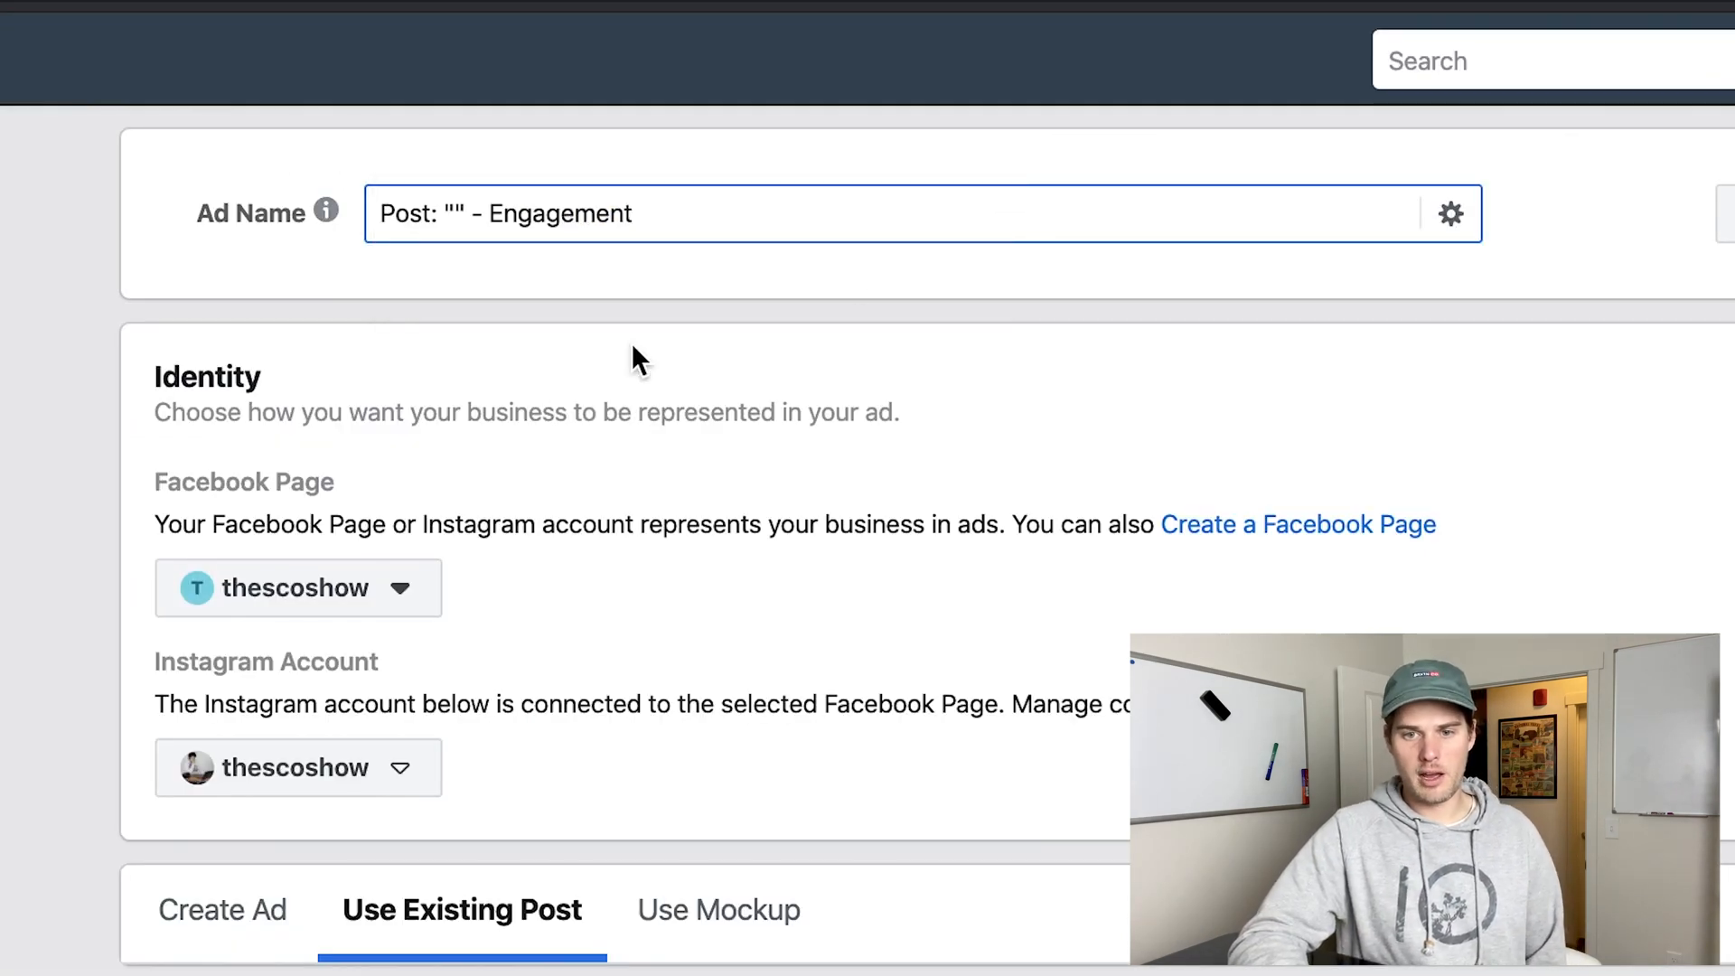
{"action": "left_click", "coordinate": [152, 378]}
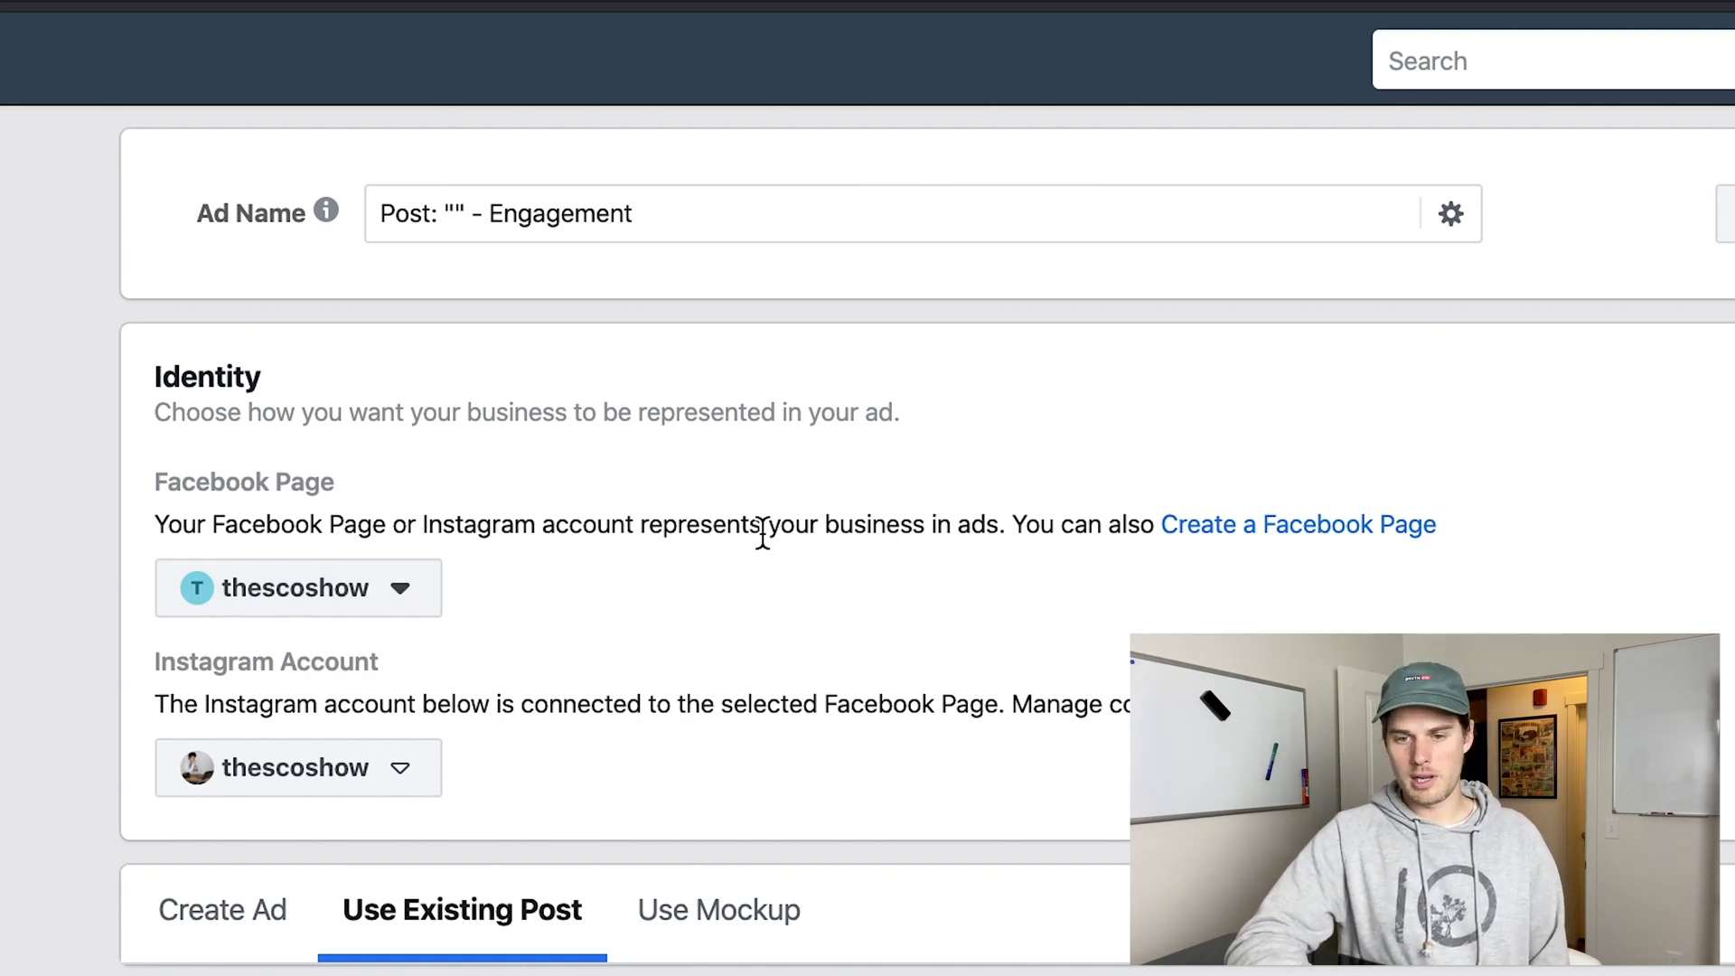
Choose the Facebook Page post created on Dec 21, 2019 as the existing post for the ad's creative.
{"action": "scroll", "coordinate": [773, 665], "scroll_direction": "down", "scroll_amount": 7}
{"action": "scroll", "coordinate": [772, 660], "scroll_direction": "down", "scroll_amount": 2}
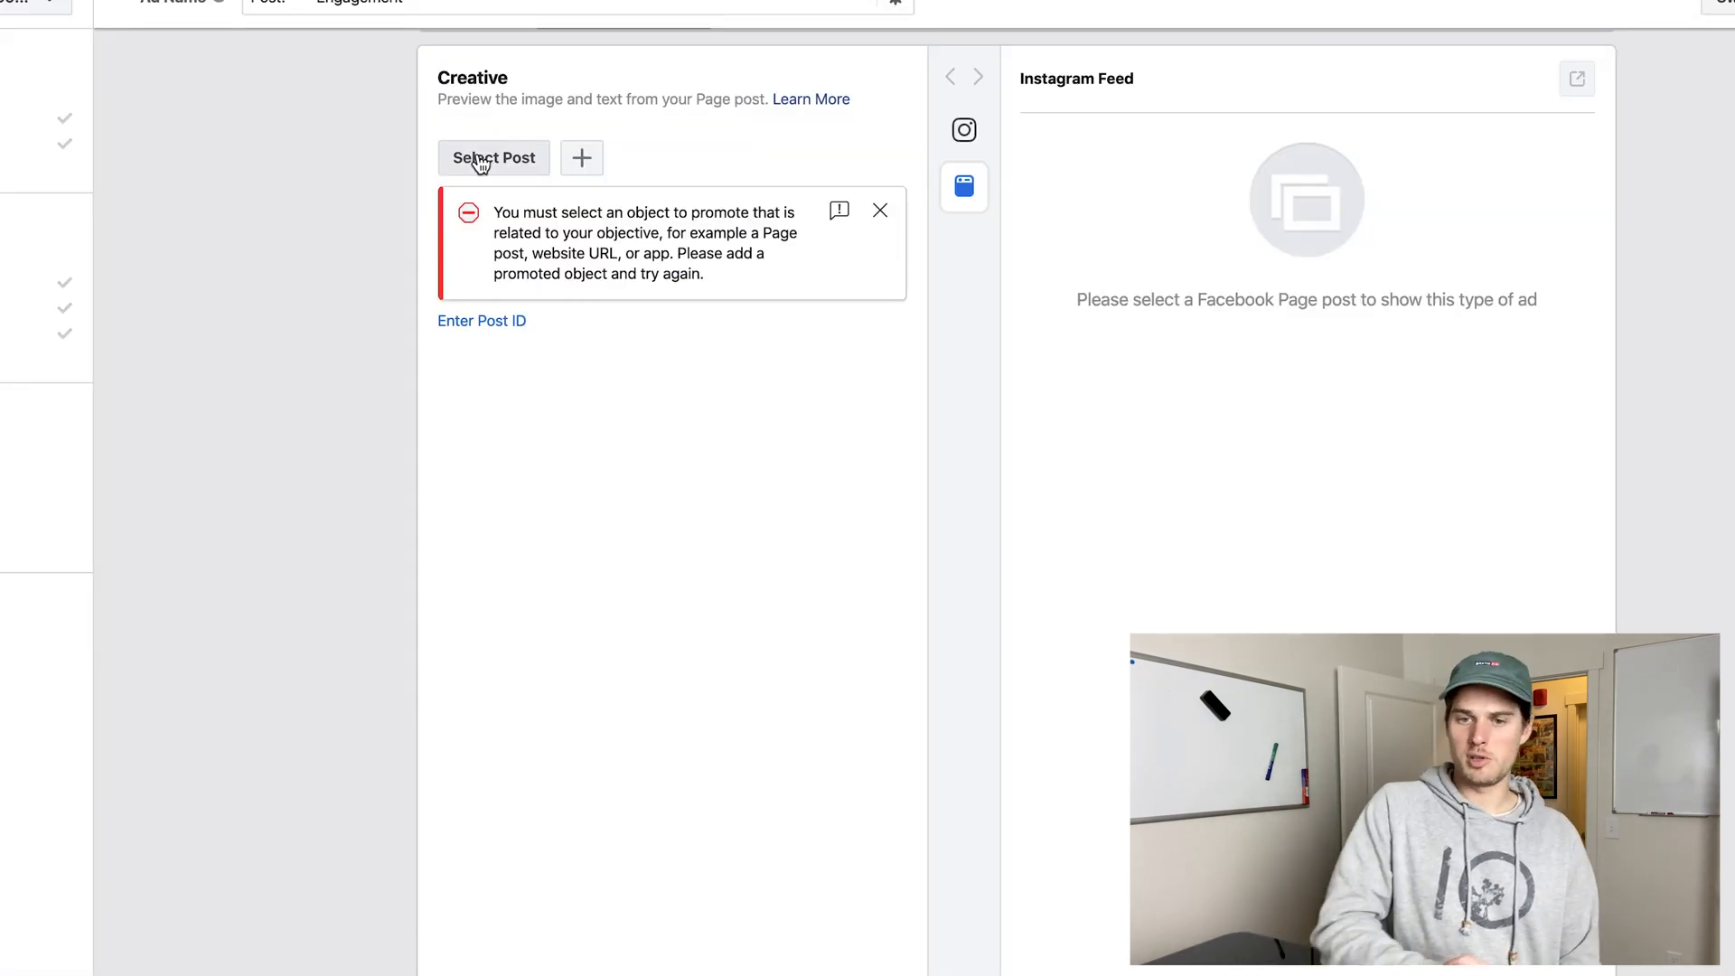
{"action": "left_click", "coordinate": [480, 164]}
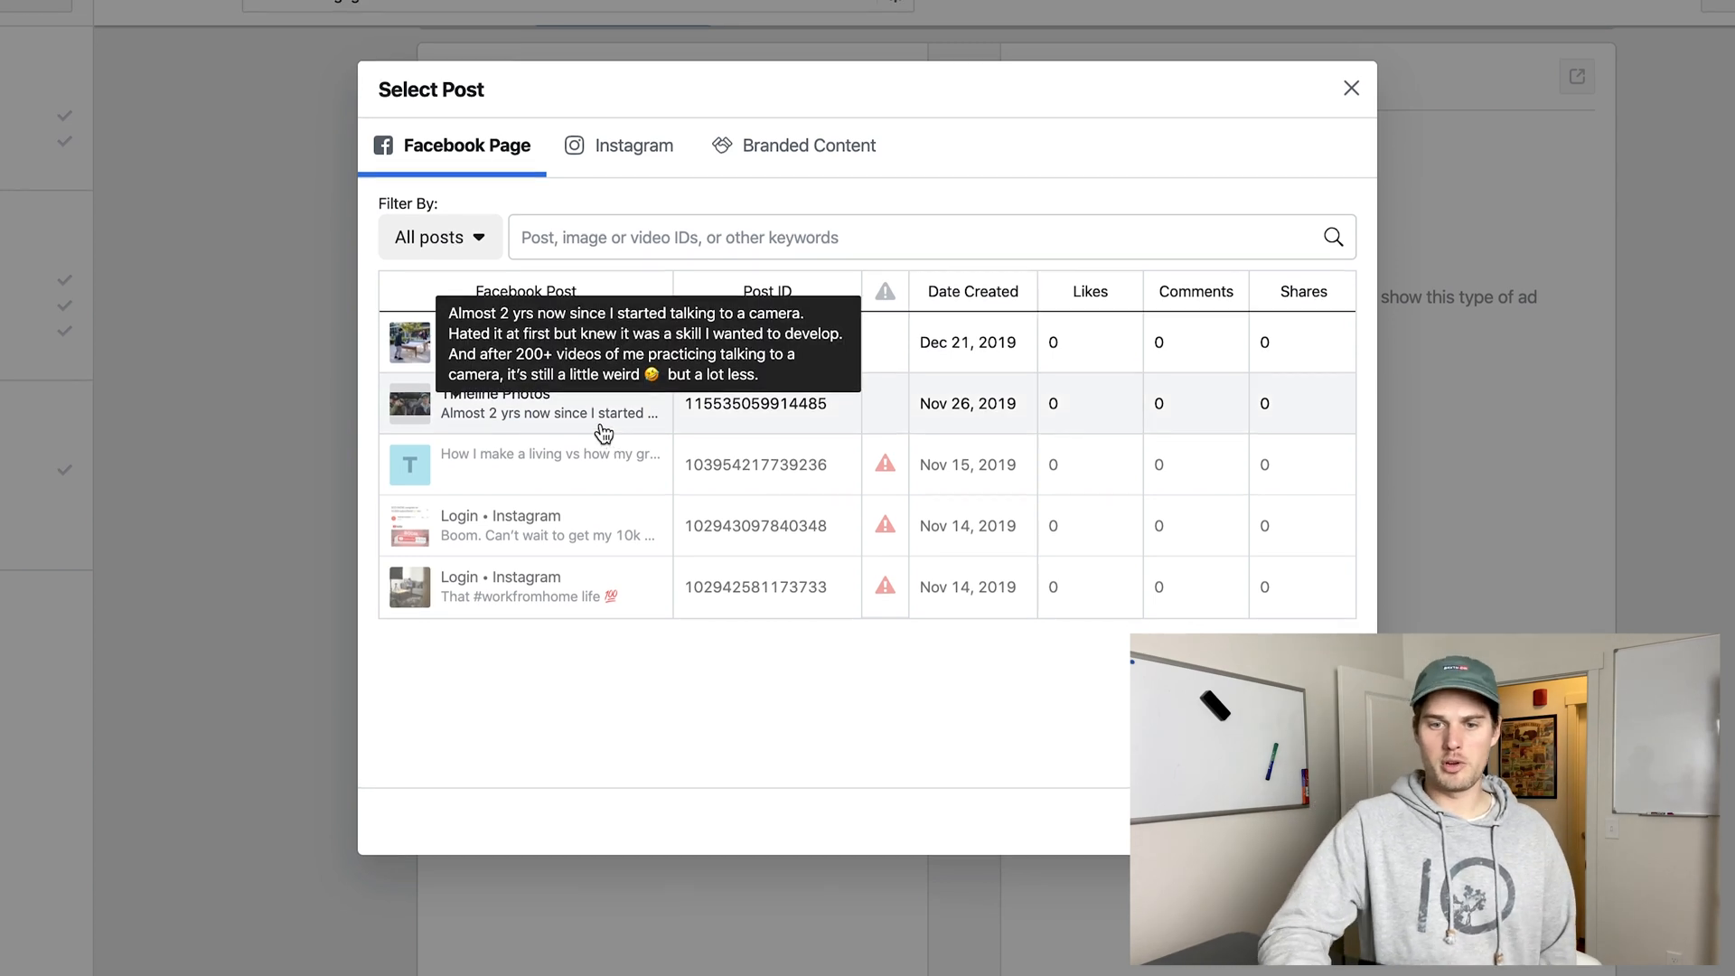
{"action": "left_click", "coordinate": [497, 342]}
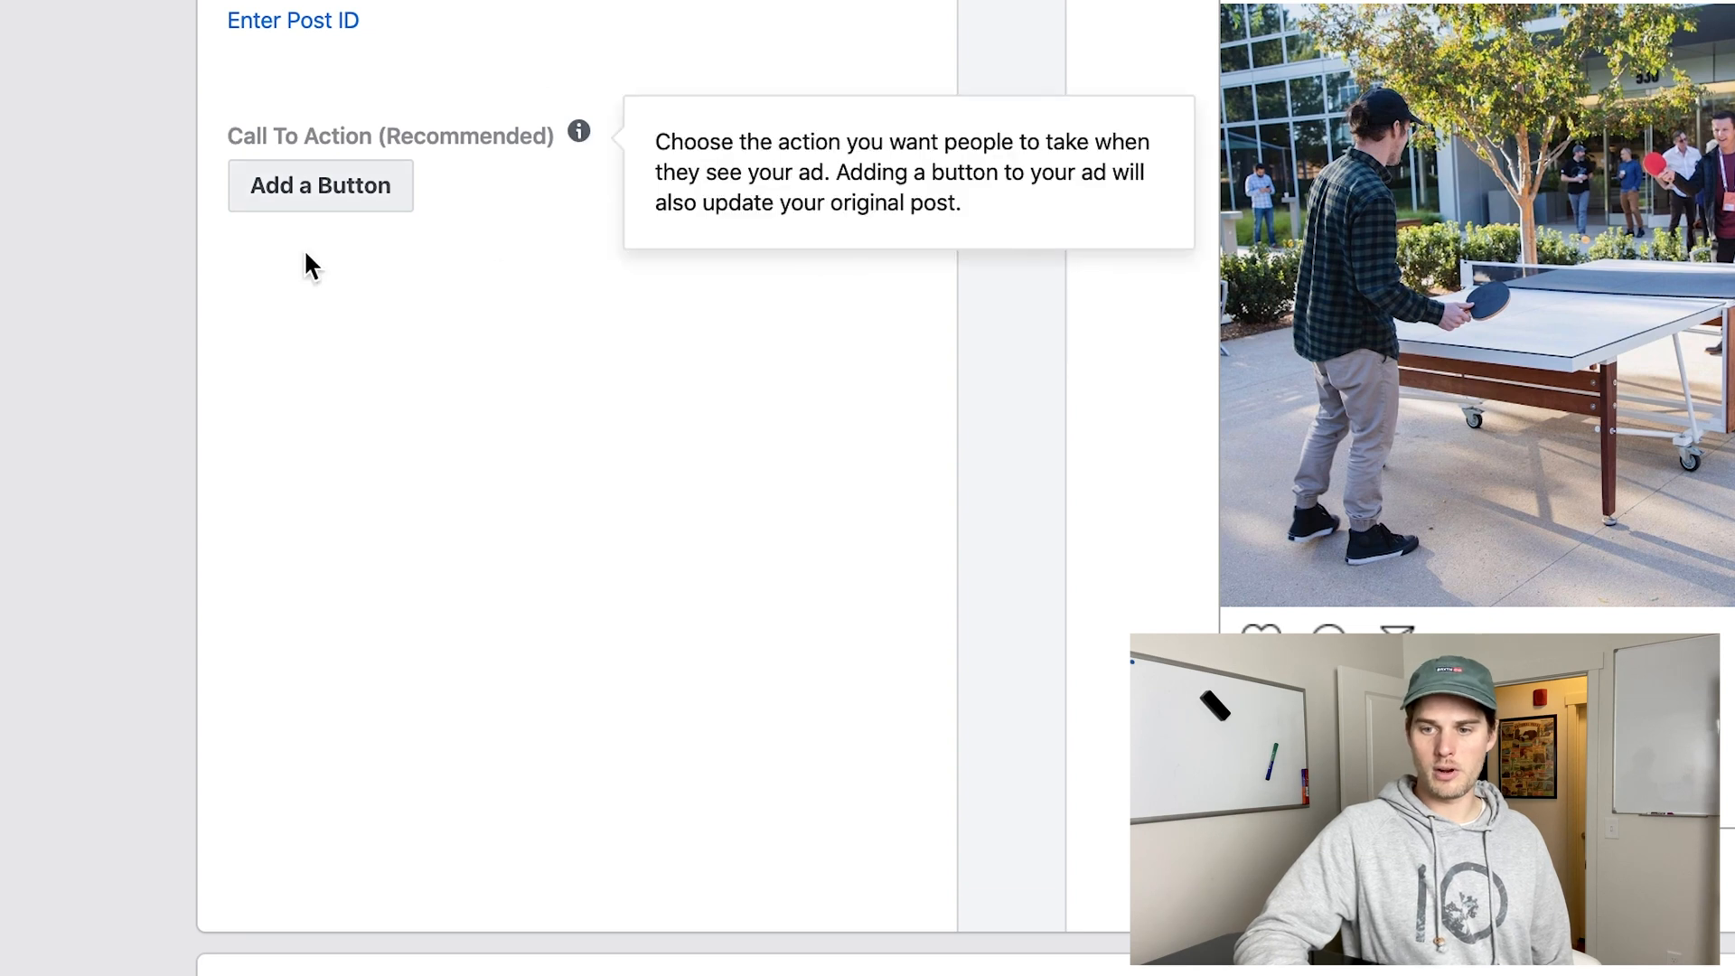
Examine the options for adding a call-to-action button to the post, and cancel without adding one.
{"action": "left_click", "coordinate": [348, 200]}
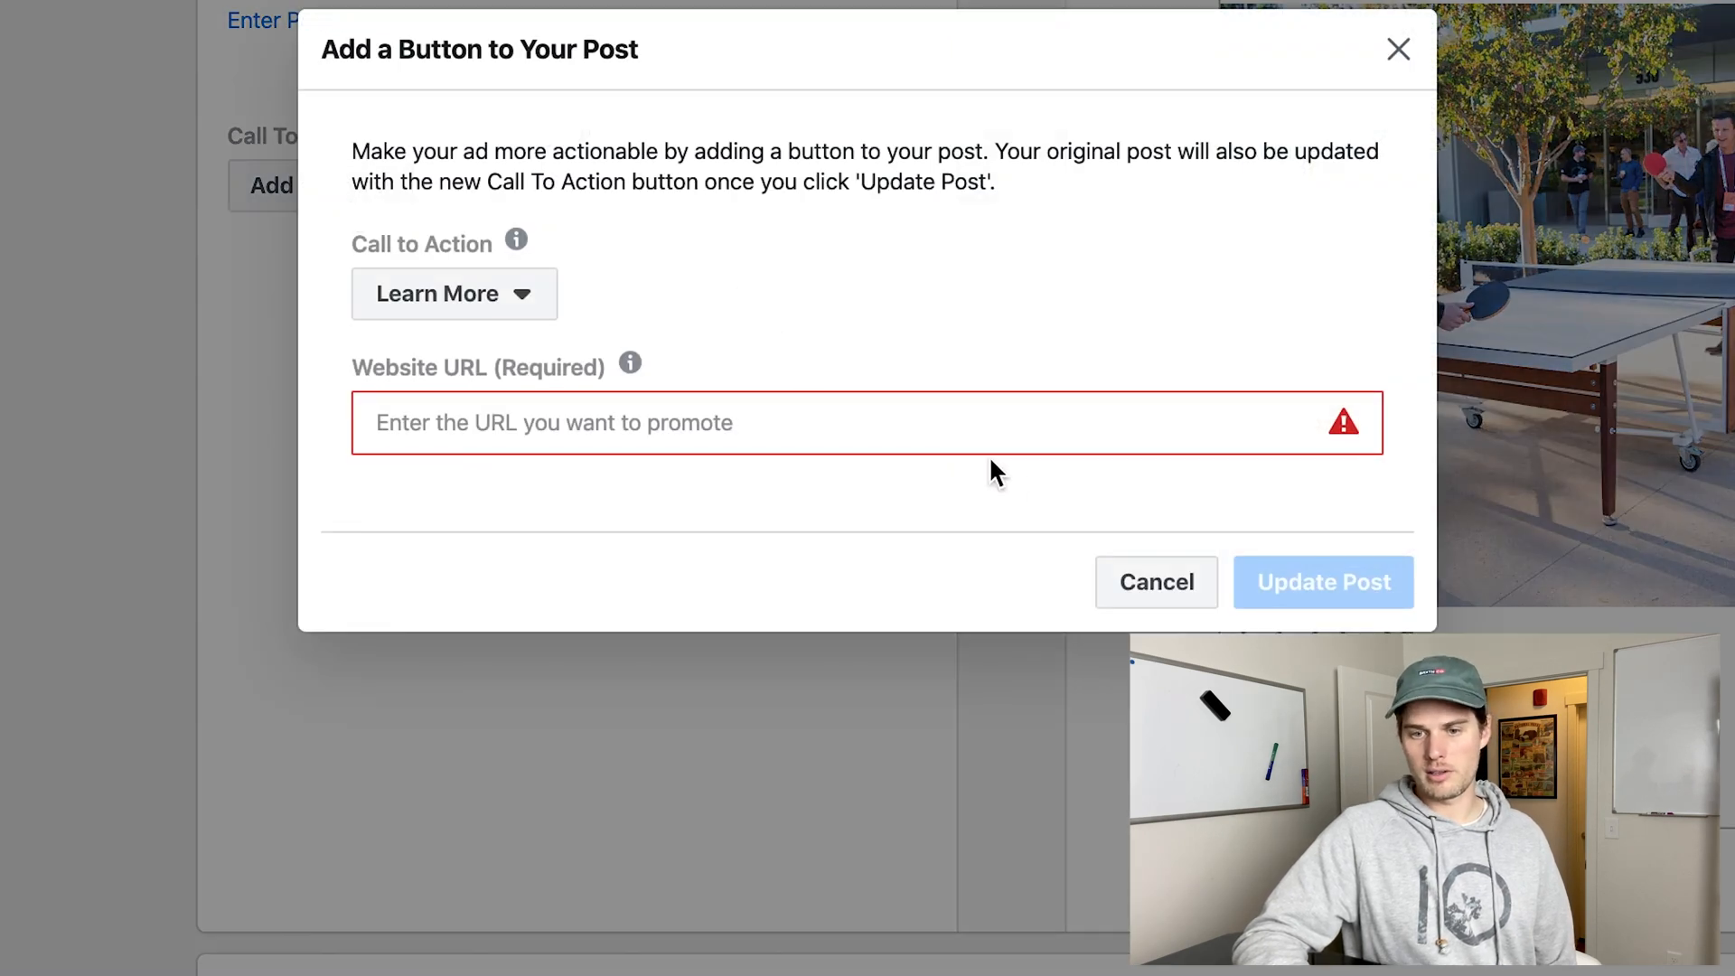
{"action": "left_click", "coordinate": [1131, 587]}
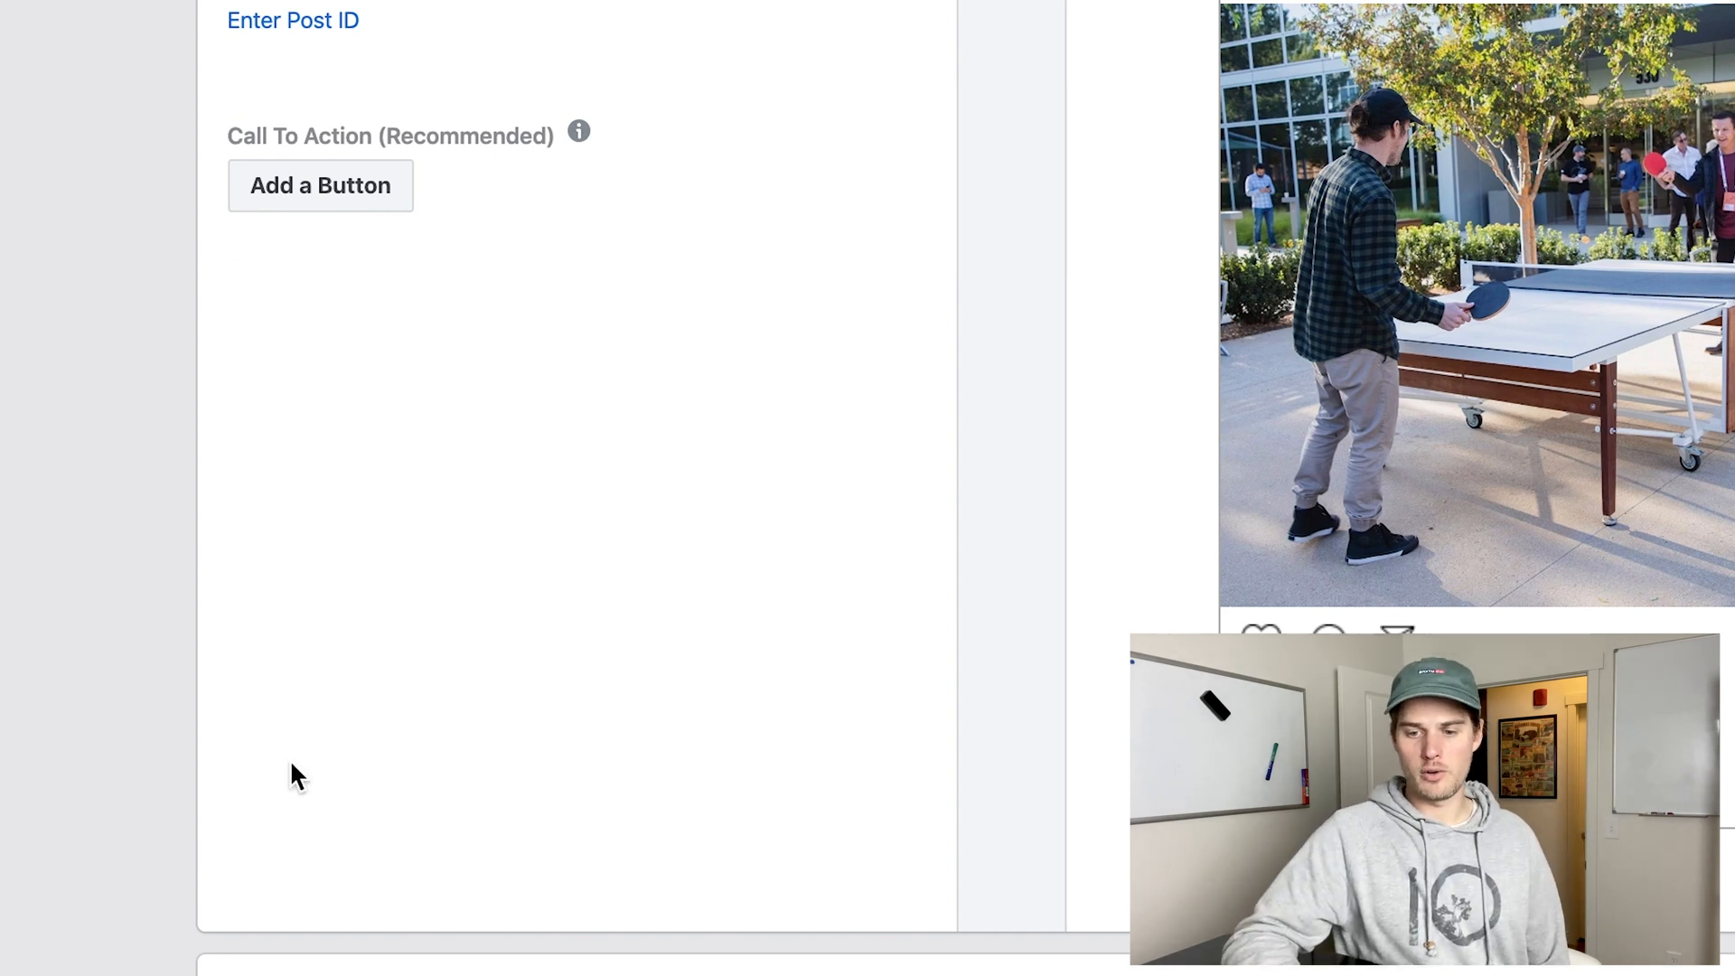
{"action": "scroll", "coordinate": [193, 819], "scroll_direction": "down", "scroll_amount": 5}
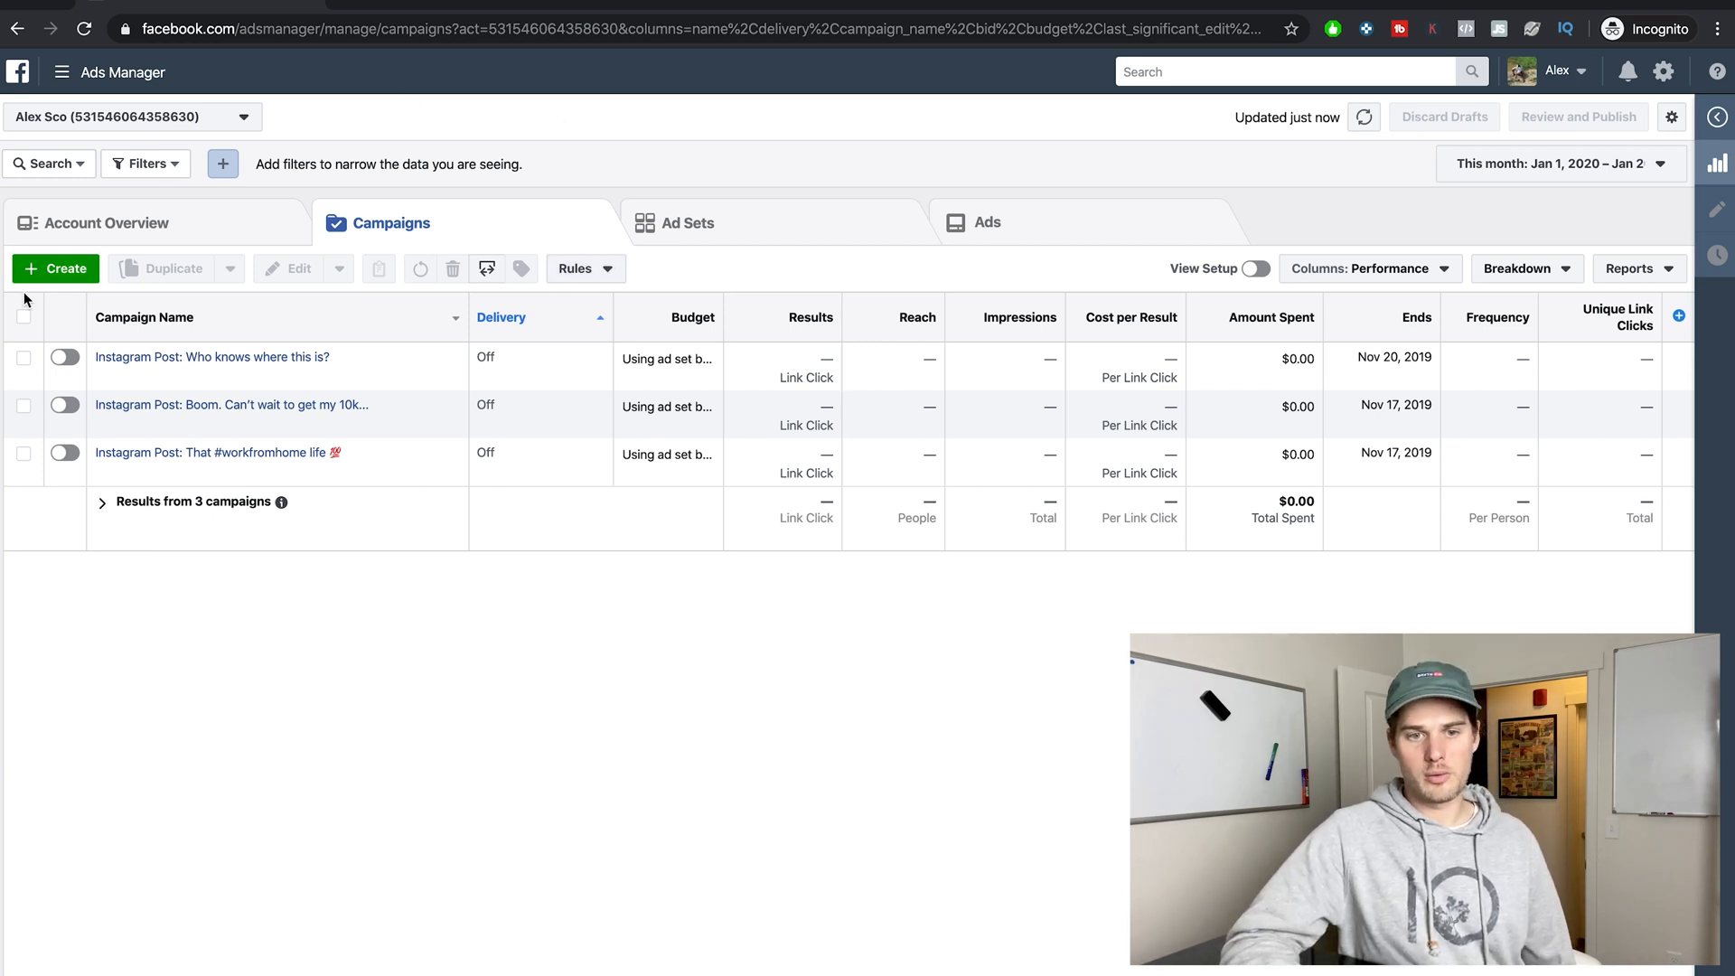
Start a new campaign with the Lead generation objective.
{"action": "left_click", "coordinate": [40, 269]}
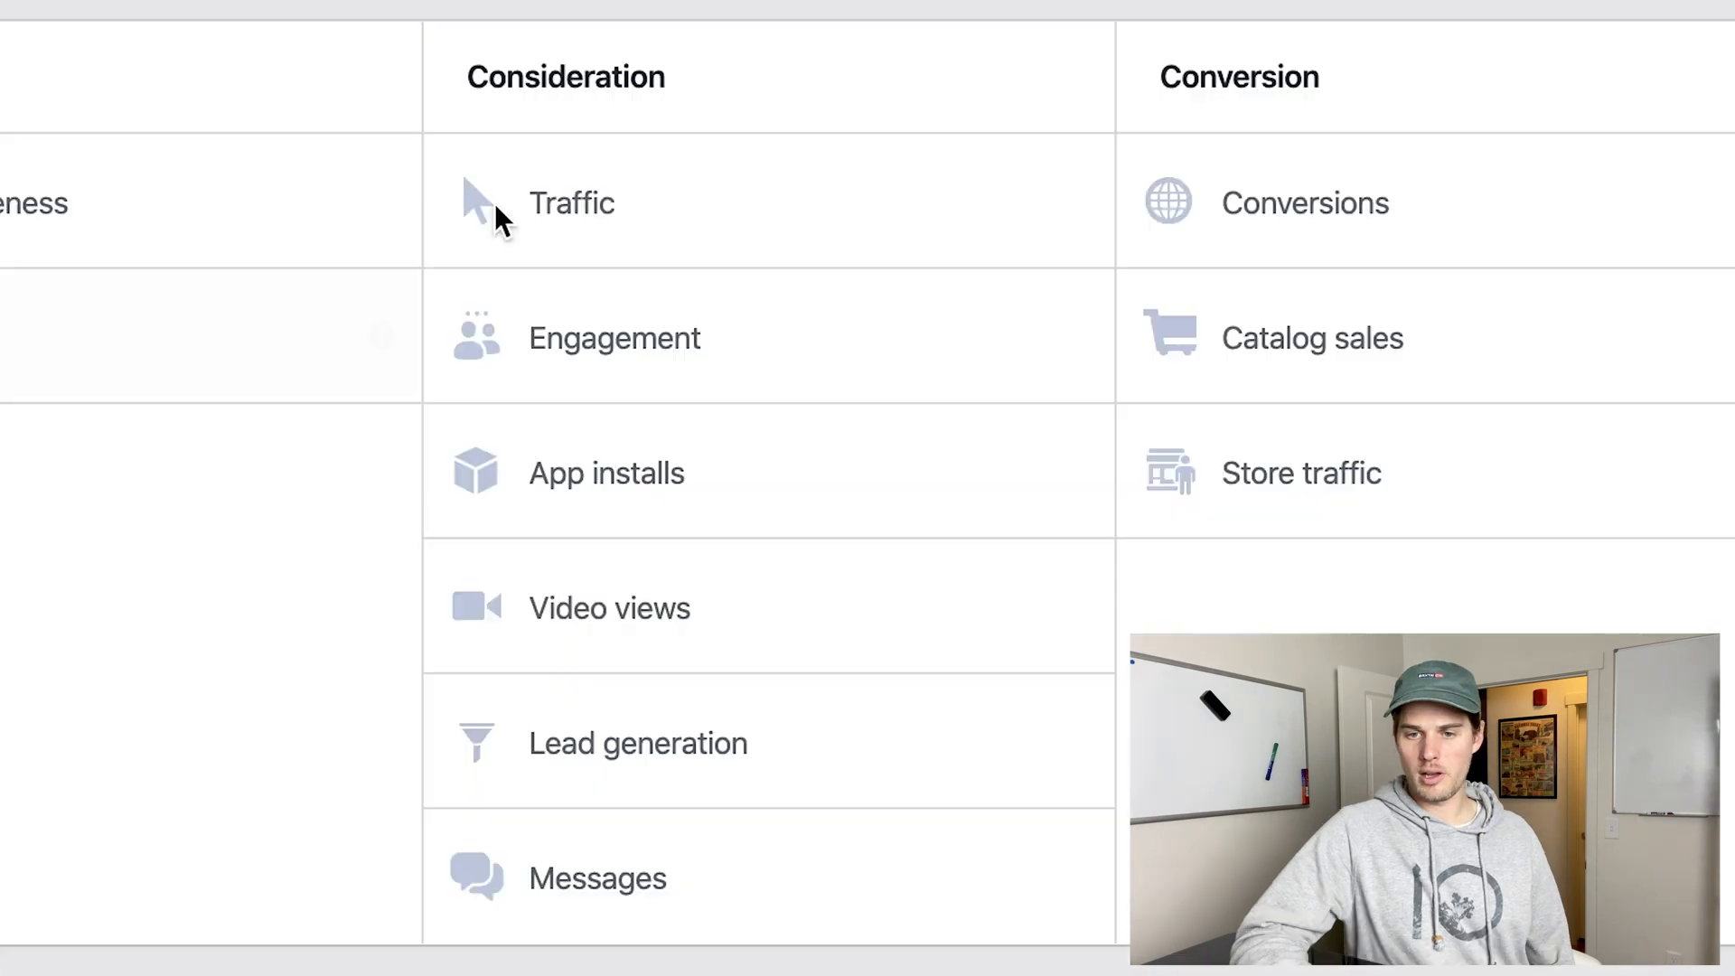
{"action": "left_click", "coordinate": [498, 79]}
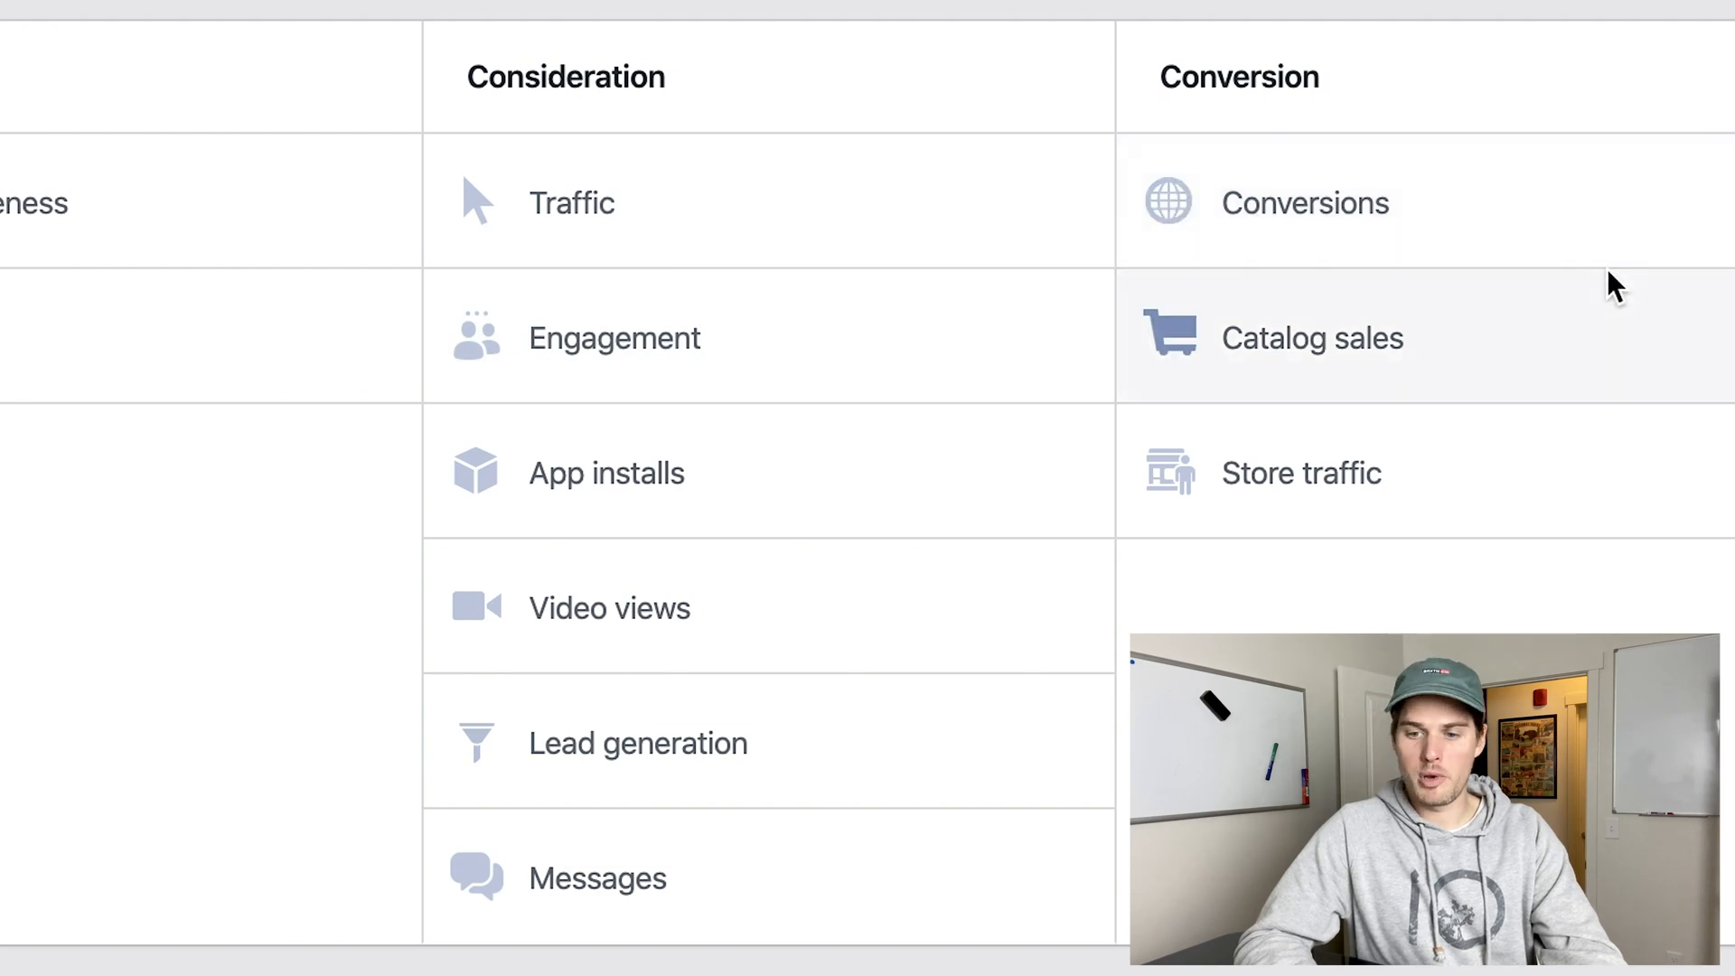
{"action": "left_click", "coordinate": [678, 739]}
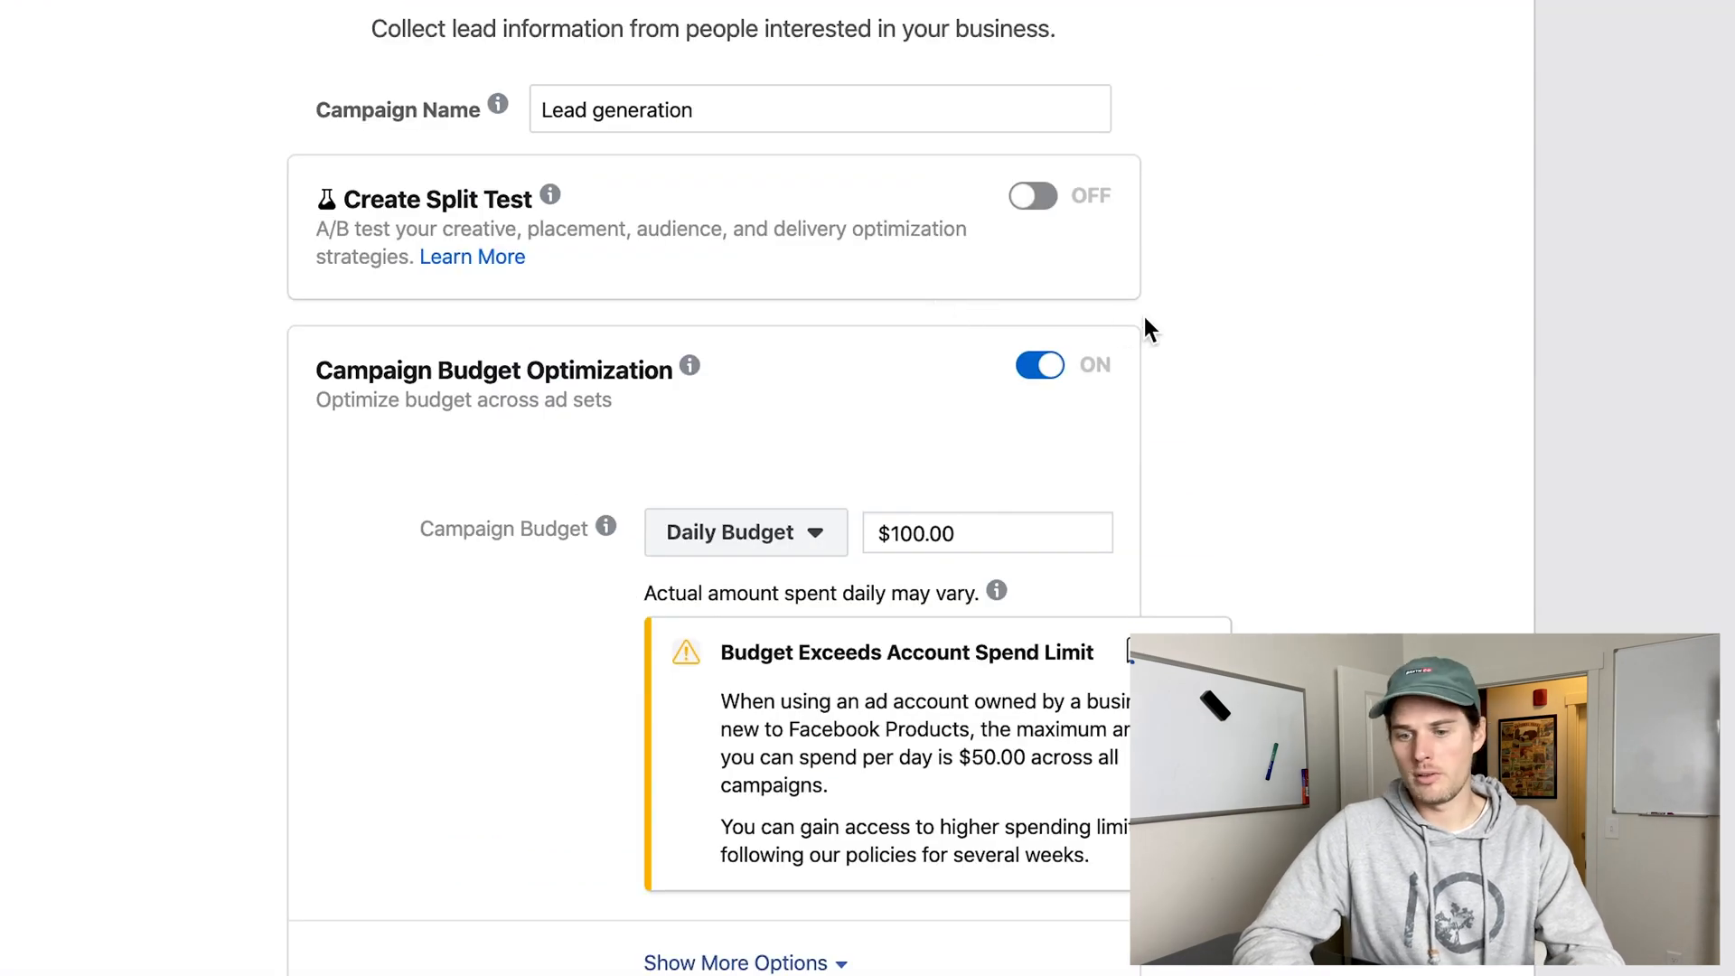
Turn off Campaign Budget Optimization for the lead generation campaign and continue to its ad set's Budget & Schedule section.
{"action": "scroll", "coordinate": [1144, 316], "scroll_direction": "down", "scroll_amount": 3}
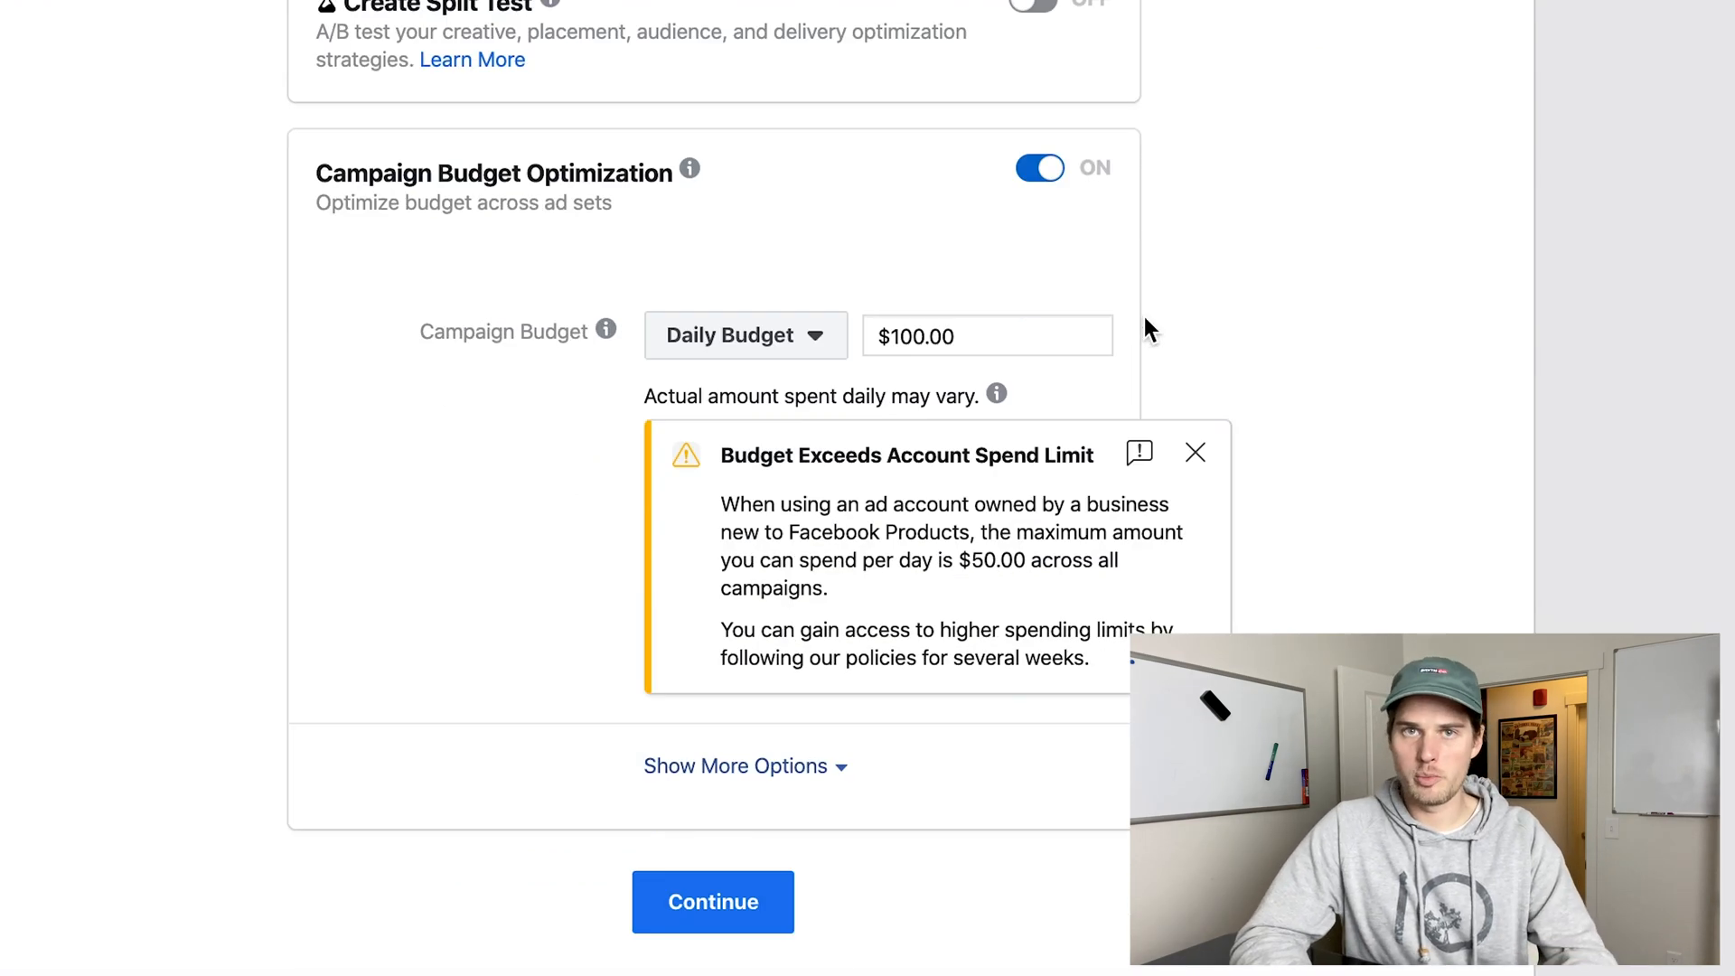
{"action": "left_click", "coordinate": [1038, 154]}
{"action": "left_click", "coordinate": [728, 481]}
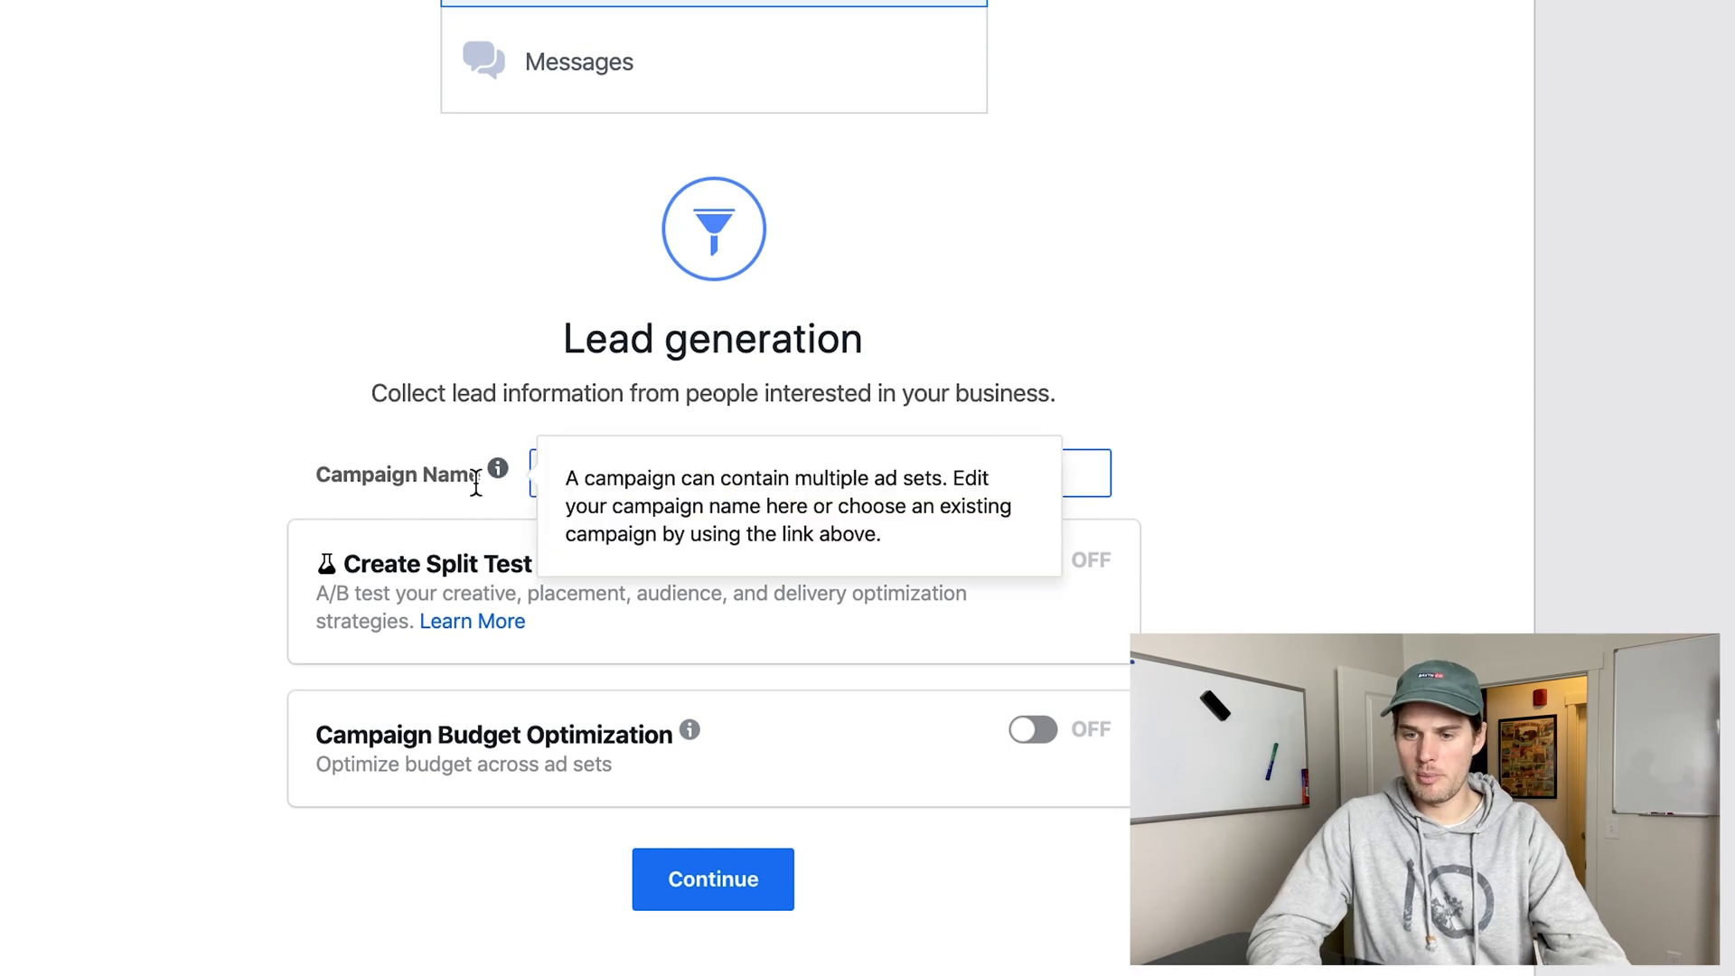
{"action": "left_click", "coordinate": [1298, 349]}
{"action": "scroll", "coordinate": [649, 895], "scroll_direction": "down", "scroll_amount": 1}
{"action": "left_click", "coordinate": [648, 895]}
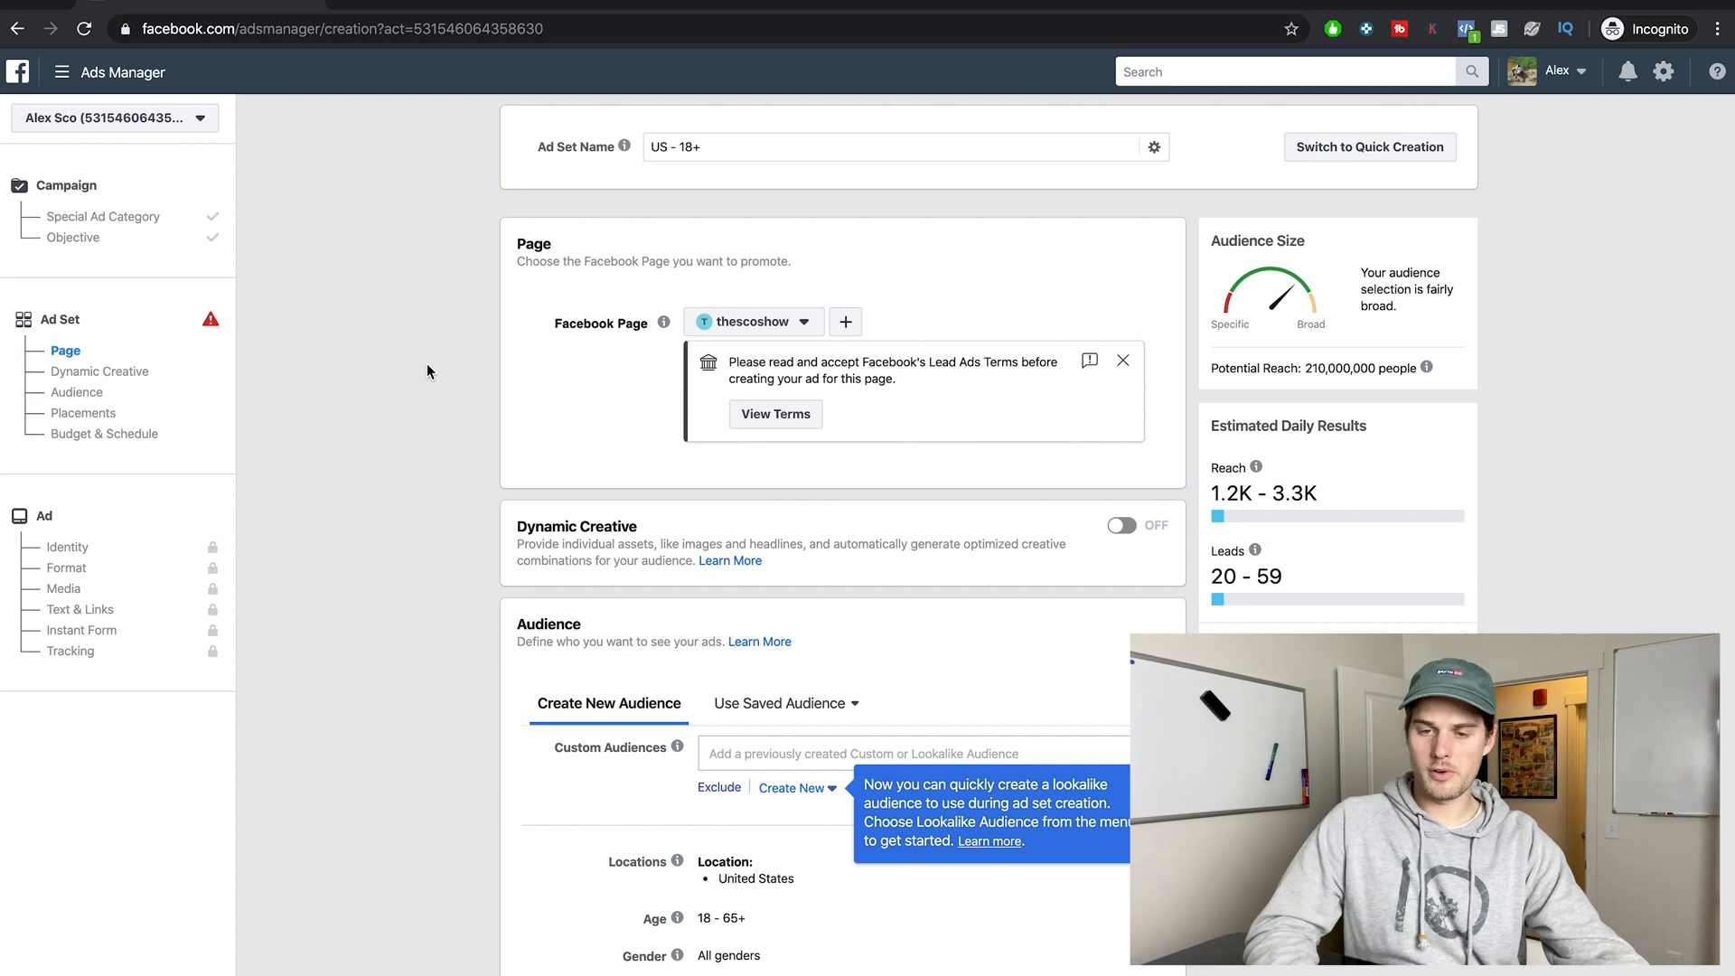
{"action": "scroll", "coordinate": [427, 364], "scroll_direction": "down", "scroll_amount": 10}
{"action": "scroll", "coordinate": [426, 363], "scroll_direction": "down", "scroll_amount": 3}
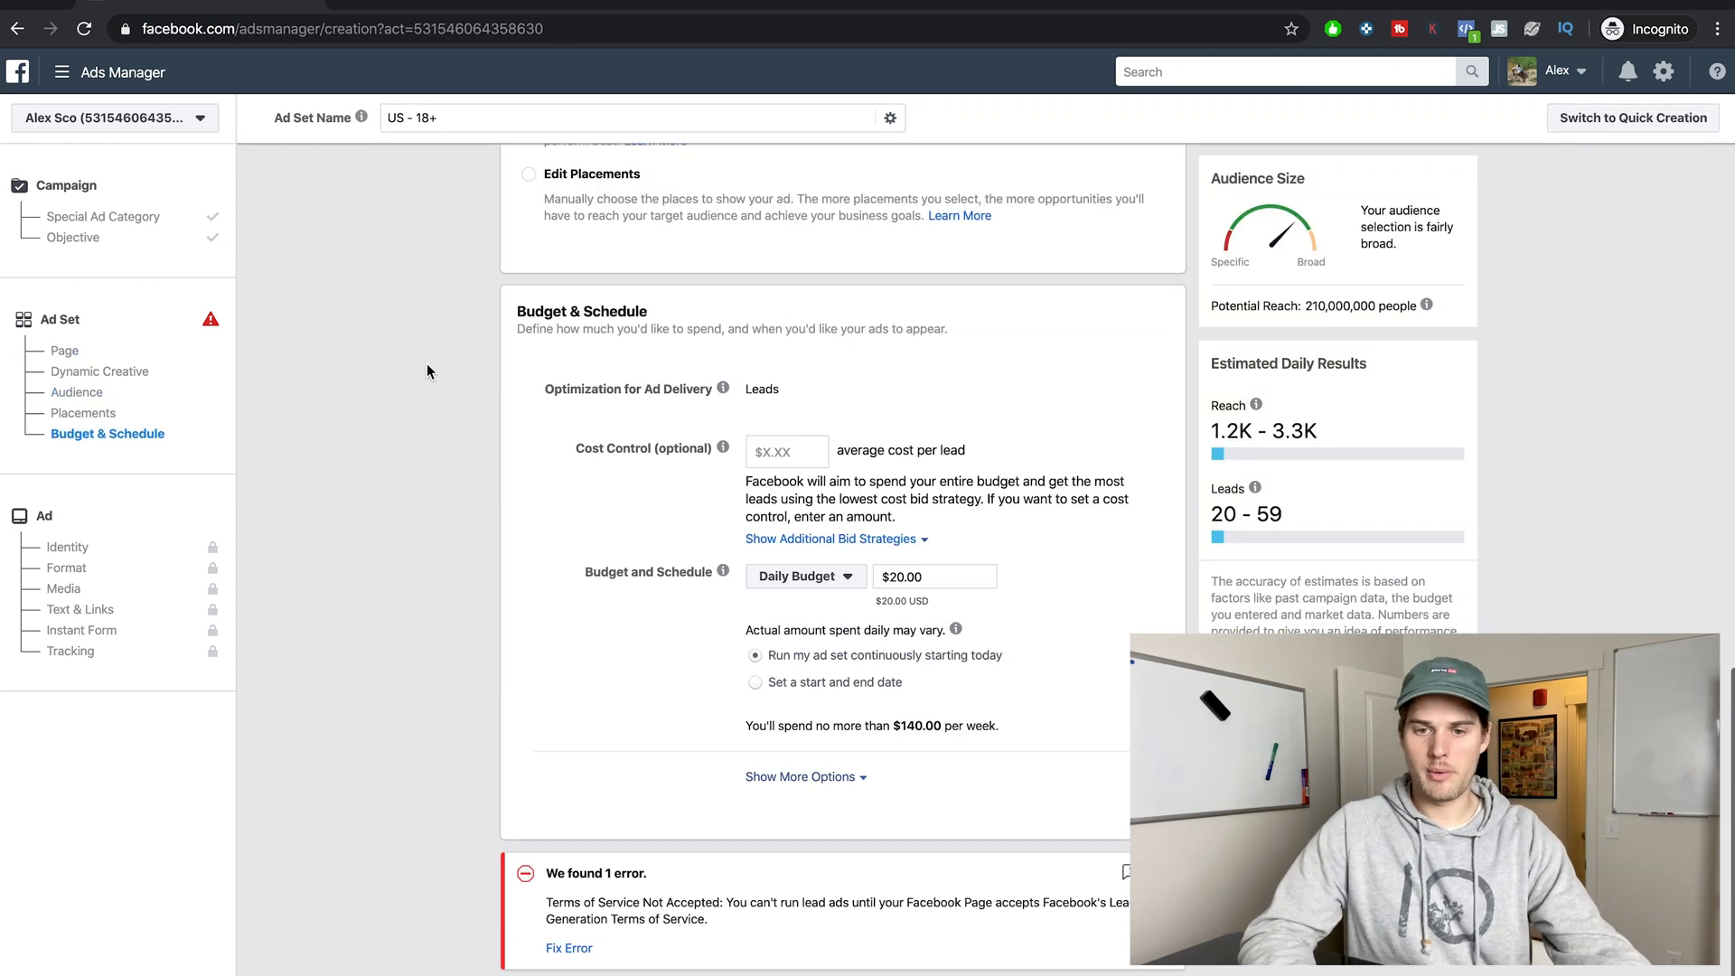
Switch the ad set to manual placements, removing Facebook, Instagram Explore and Instagram Feed so only Instagram Stories remains selected.
{"action": "scroll", "coordinate": [427, 363], "scroll_direction": "up", "scroll_amount": 4}
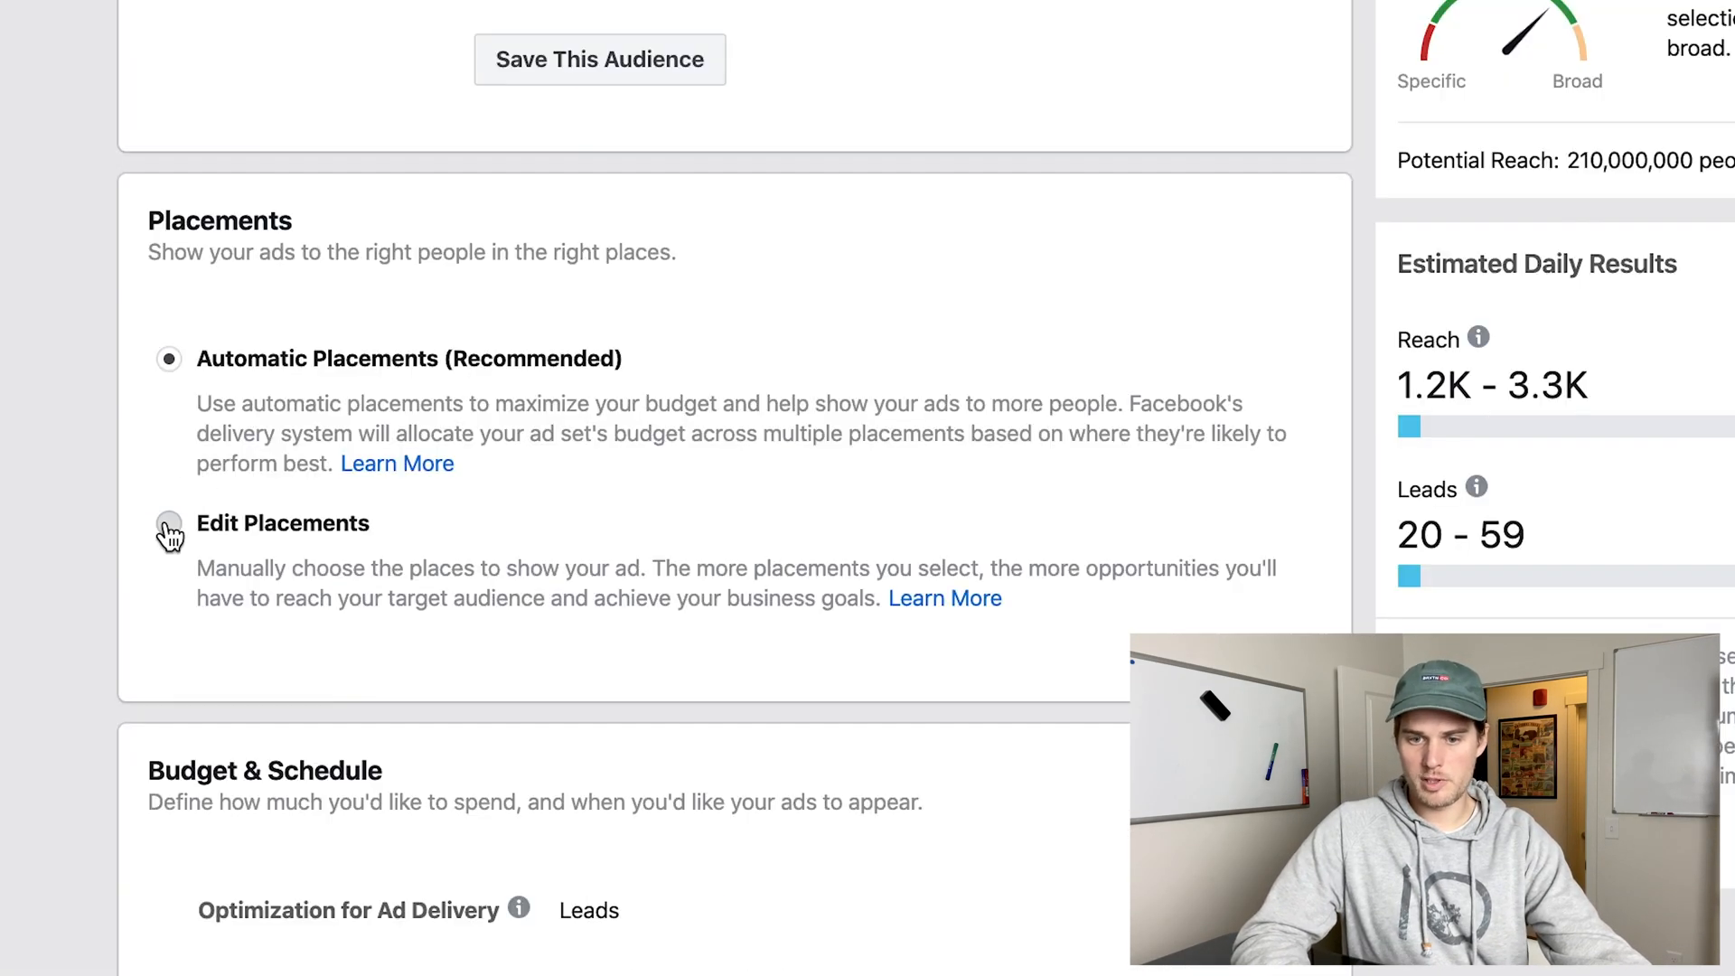
{"action": "left_click", "coordinate": [528, 506]}
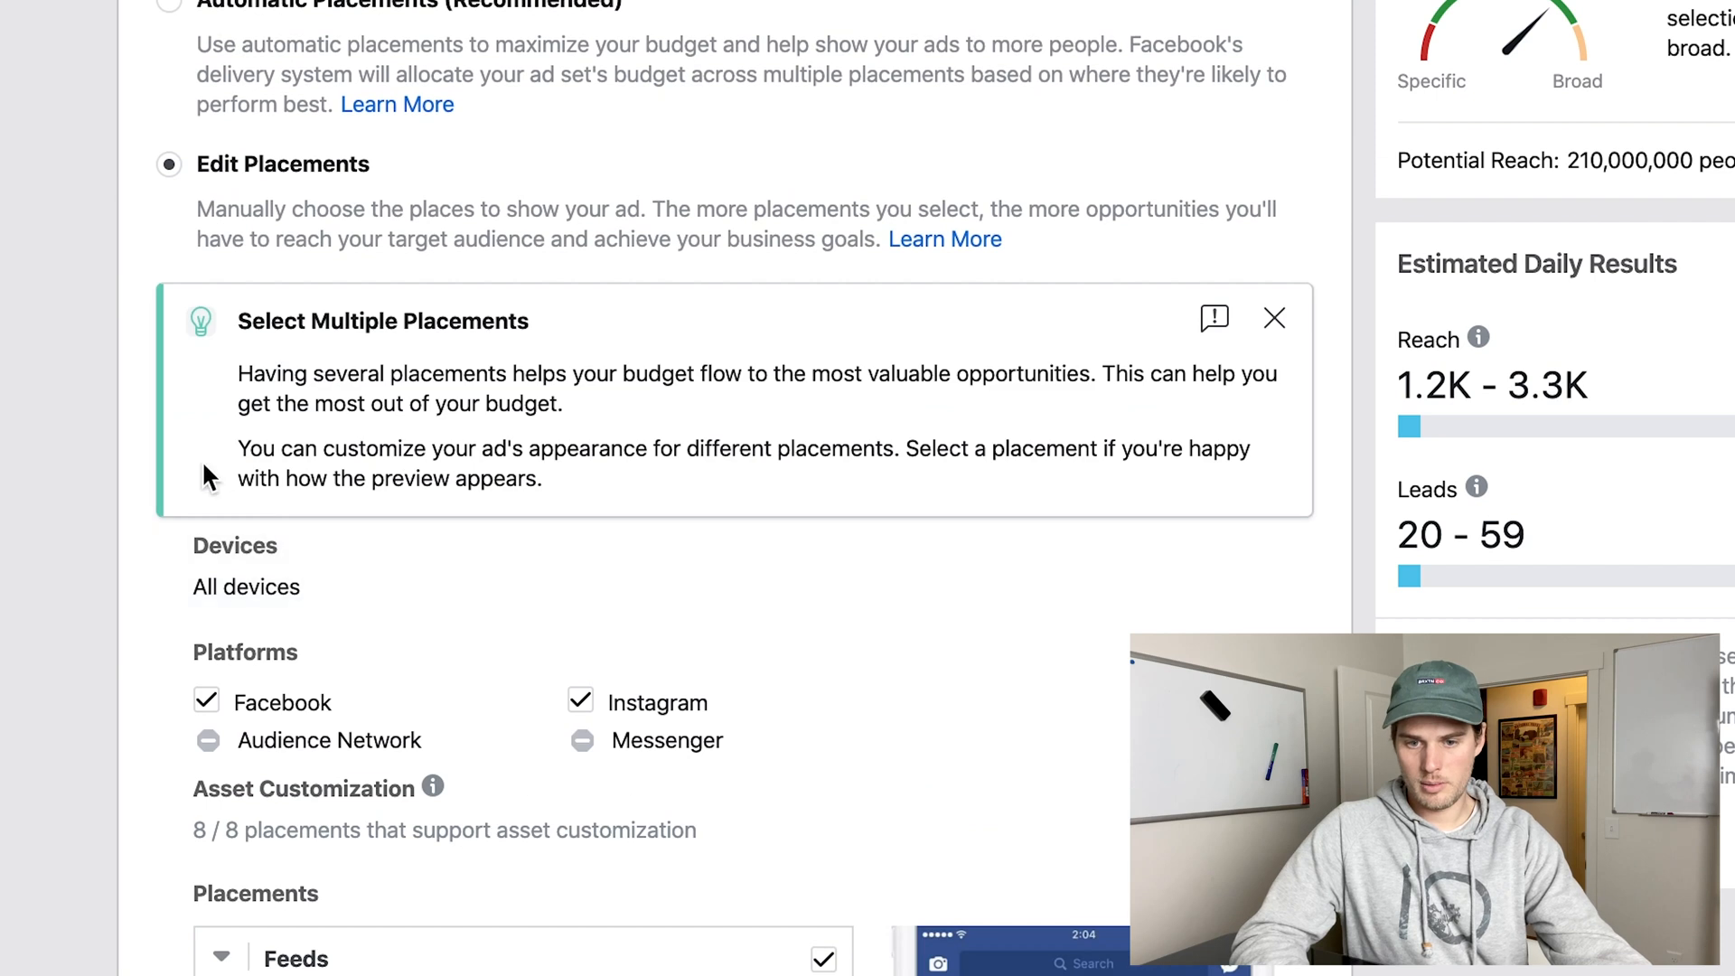
{"action": "left_click", "coordinate": [216, 702]}
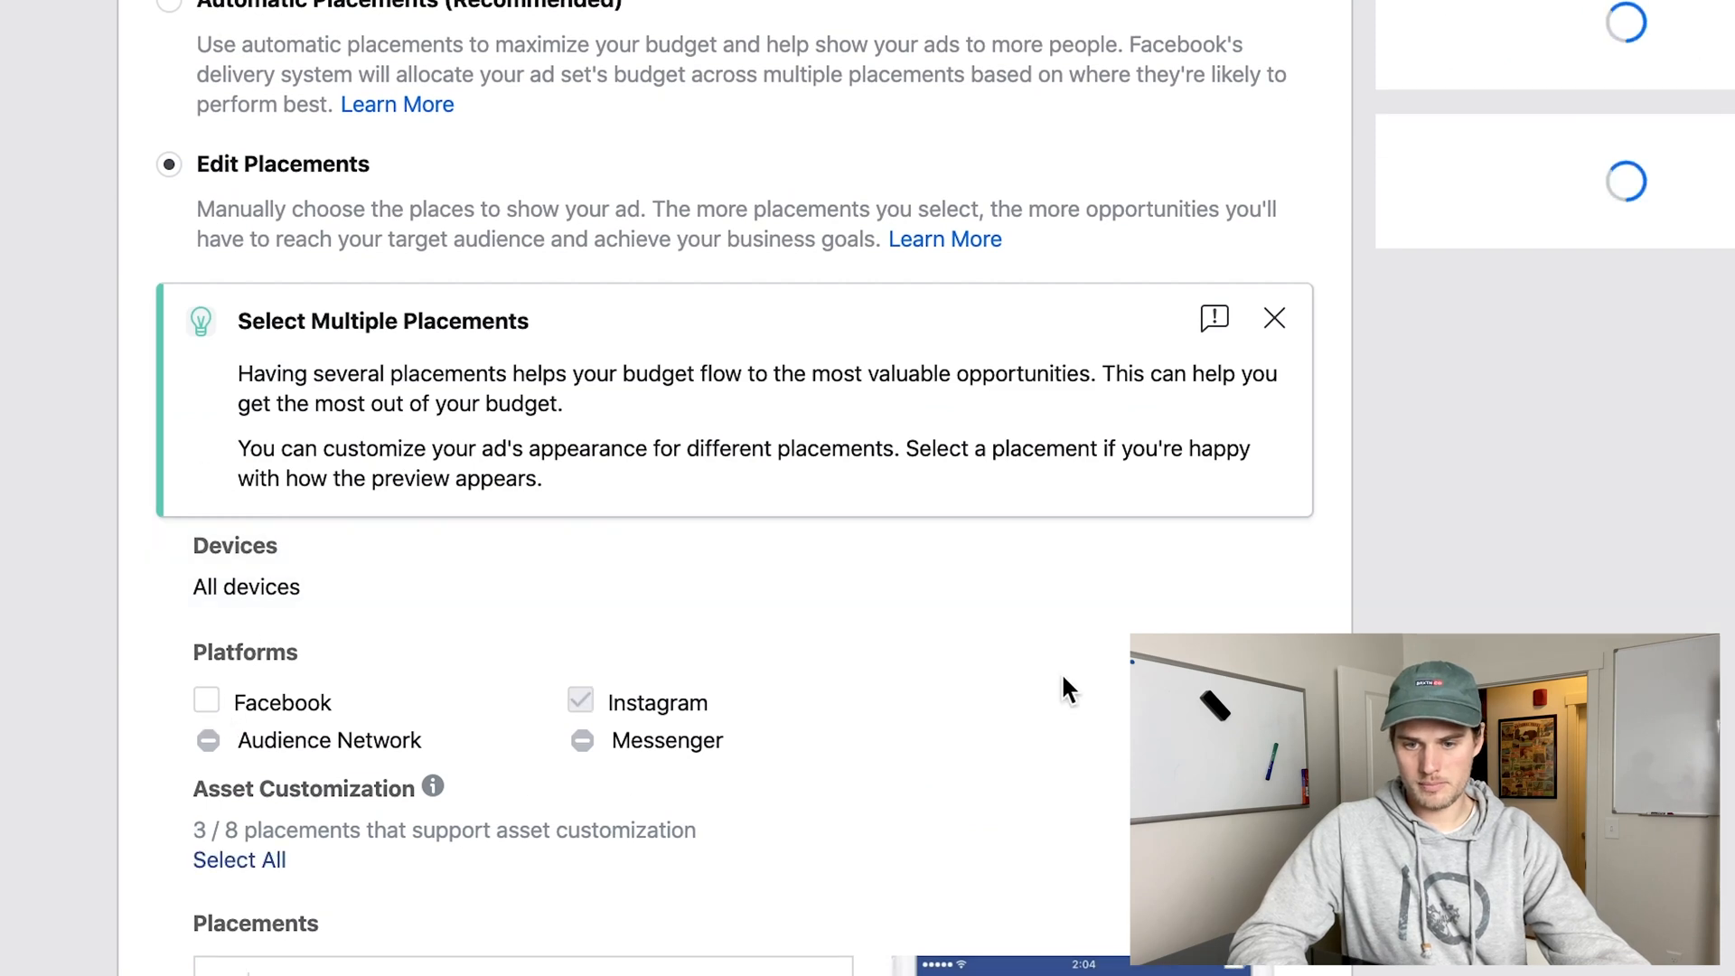
{"action": "scroll", "coordinate": [1060, 689], "scroll_direction": "down", "scroll_amount": 8}
{"action": "scroll", "coordinate": [1064, 680], "scroll_direction": "down", "scroll_amount": 2}
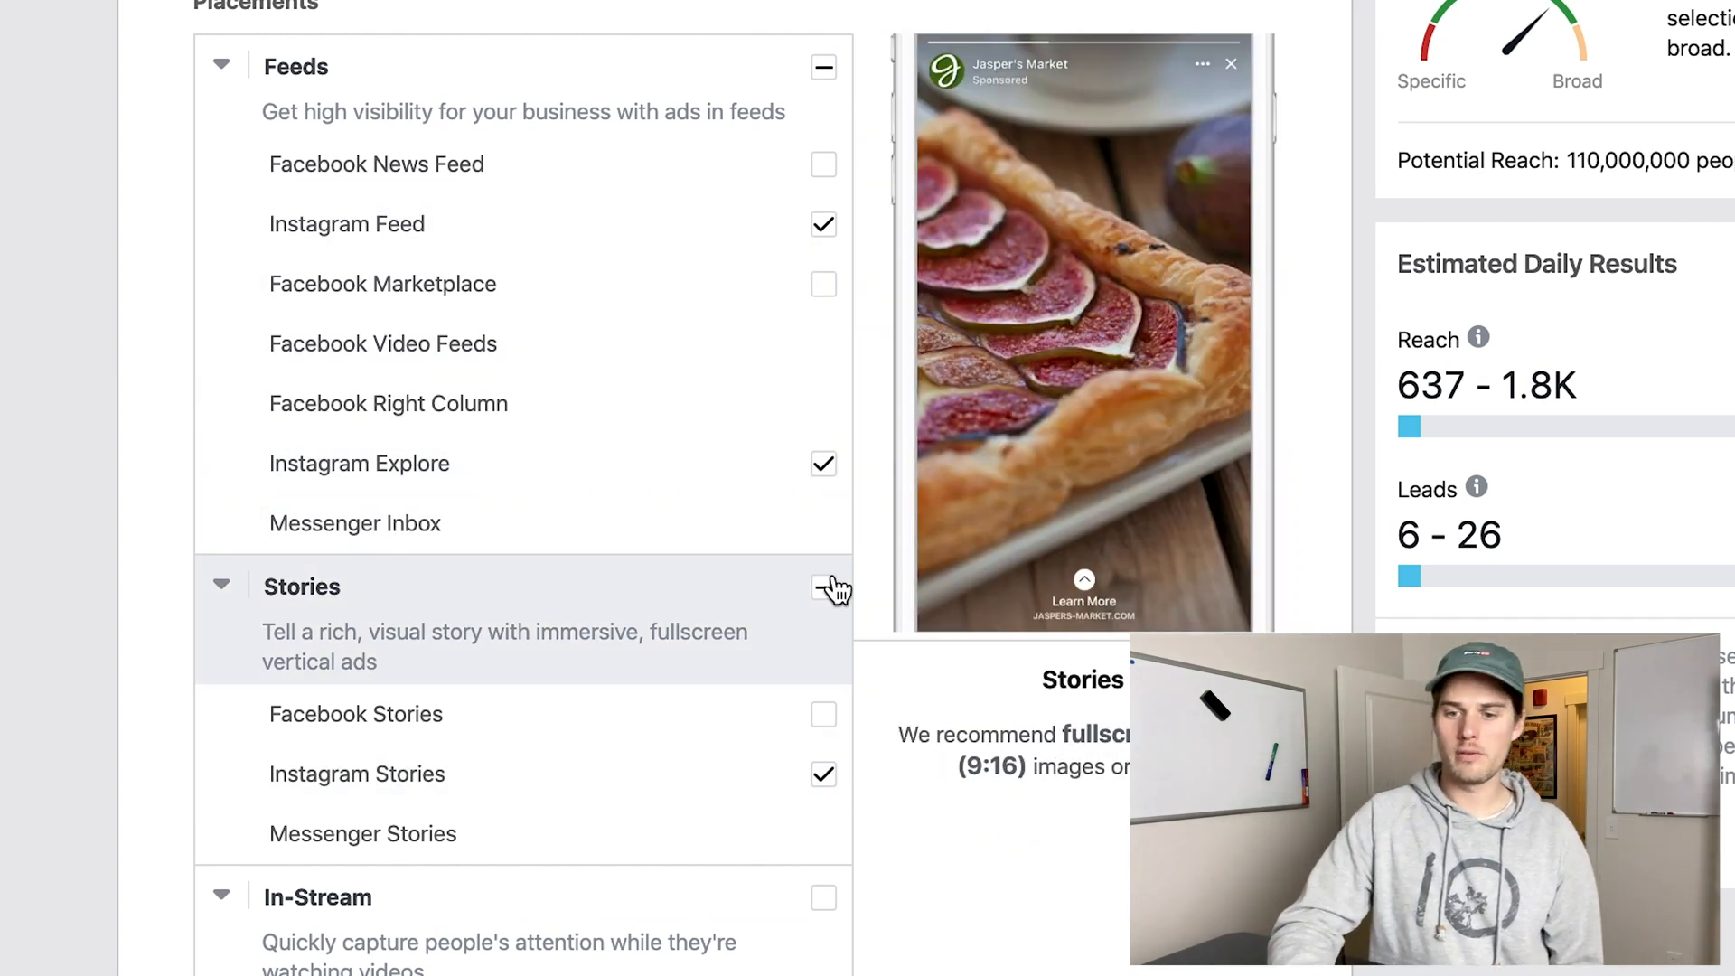
{"action": "left_click", "coordinate": [823, 464]}
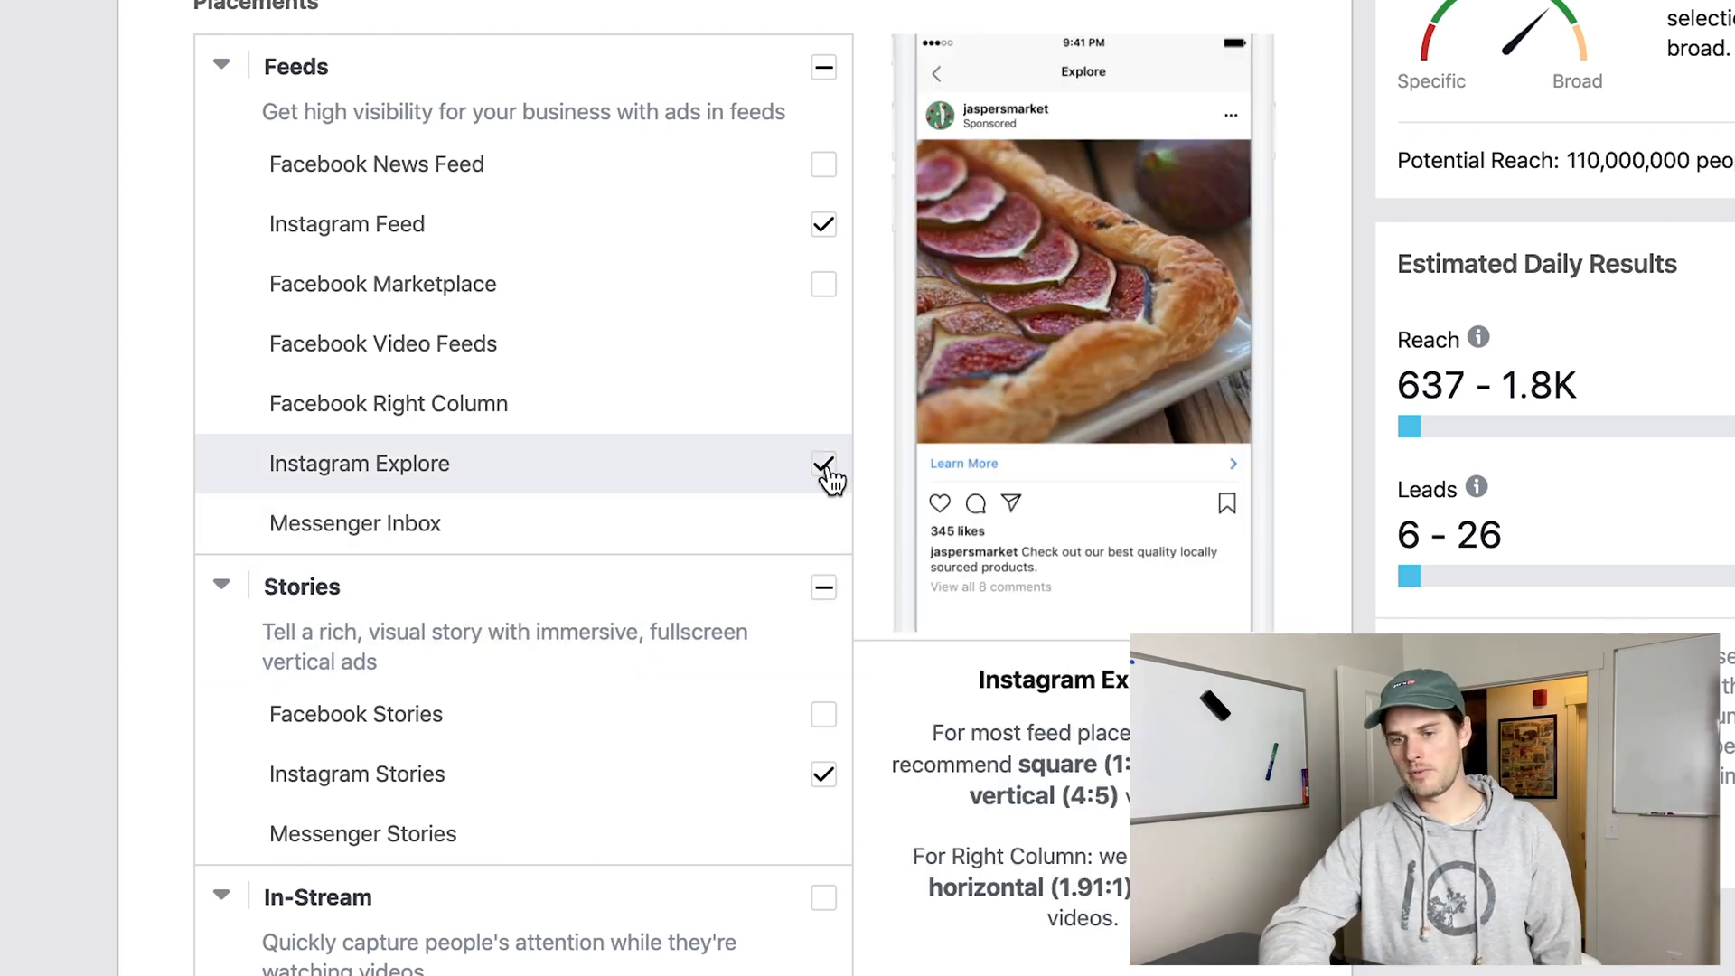
{"action": "left_click", "coordinate": [823, 225]}
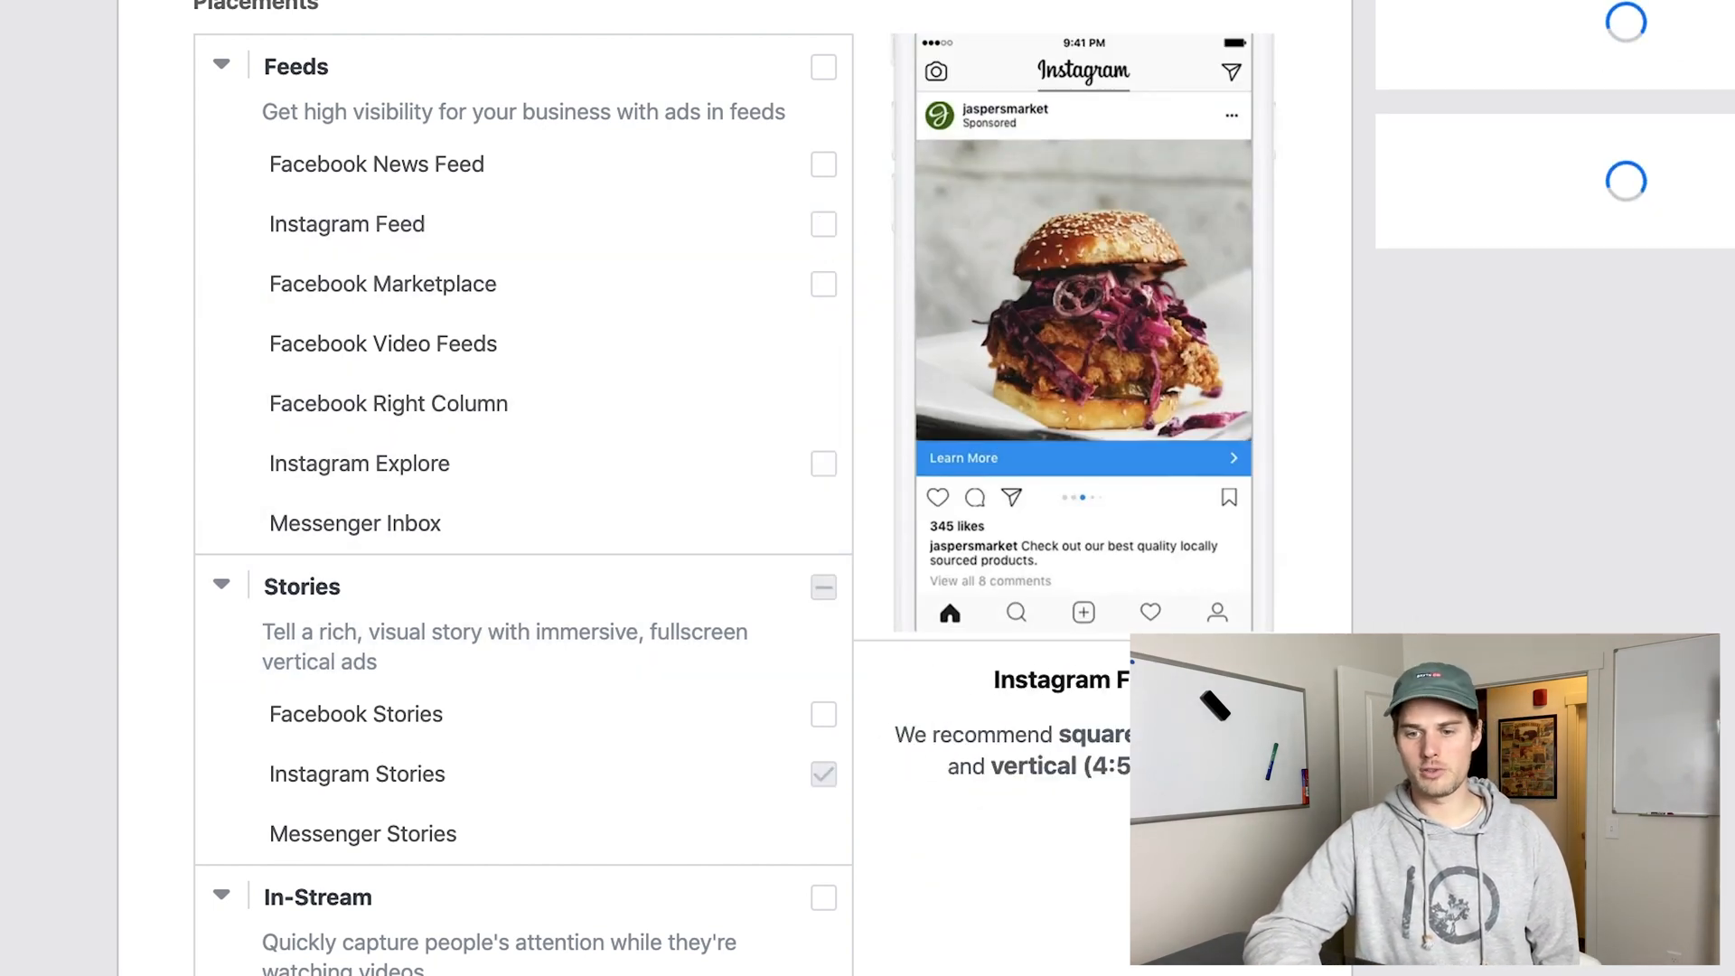
Target men aged 18-24 interested in Fortnite, and search "marr" for a further criterion to narrow the audience.
{"action": "scroll", "coordinate": [554, 641], "scroll_direction": "up", "scroll_amount": 15}
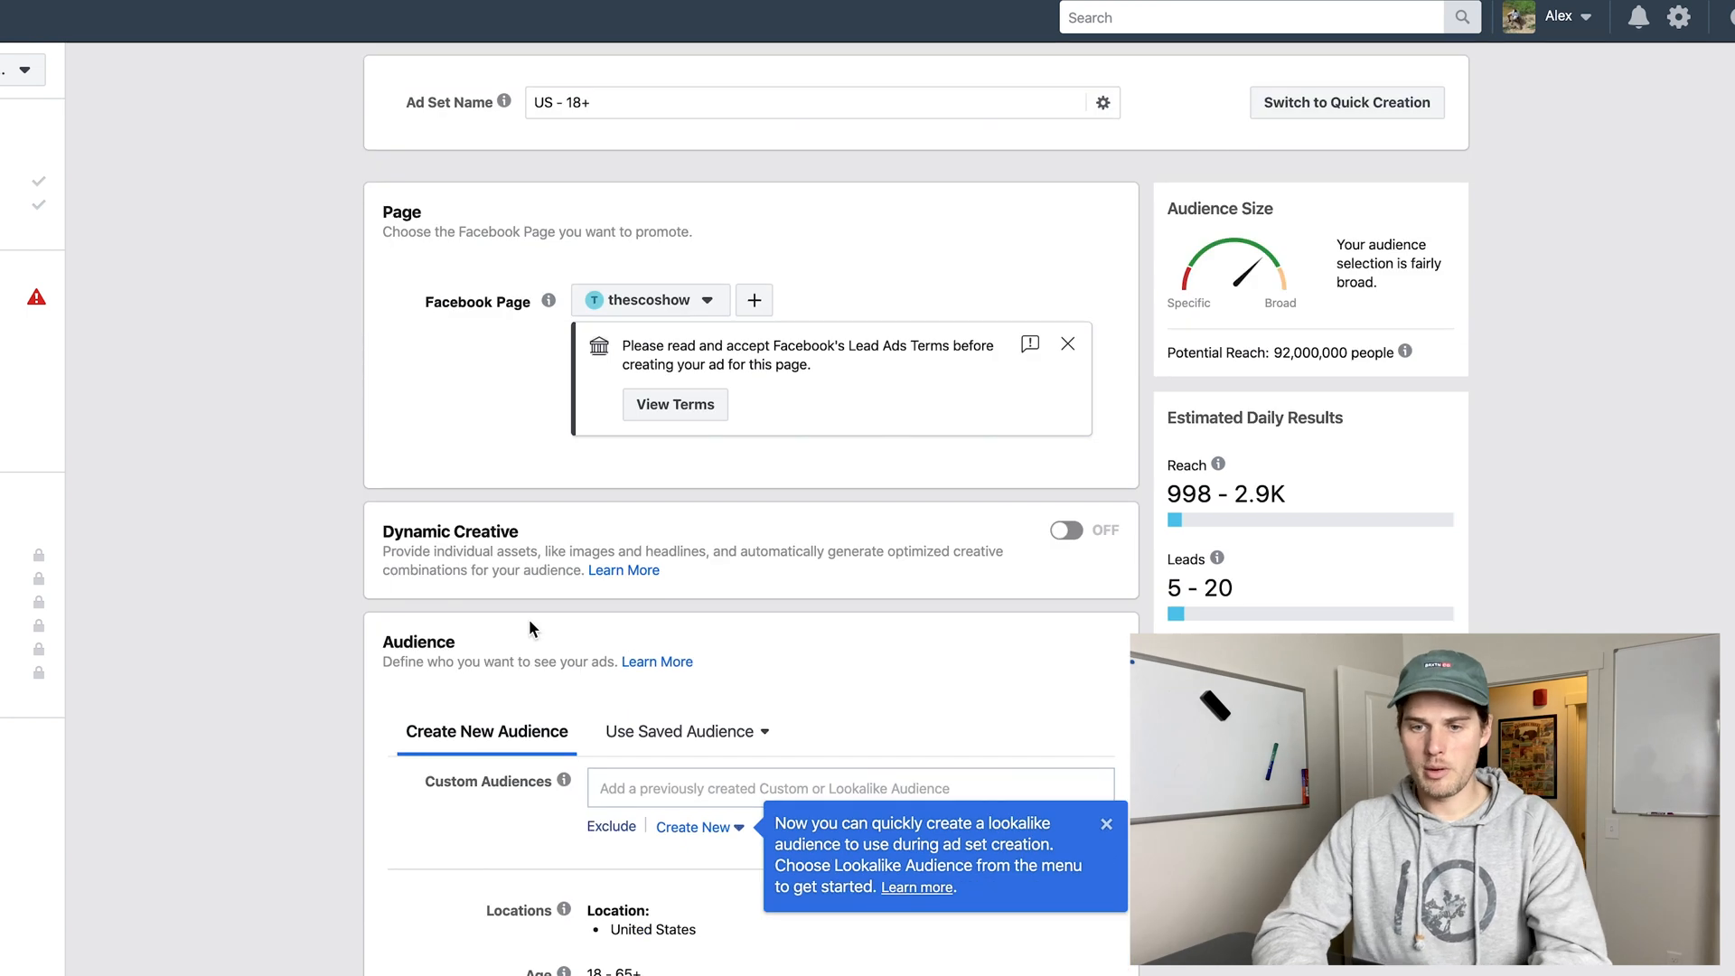
{"action": "scroll", "coordinate": [222, 458], "scroll_direction": "down", "scroll_amount": 7}
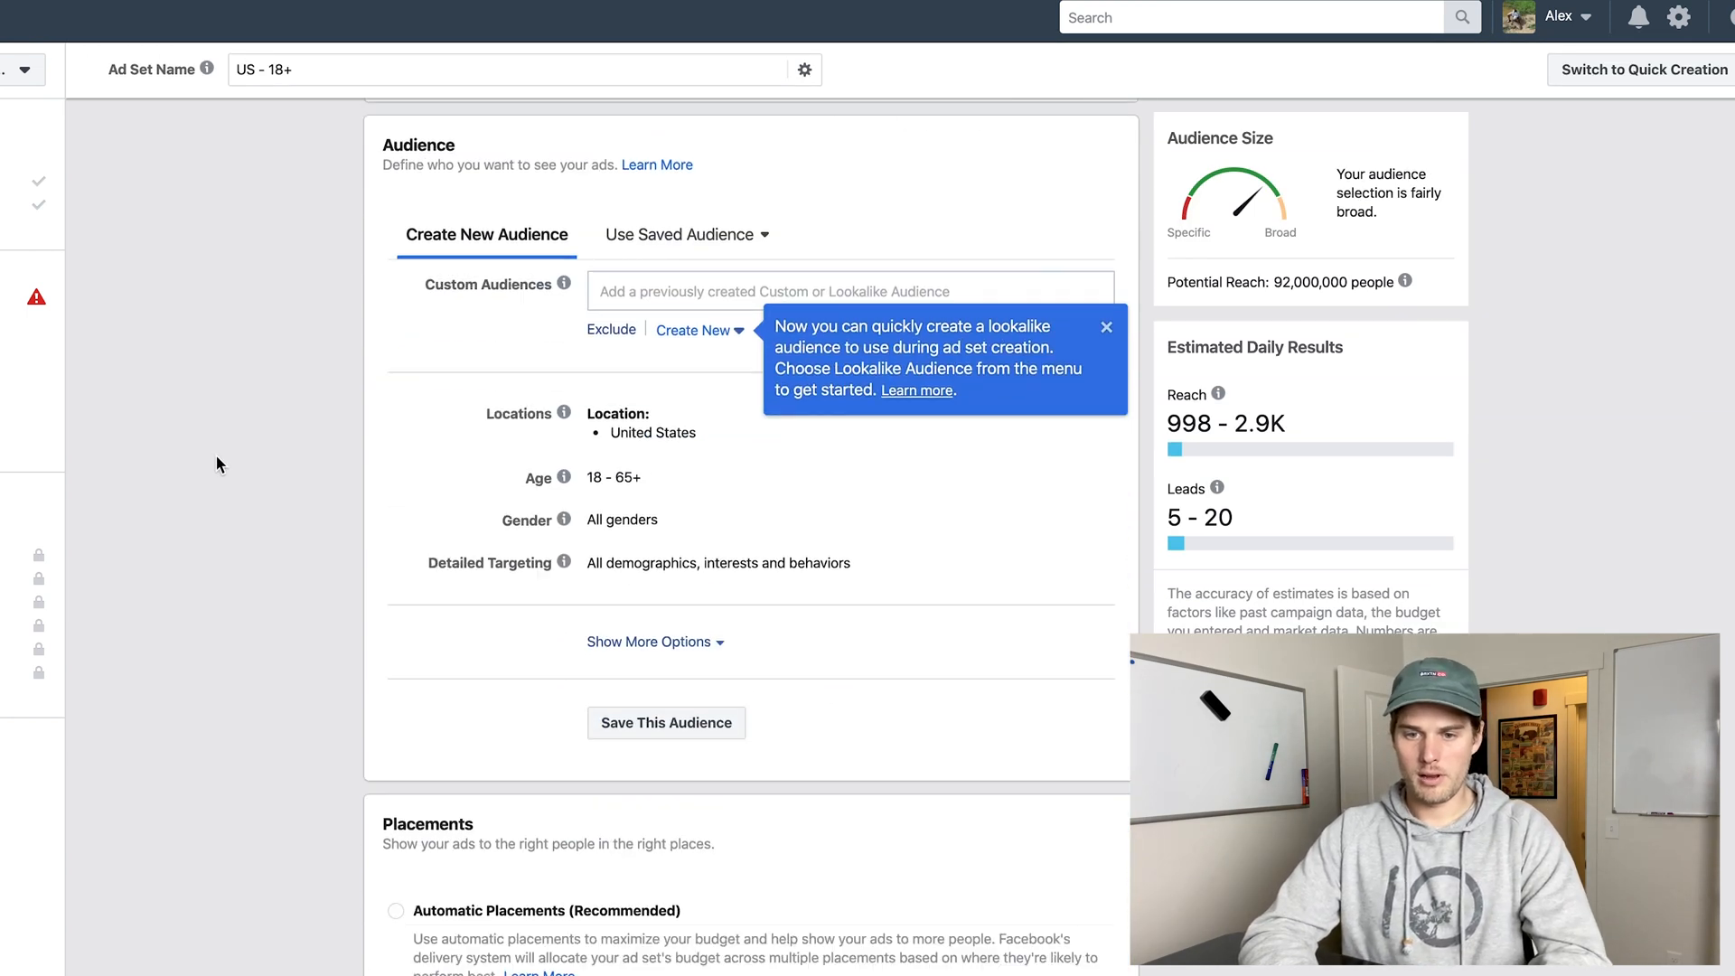
{"action": "scroll", "coordinate": [217, 454], "scroll_direction": "down", "scroll_amount": 1}
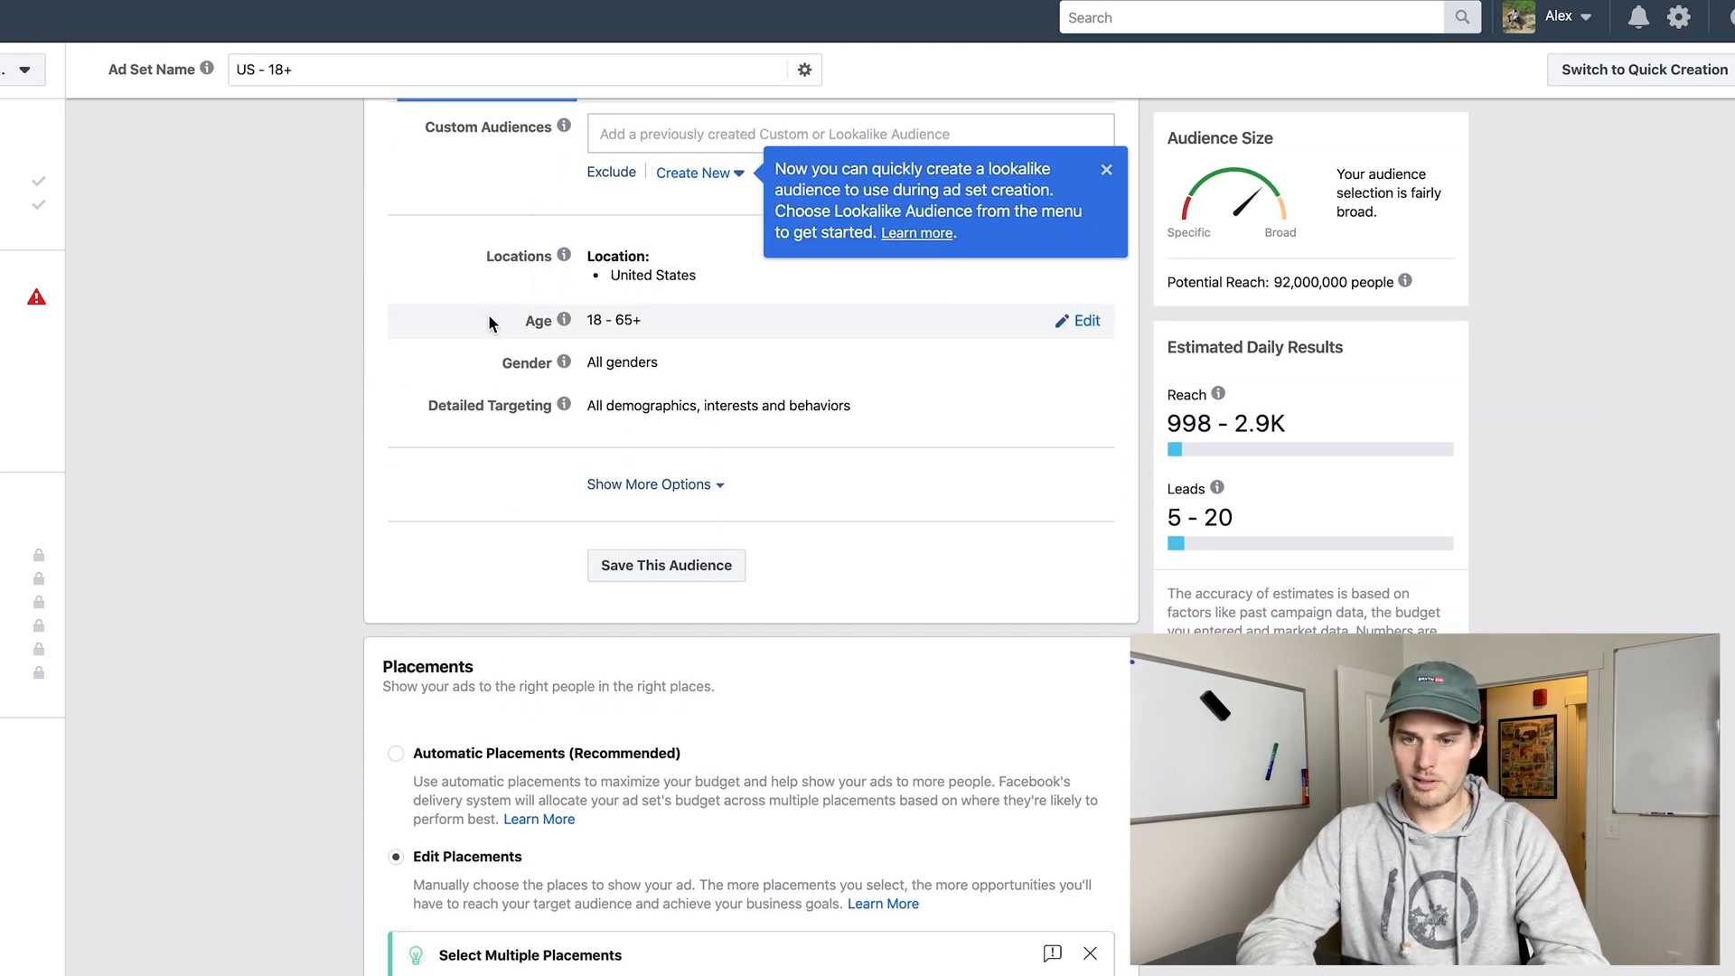
{"action": "left_click", "coordinate": [1086, 322]}
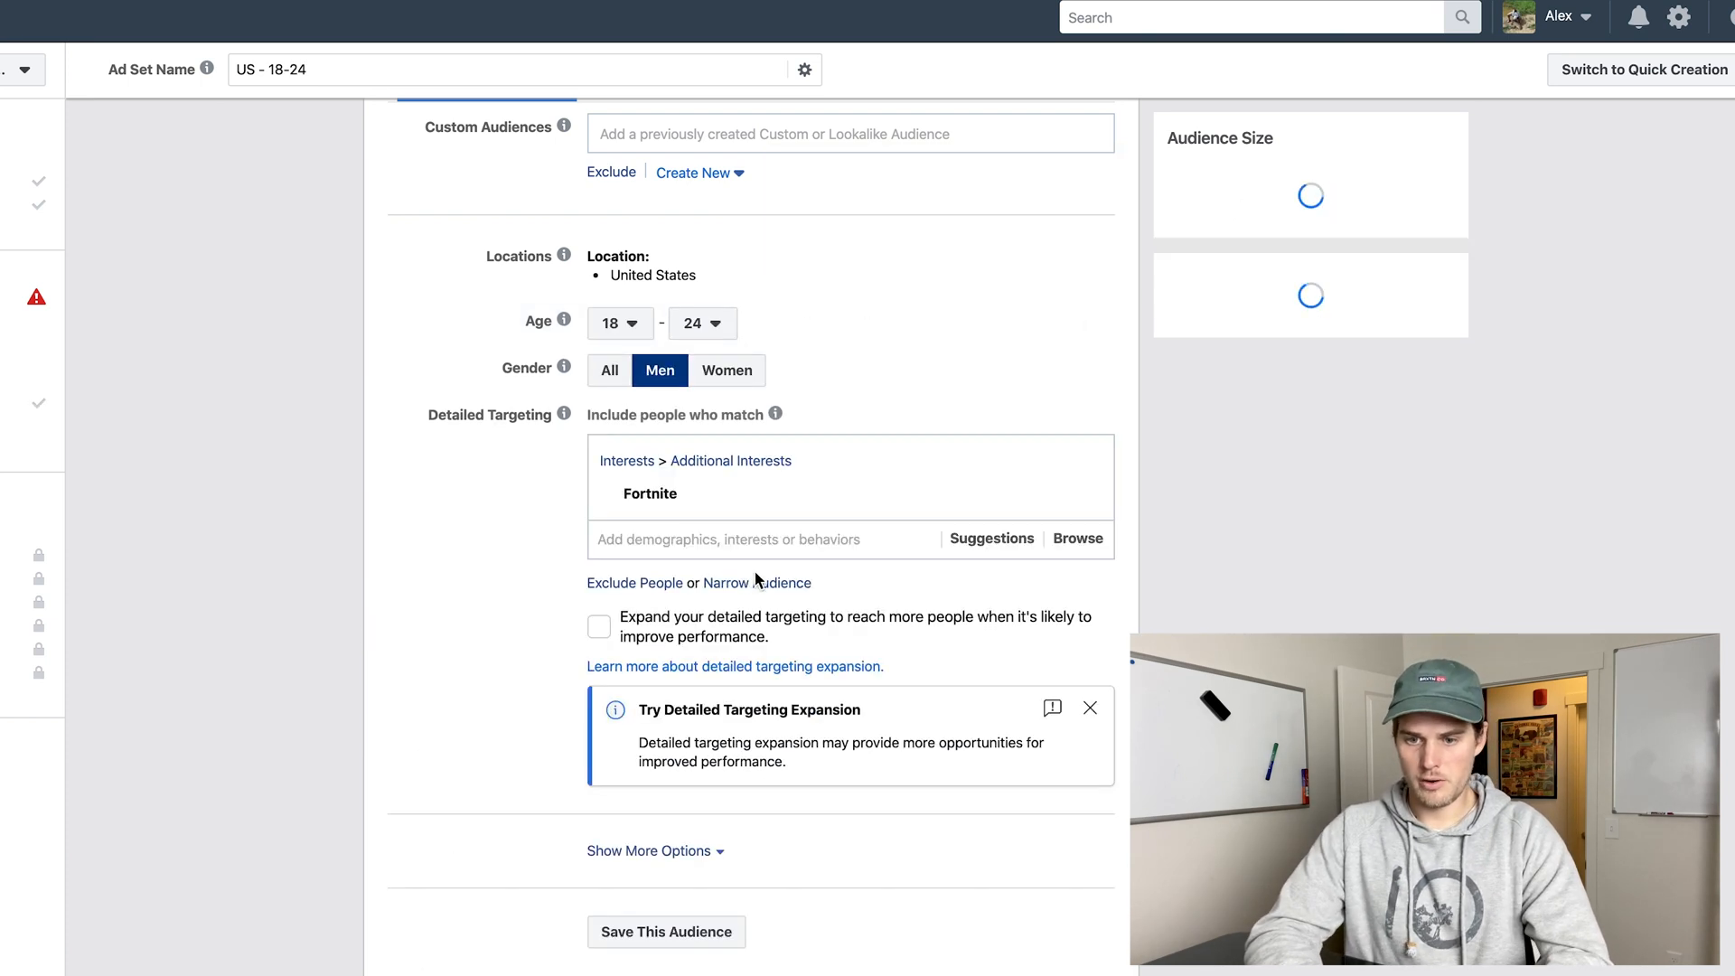
{"action": "left_click", "coordinate": [680, 608]}
{"action": "type", "text": "marr"}
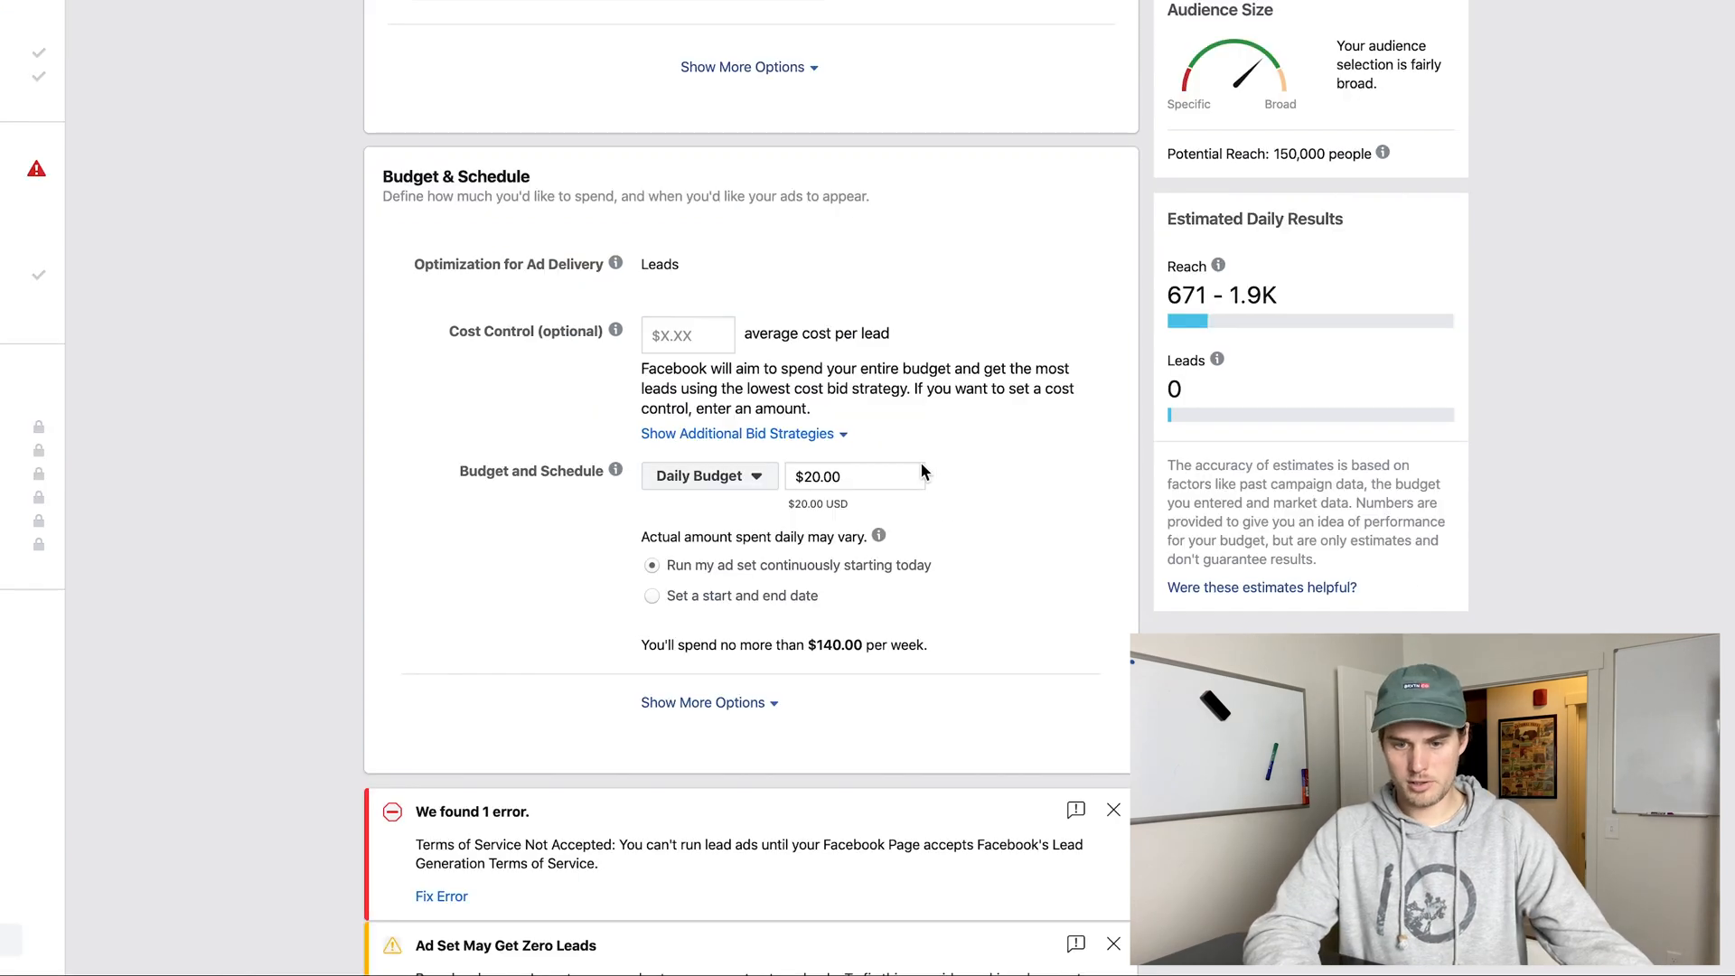
Examine the ad set's zero-leads warning and the estimated daily results for the narrowed audience.
{"action": "scroll", "coordinate": [931, 492], "scroll_direction": "down", "scroll_amount": 3}
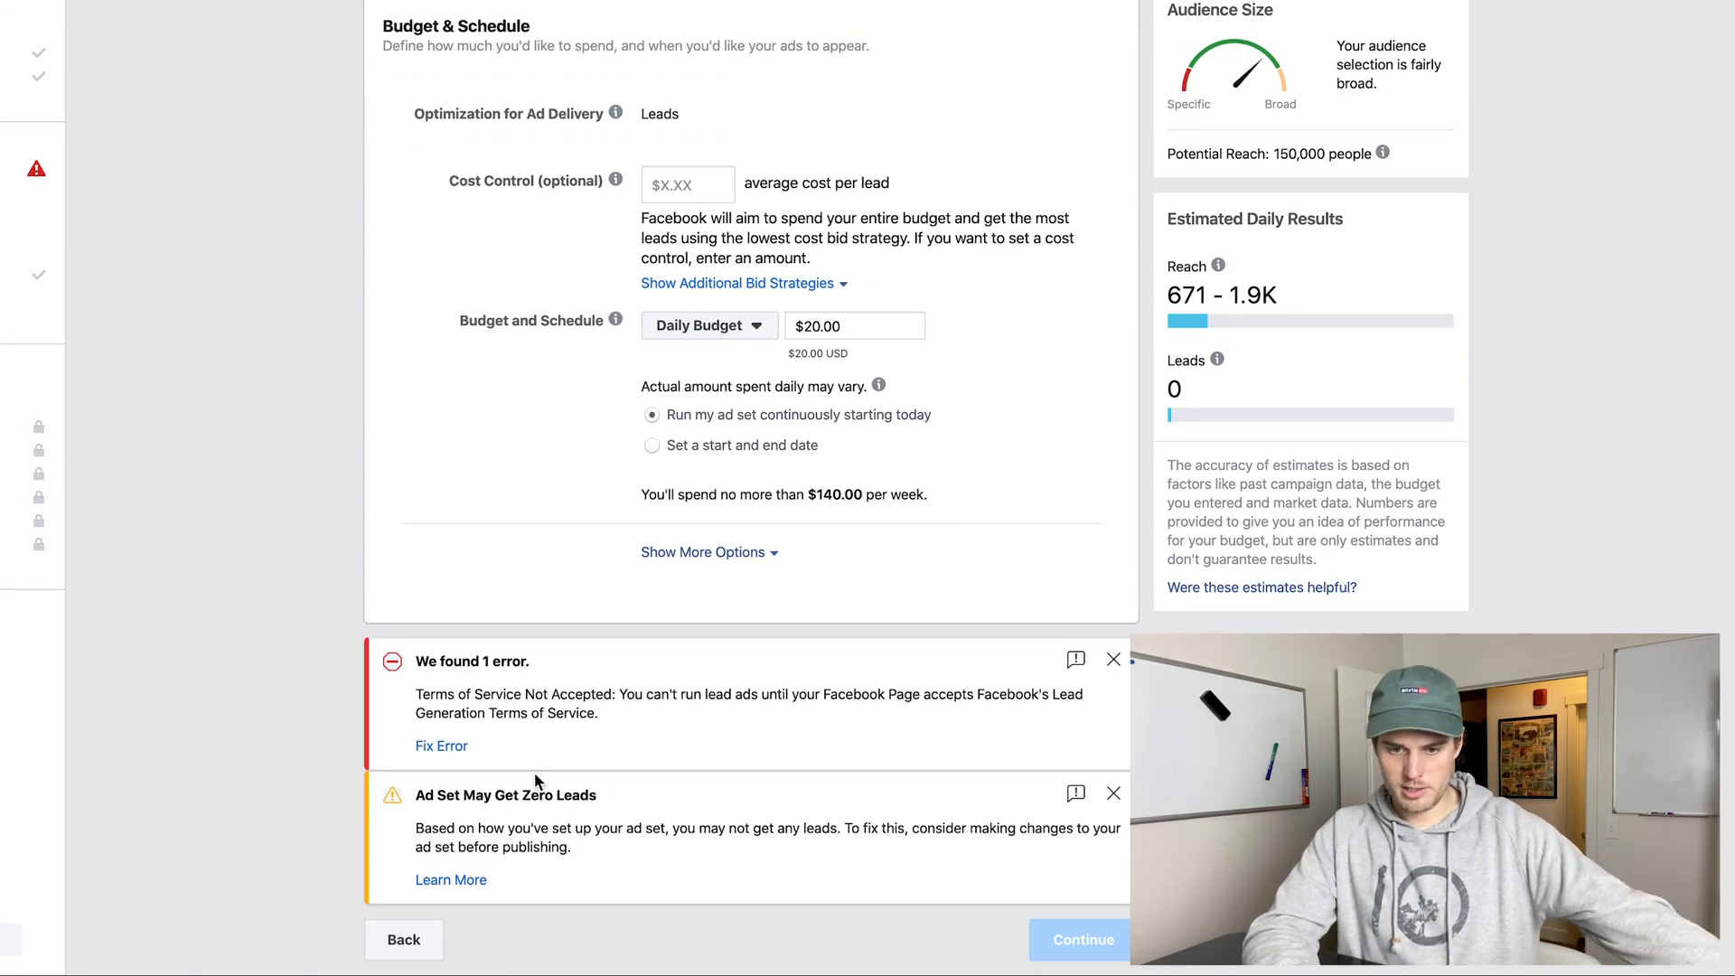
{"action": "left_click", "coordinate": [420, 802]}
{"action": "left_click_drag", "start_coordinate": [419, 802], "coordinate": [618, 807]}
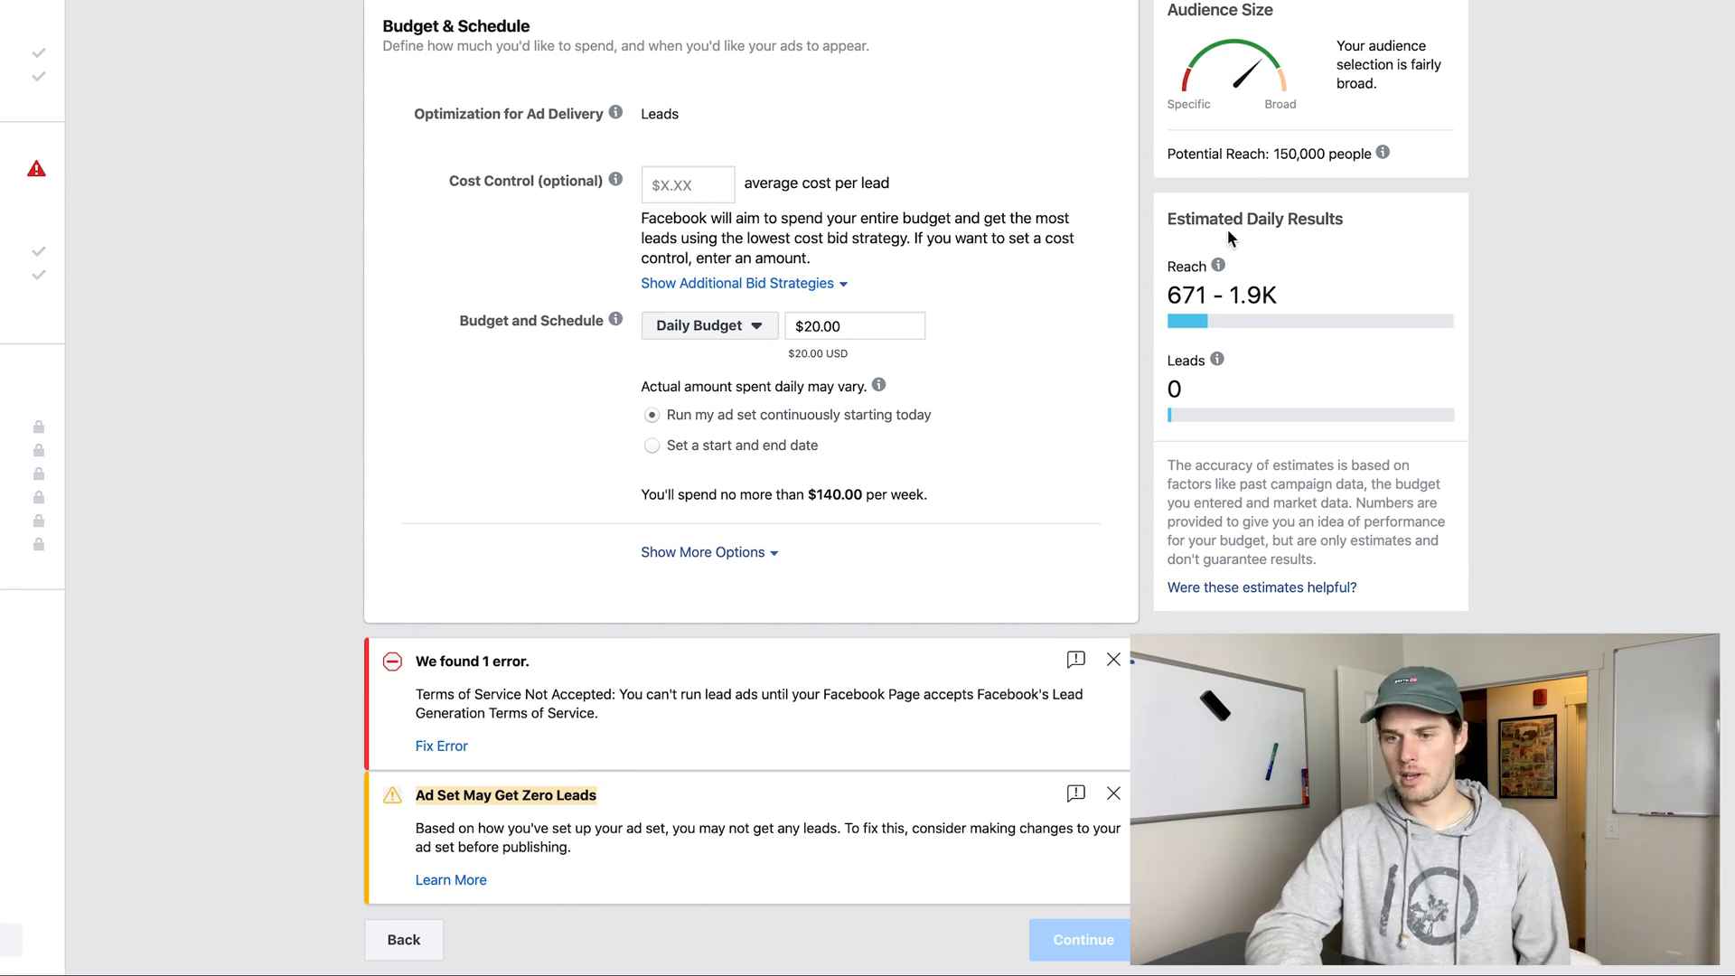
{"action": "left_click", "coordinate": [1180, 220]}
{"action": "left_click", "coordinate": [1319, 409]}
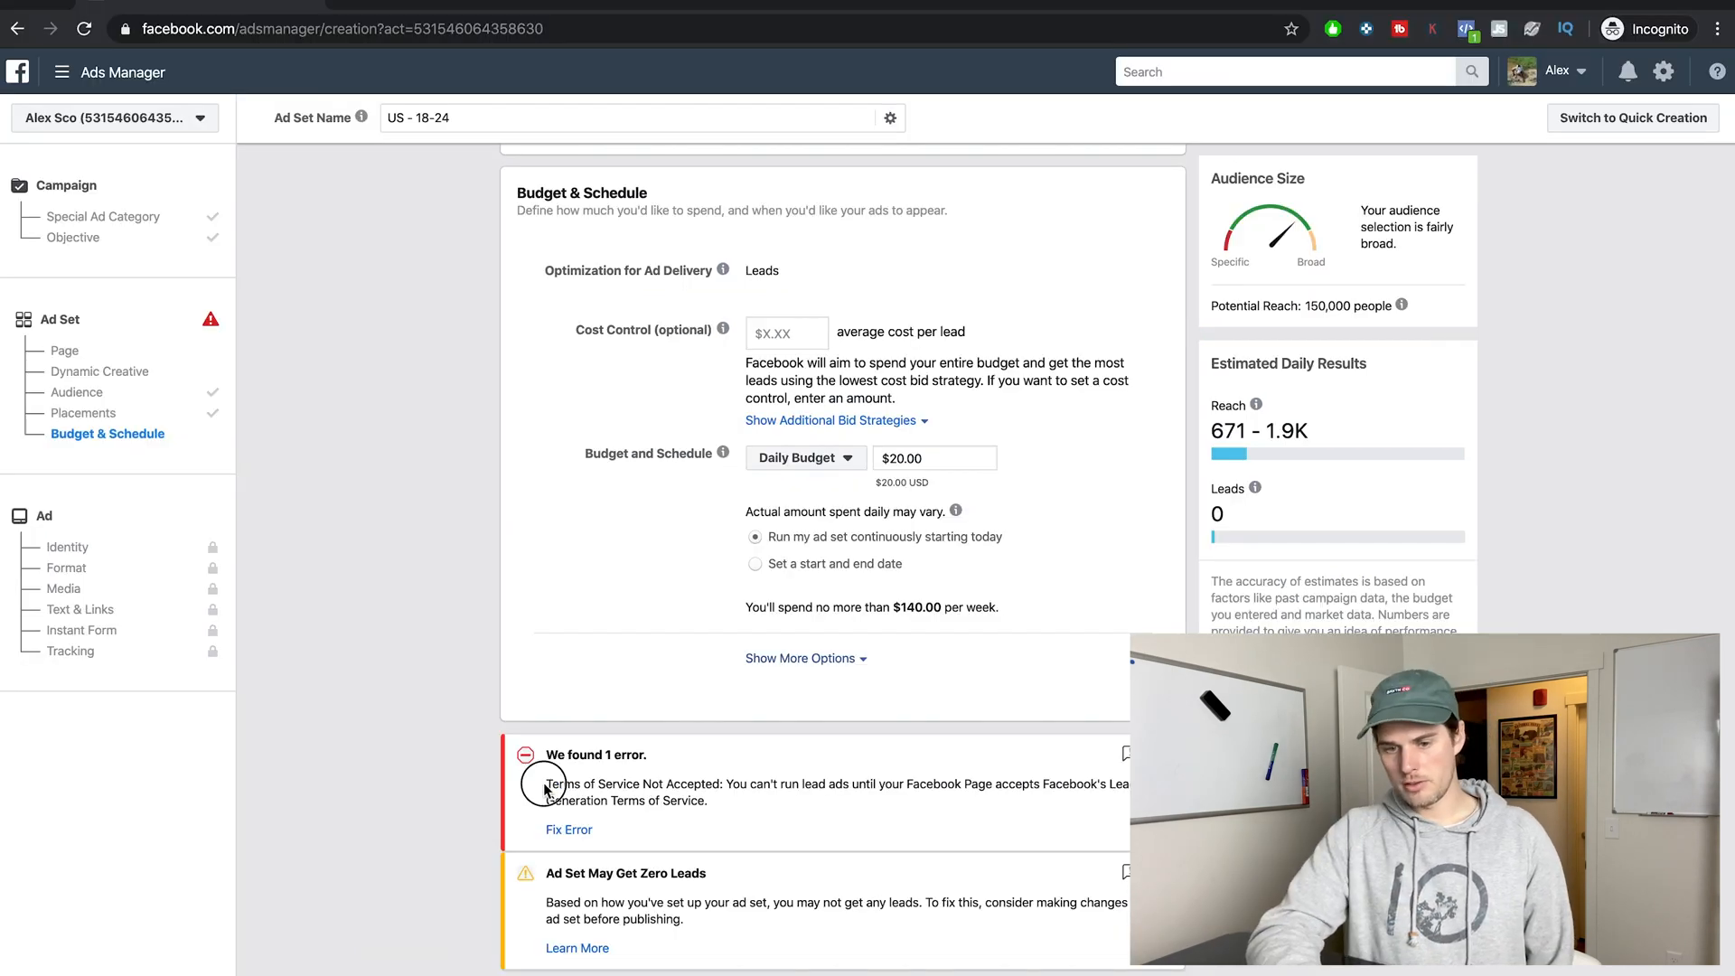
{"action": "left_click_drag", "start_coordinate": [544, 787], "coordinate": [926, 807]}
{"action": "left_click", "coordinate": [568, 830]}
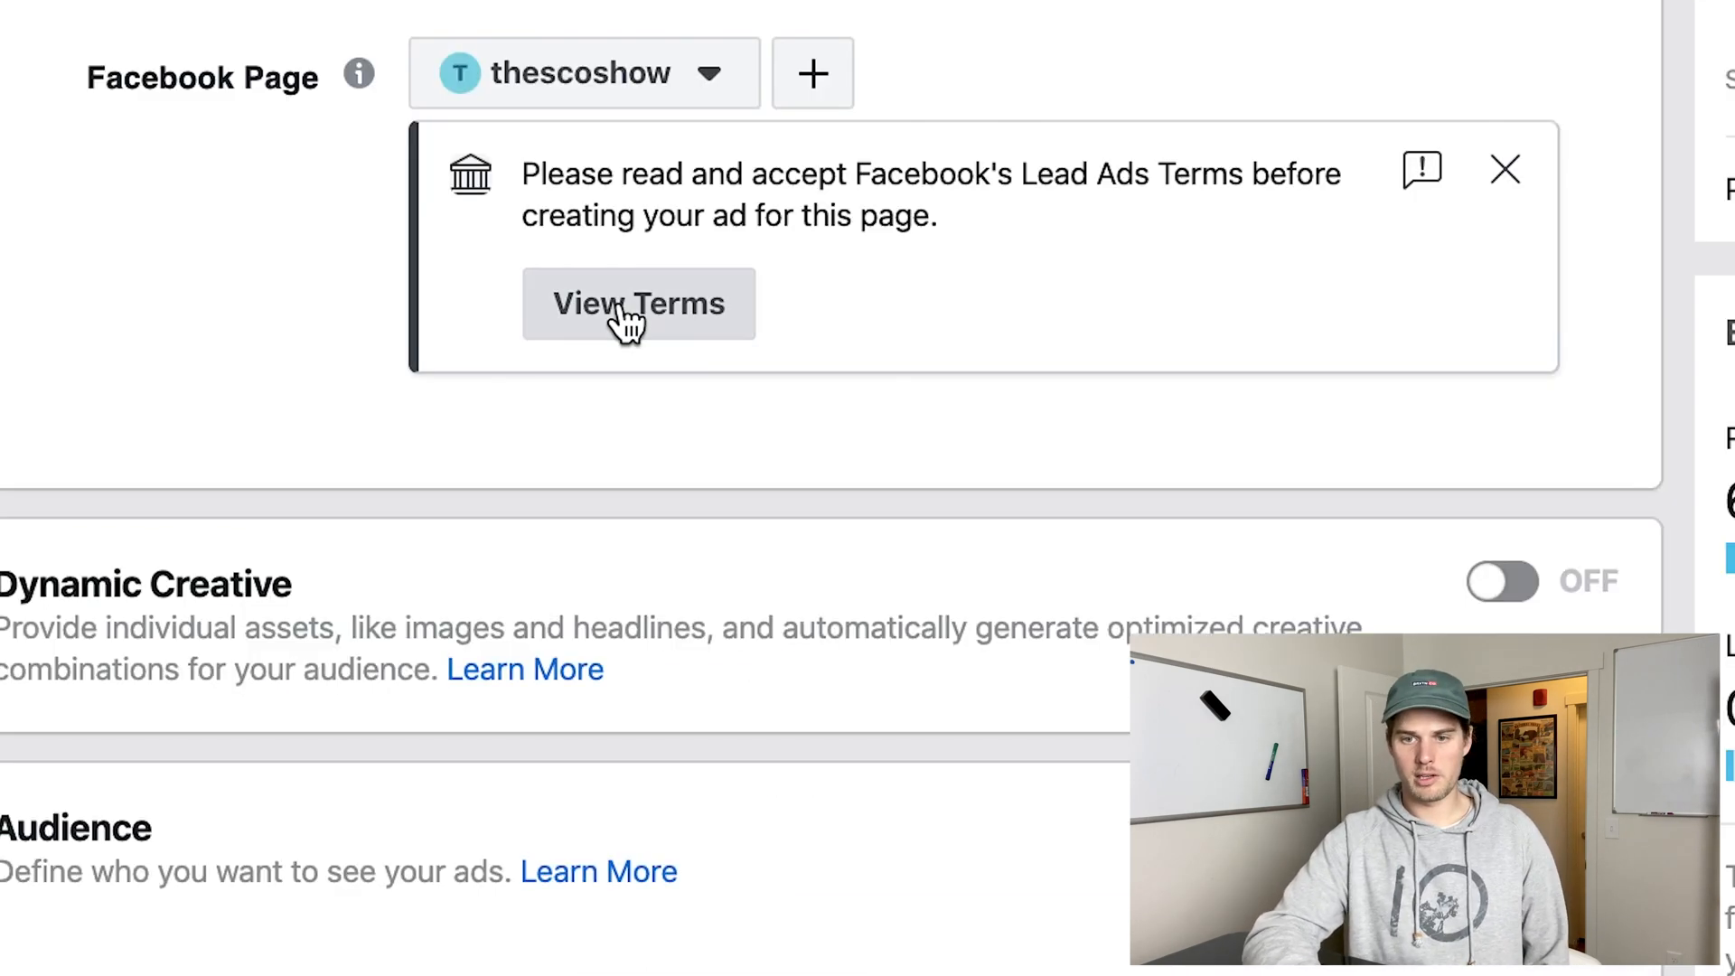
Agree to Facebook's Lead Ads Terms for the thescoshow page, check the leads estimate's explanation and dismiss the lookalike audience tip.
{"action": "left_click", "coordinate": [774, 415]}
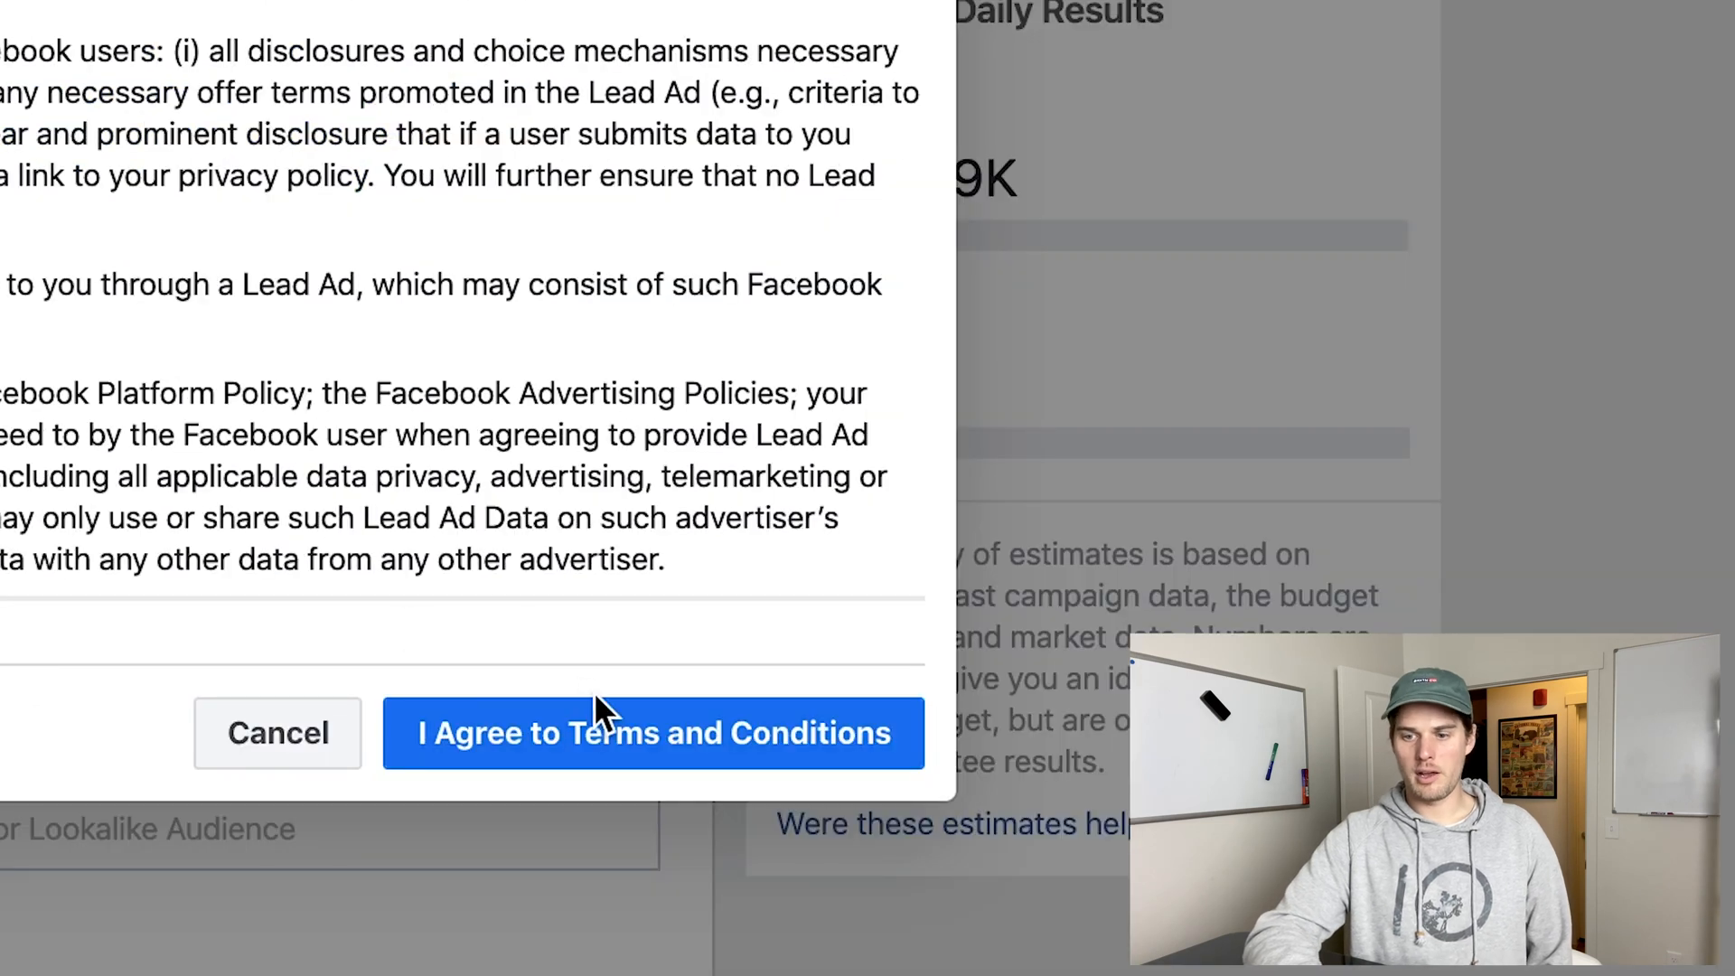
{"action": "left_click", "coordinate": [620, 734]}
{"action": "mouse_move", "coordinate": [885, 320]}
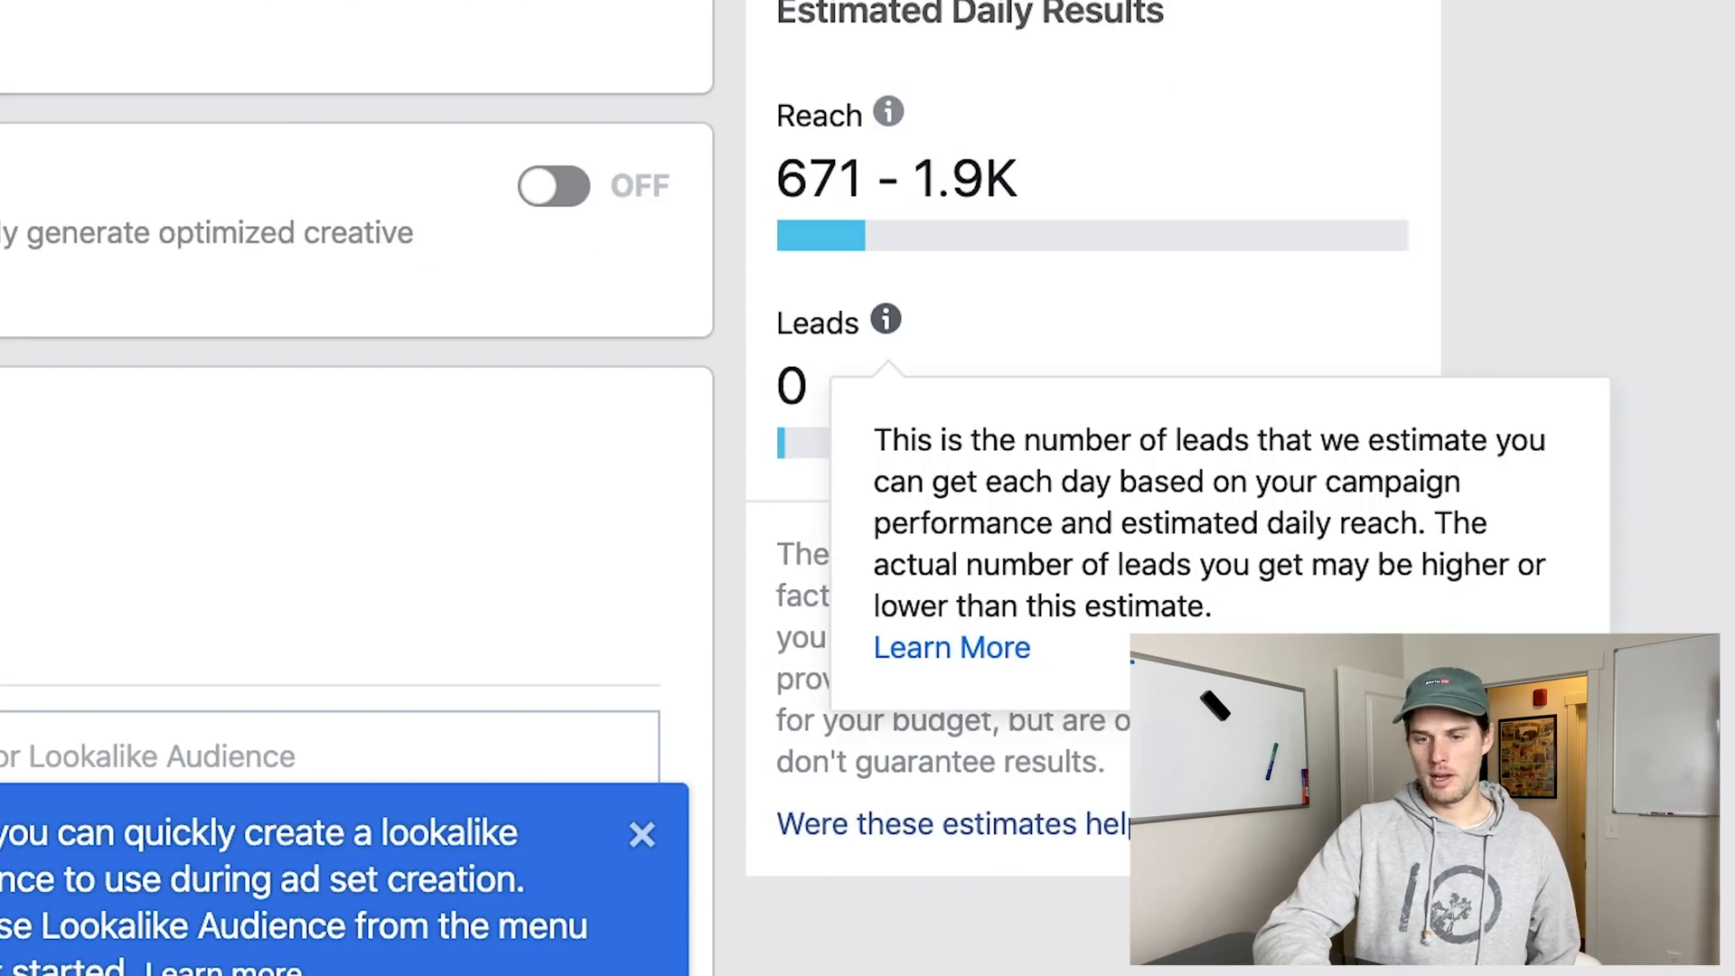
{"action": "left_click", "coordinate": [642, 834]}
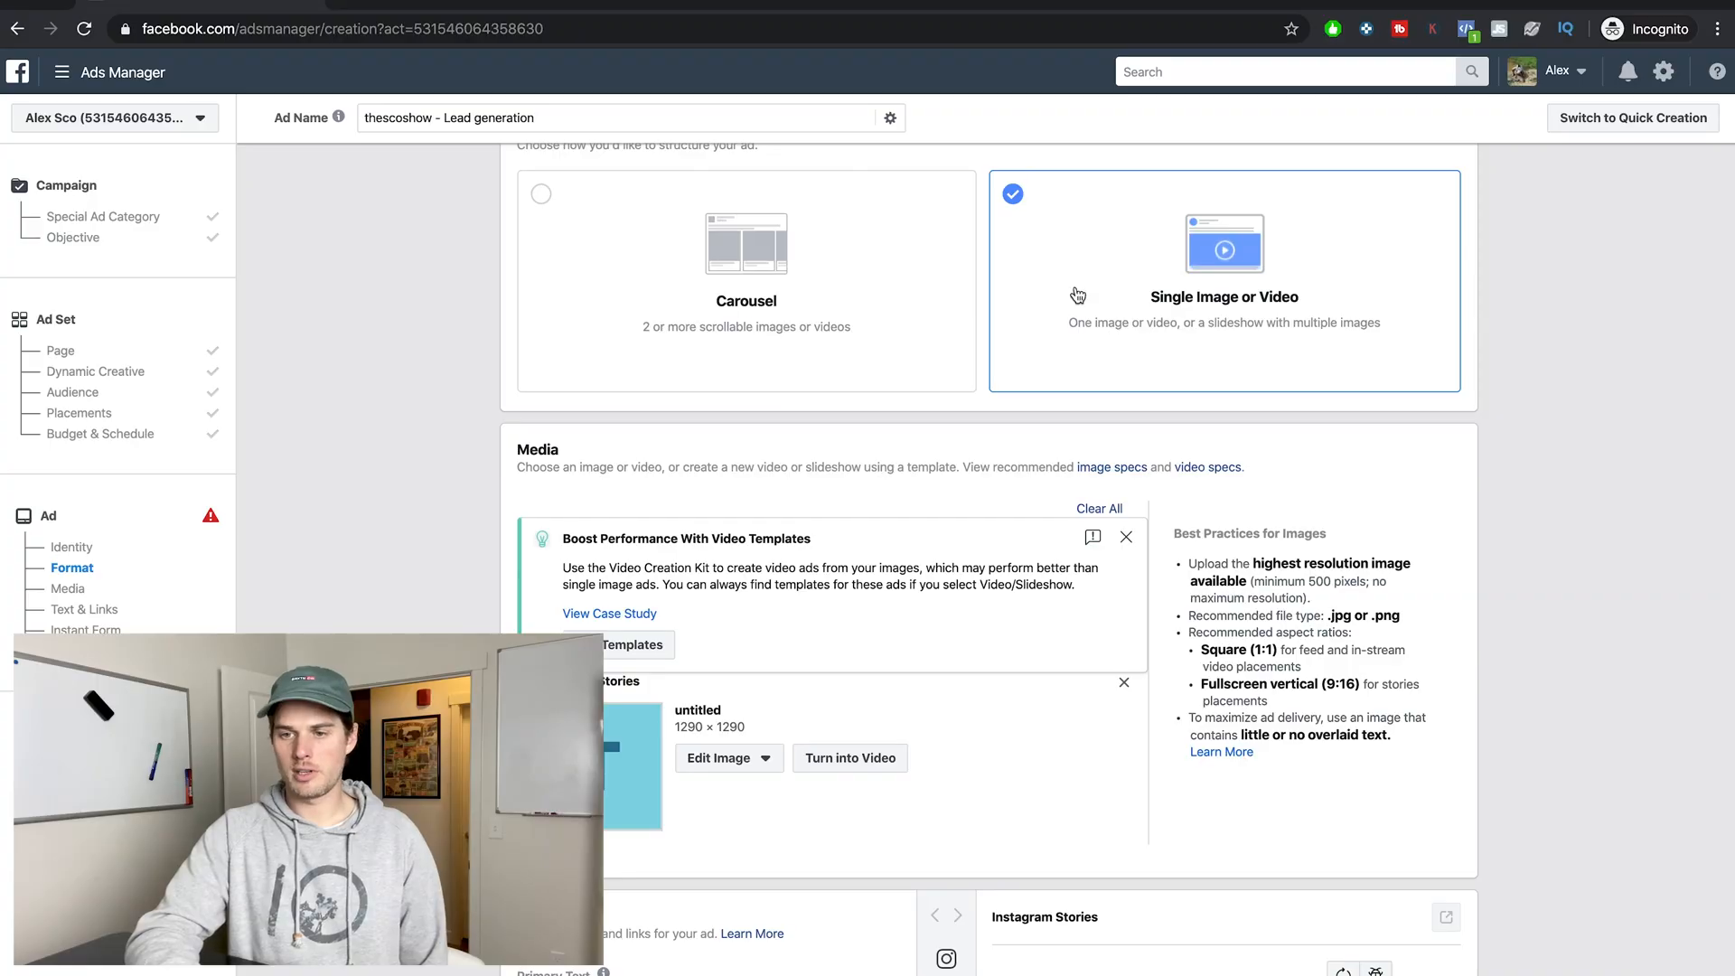
Enter "type in primary text" as the ad's primary text and review it in the Instagram Stories preview.
{"action": "scroll", "coordinate": [683, 606], "scroll_direction": "down", "scroll_amount": 7}
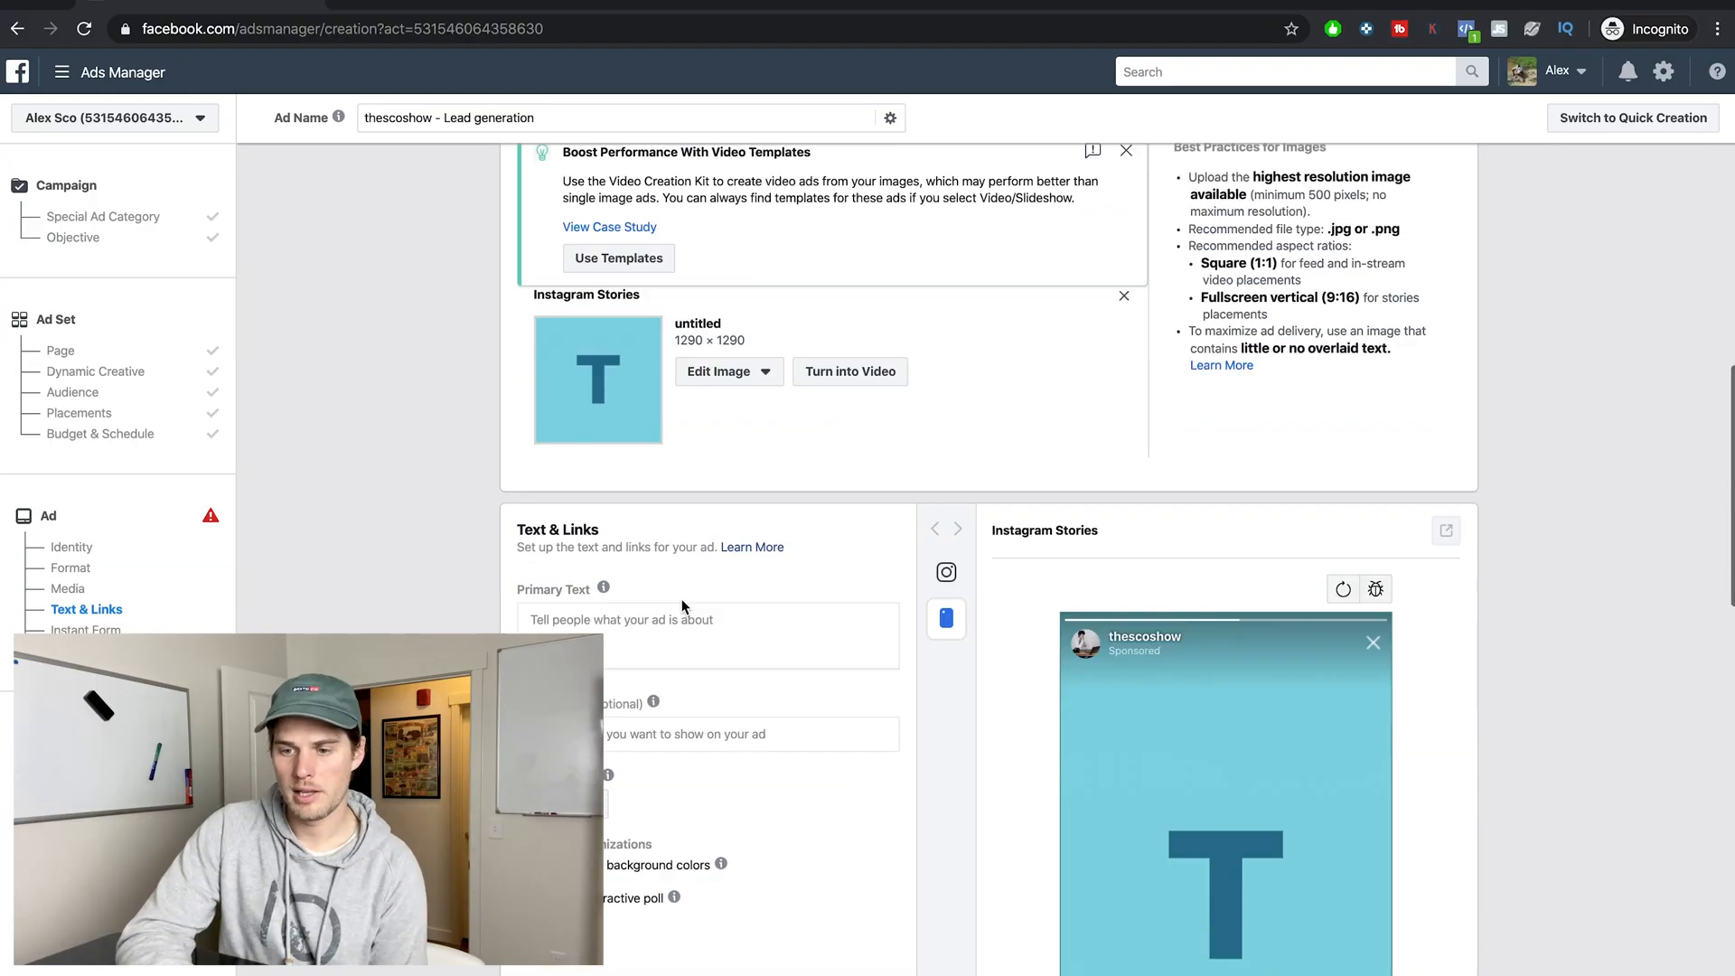
{"action": "scroll", "coordinate": [1107, 512], "scroll_direction": "down", "scroll_amount": 1}
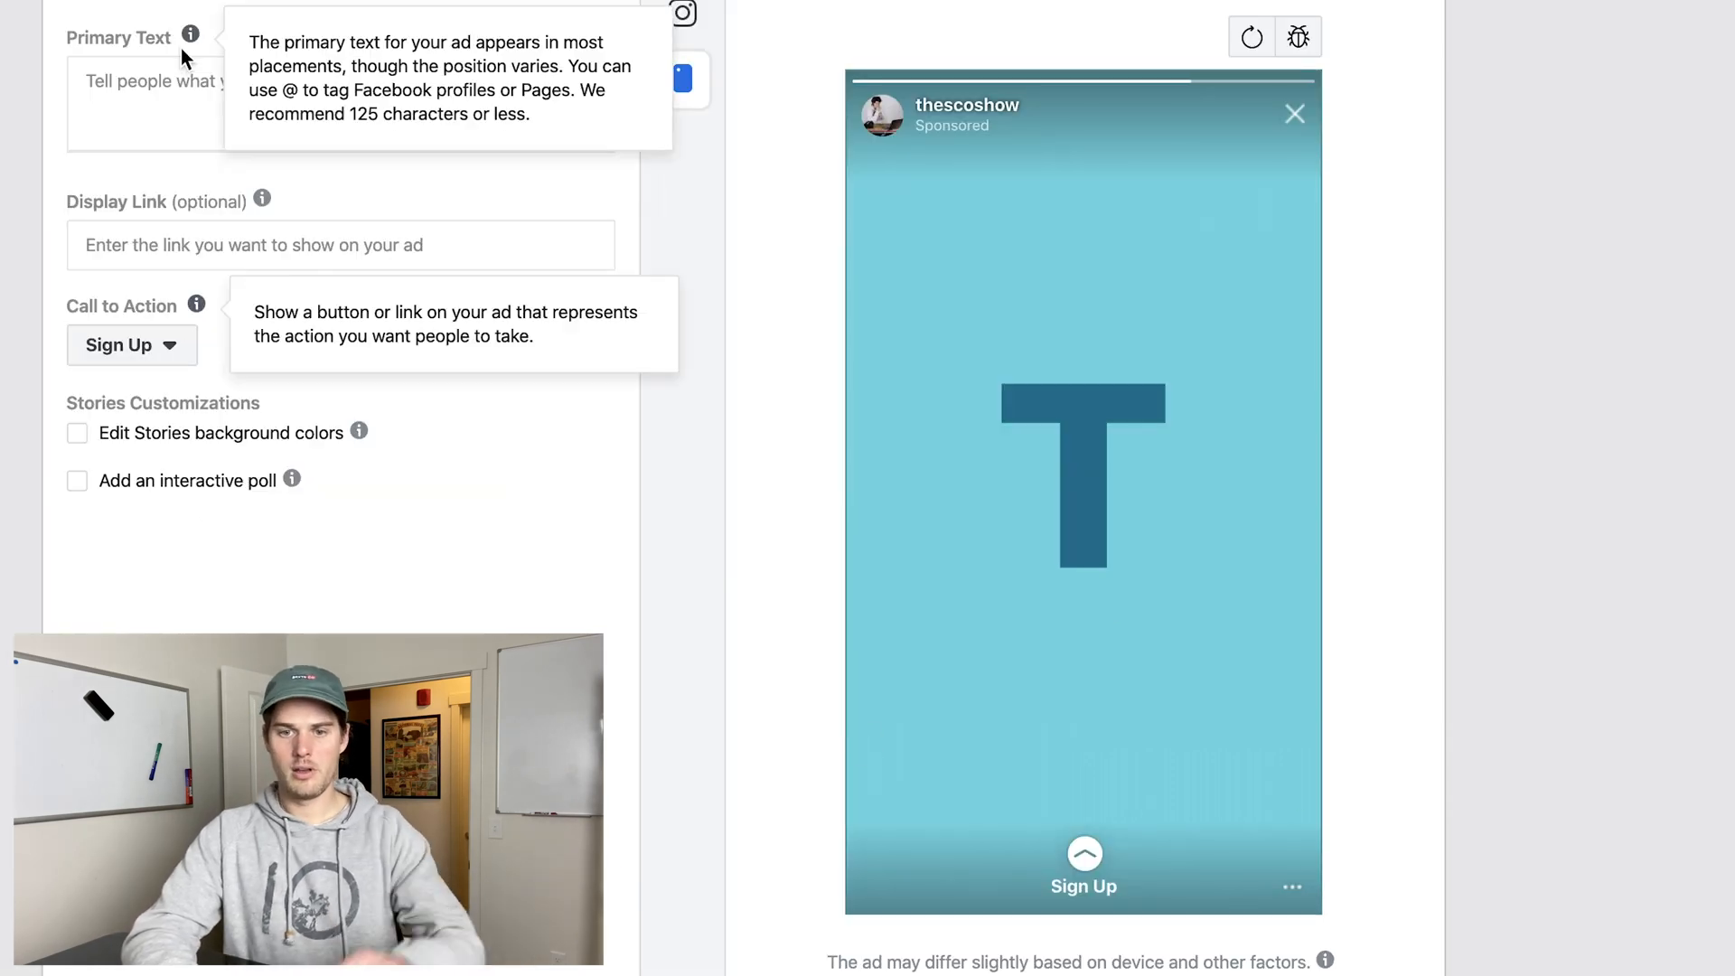
{"action": "left_click", "coordinate": [598, 304]}
{"action": "type", "text": "type in primary text"}
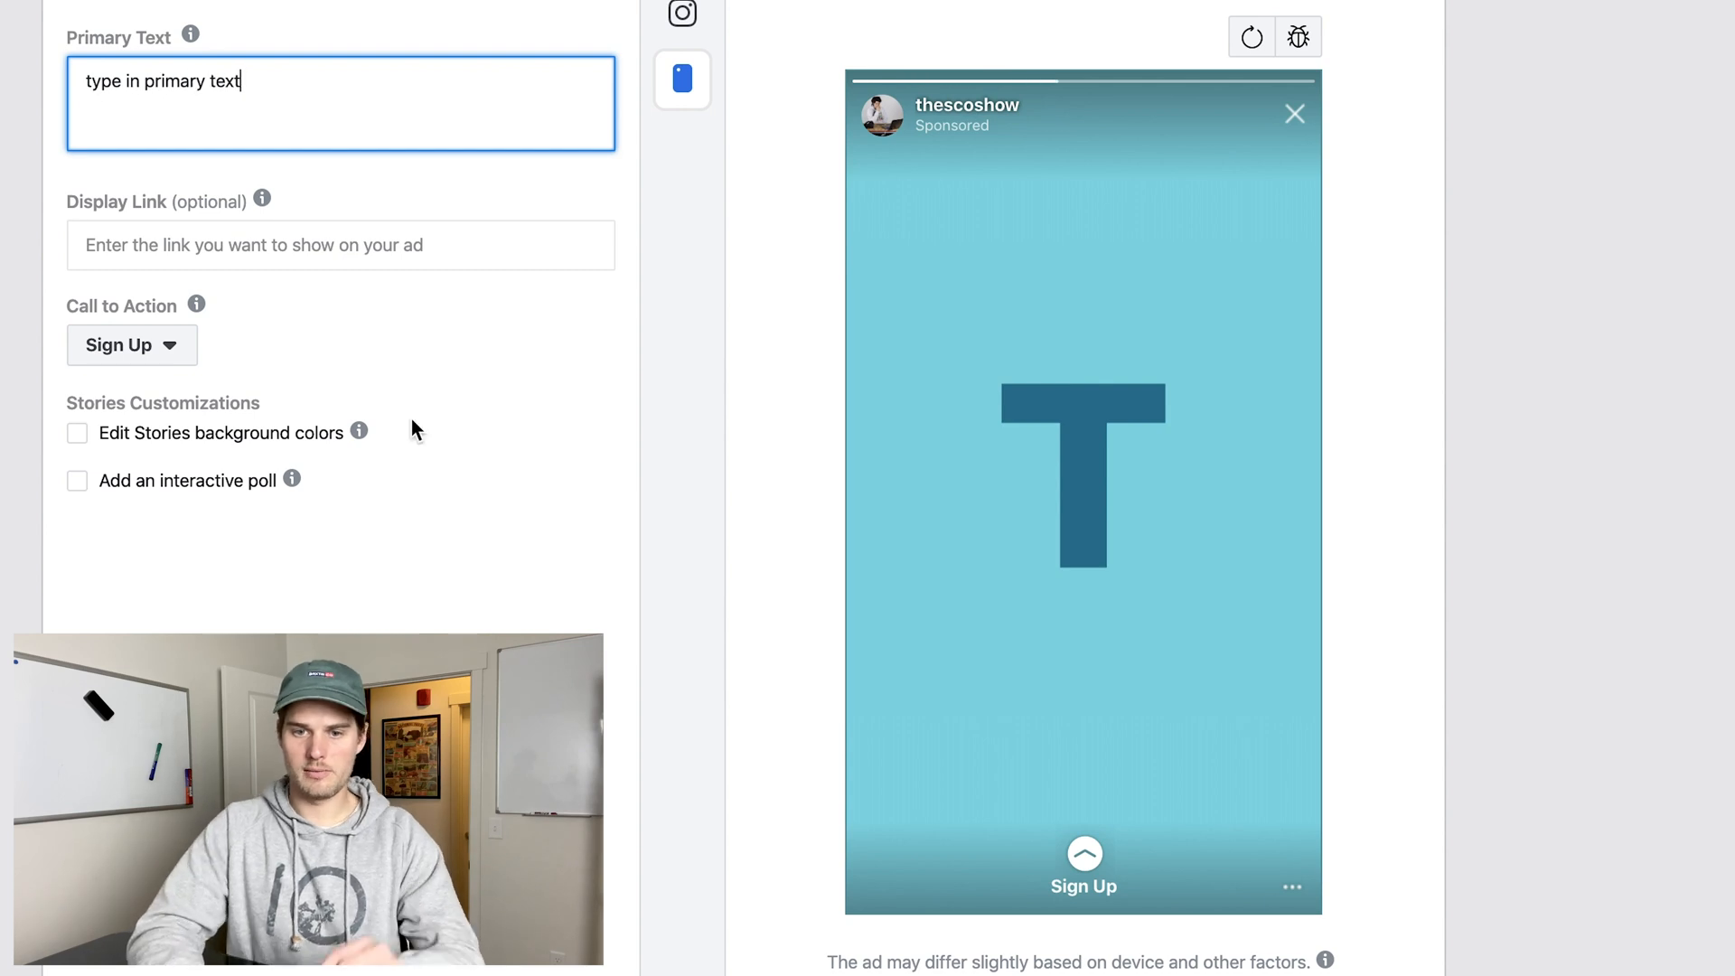
{"action": "left_click", "coordinate": [416, 589]}
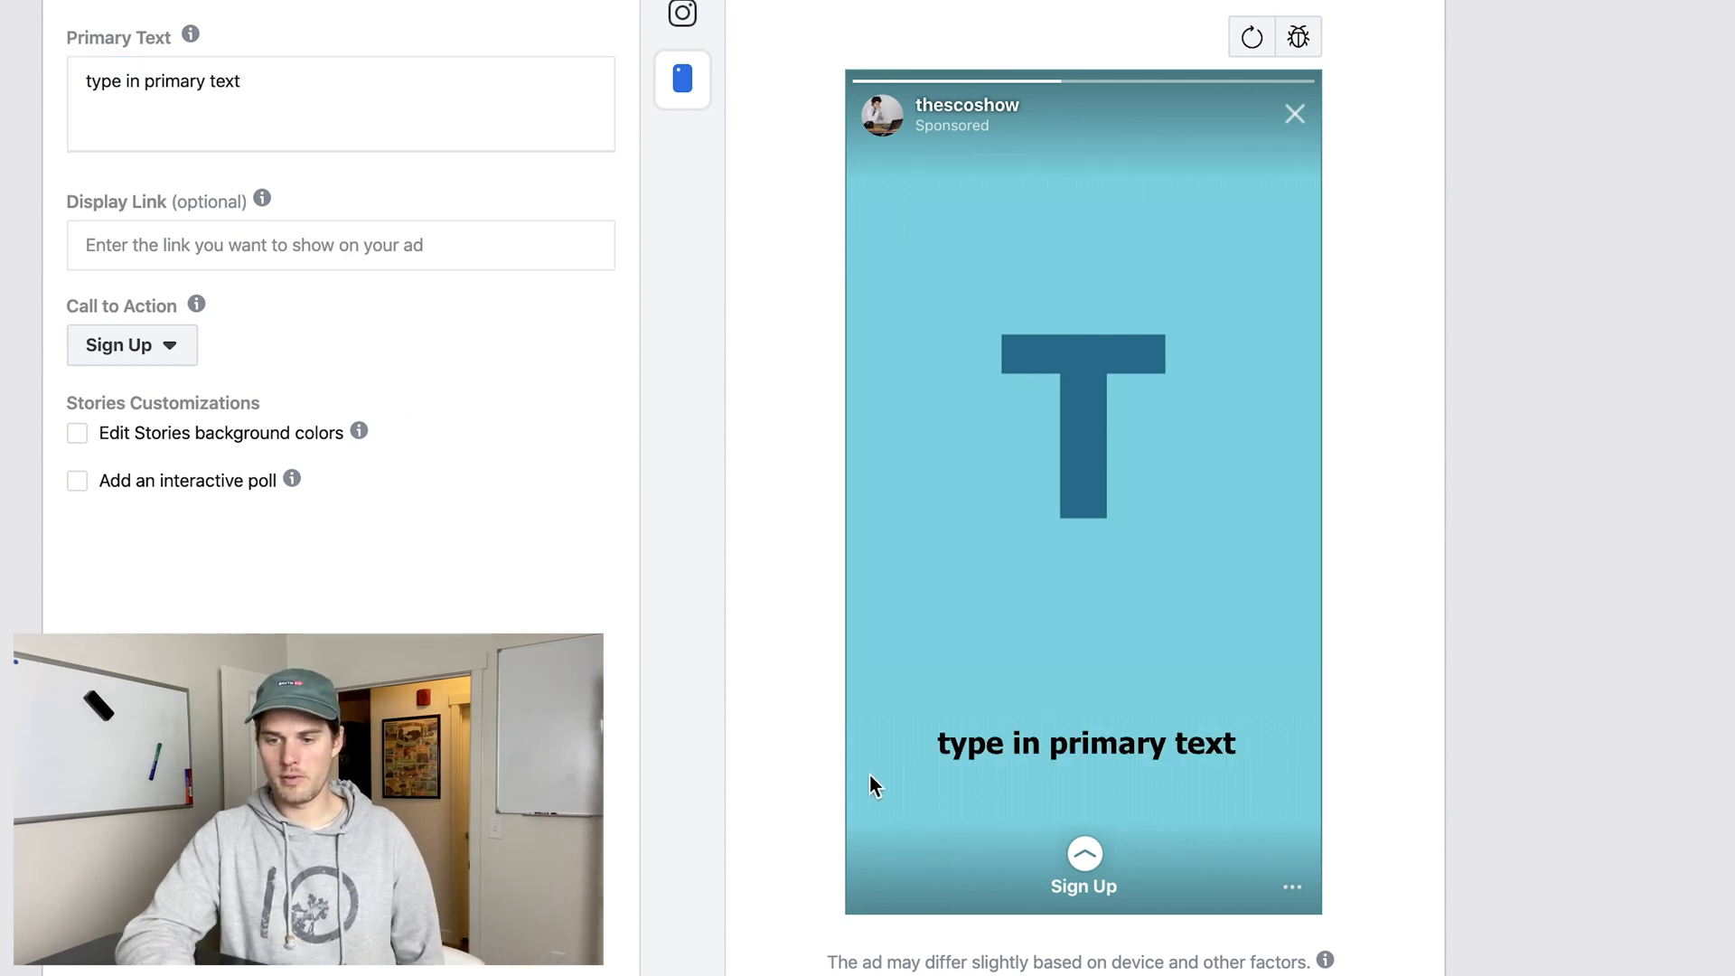
{"action": "scroll", "coordinate": [867, 488], "scroll_direction": "down", "scroll_amount": 3}
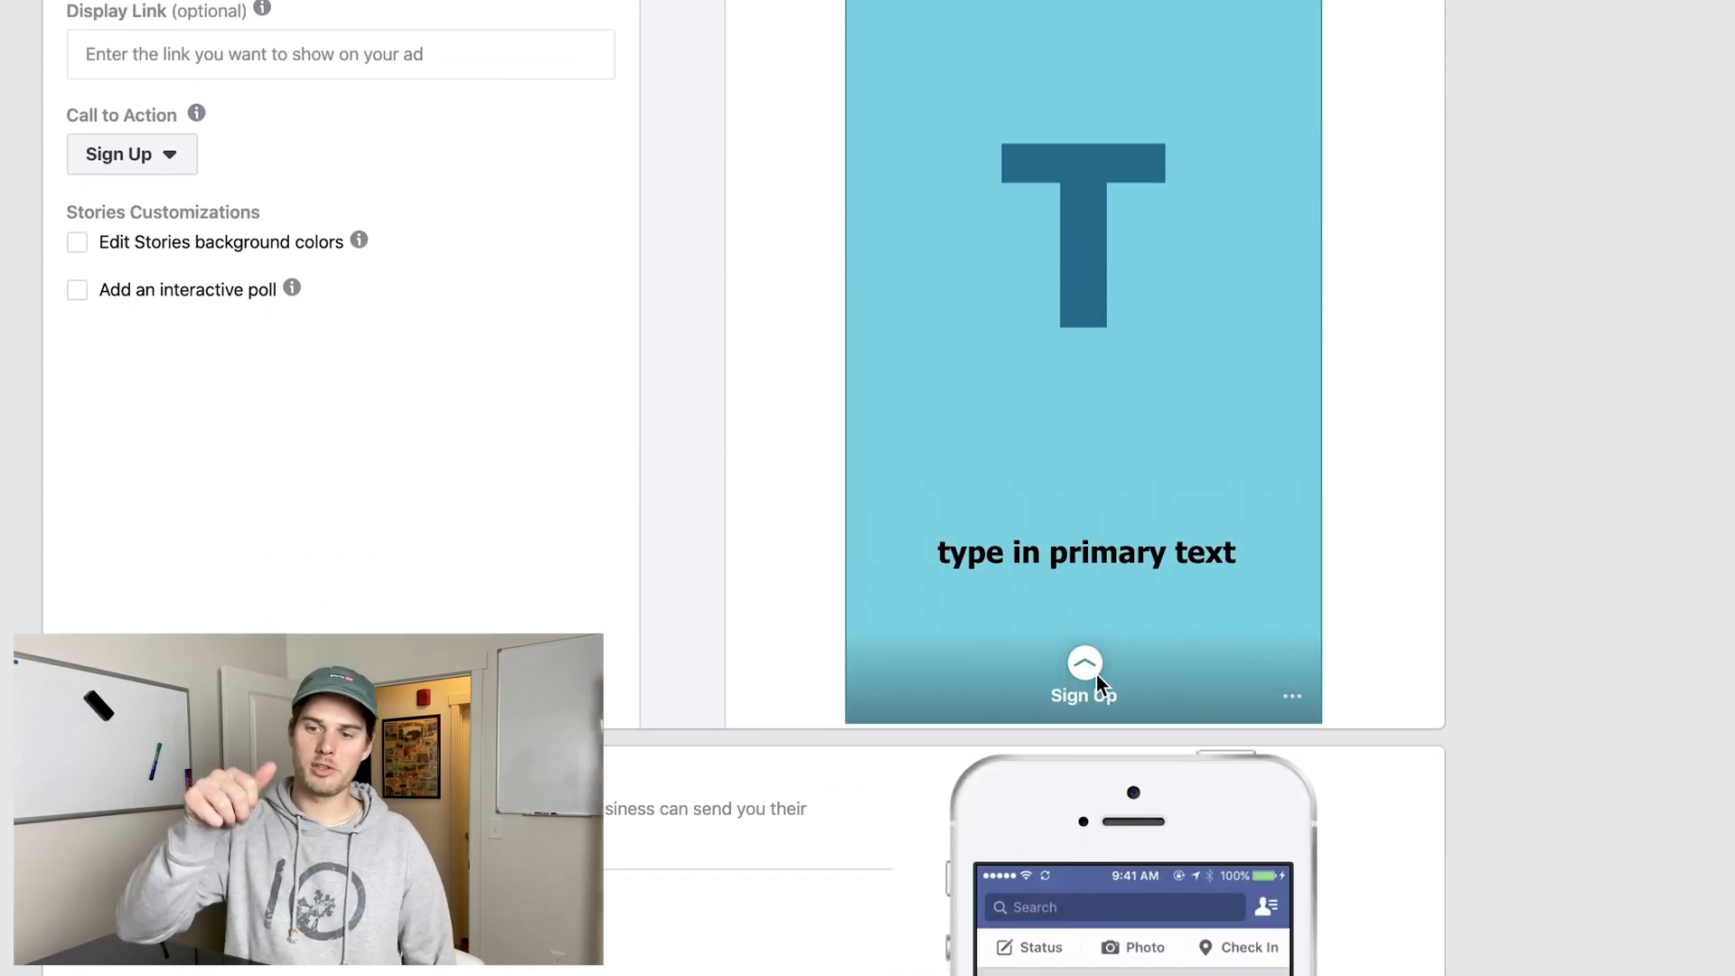
{"action": "scroll", "coordinate": [1096, 674], "scroll_direction": "down", "scroll_amount": 1}
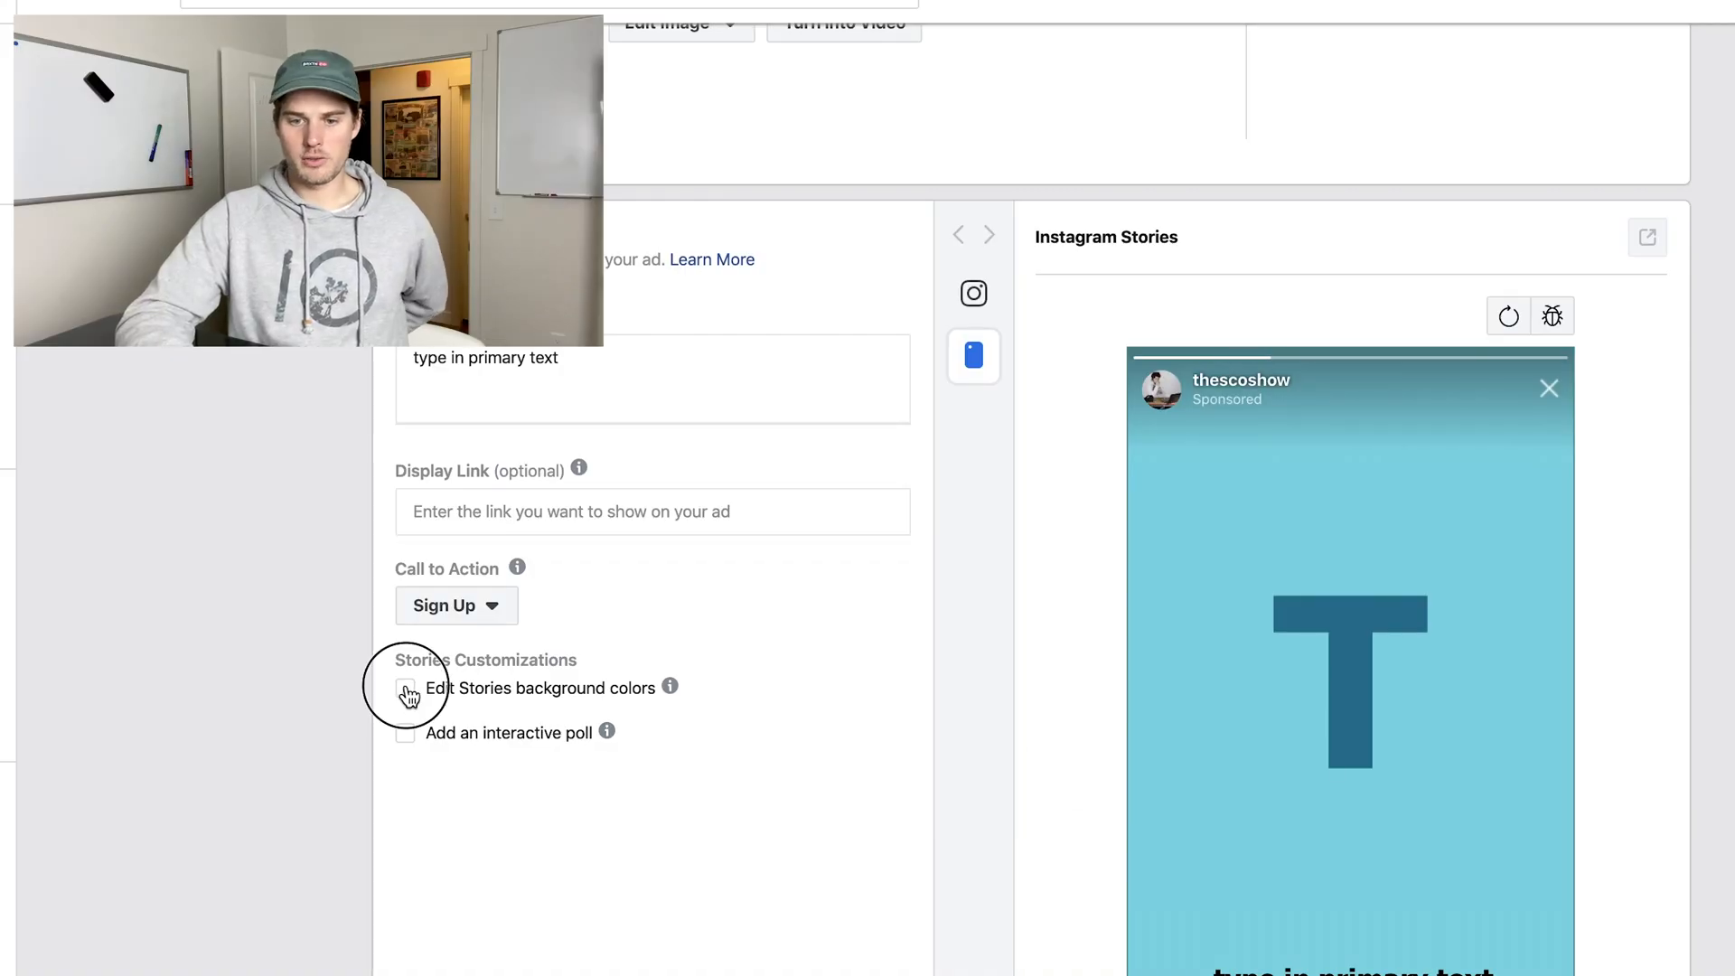
Enable custom Stories background colors and set the top color to red.
{"action": "left_click", "coordinate": [404, 690]}
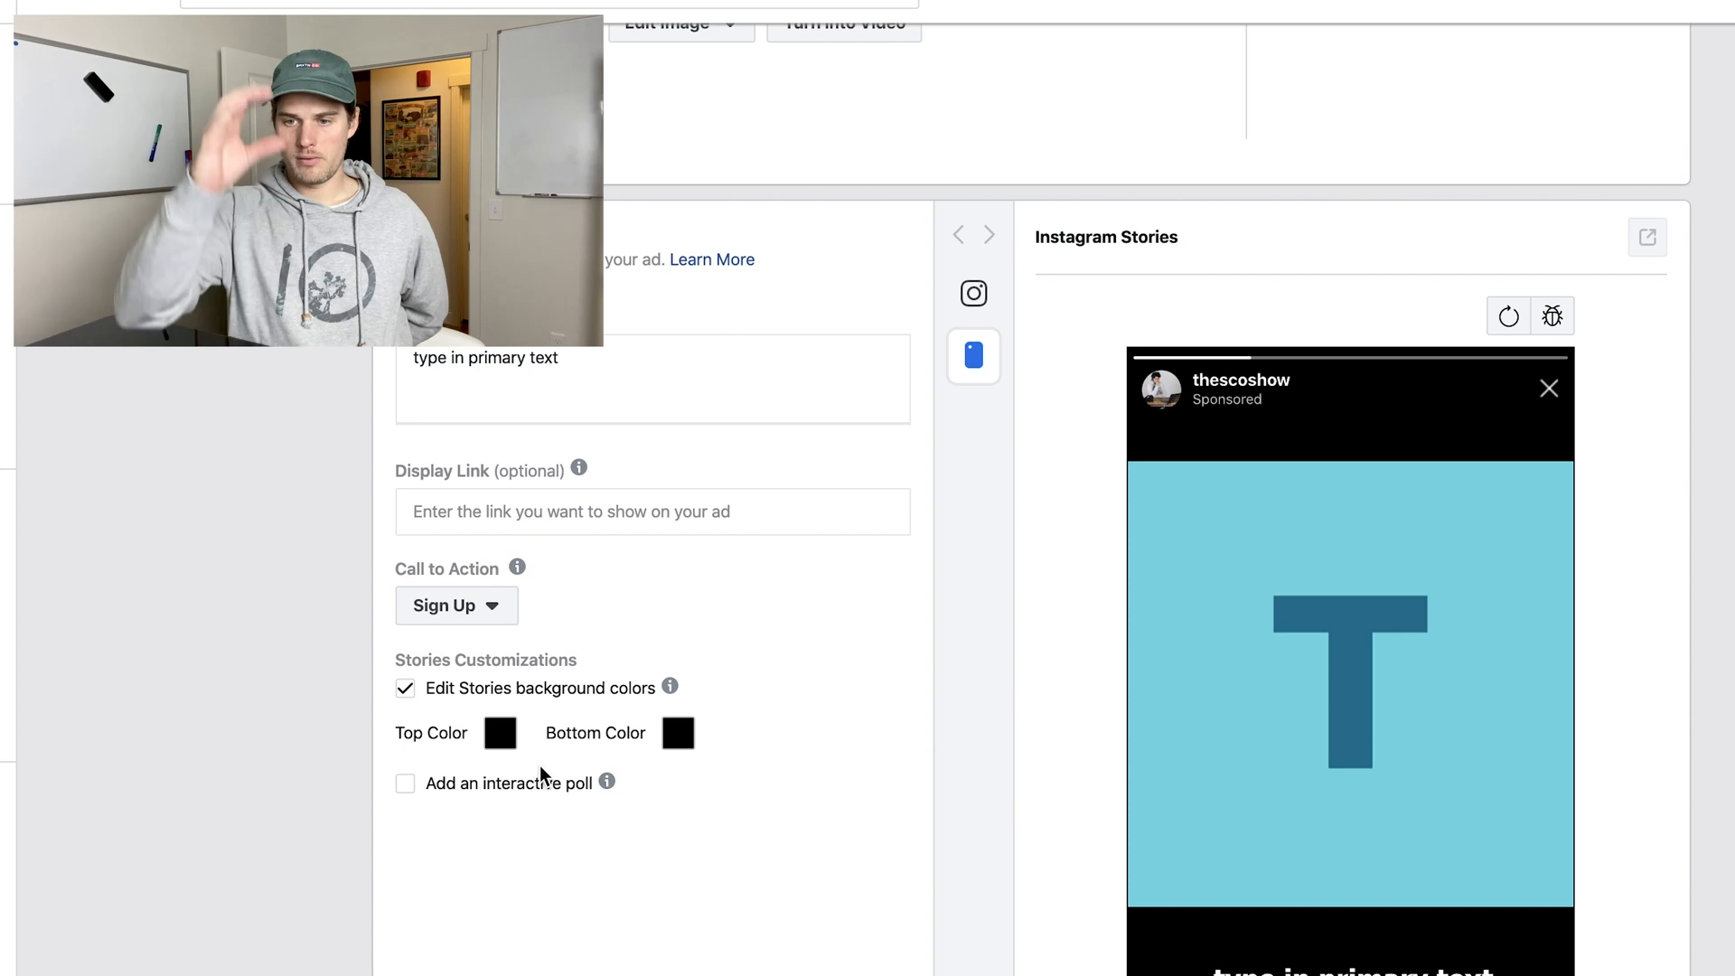
{"action": "left_click", "coordinate": [506, 733]}
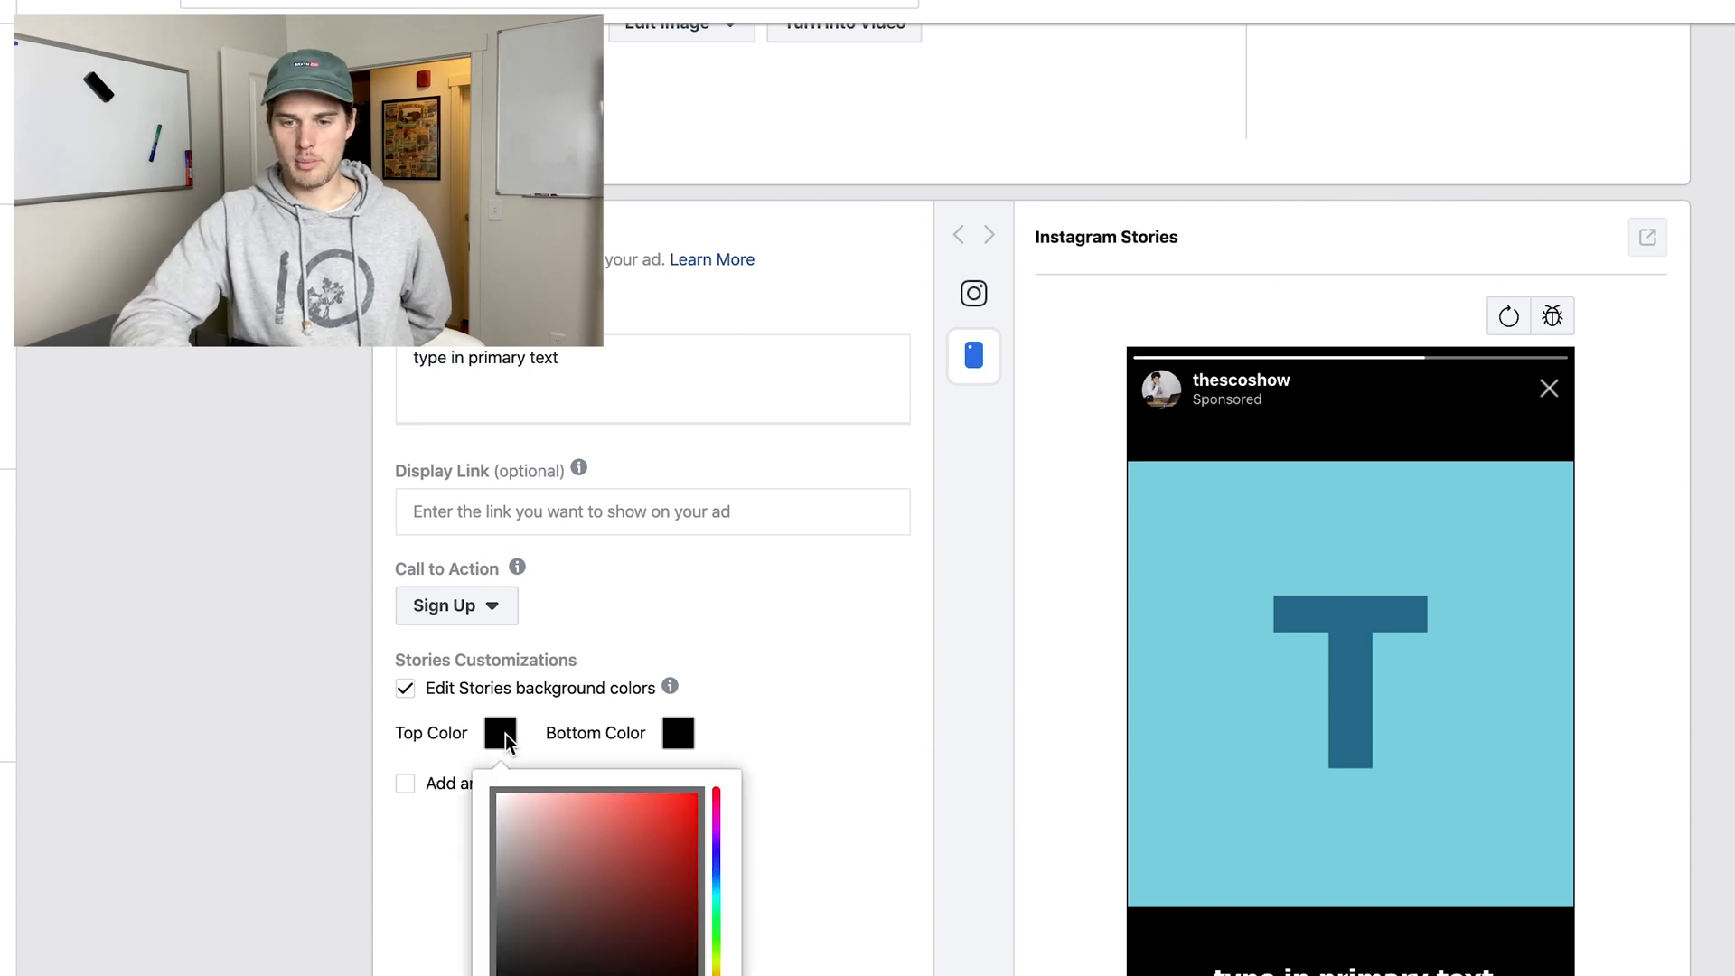
{"action": "left_click", "coordinate": [750, 739]}
{"action": "left_click", "coordinate": [501, 733]}
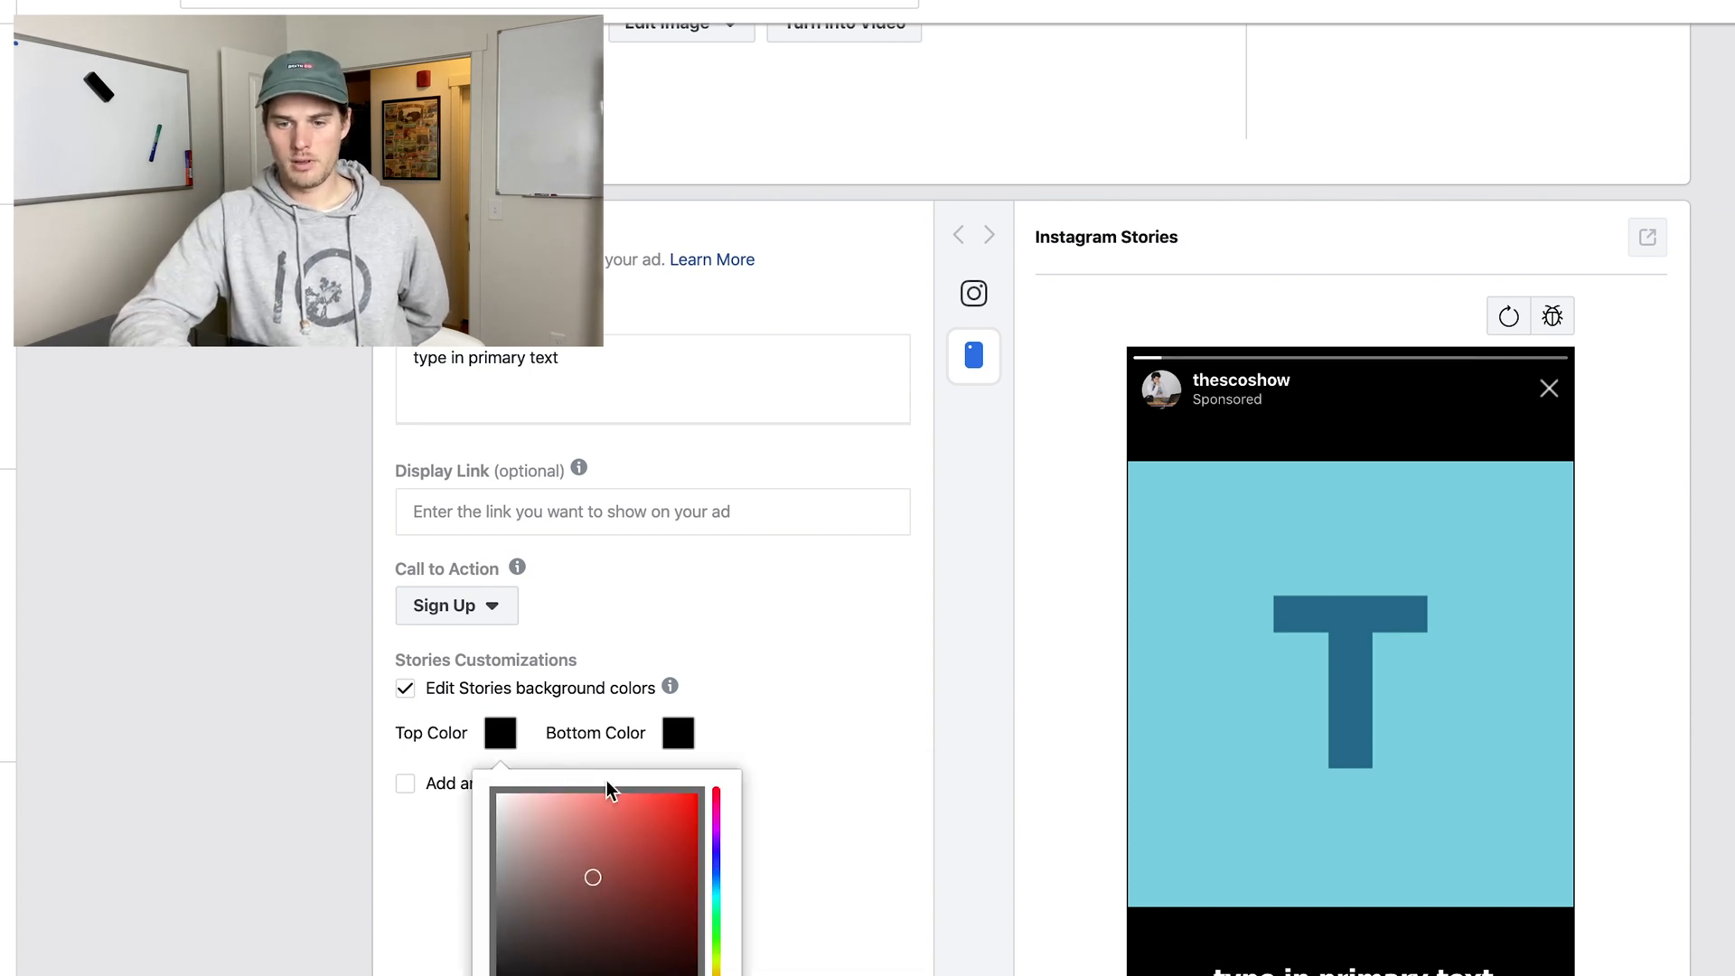
{"action": "left_click", "coordinate": [694, 737]}
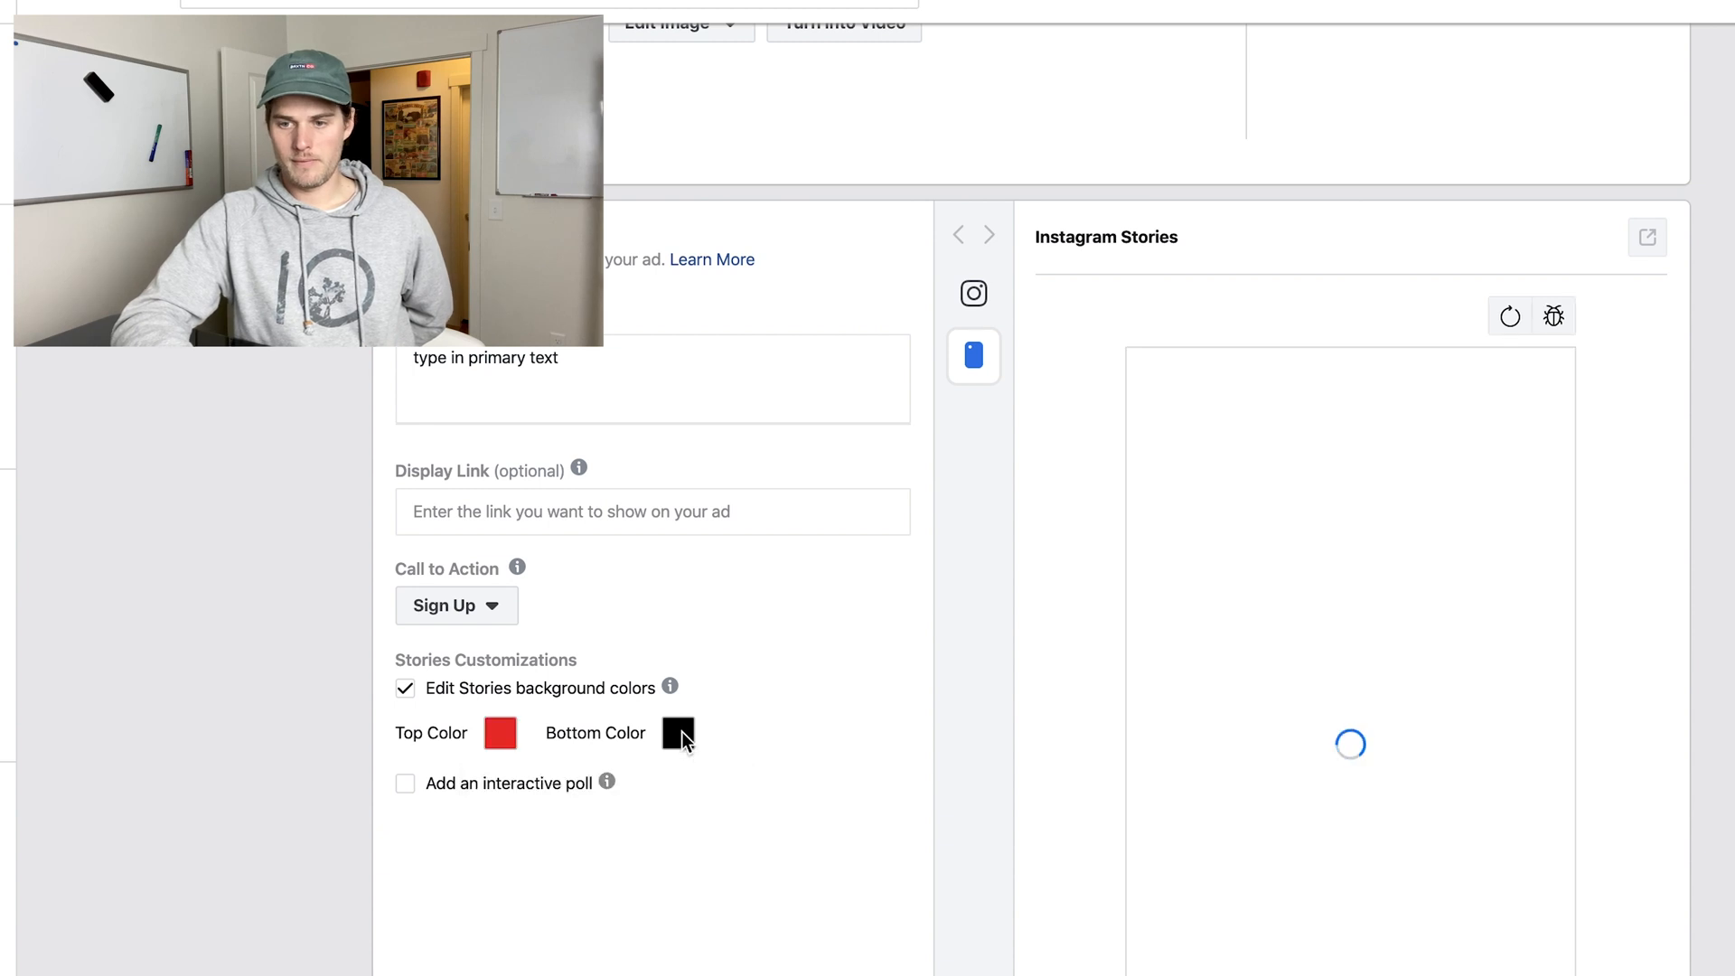
Start a new instant form for the lead ad and dismiss the tip about form types.
{"action": "scroll", "coordinate": [879, 794], "scroll_direction": "down", "scroll_amount": 5}
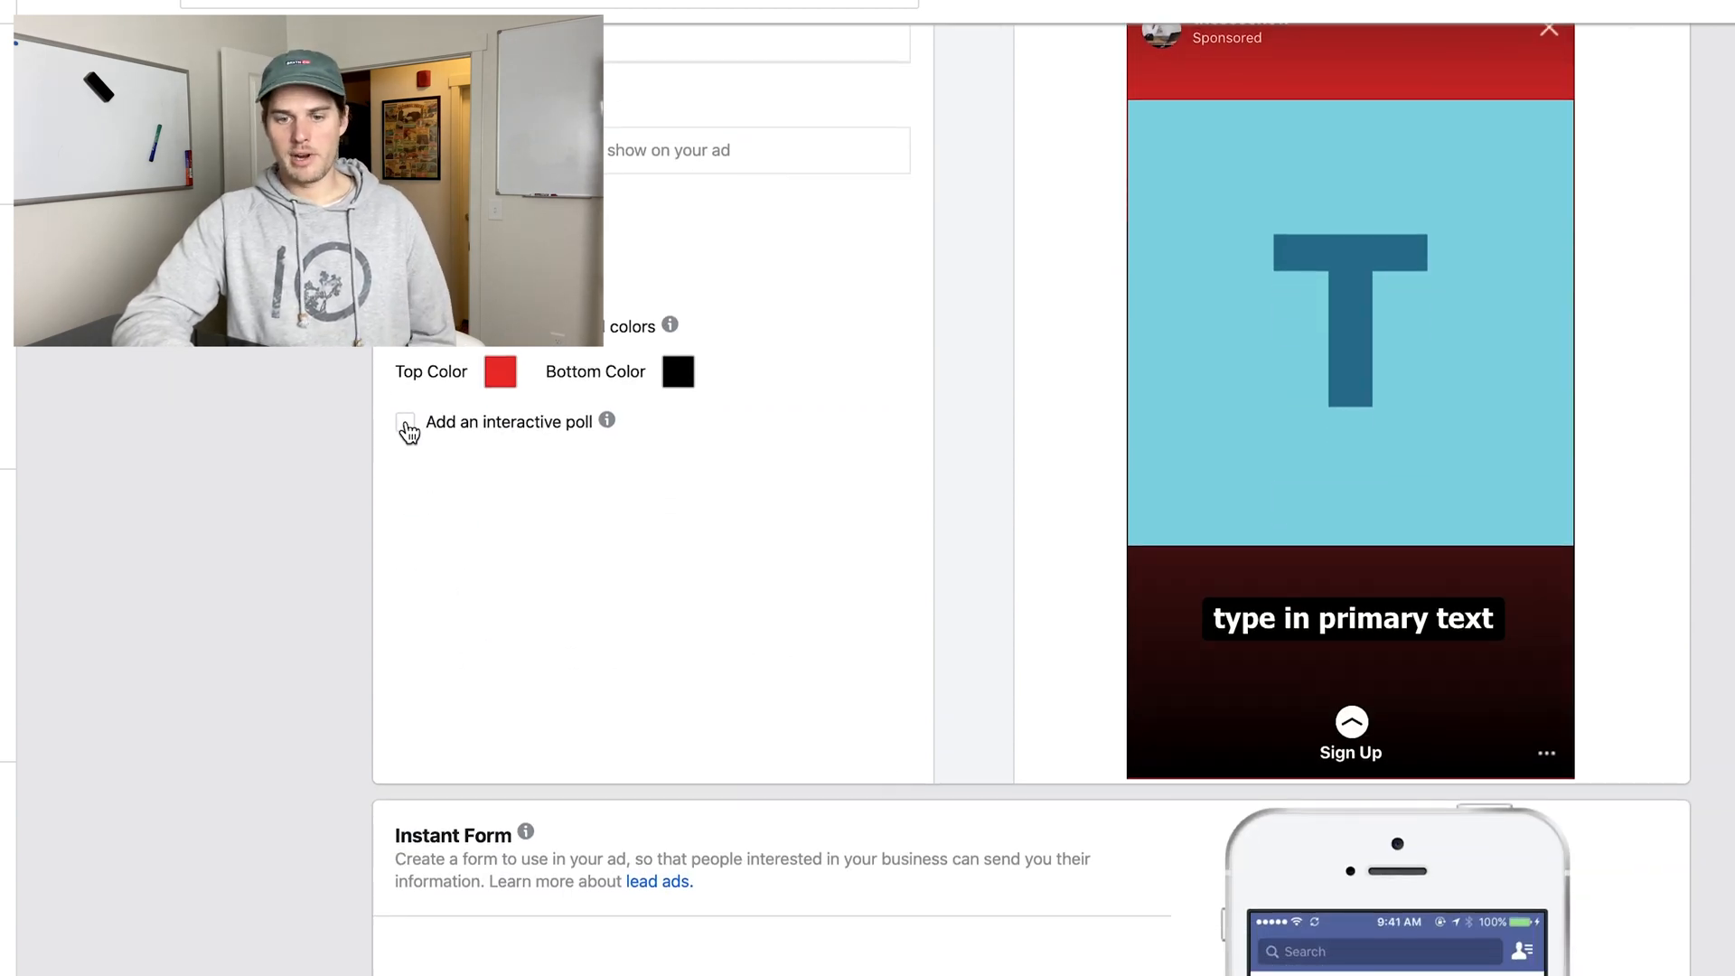
{"action": "scroll", "coordinate": [771, 510], "scroll_direction": "down", "scroll_amount": 6}
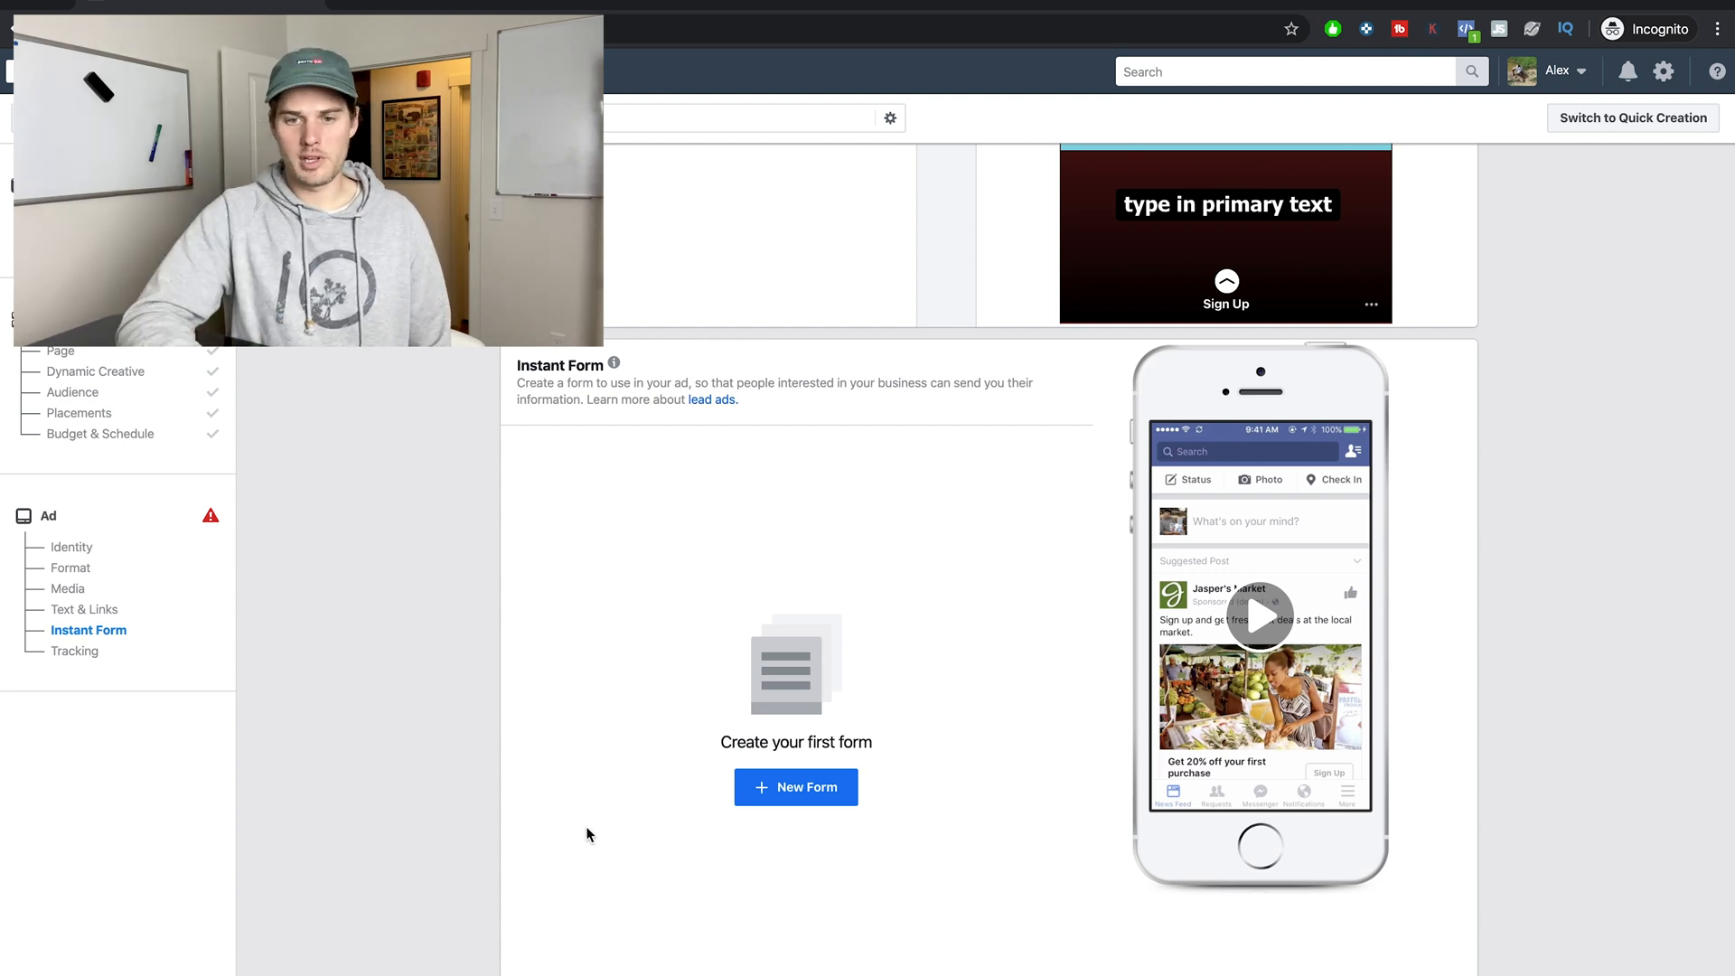
{"action": "scroll", "coordinate": [586, 826], "scroll_direction": "down", "scroll_amount": 1}
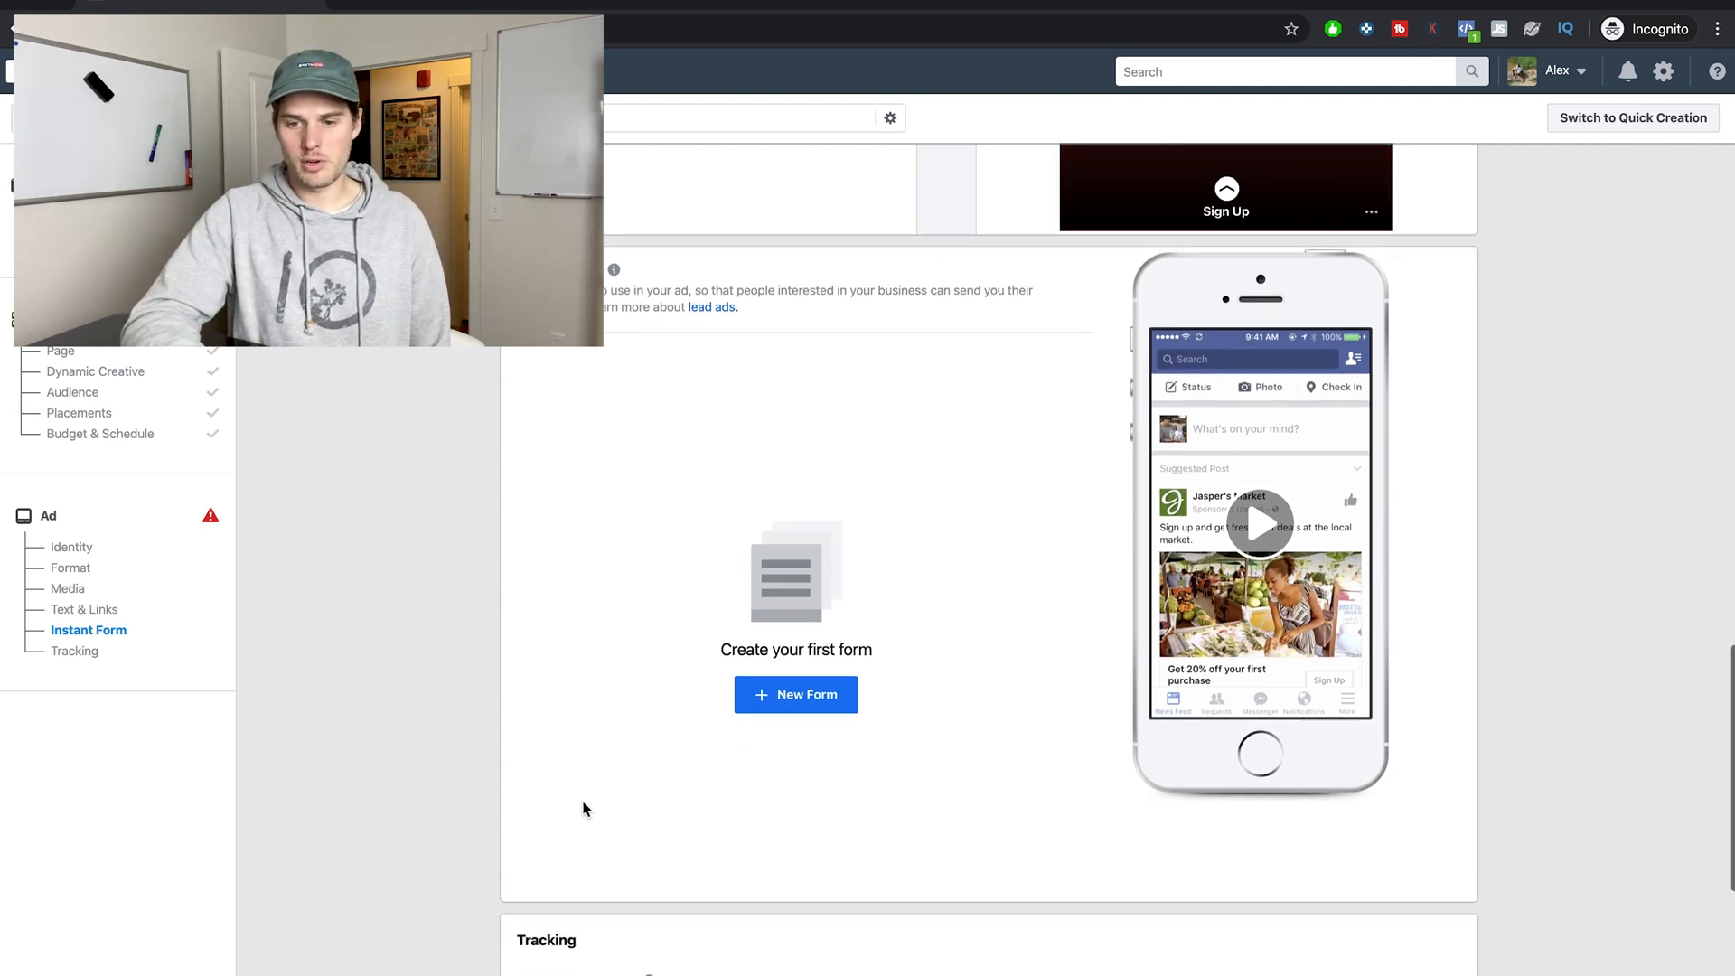
{"action": "left_click", "coordinate": [786, 696]}
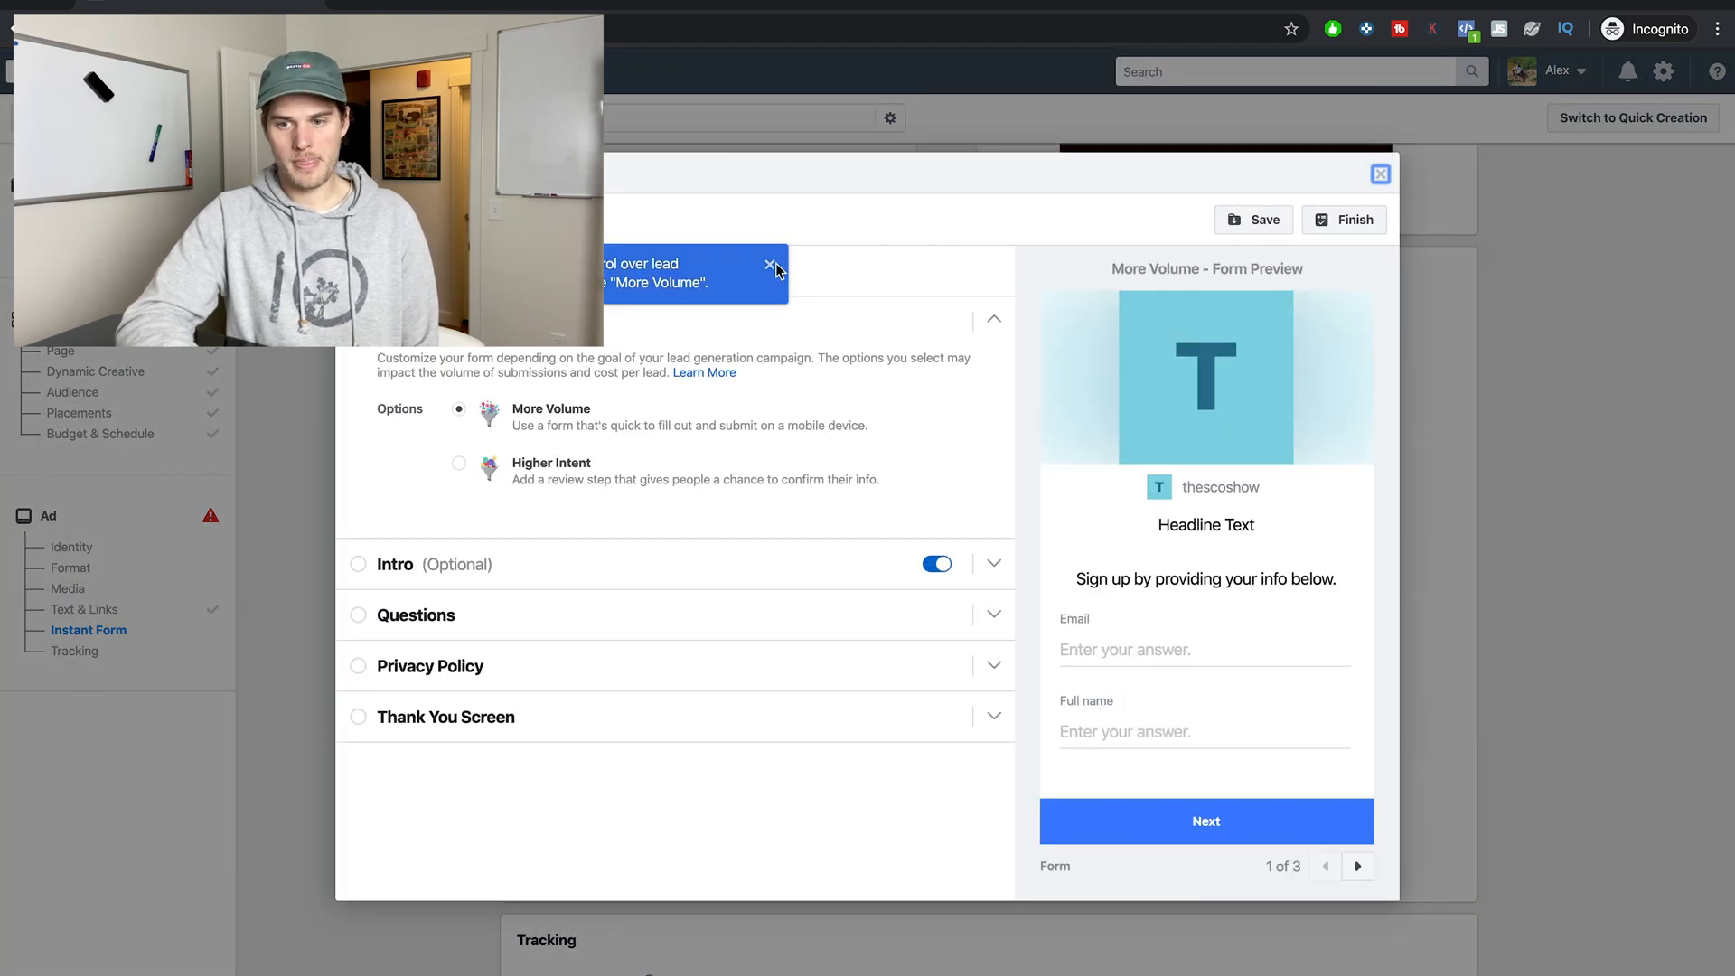
{"action": "left_click", "coordinate": [769, 265]}
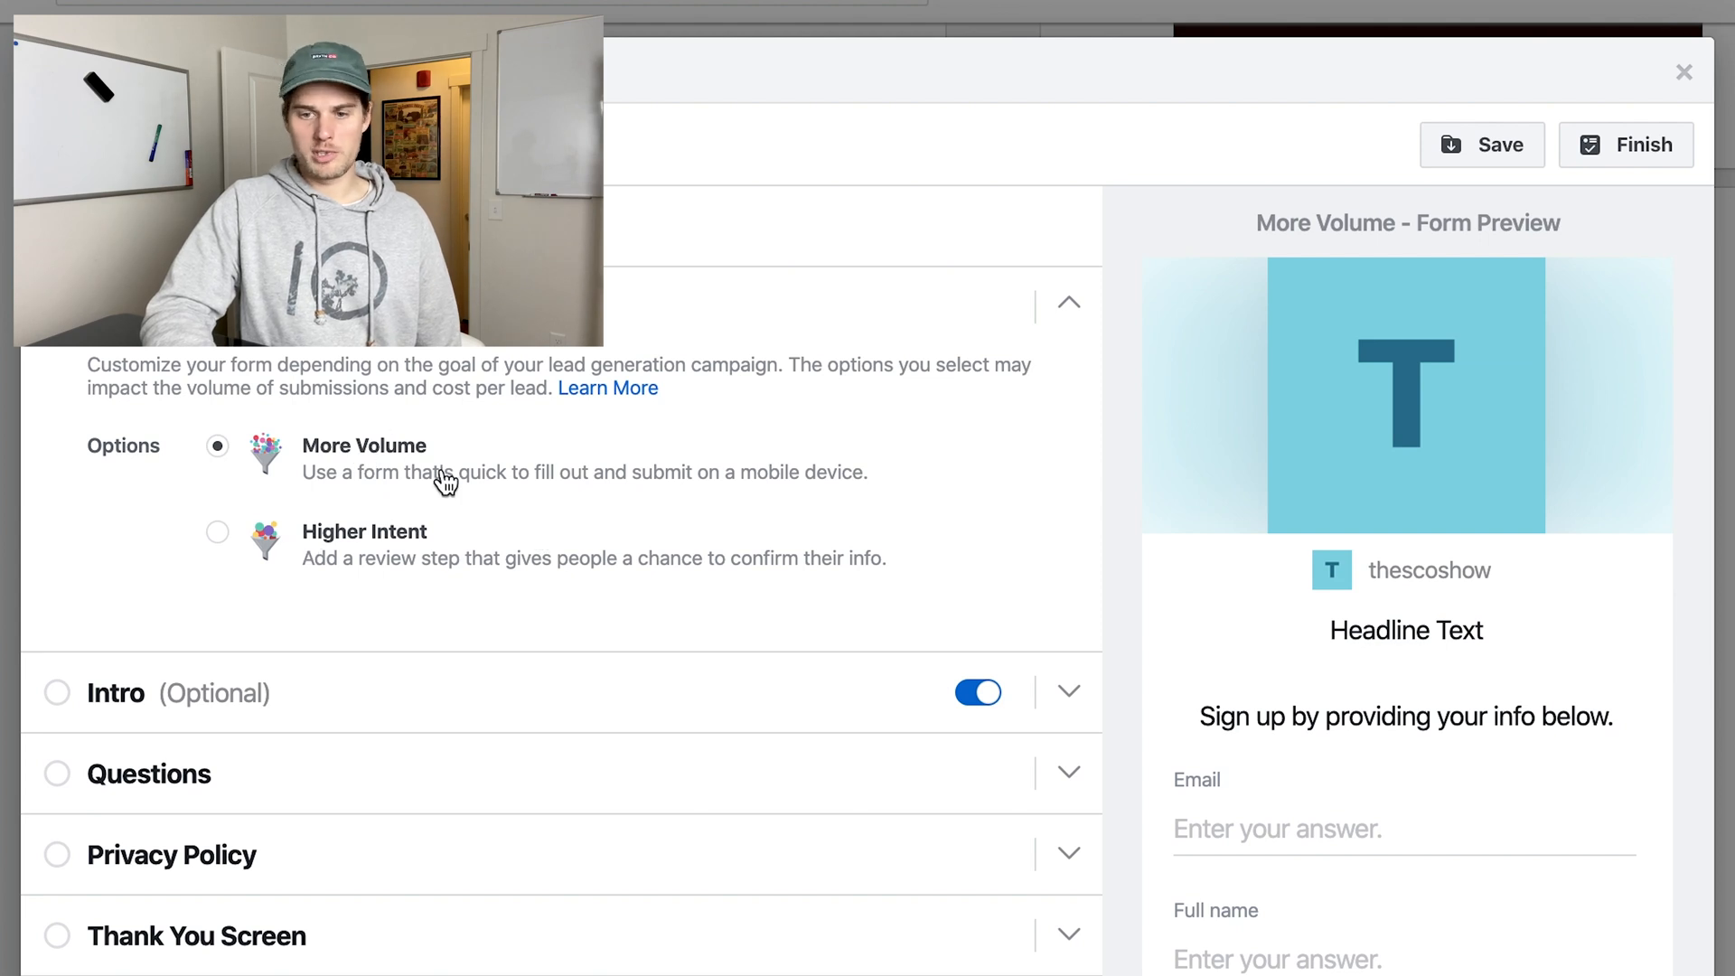
Set the form's intro headline to the suggested "Air Jordan Legacy 312 Black/Camo Green-Black Sz 9. New in Bo".
{"action": "left_click", "coordinate": [1059, 690]}
{"action": "left_click", "coordinate": [297, 467]}
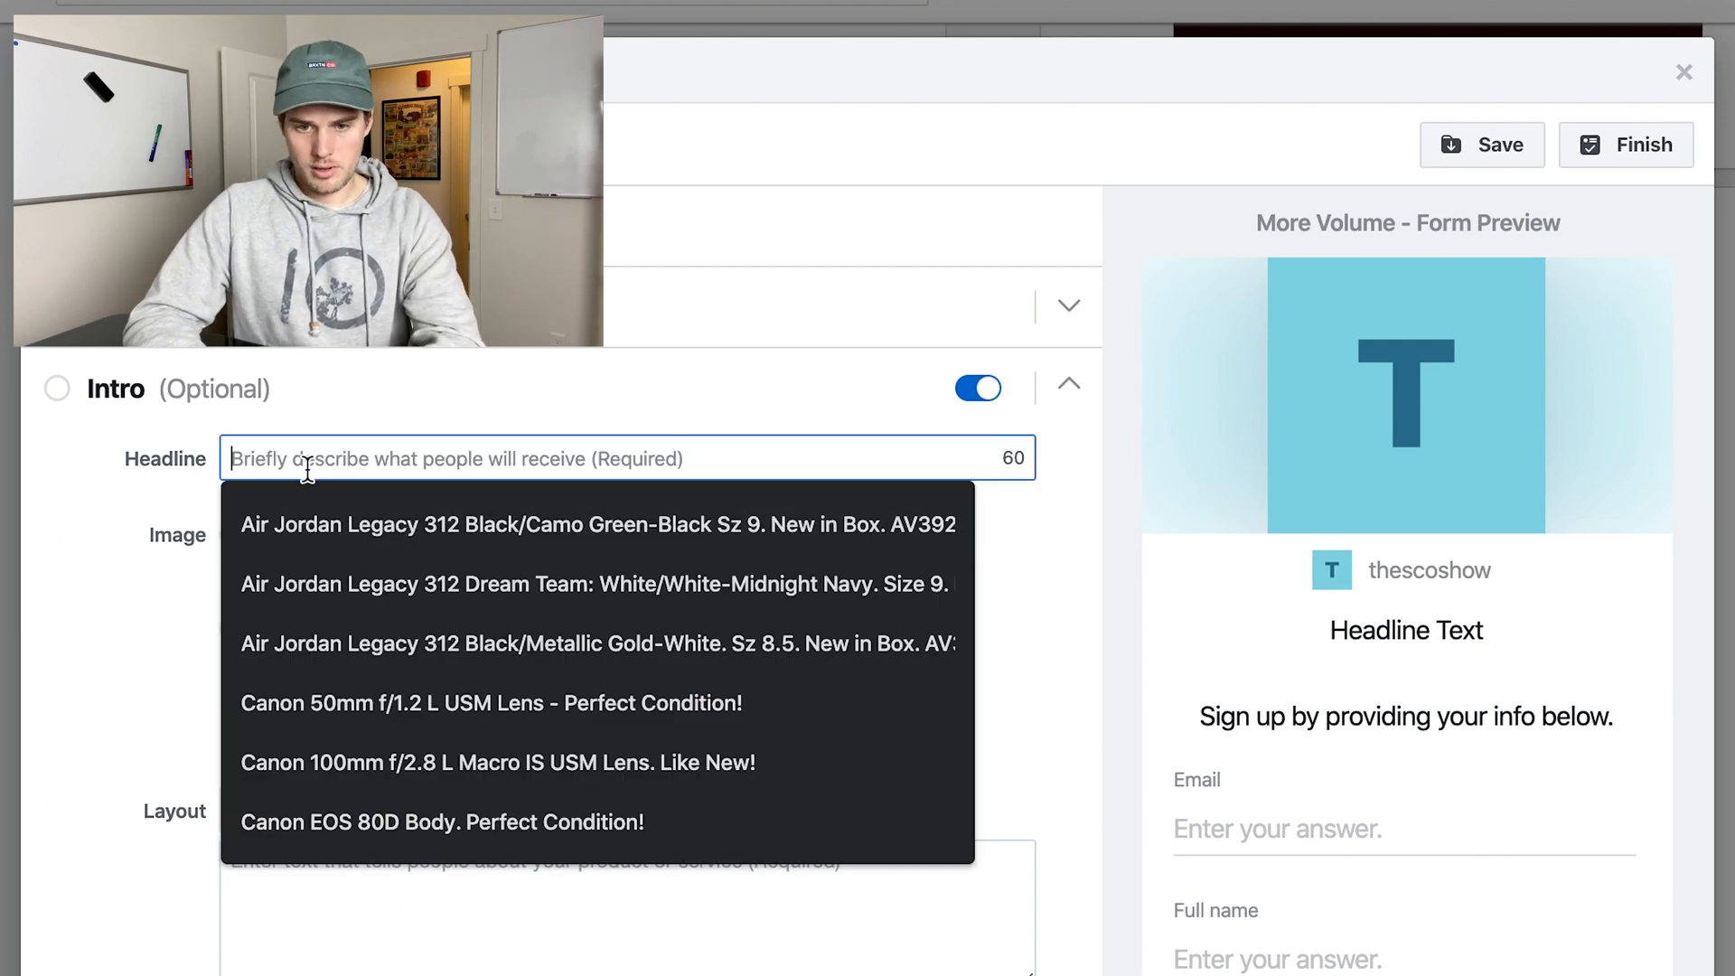
{"action": "left_click", "coordinate": [410, 523]}
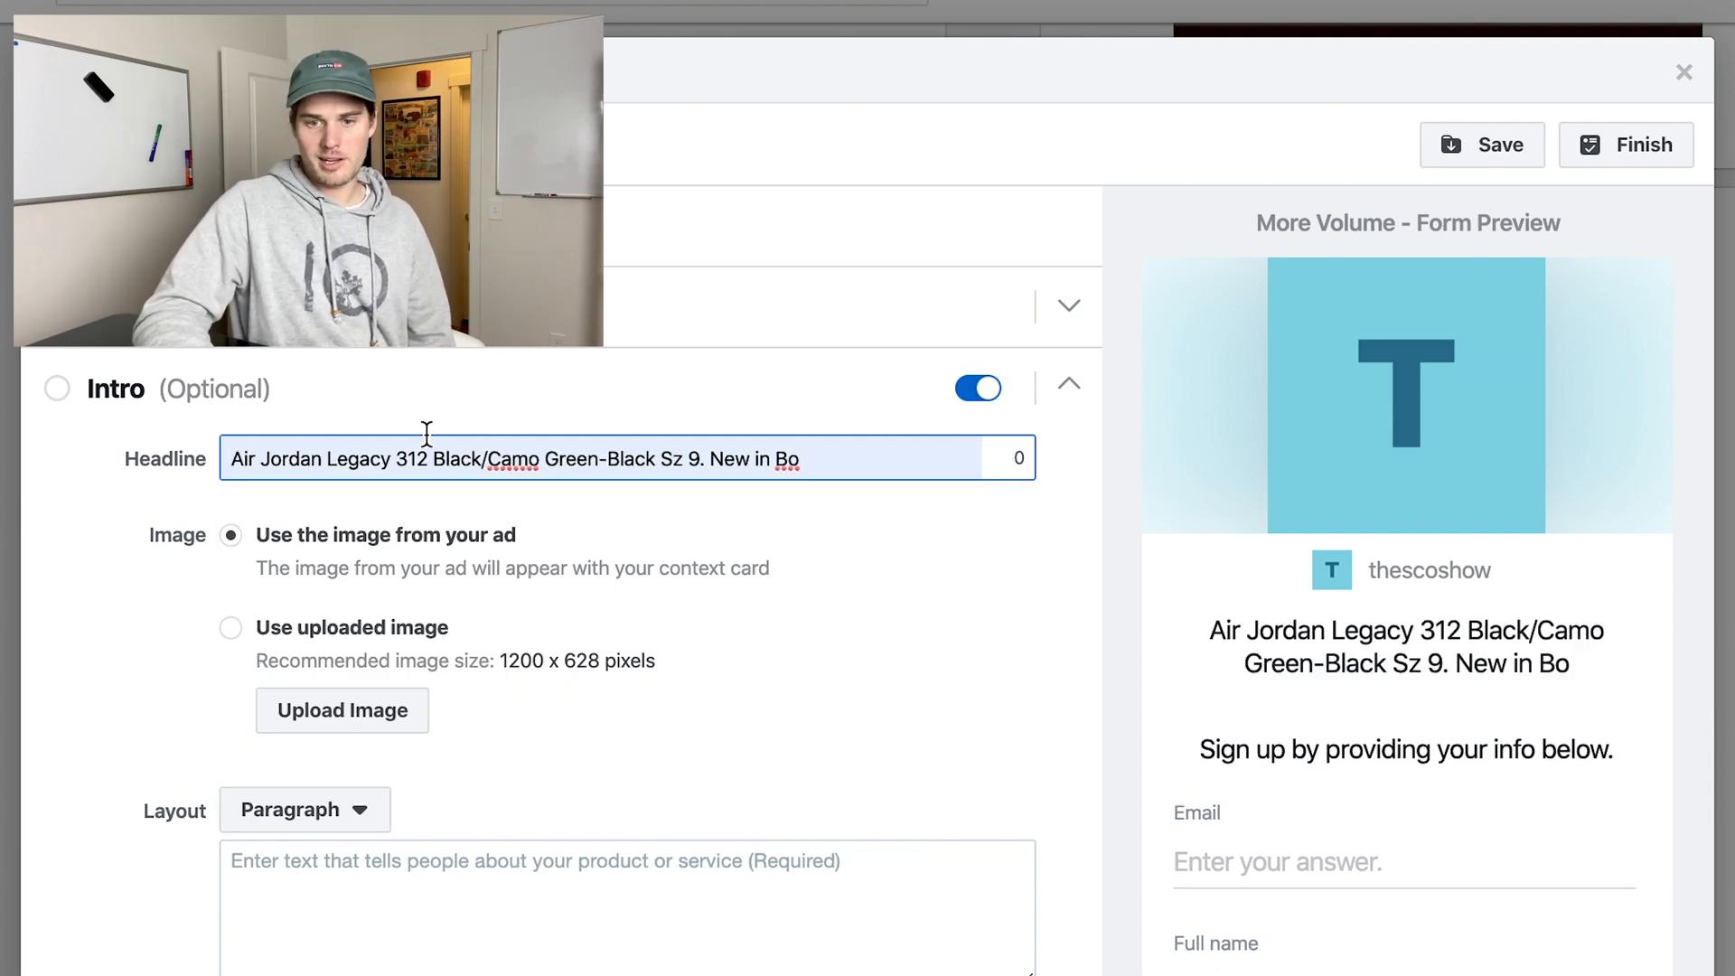
Switch the intro image to an uploaded image and enter "this is where you type aragraph stuff" as the intro paragraph.
{"action": "left_click", "coordinate": [316, 712]}
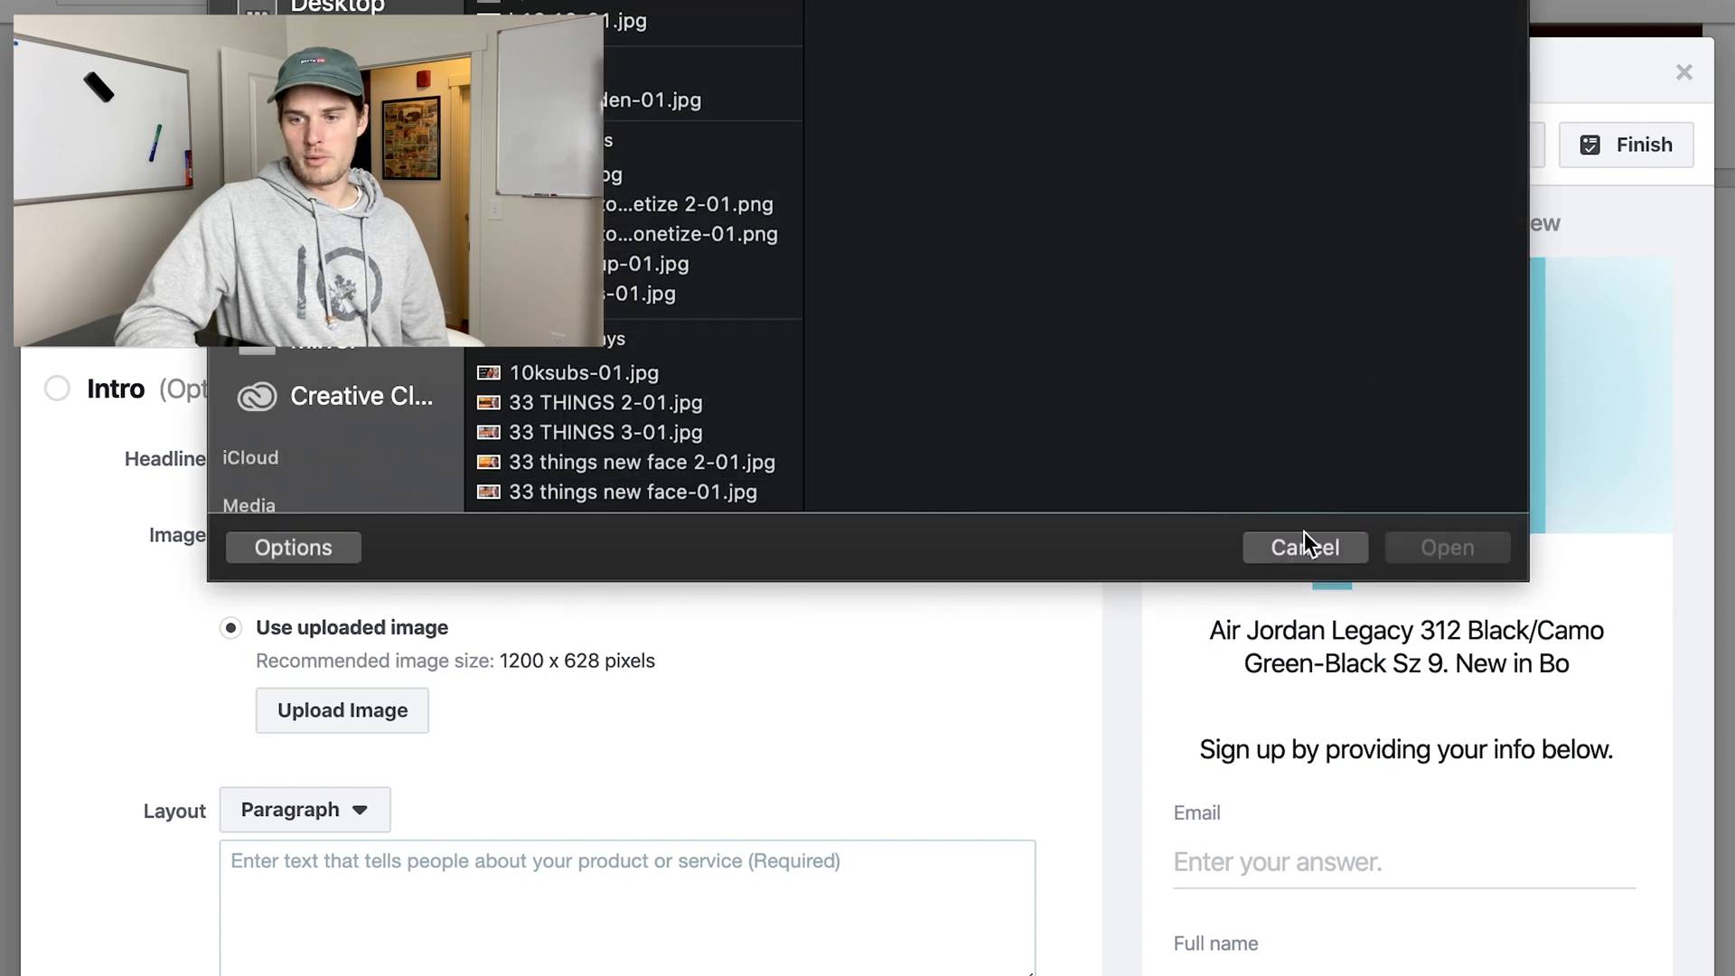
{"action": "left_click", "coordinate": [1305, 545]}
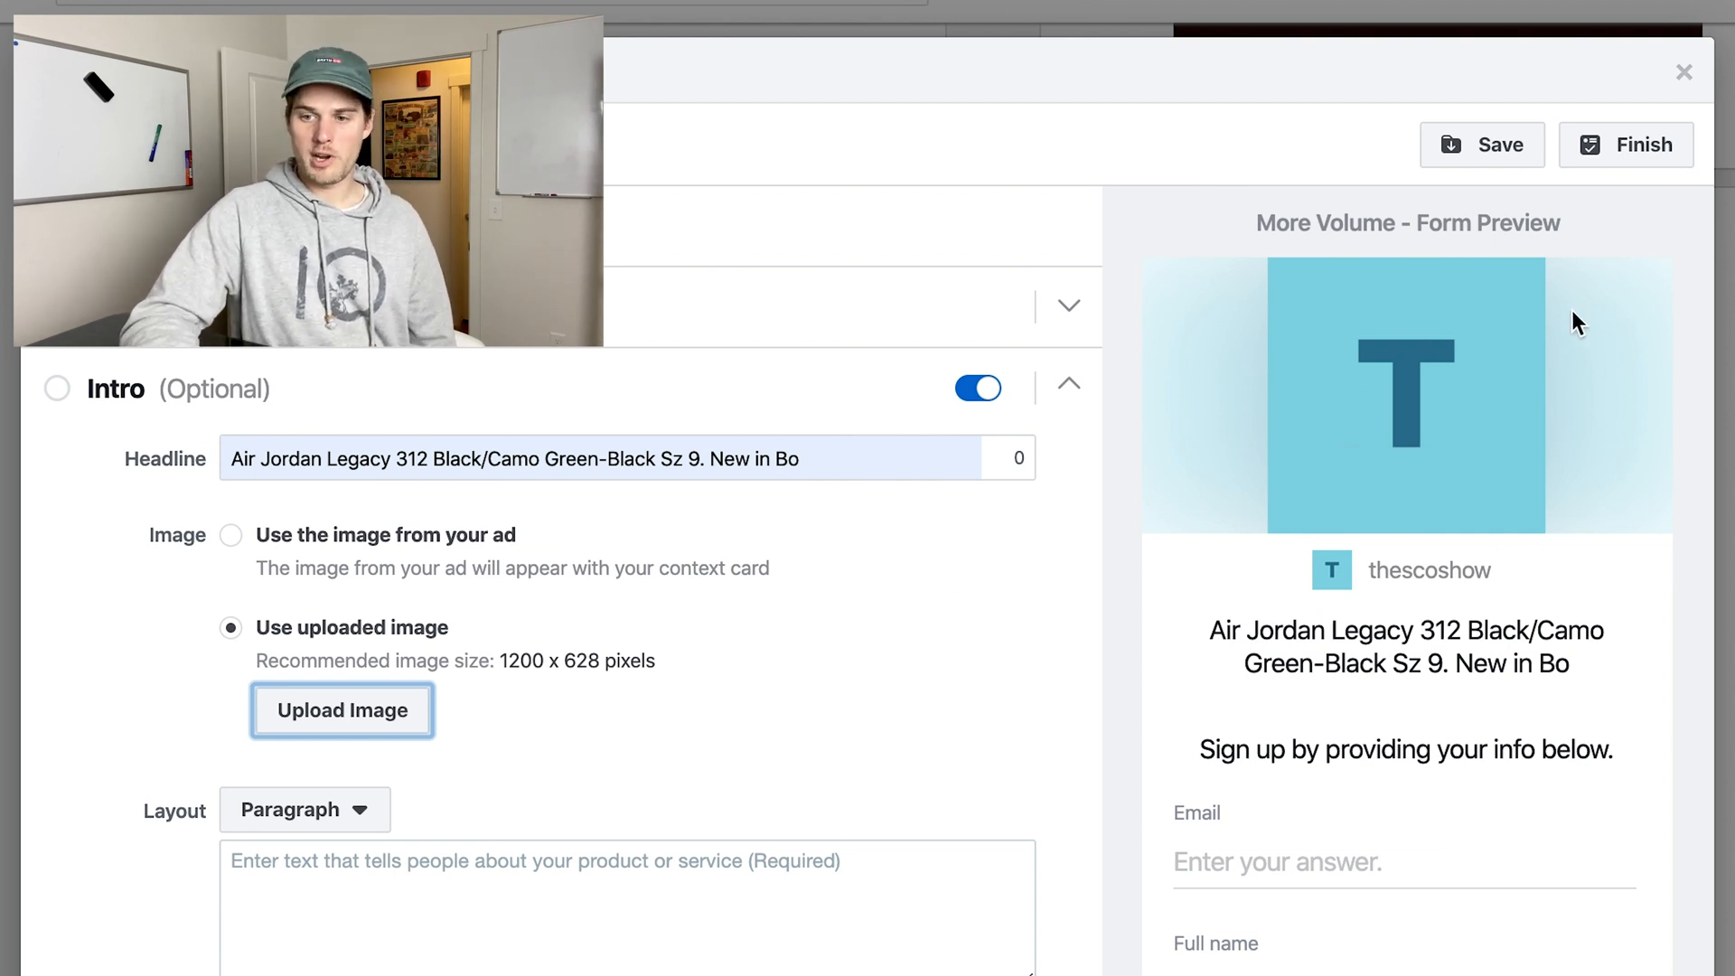
{"action": "scroll", "coordinate": [794, 600], "scroll_direction": "down", "scroll_amount": 2}
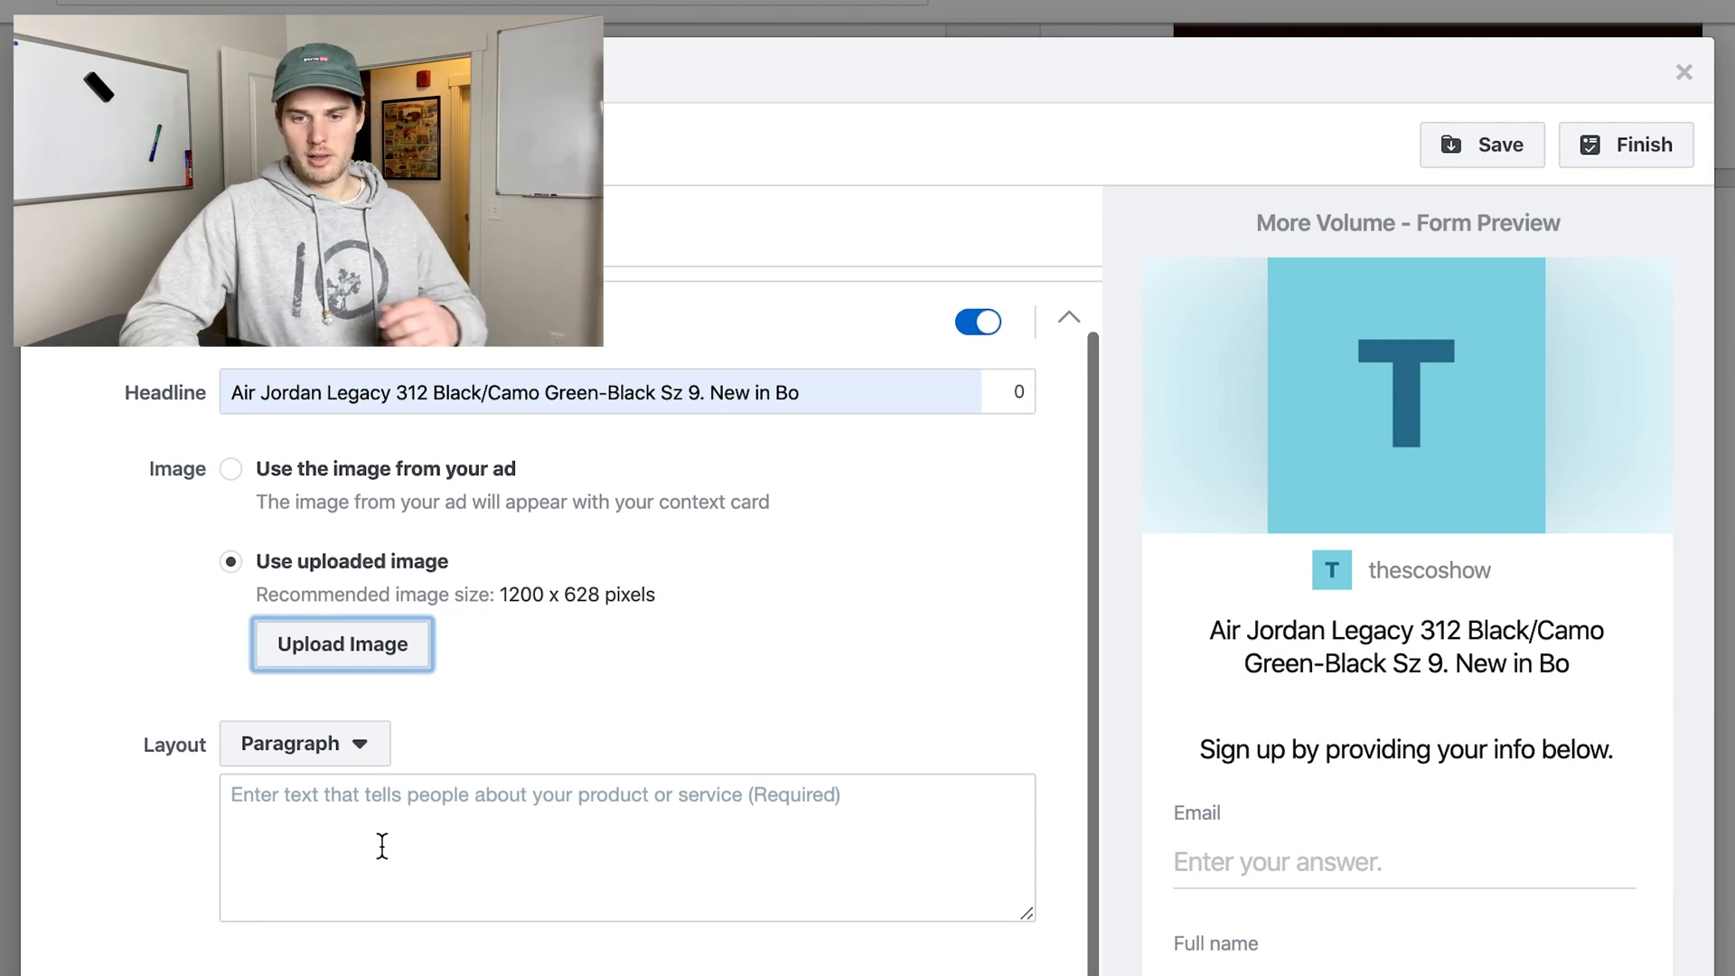
{"action": "left_click", "coordinate": [368, 867]}
{"action": "type", "text": "this is where you type aragraph "}
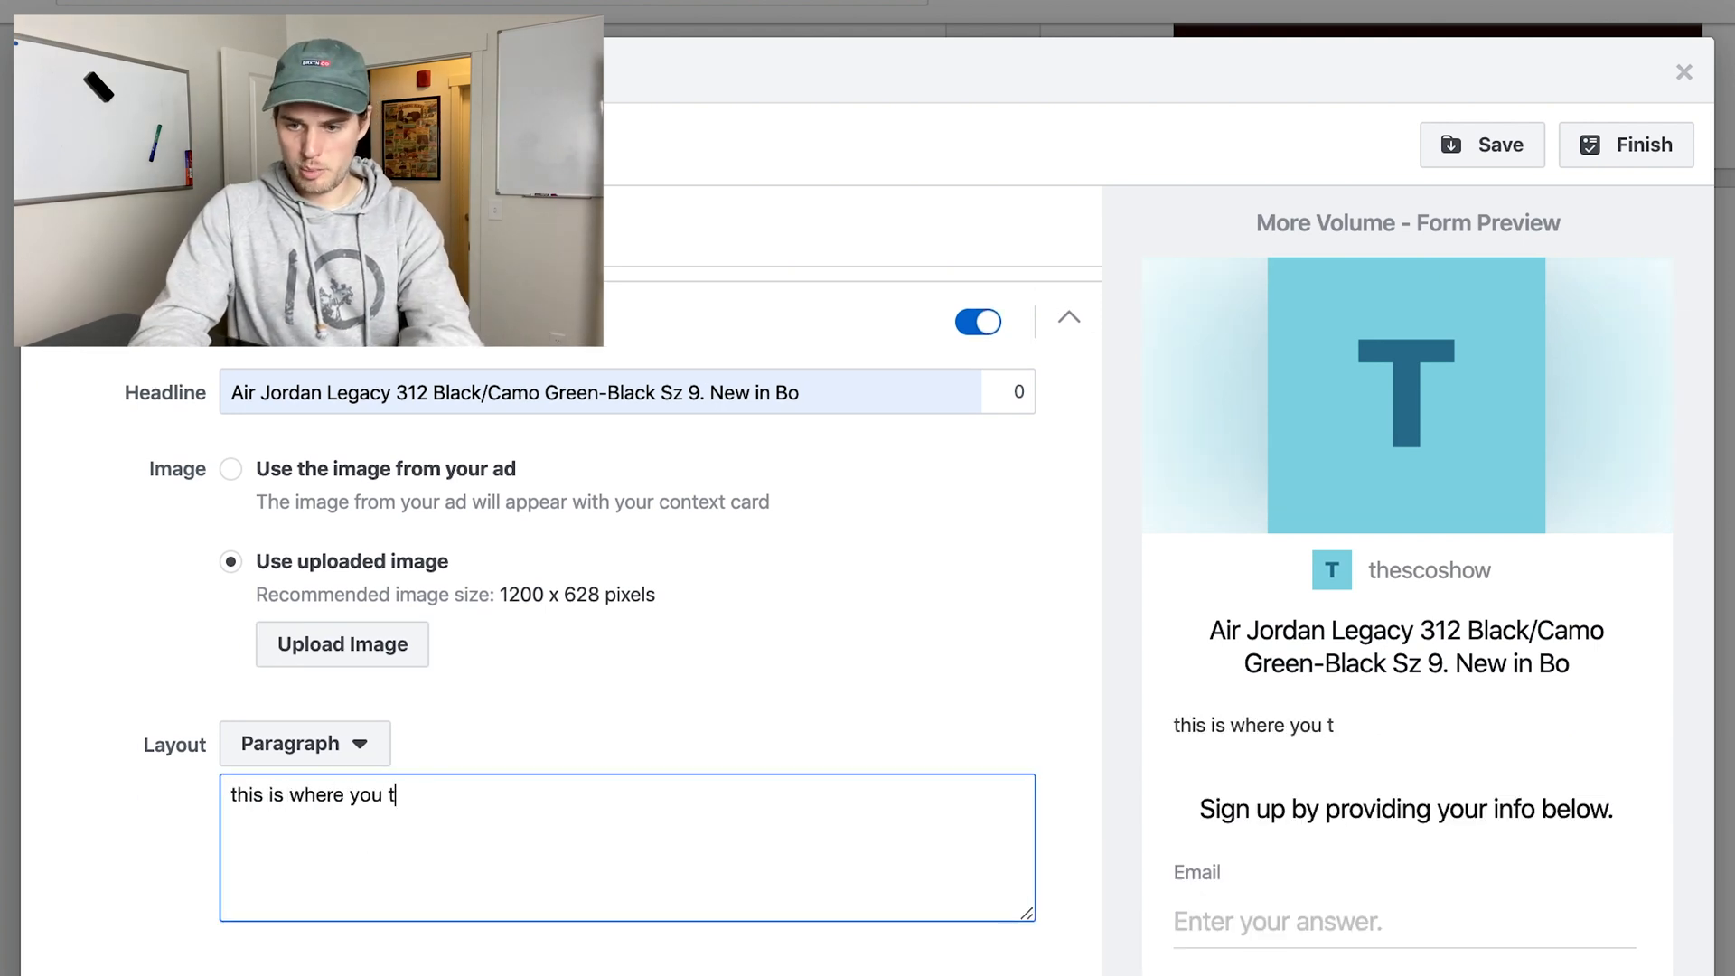
{"action": "type", "text": "stuff"}
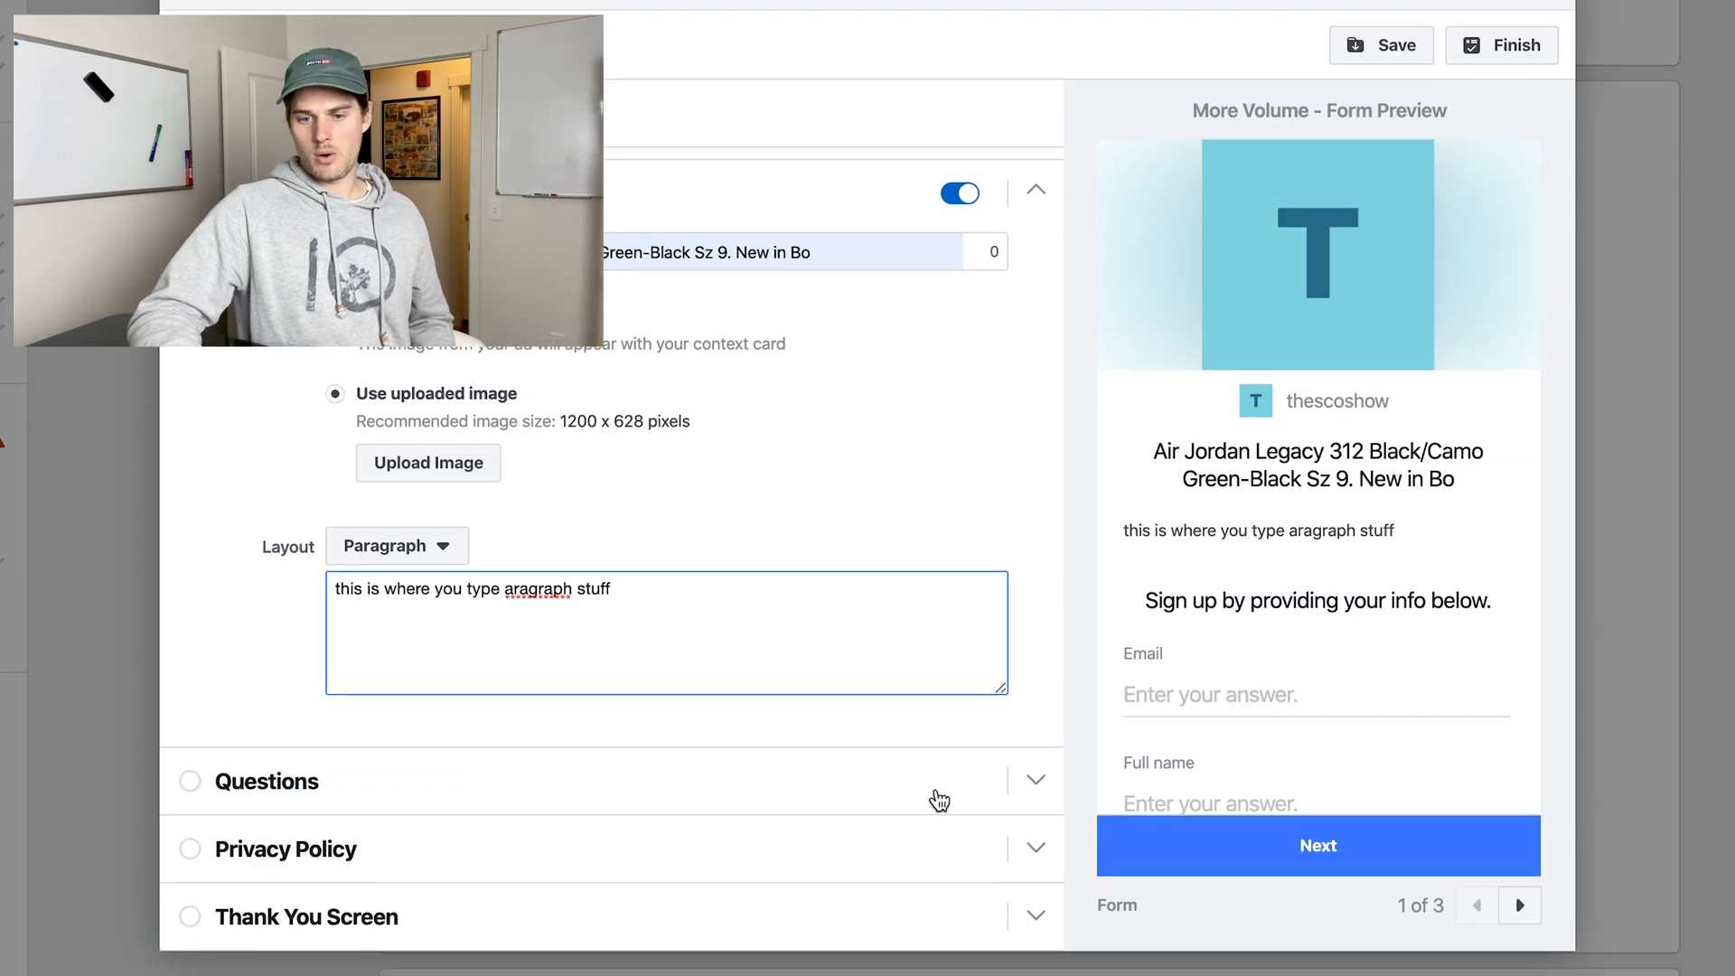
Open the form's questions section and delete the Full name question.
{"action": "left_click", "coordinate": [937, 798]}
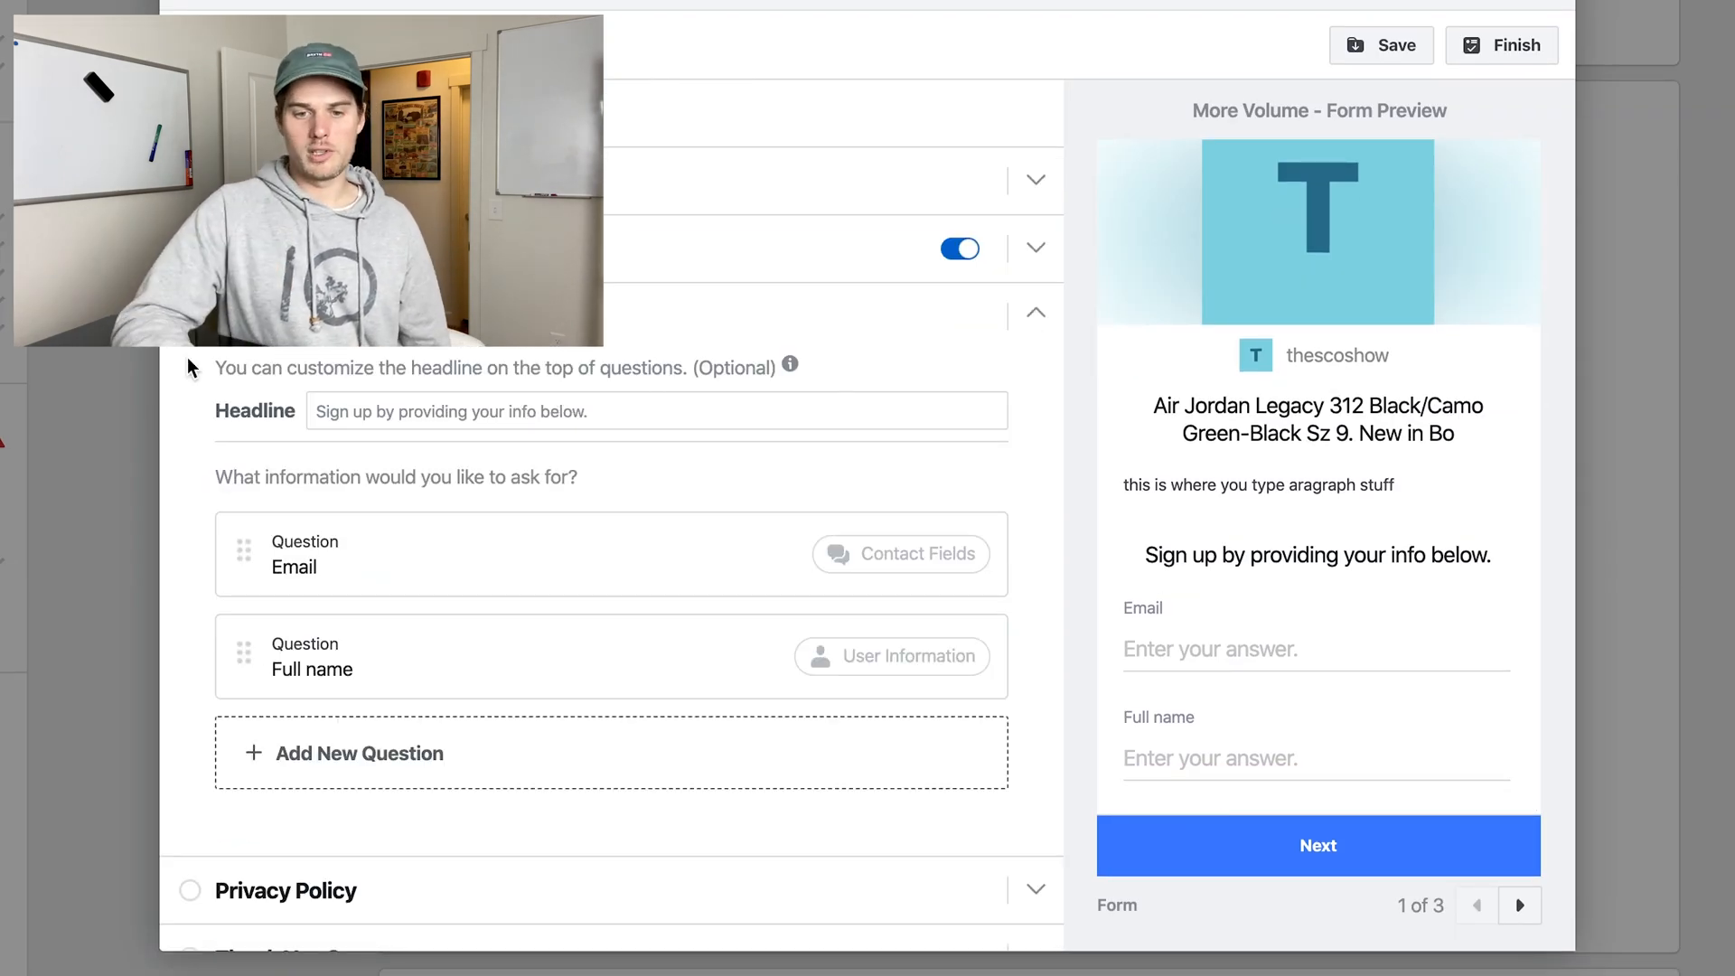
{"action": "scroll", "coordinate": [189, 367], "scroll_direction": "down", "scroll_amount": 1}
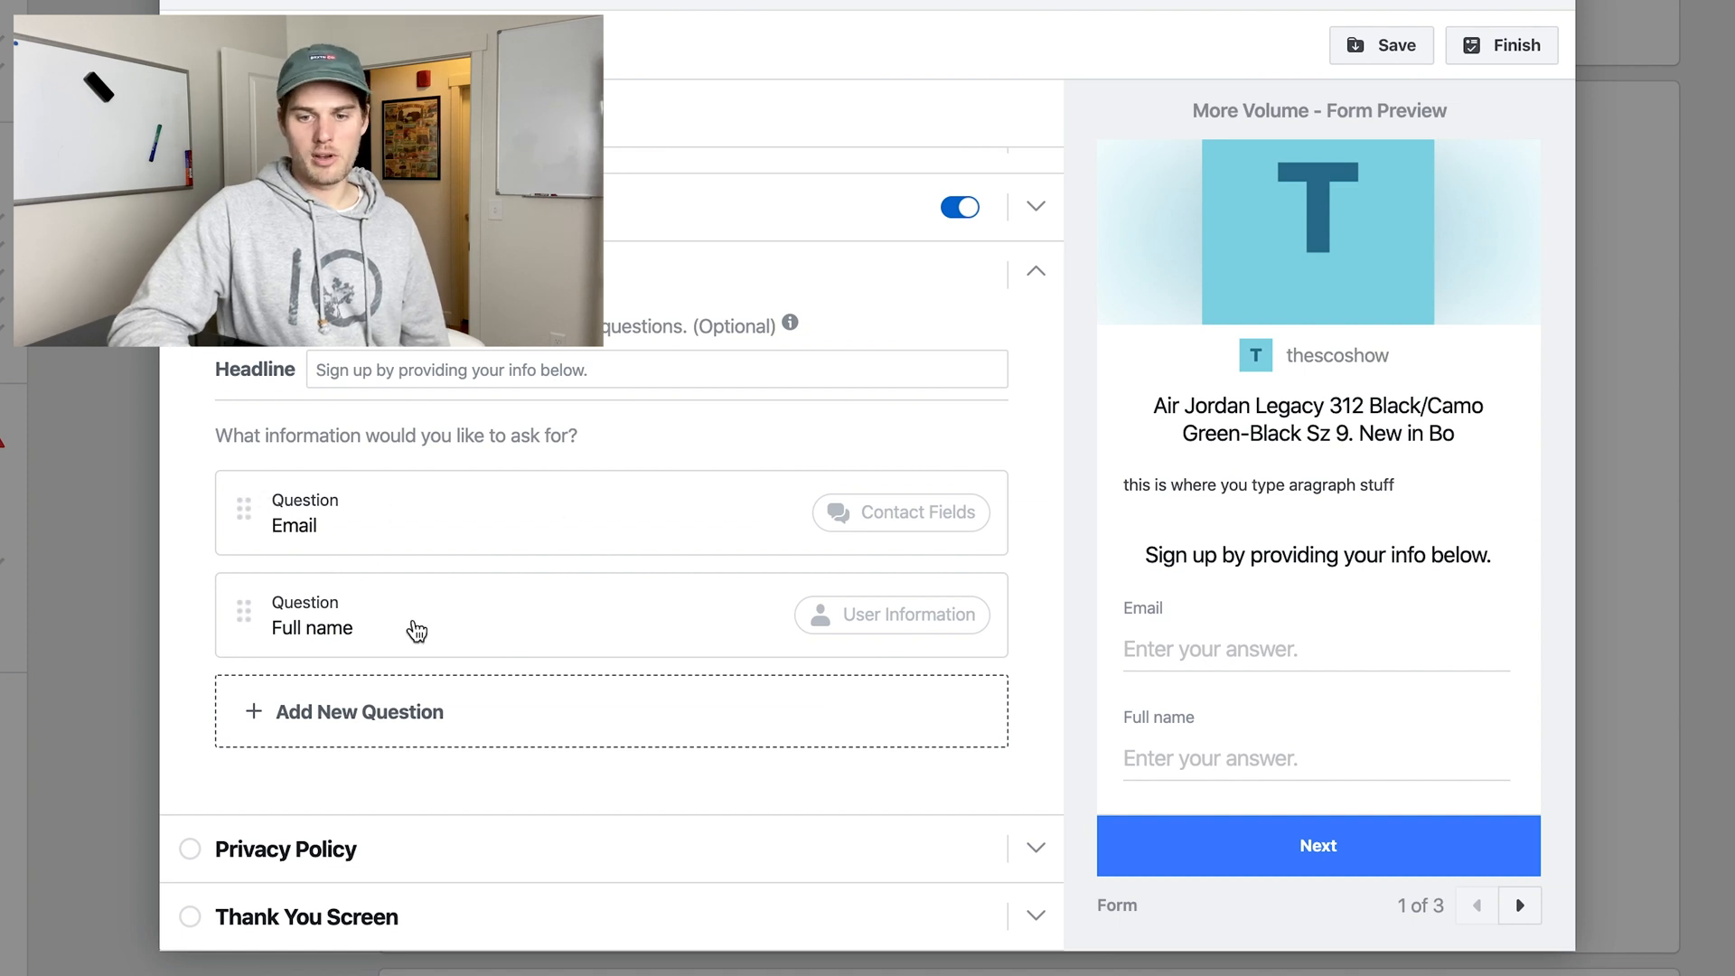
{"action": "left_click", "coordinate": [562, 626]}
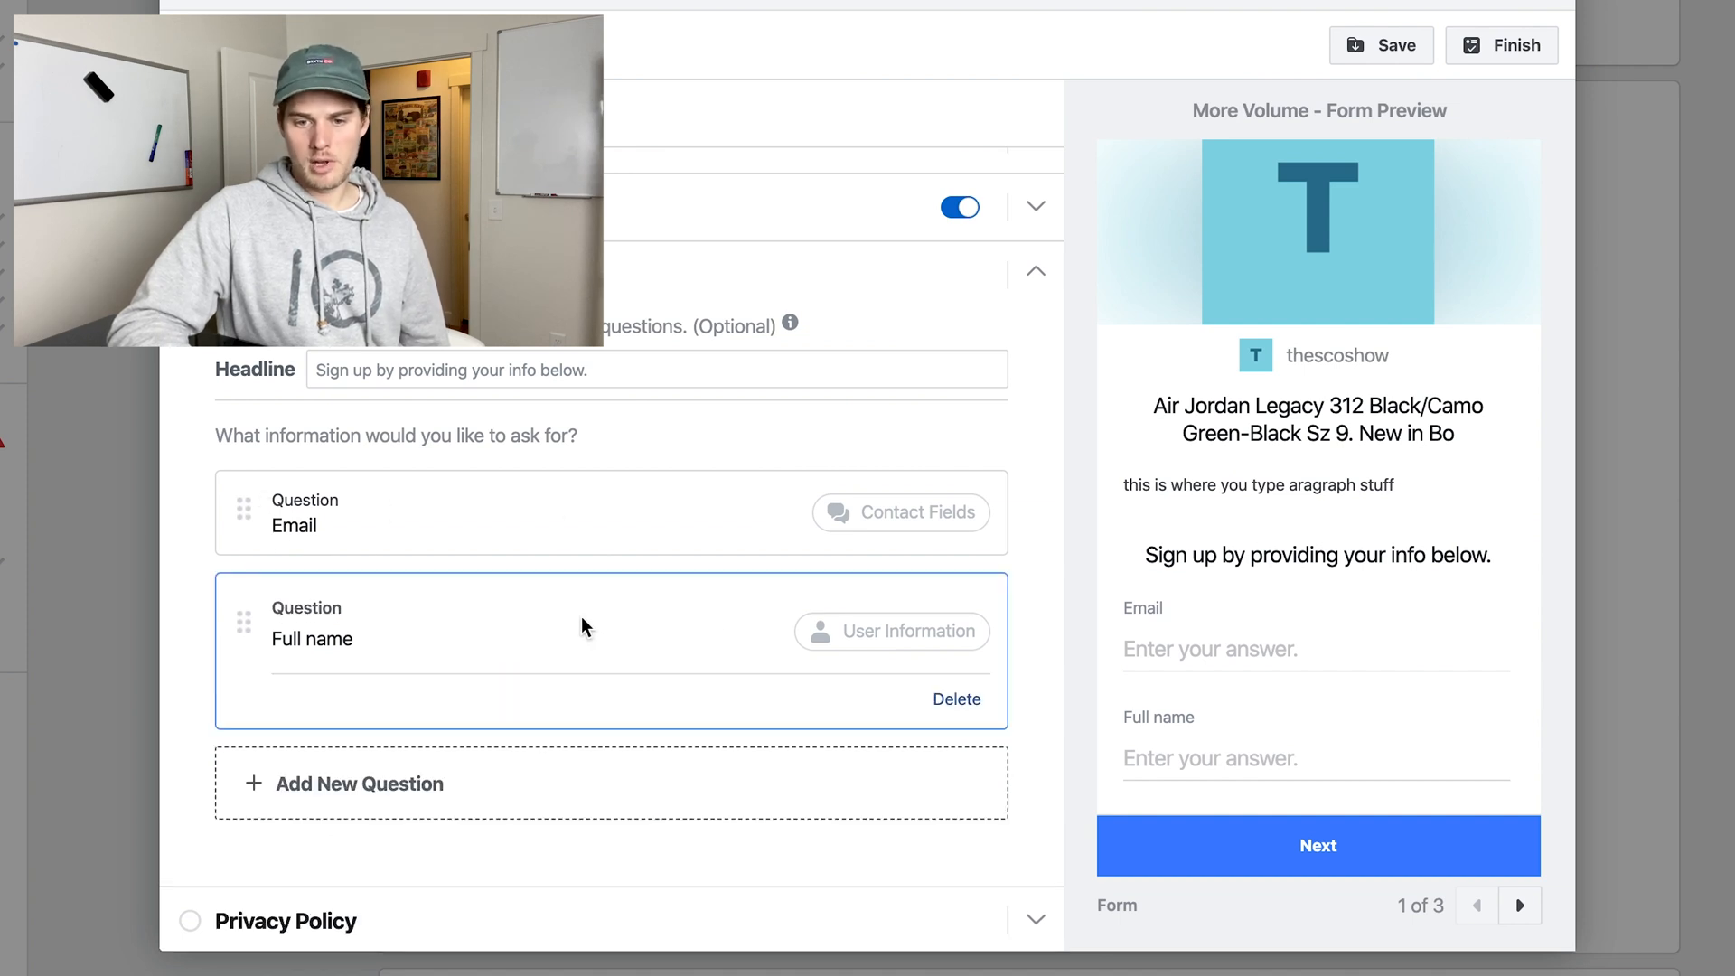
{"action": "left_click", "coordinate": [956, 698]}
Add the prefill questions First name, from the user information, and Date of birth, from the demographic questions.
{"action": "left_click", "coordinate": [352, 659]}
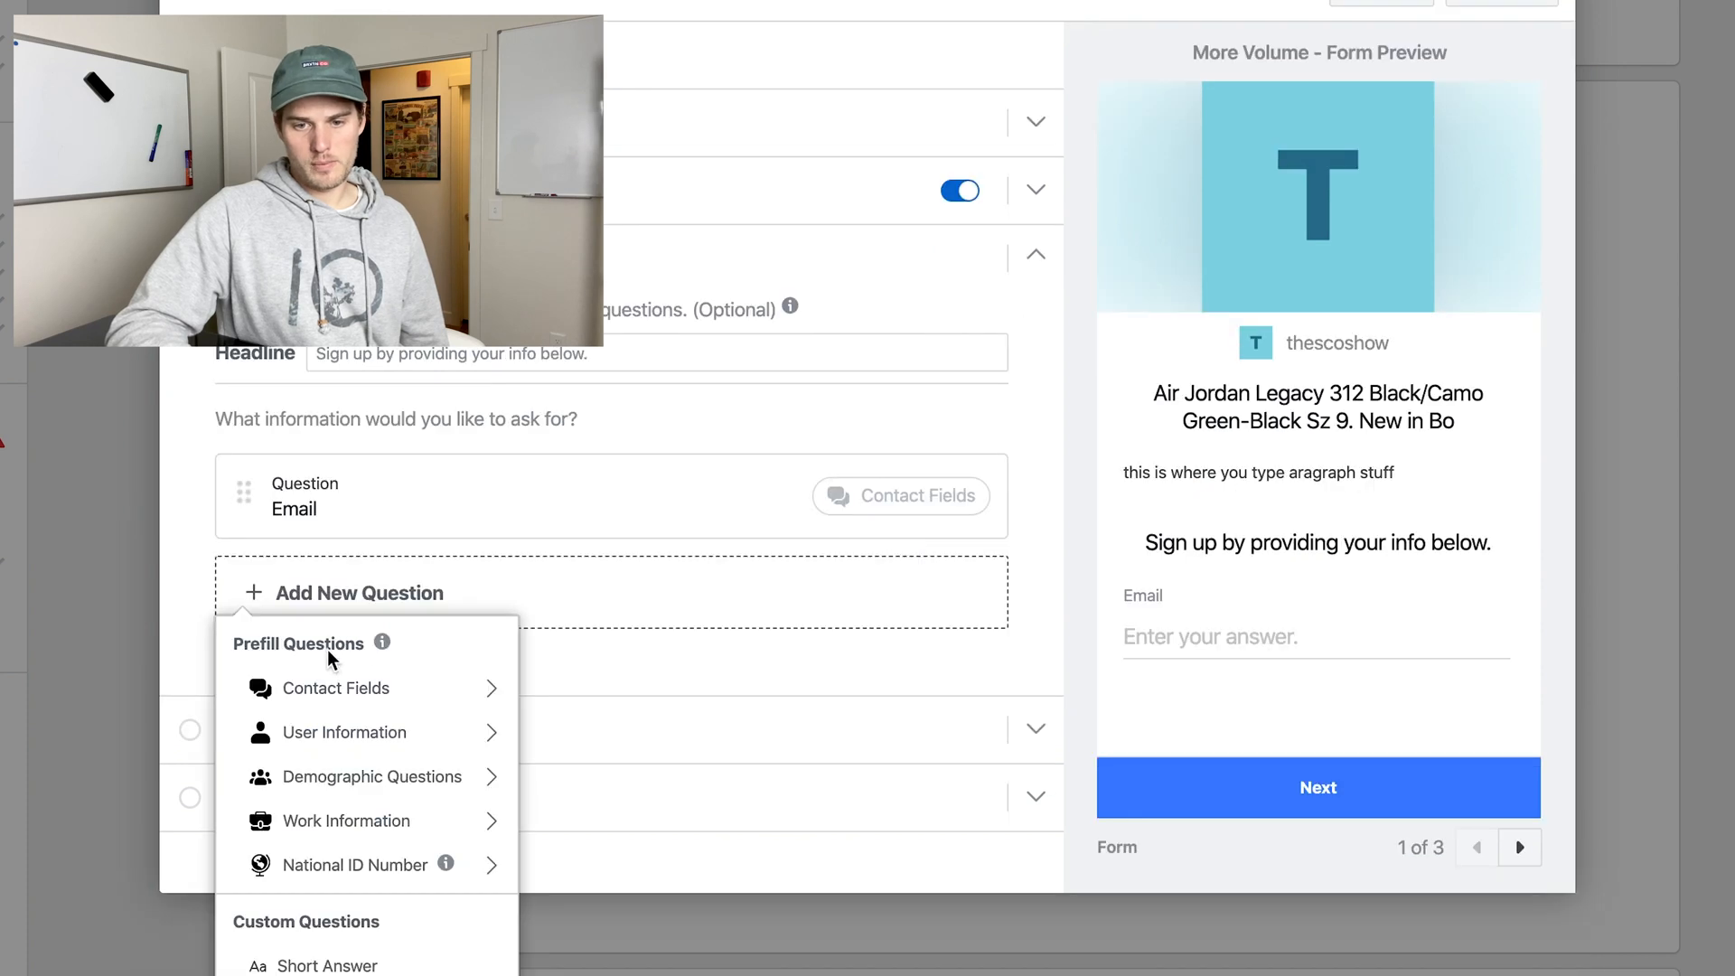
{"action": "mouse_move", "coordinate": [443, 768]}
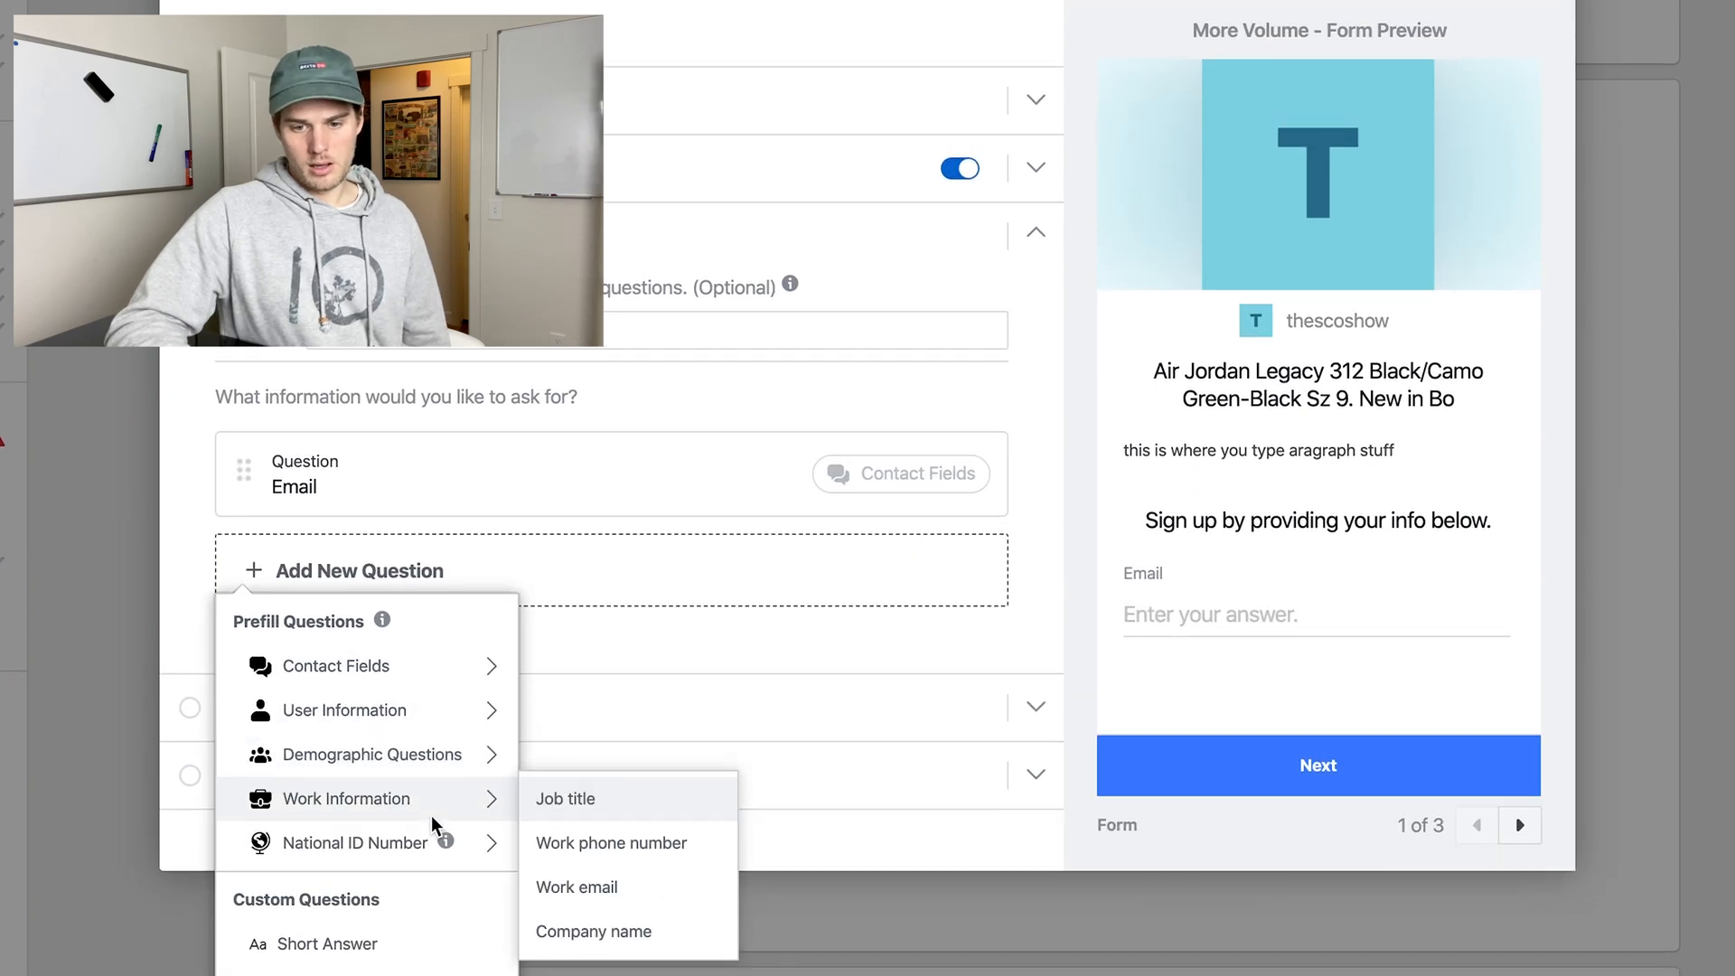
{"action": "mouse_move", "coordinate": [342, 720]}
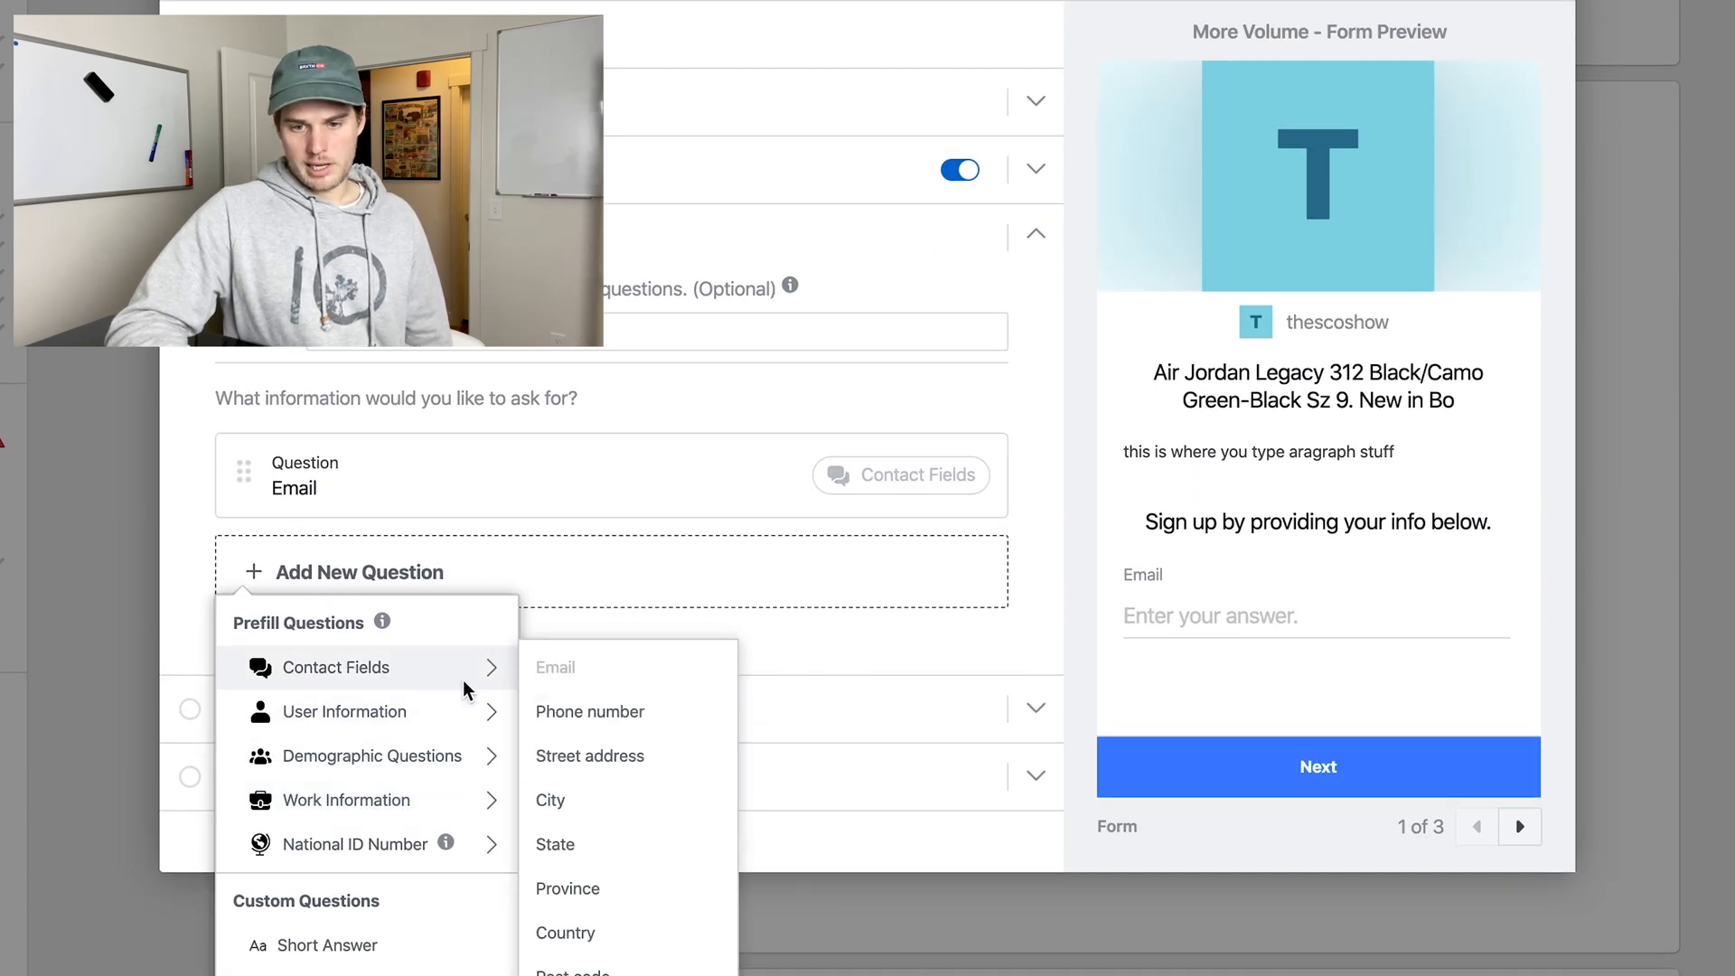
{"action": "left_click", "coordinate": [600, 759]}
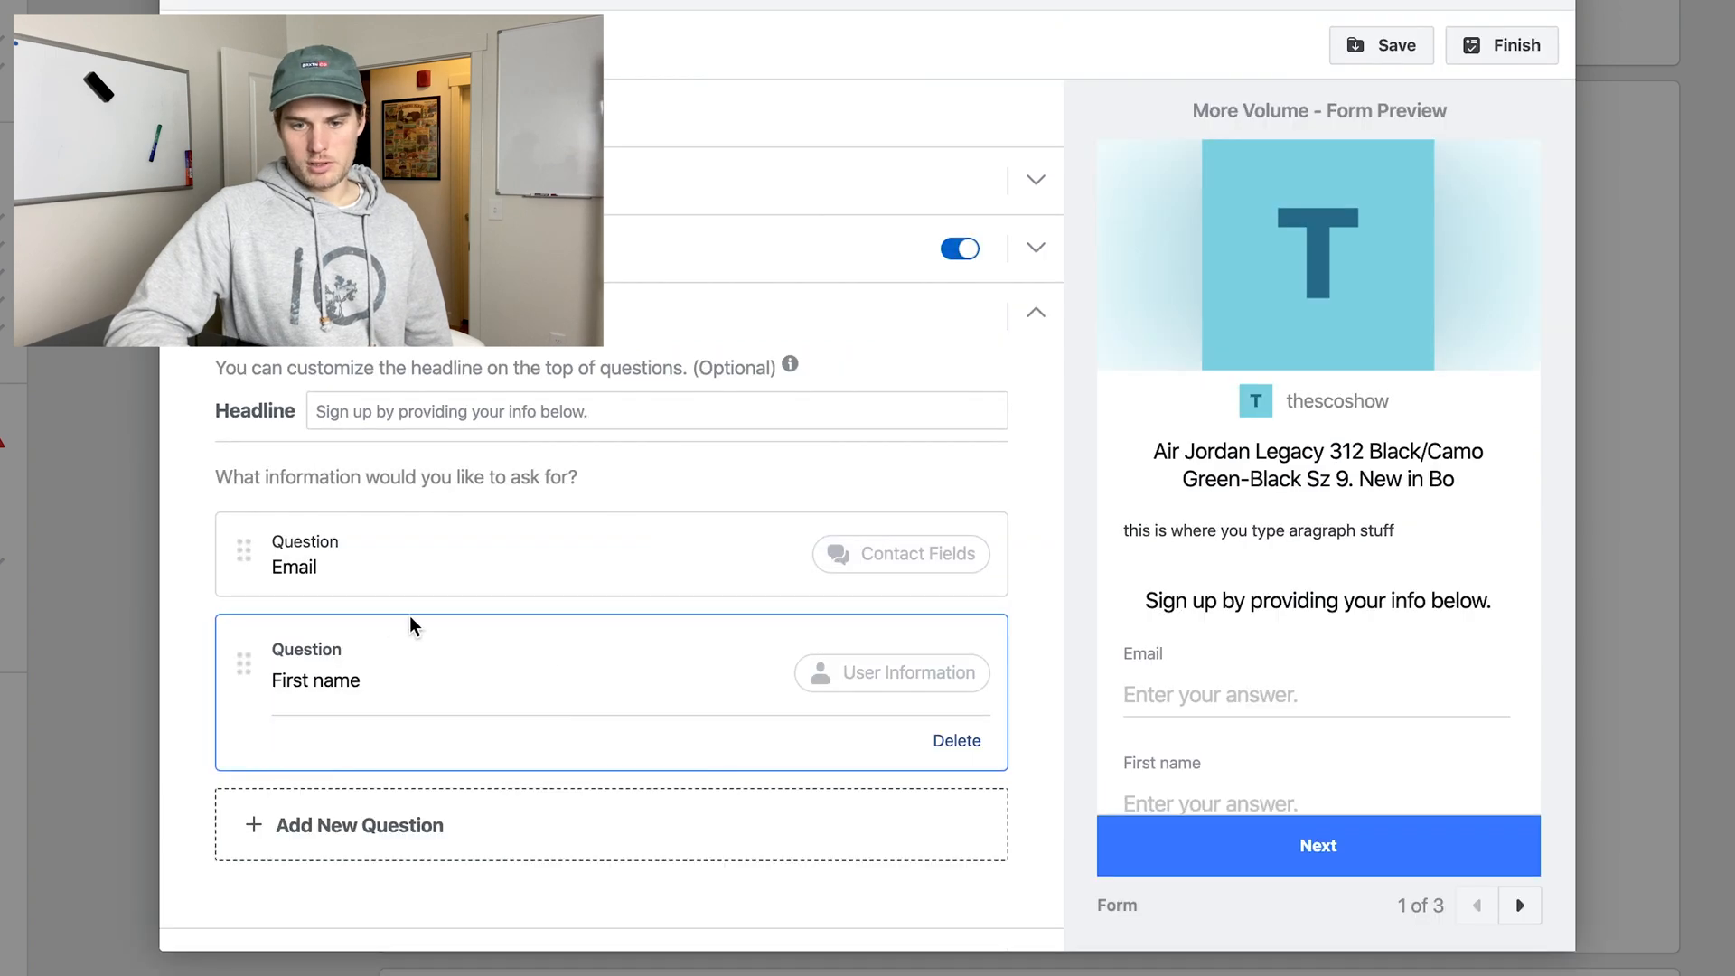
{"action": "left_click", "coordinate": [452, 825]}
{"action": "mouse_move", "coordinate": [388, 750]}
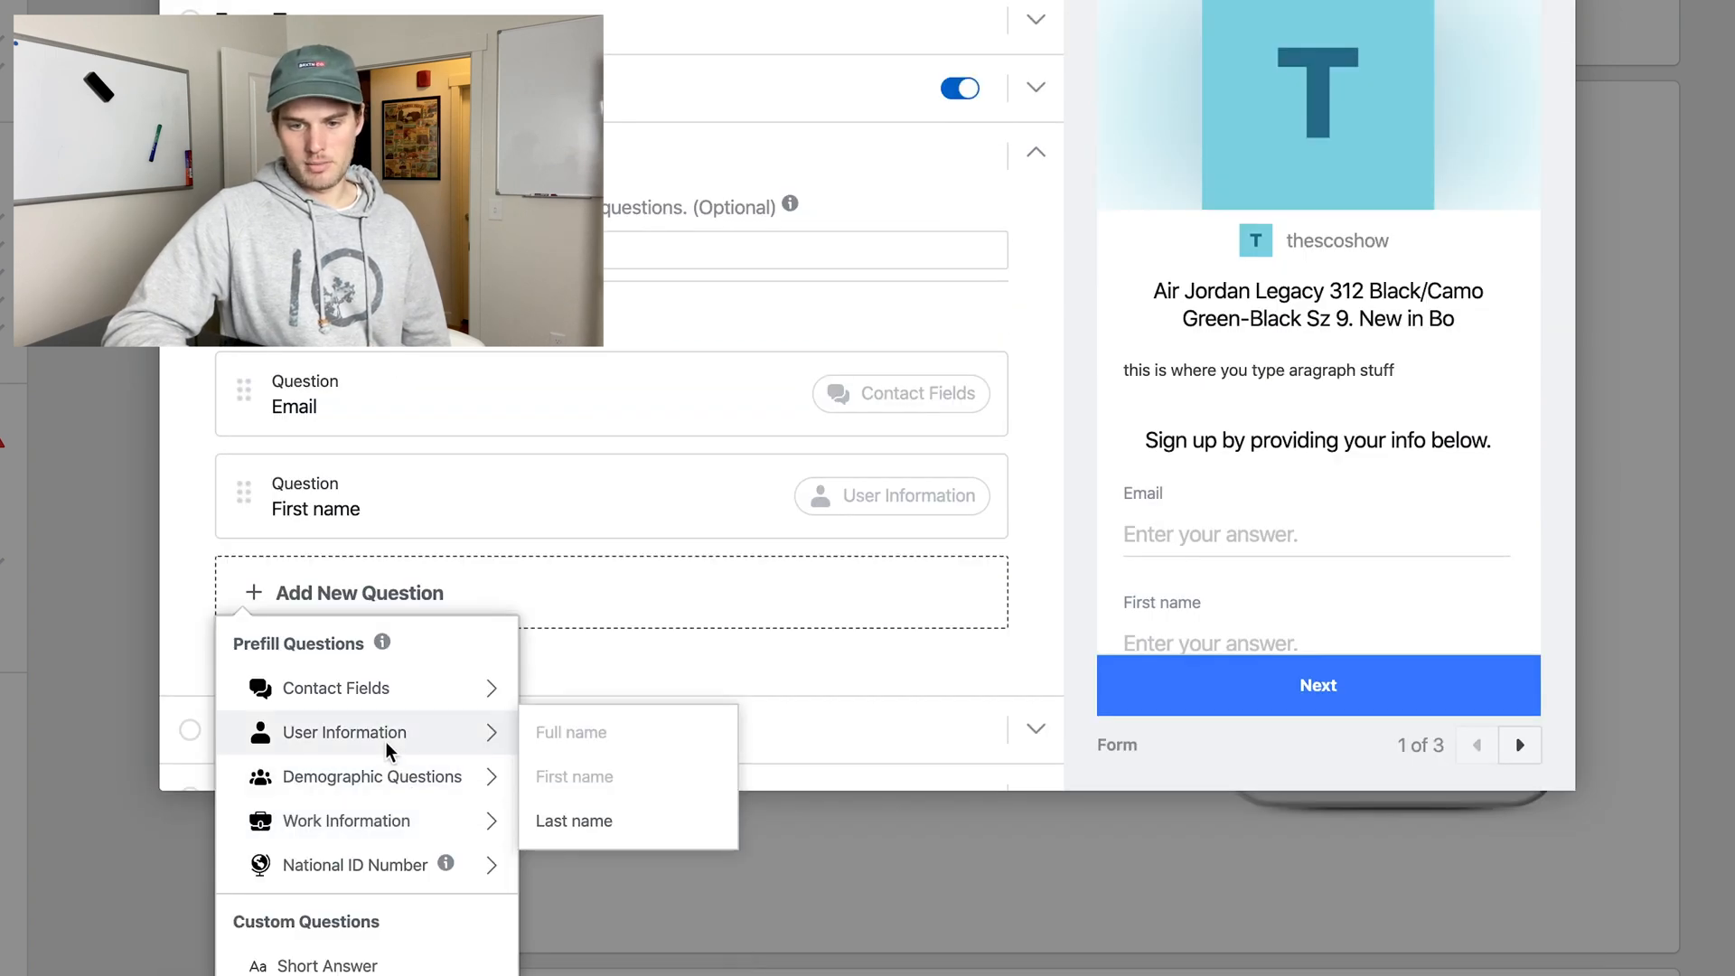
{"action": "mouse_move", "coordinate": [394, 781]}
{"action": "left_click", "coordinate": [545, 779]}
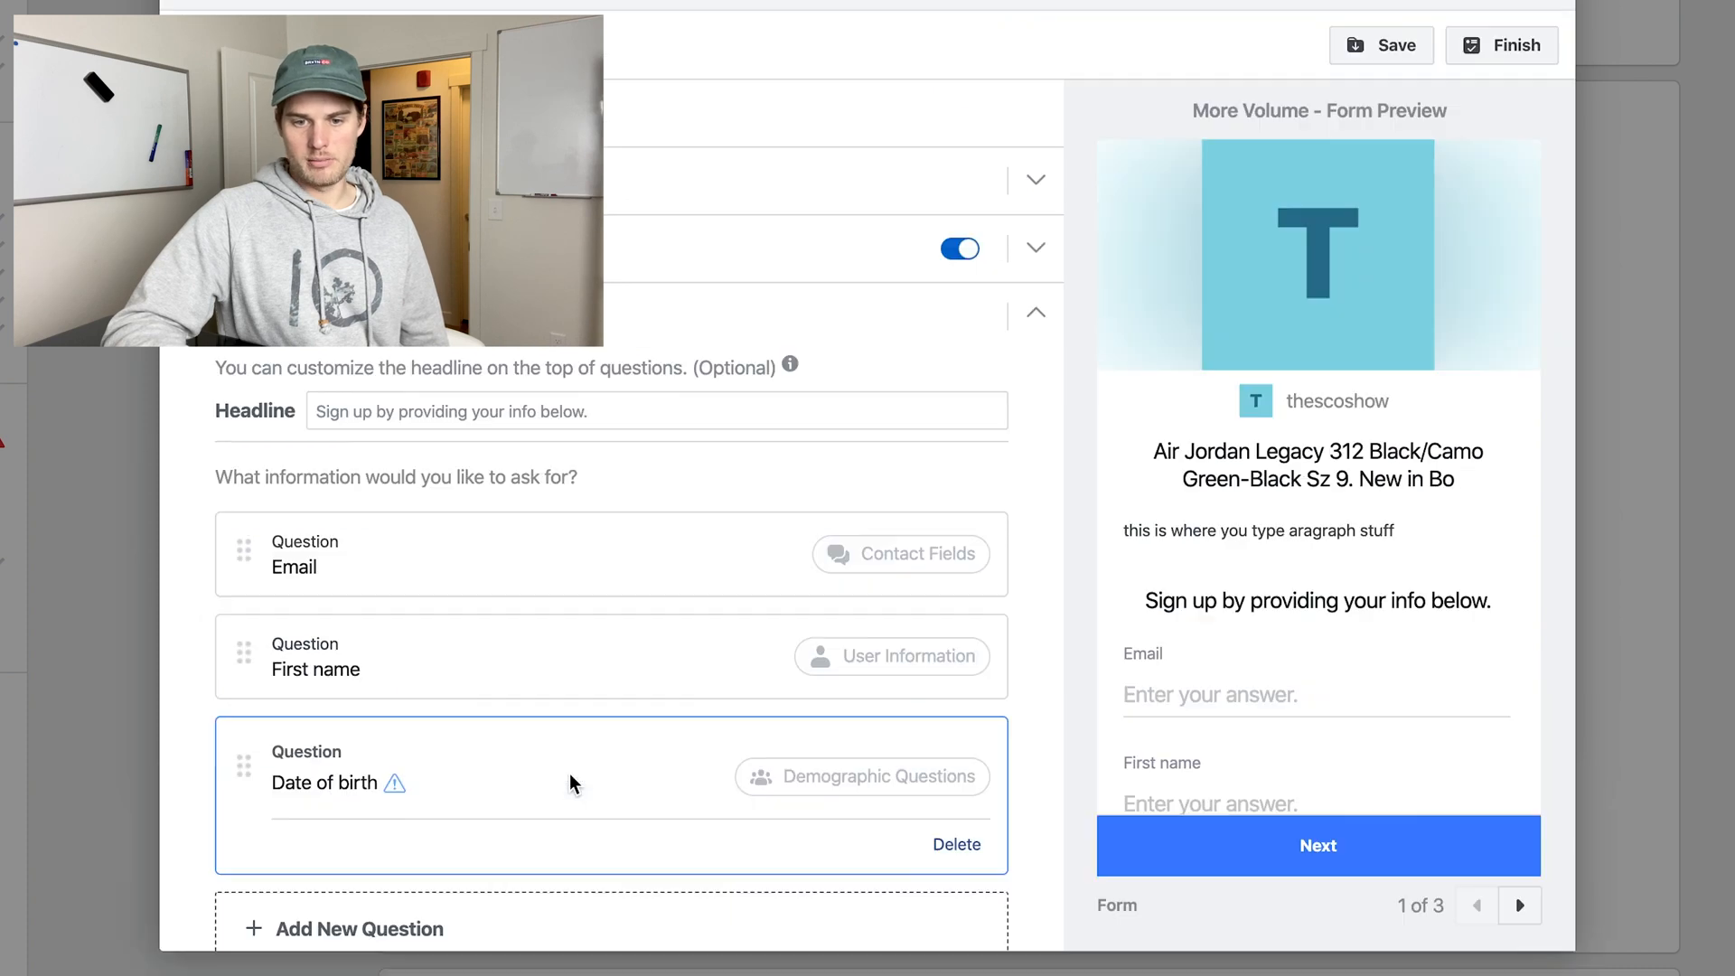
{"action": "left_click", "coordinate": [193, 620]}
Examine the form's Privacy Policy section, including its link text, required link URL and custom disclaimer option.
{"action": "scroll", "coordinate": [193, 620], "scroll_direction": "down", "scroll_amount": 2}
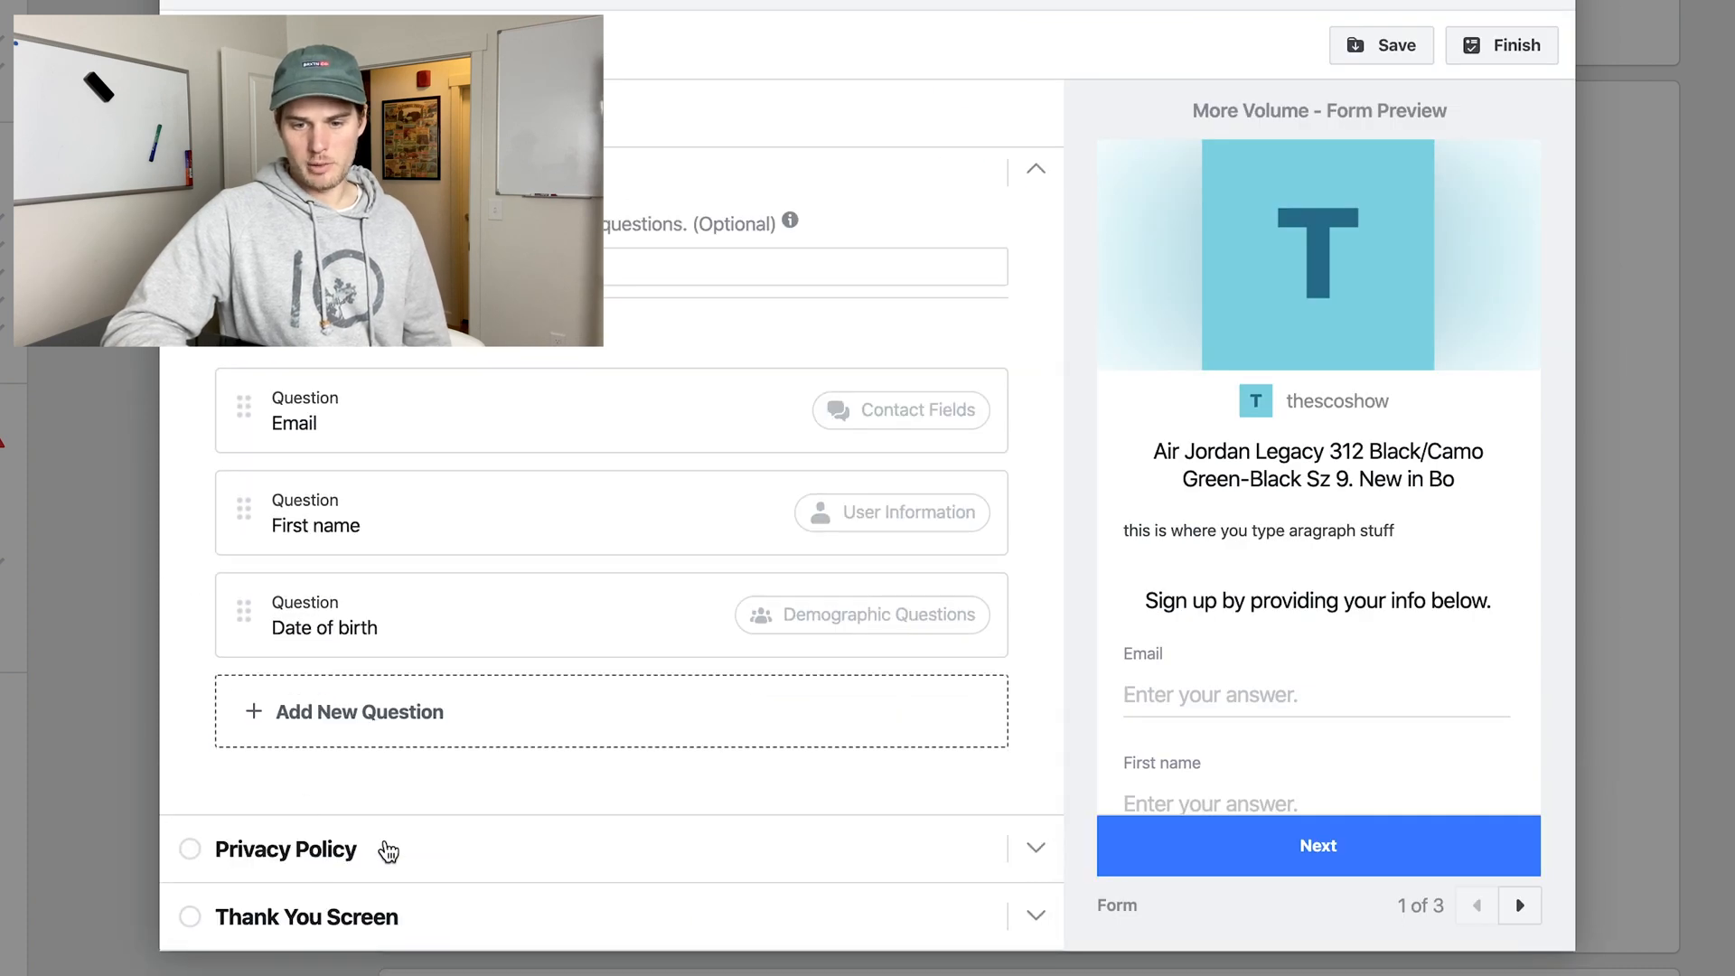
{"action": "left_click", "coordinate": [519, 849]}
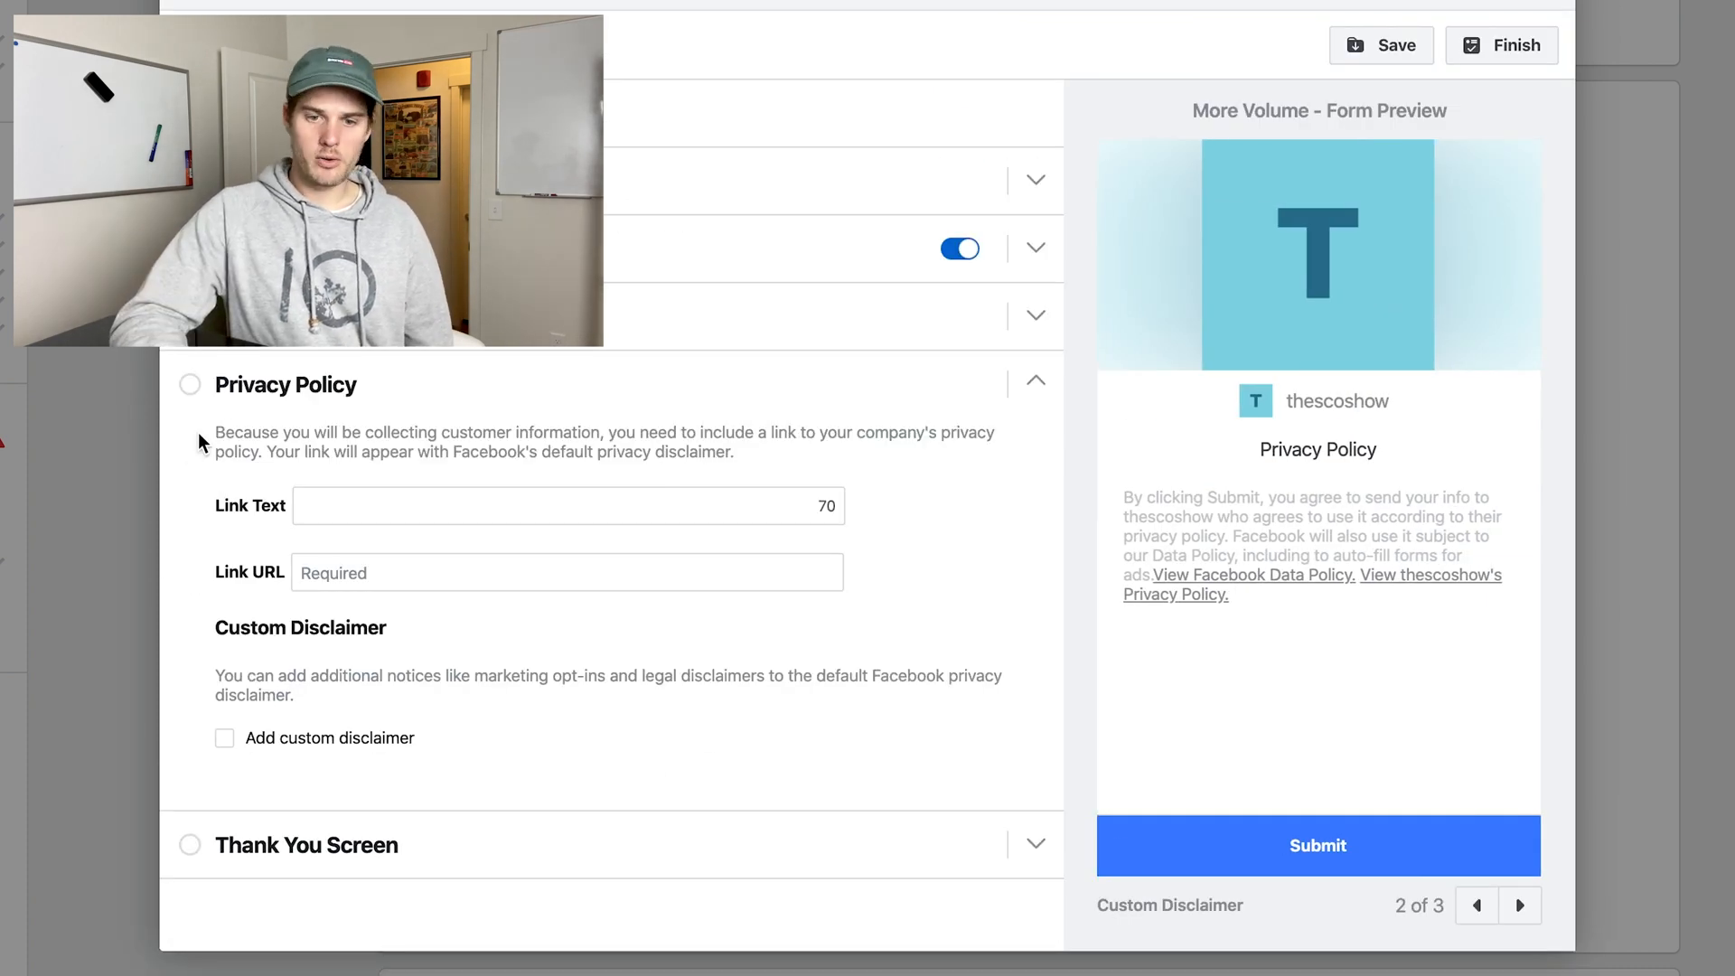
{"action": "left_click_drag", "start_coordinate": [201, 427], "coordinate": [685, 578]}
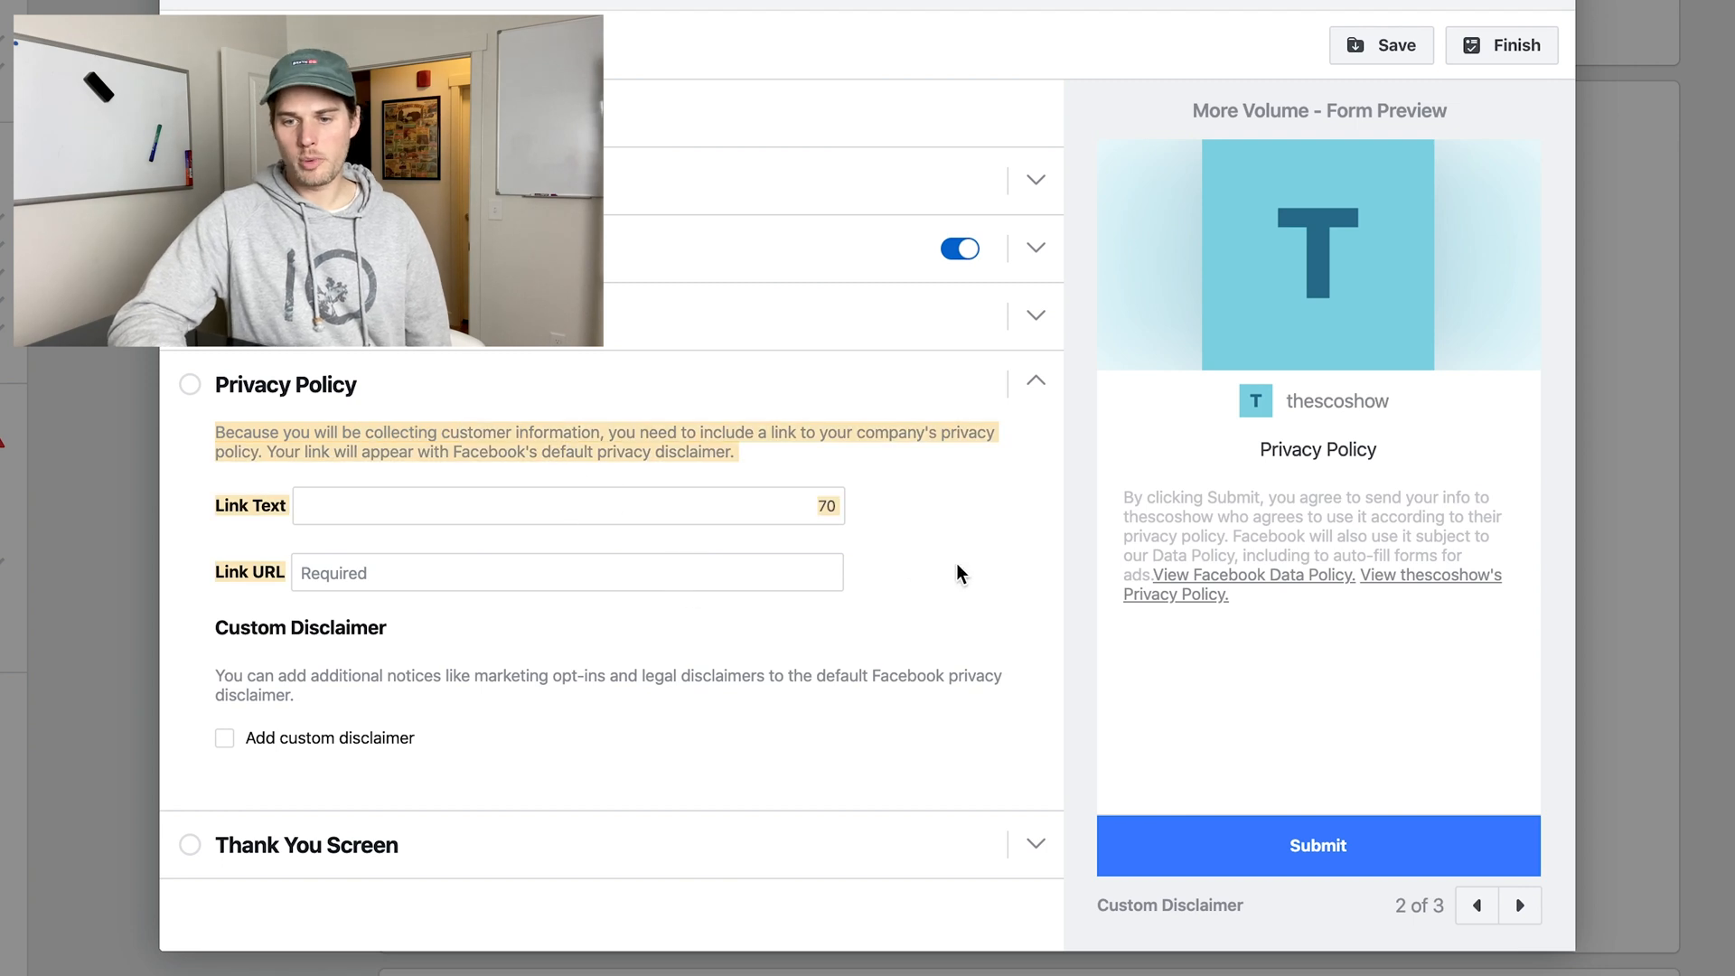
{"action": "left_click", "coordinate": [953, 599]}
{"action": "left_click", "coordinate": [334, 573]}
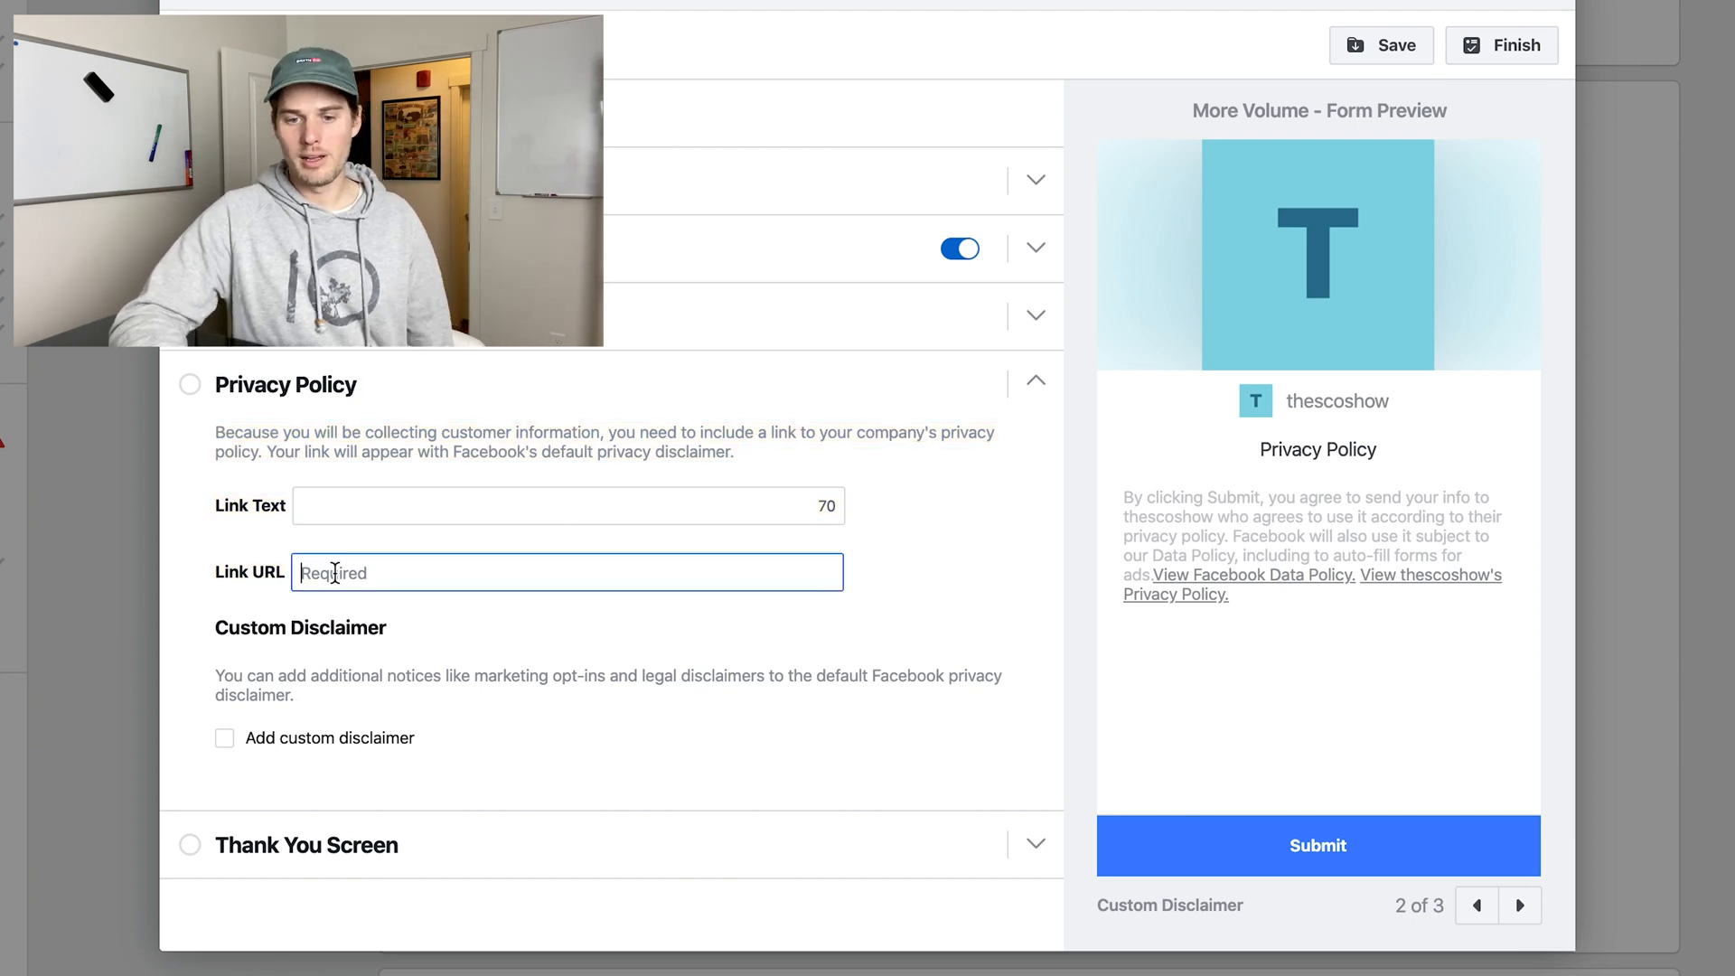
{"action": "scroll", "coordinate": [764, 630], "scroll_direction": "down", "scroll_amount": 2}
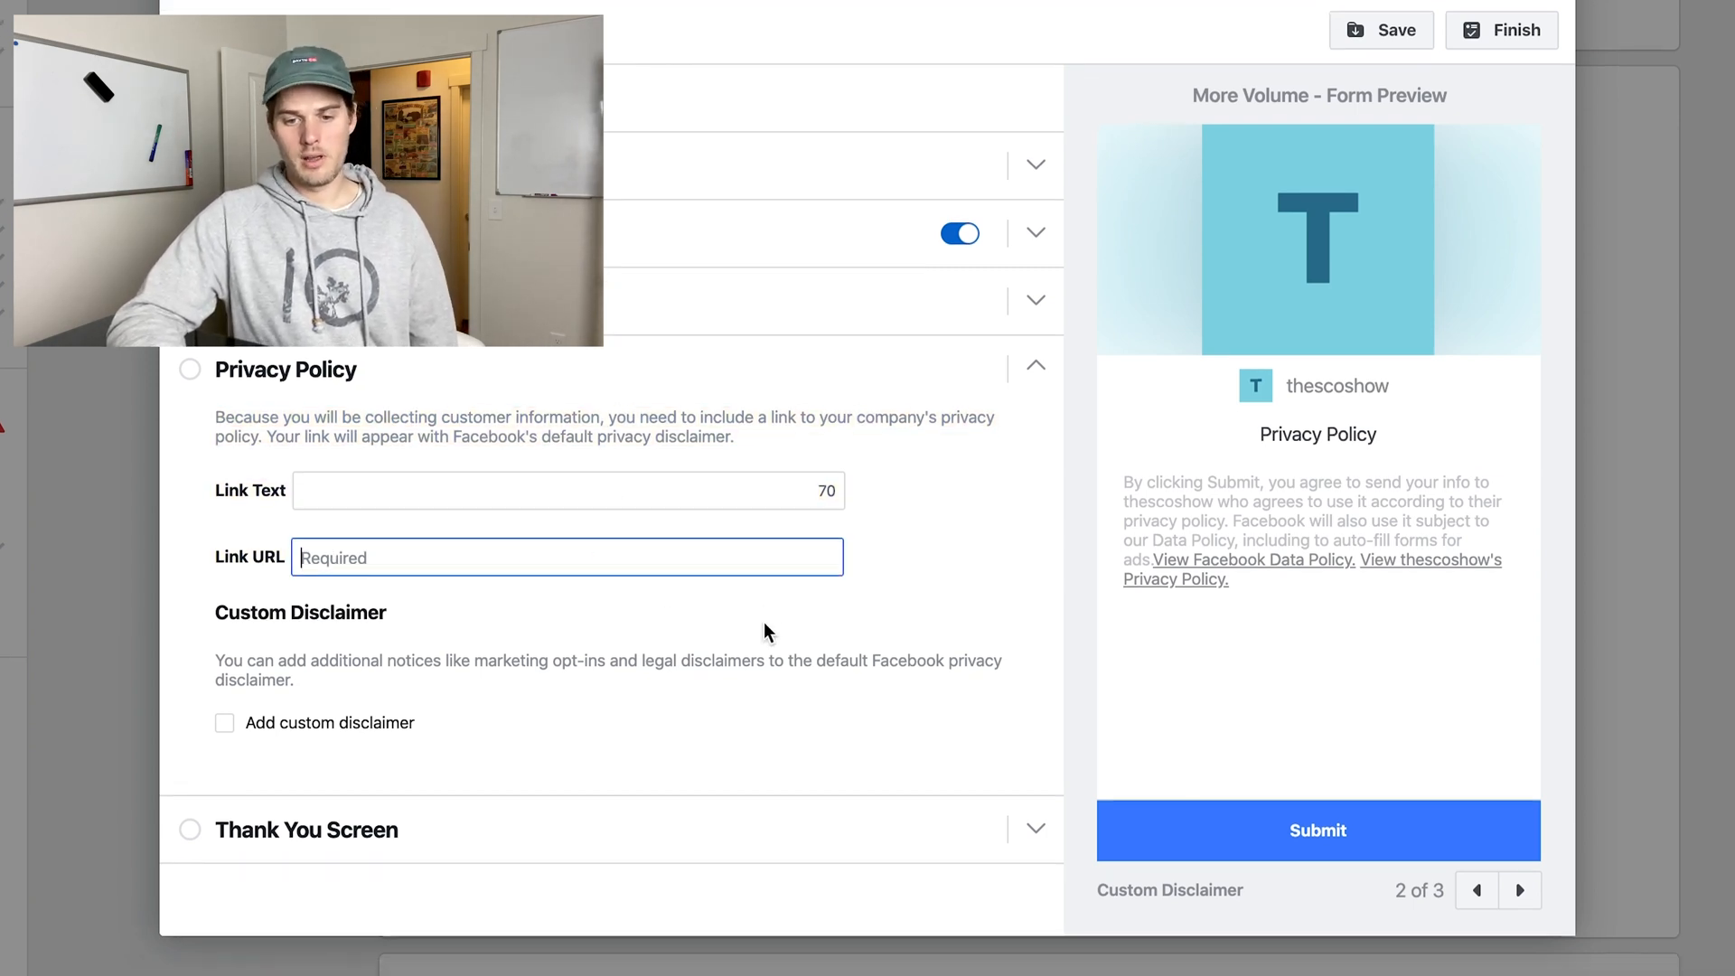
Examine the form's Thank You Screen settings and the available button types, comparing them with the Privacy Policy section.
{"action": "left_click", "coordinate": [1009, 854]}
{"action": "scroll", "coordinate": [775, 558], "scroll_direction": "down", "scroll_amount": 1}
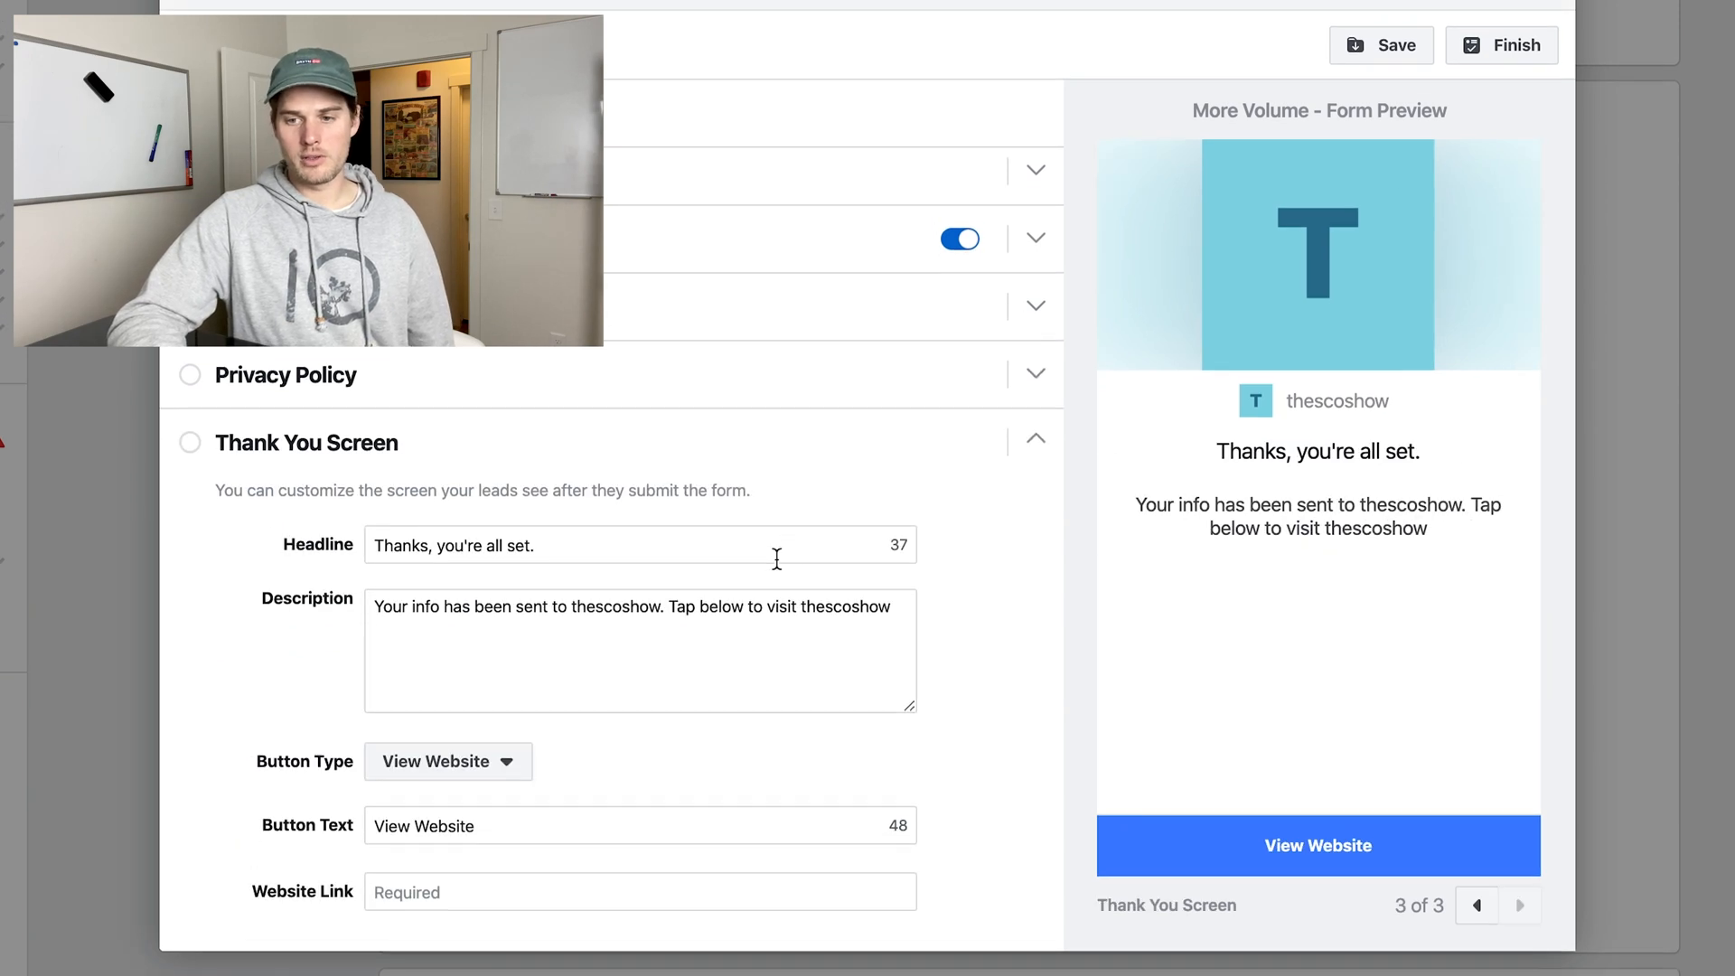
{"action": "left_click", "coordinate": [514, 357]}
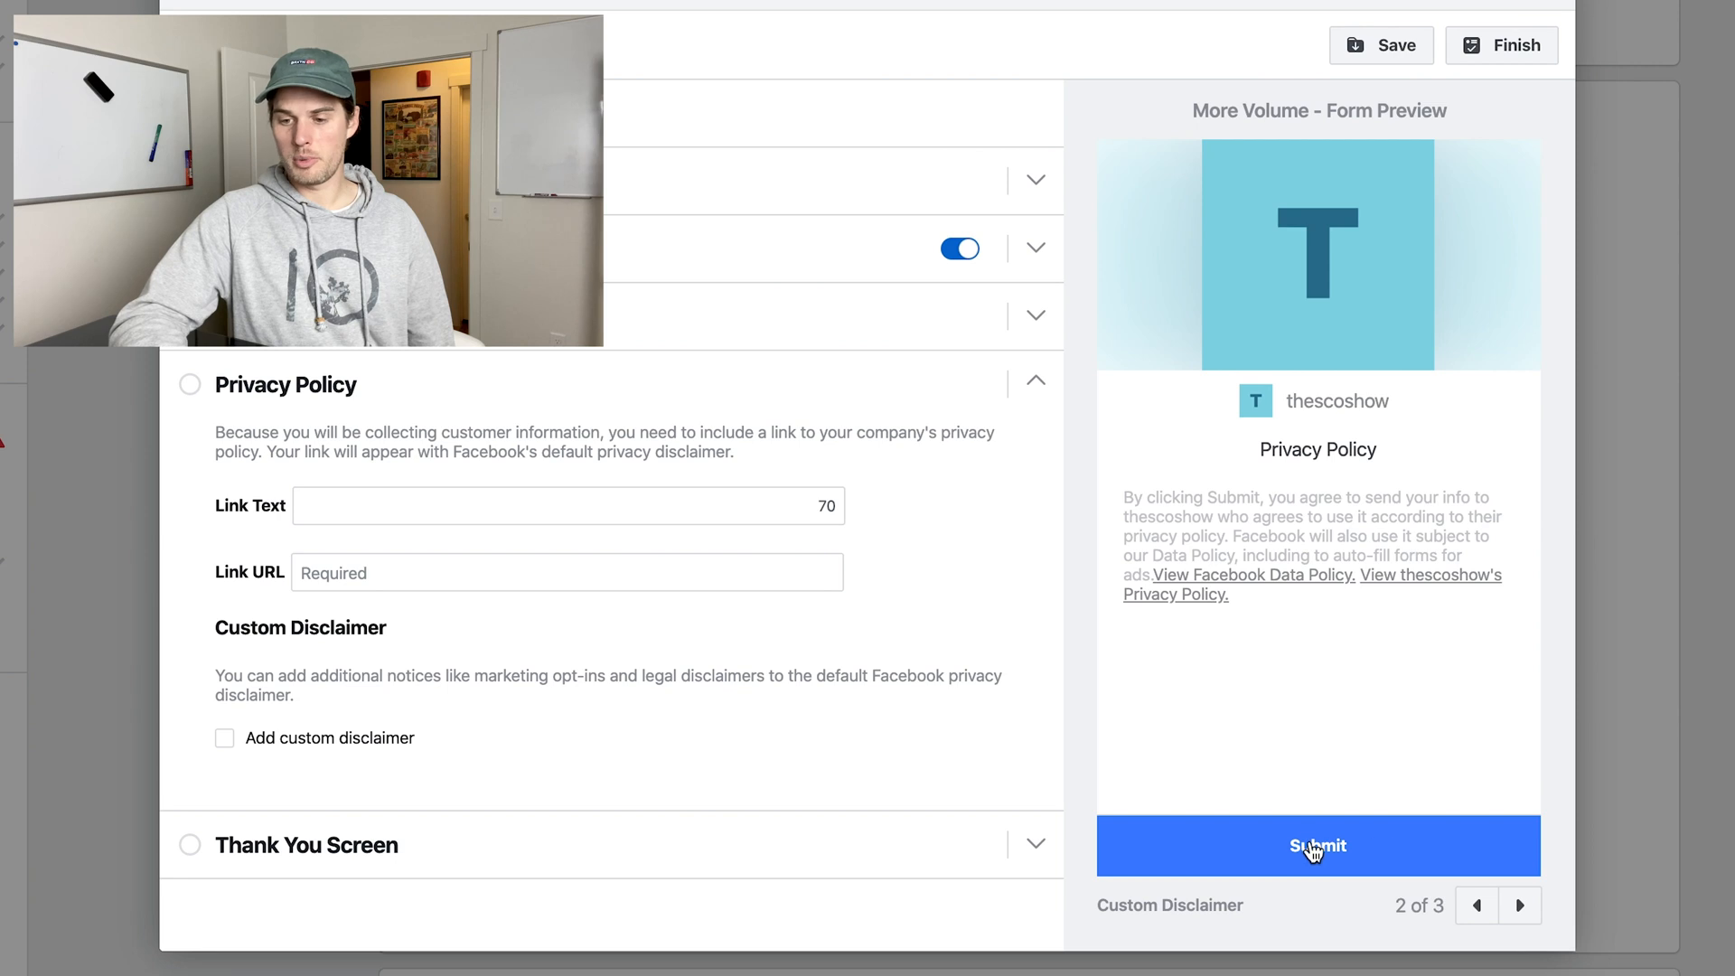
{"action": "left_click", "coordinate": [533, 854]}
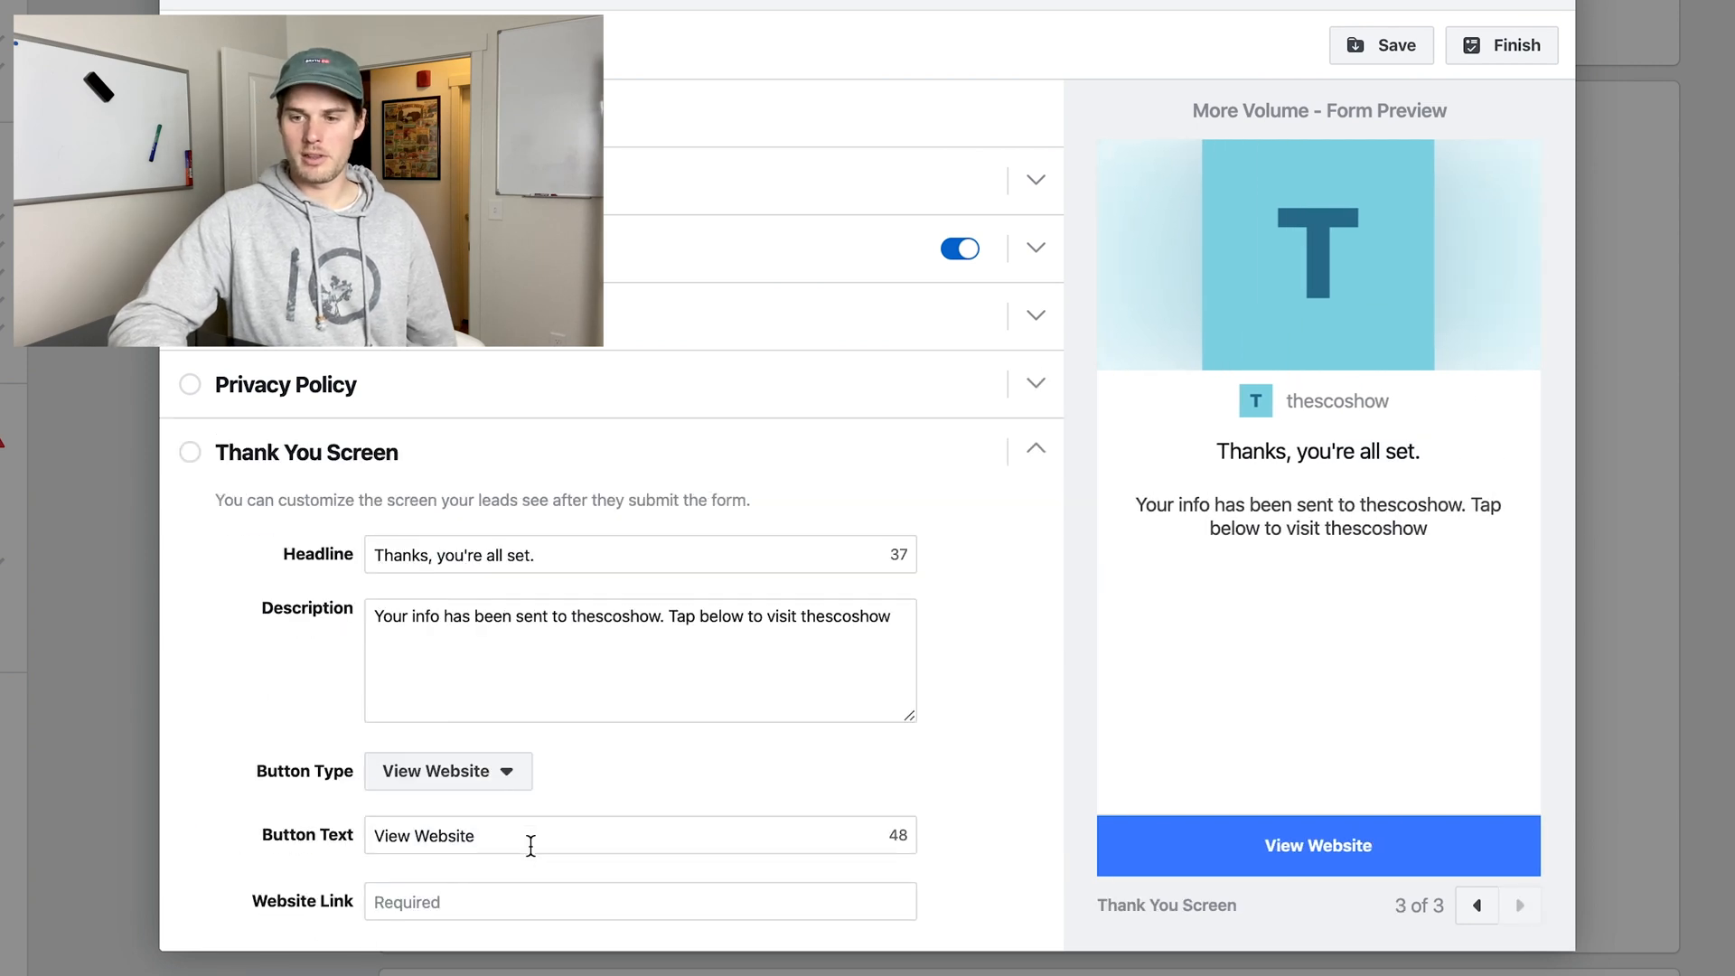
{"action": "scroll", "coordinate": [962, 572], "scroll_direction": "down", "scroll_amount": 1}
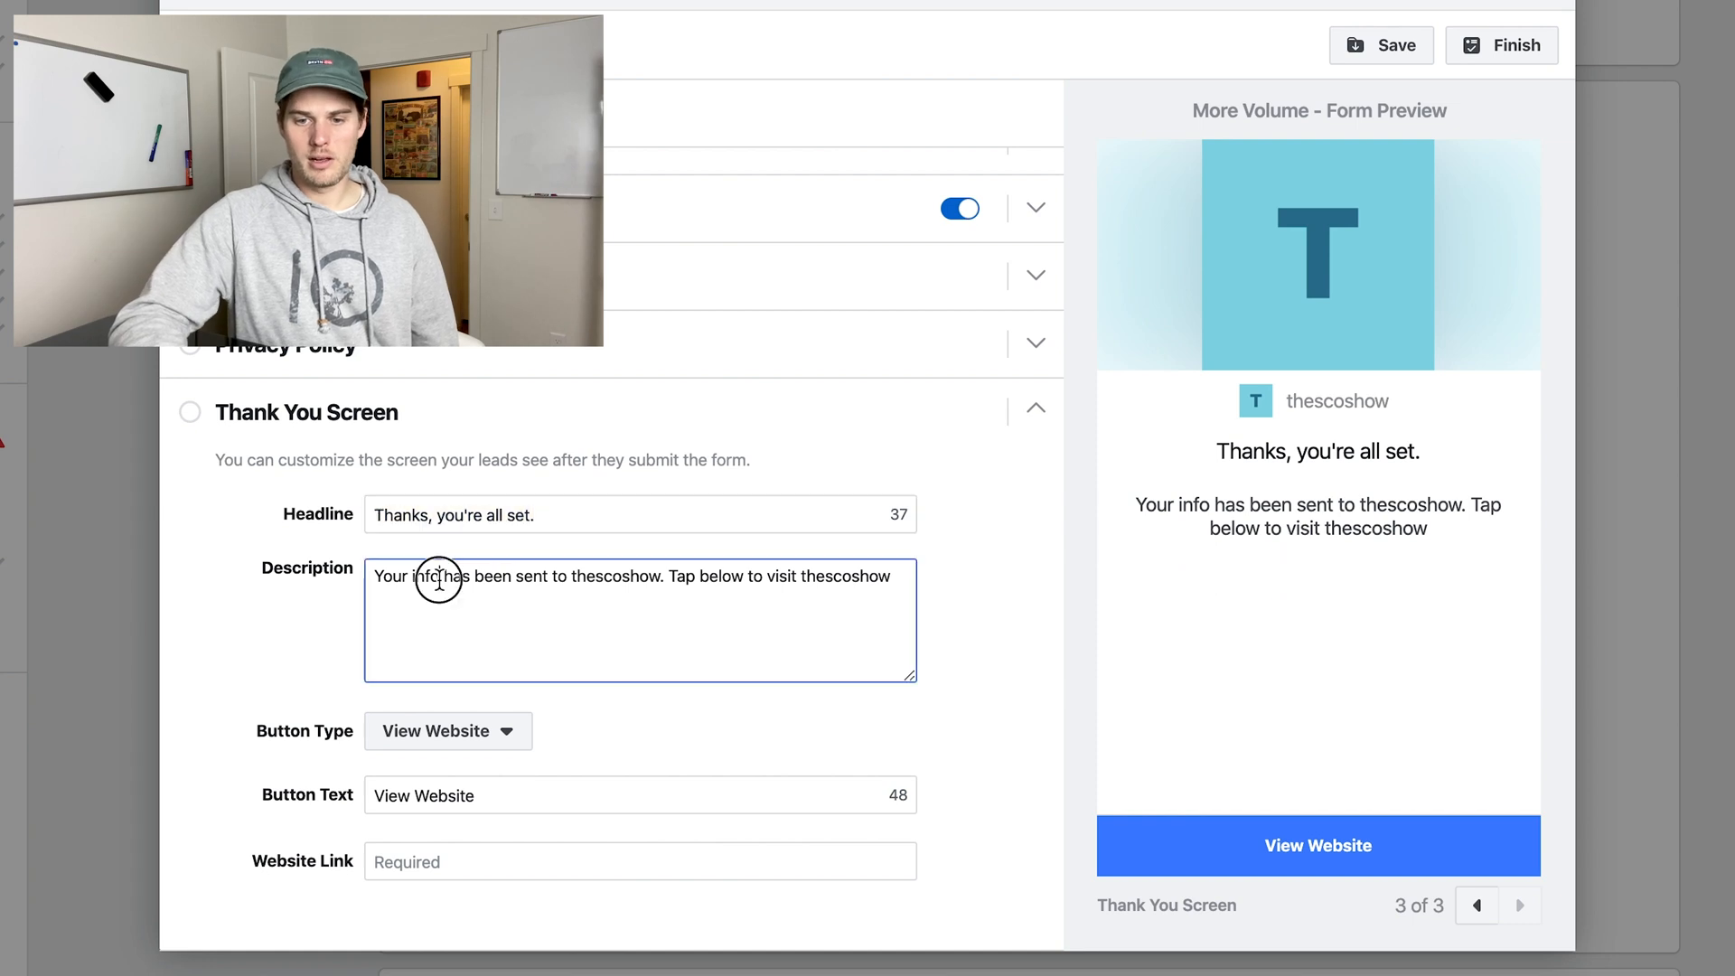
{"action": "left_click", "coordinate": [512, 743]}
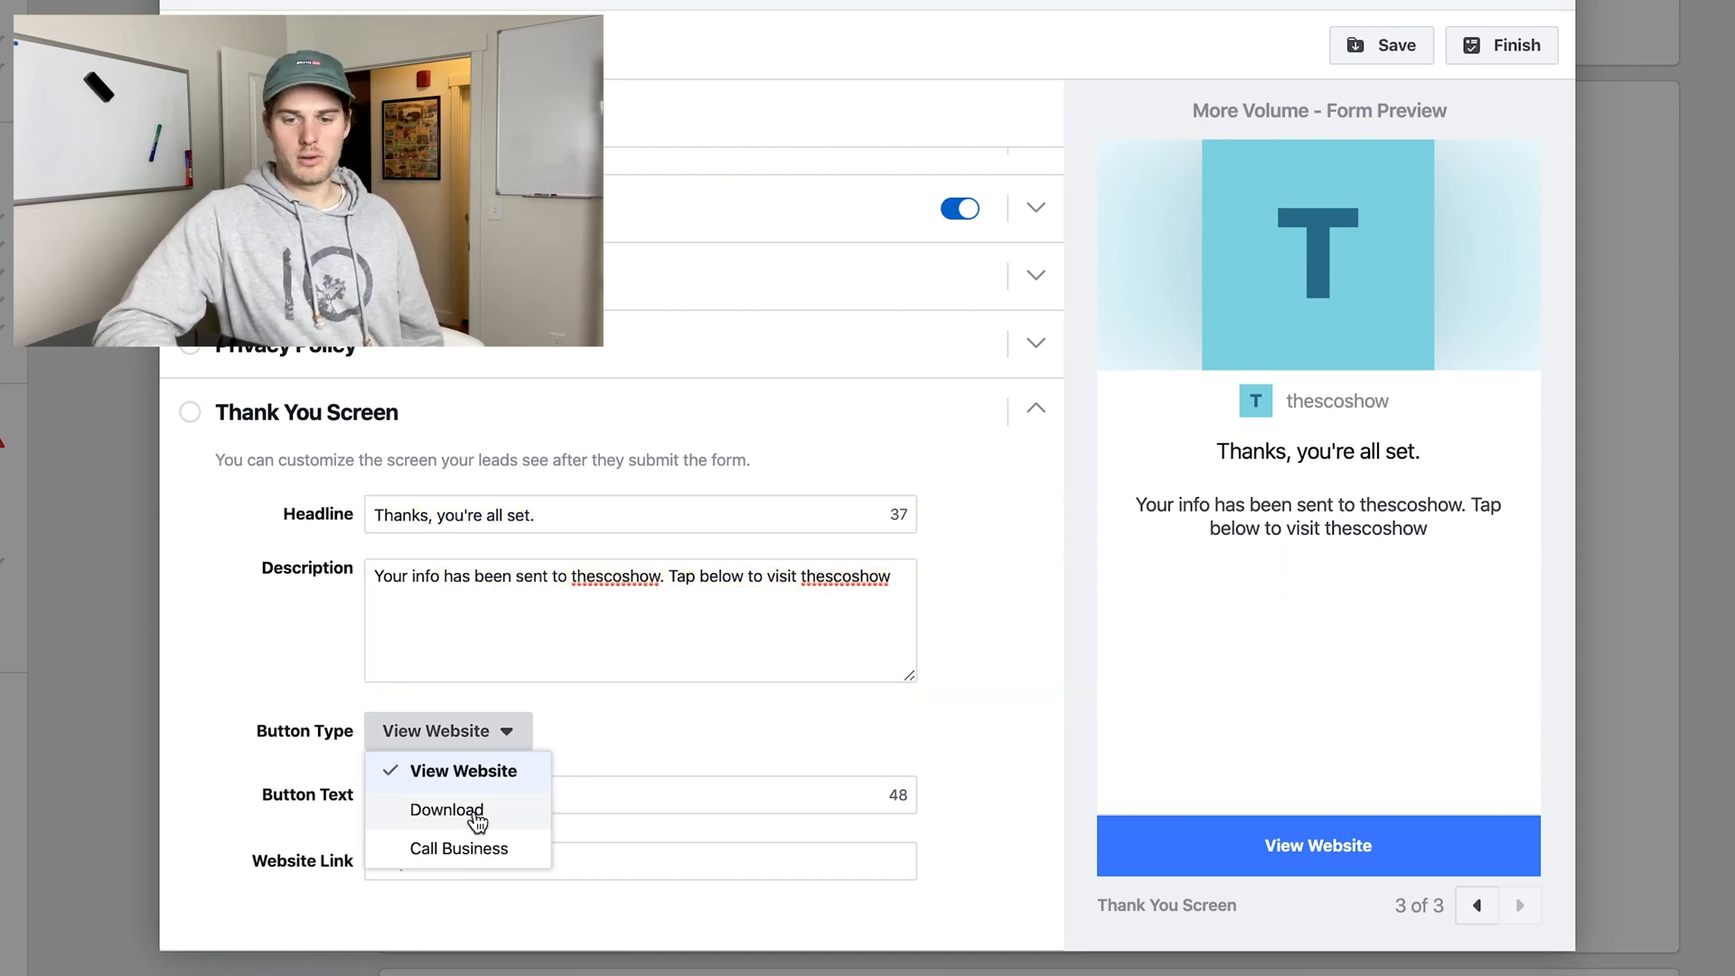
{"action": "left_click", "coordinate": [732, 720]}
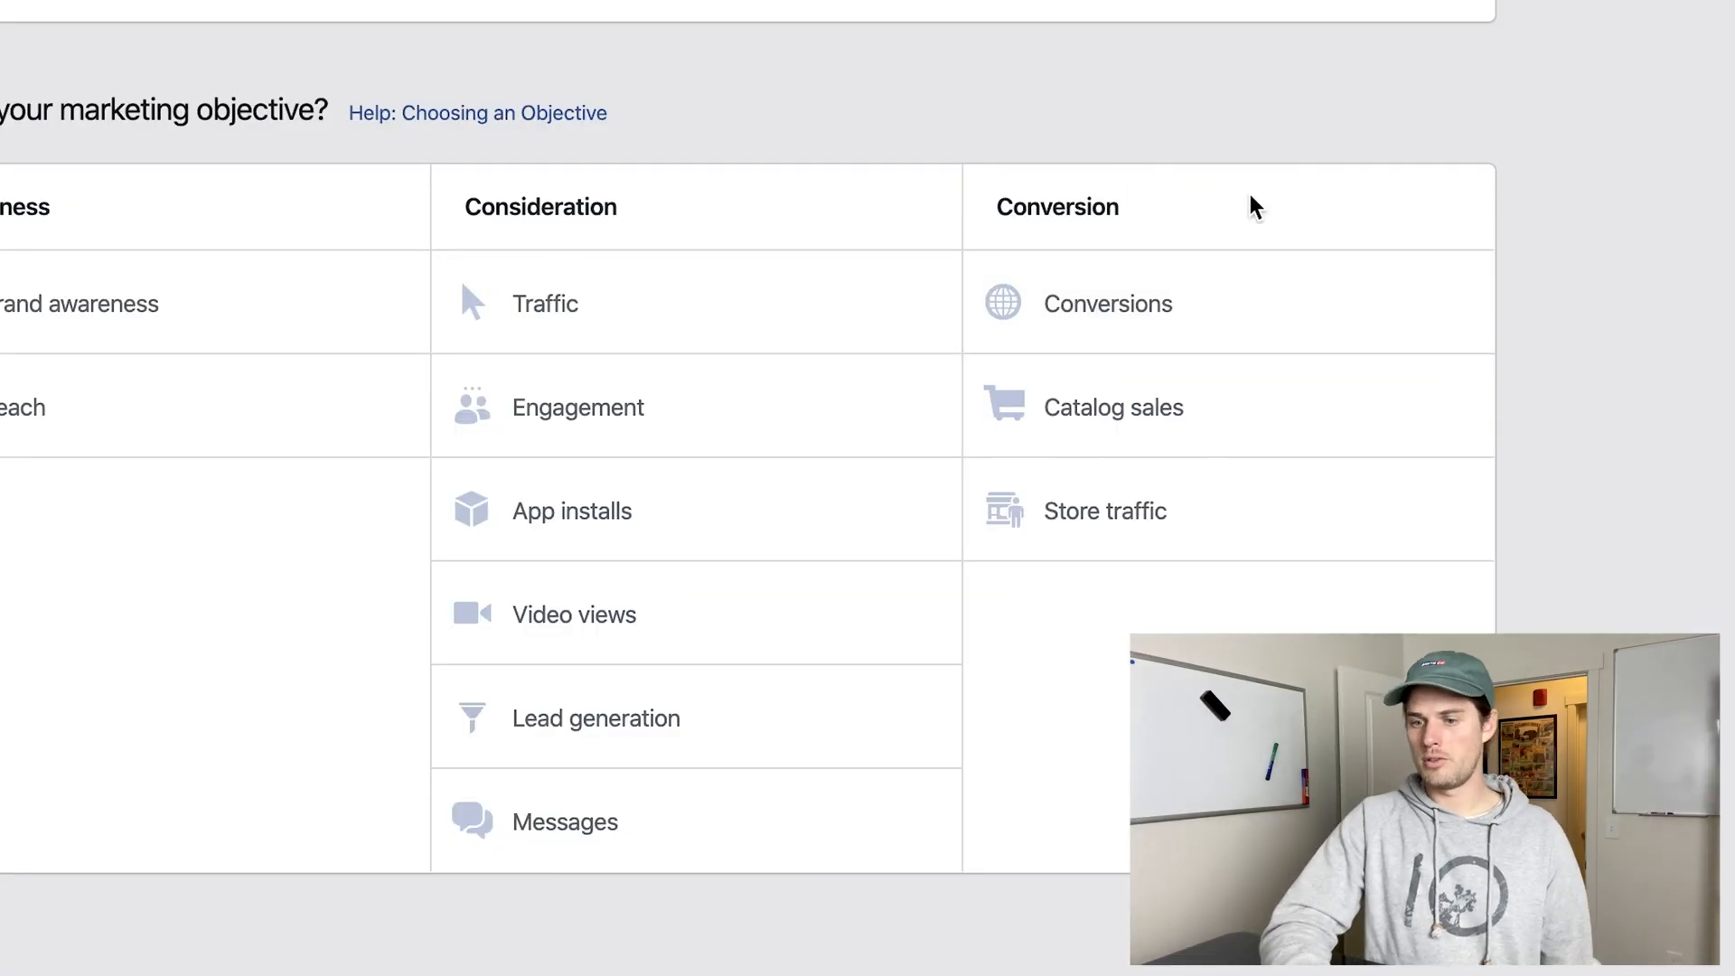
Choose the Conversions objective and manually limit the ad set's placements to Instagram, excluding Facebook, Audience Network and Messenger.
{"action": "left_click", "coordinate": [1207, 302]}
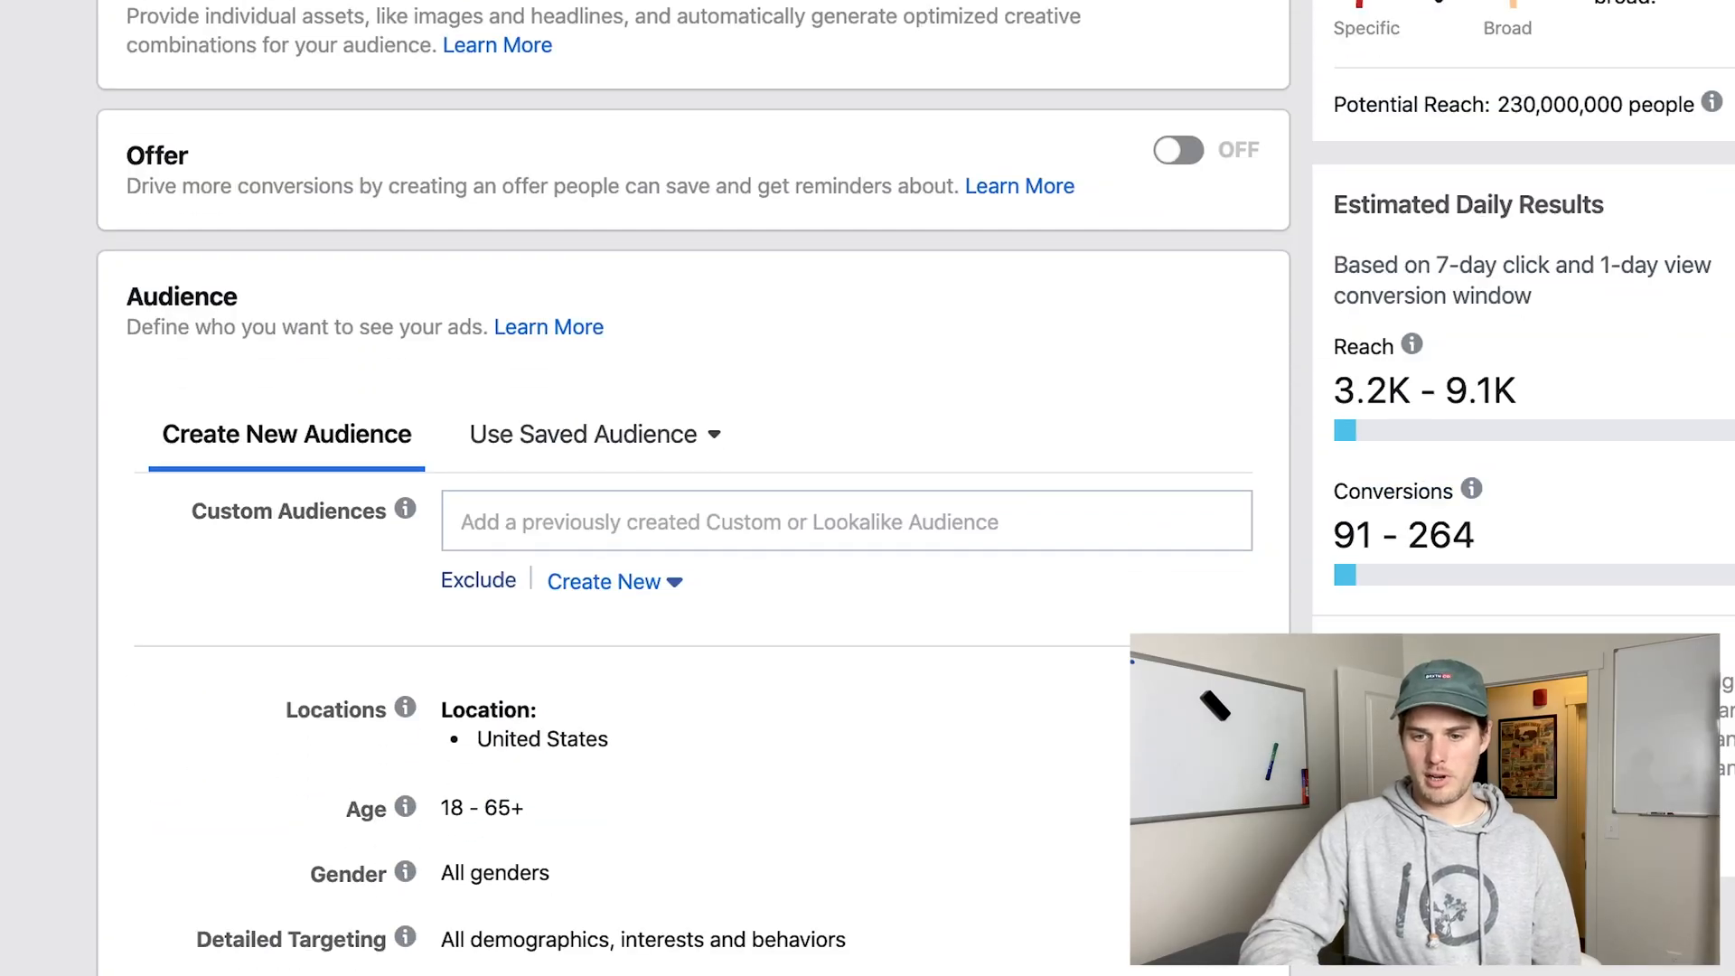
{"action": "scroll", "coordinate": [686, 542], "scroll_direction": "down", "scroll_amount": 5}
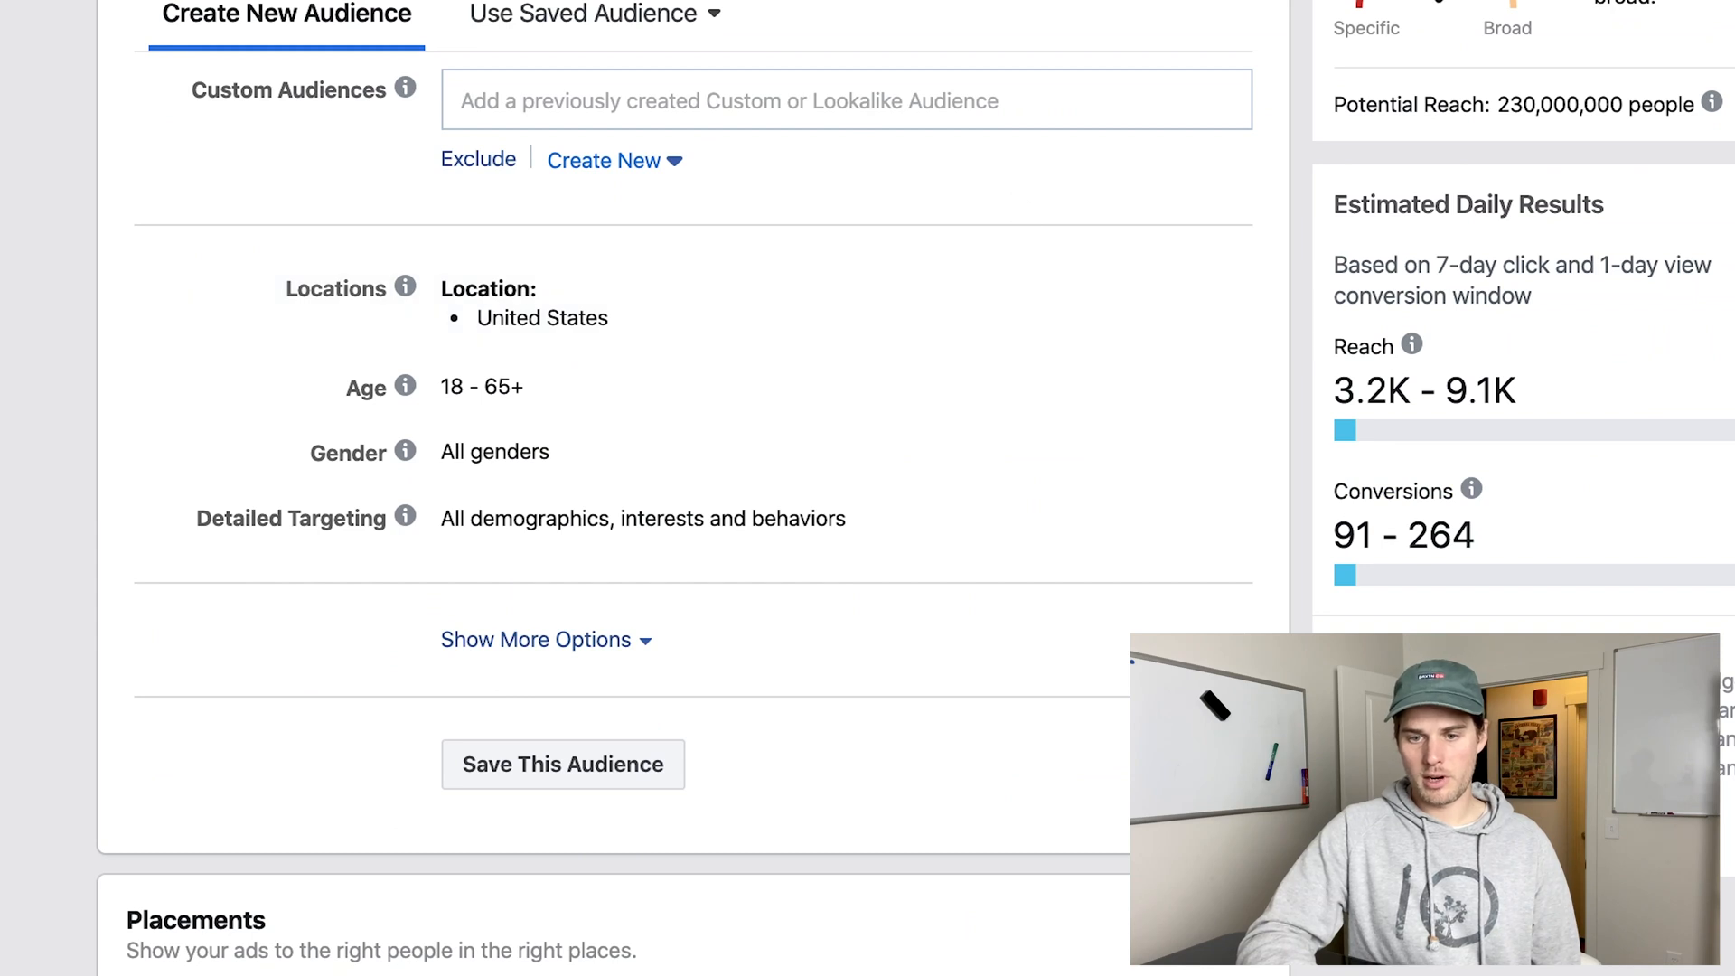
{"action": "scroll", "coordinate": [596, 312], "scroll_direction": "down", "scroll_amount": 12}
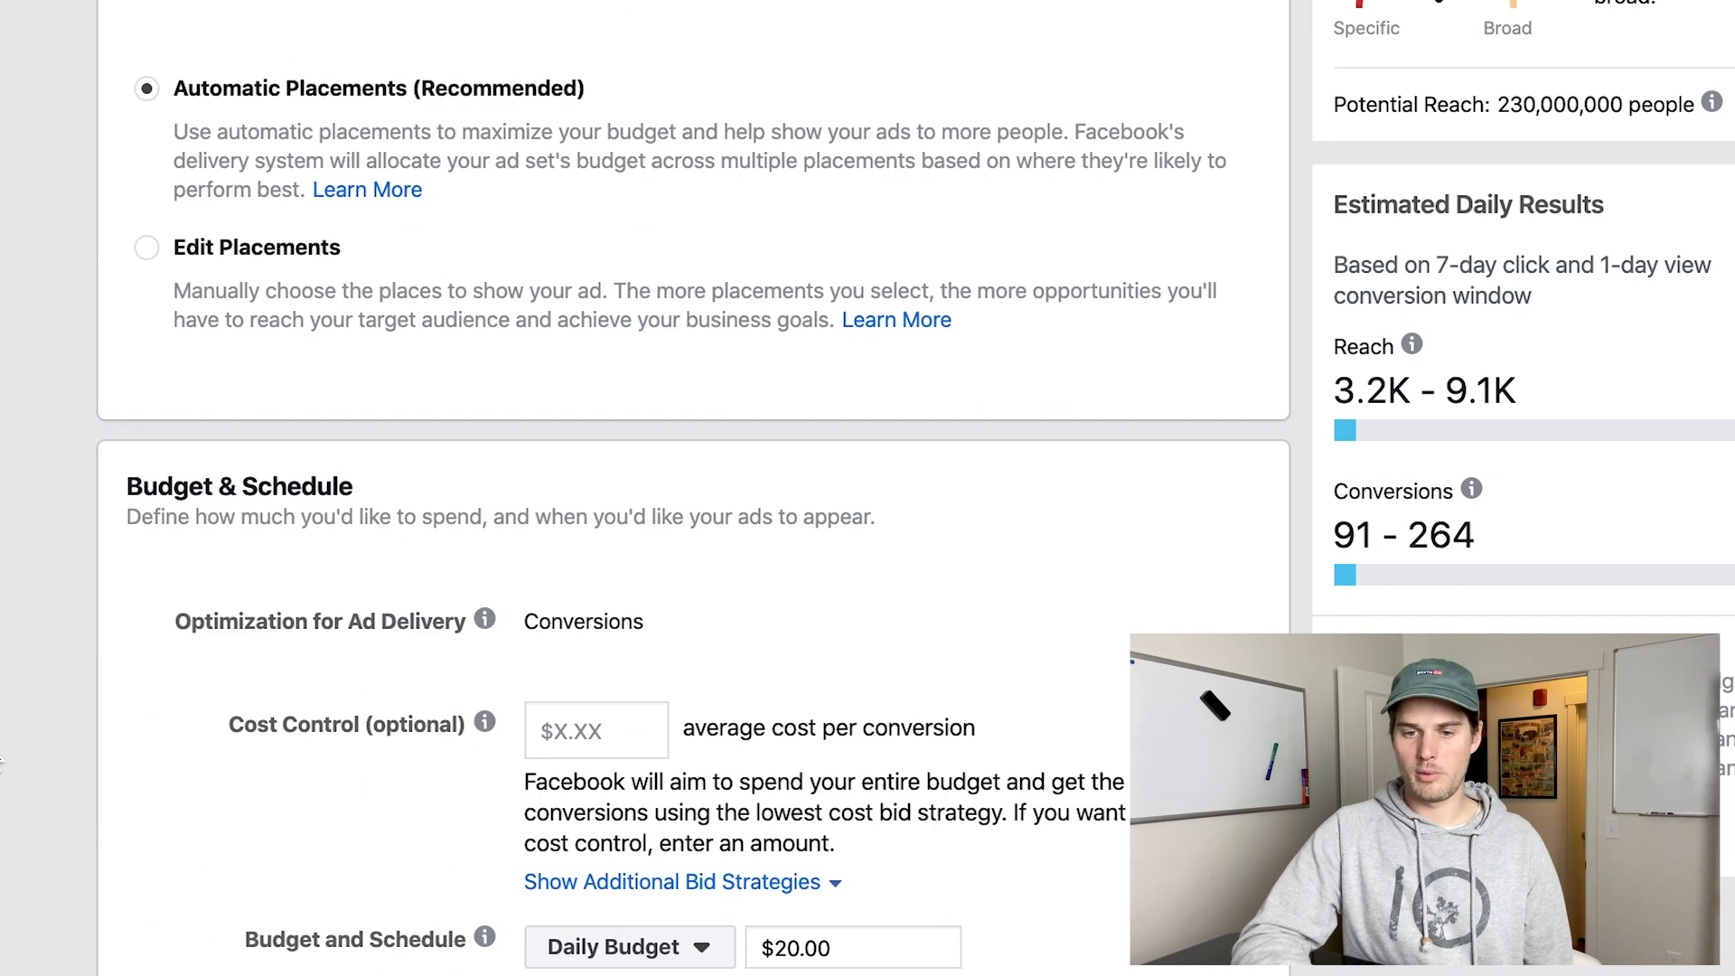
{"action": "left_click", "coordinate": [148, 82]}
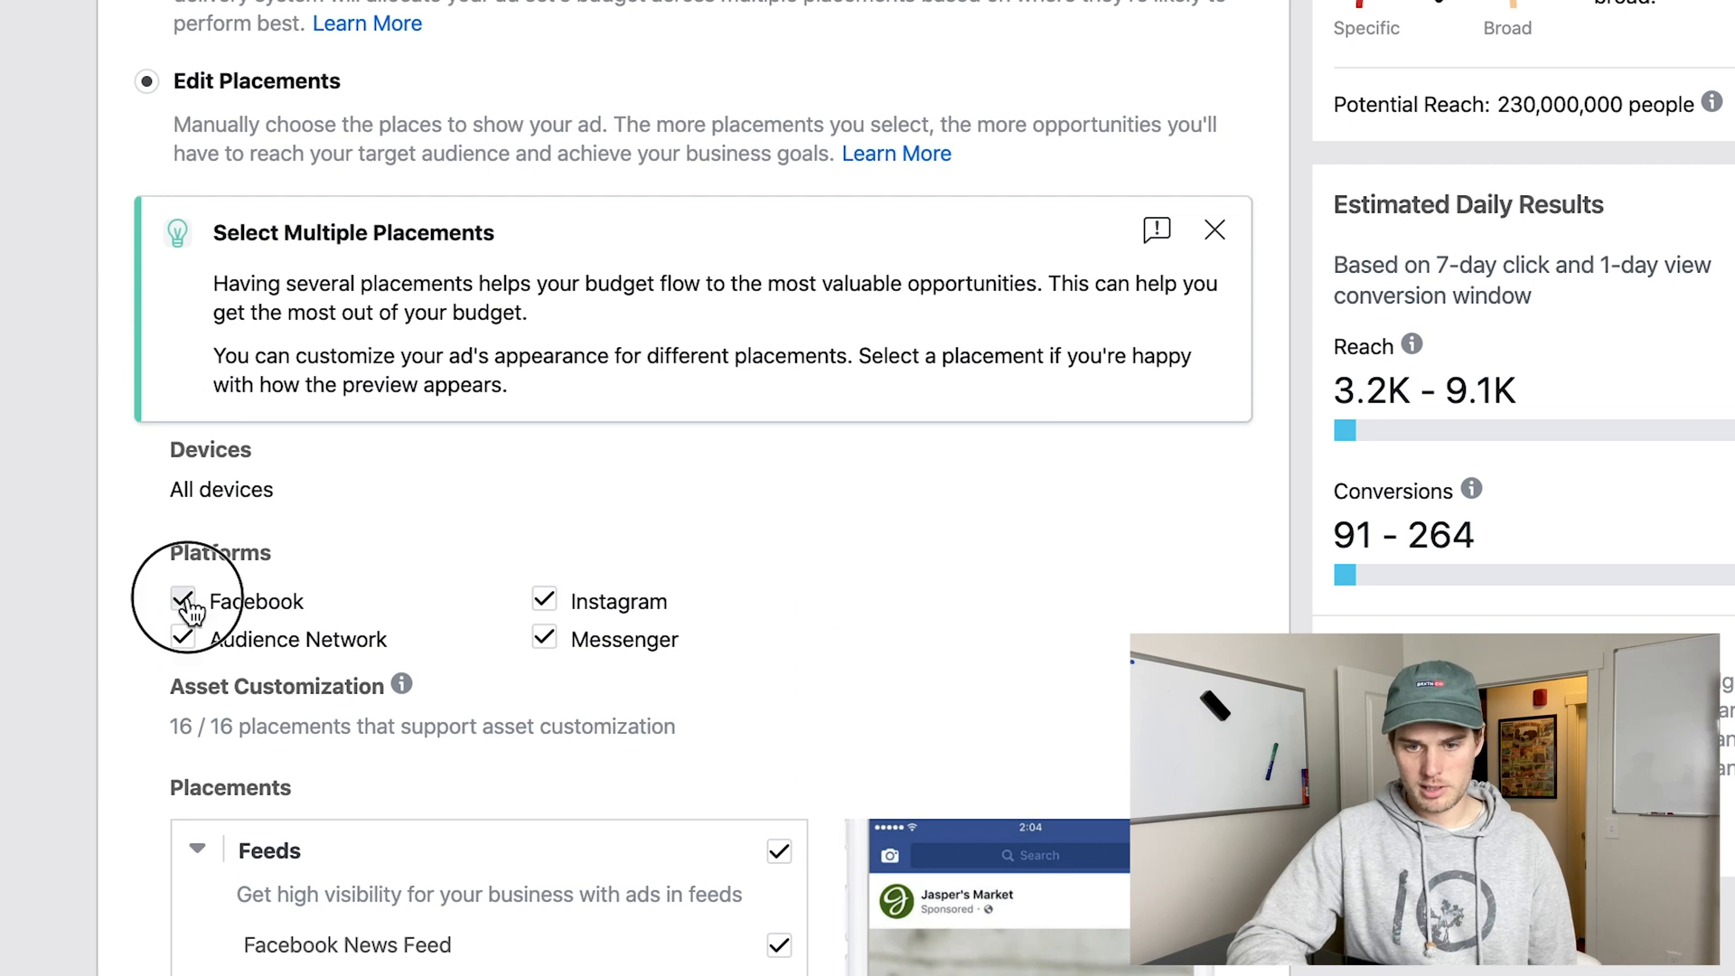
{"action": "left_click", "coordinate": [185, 603]}
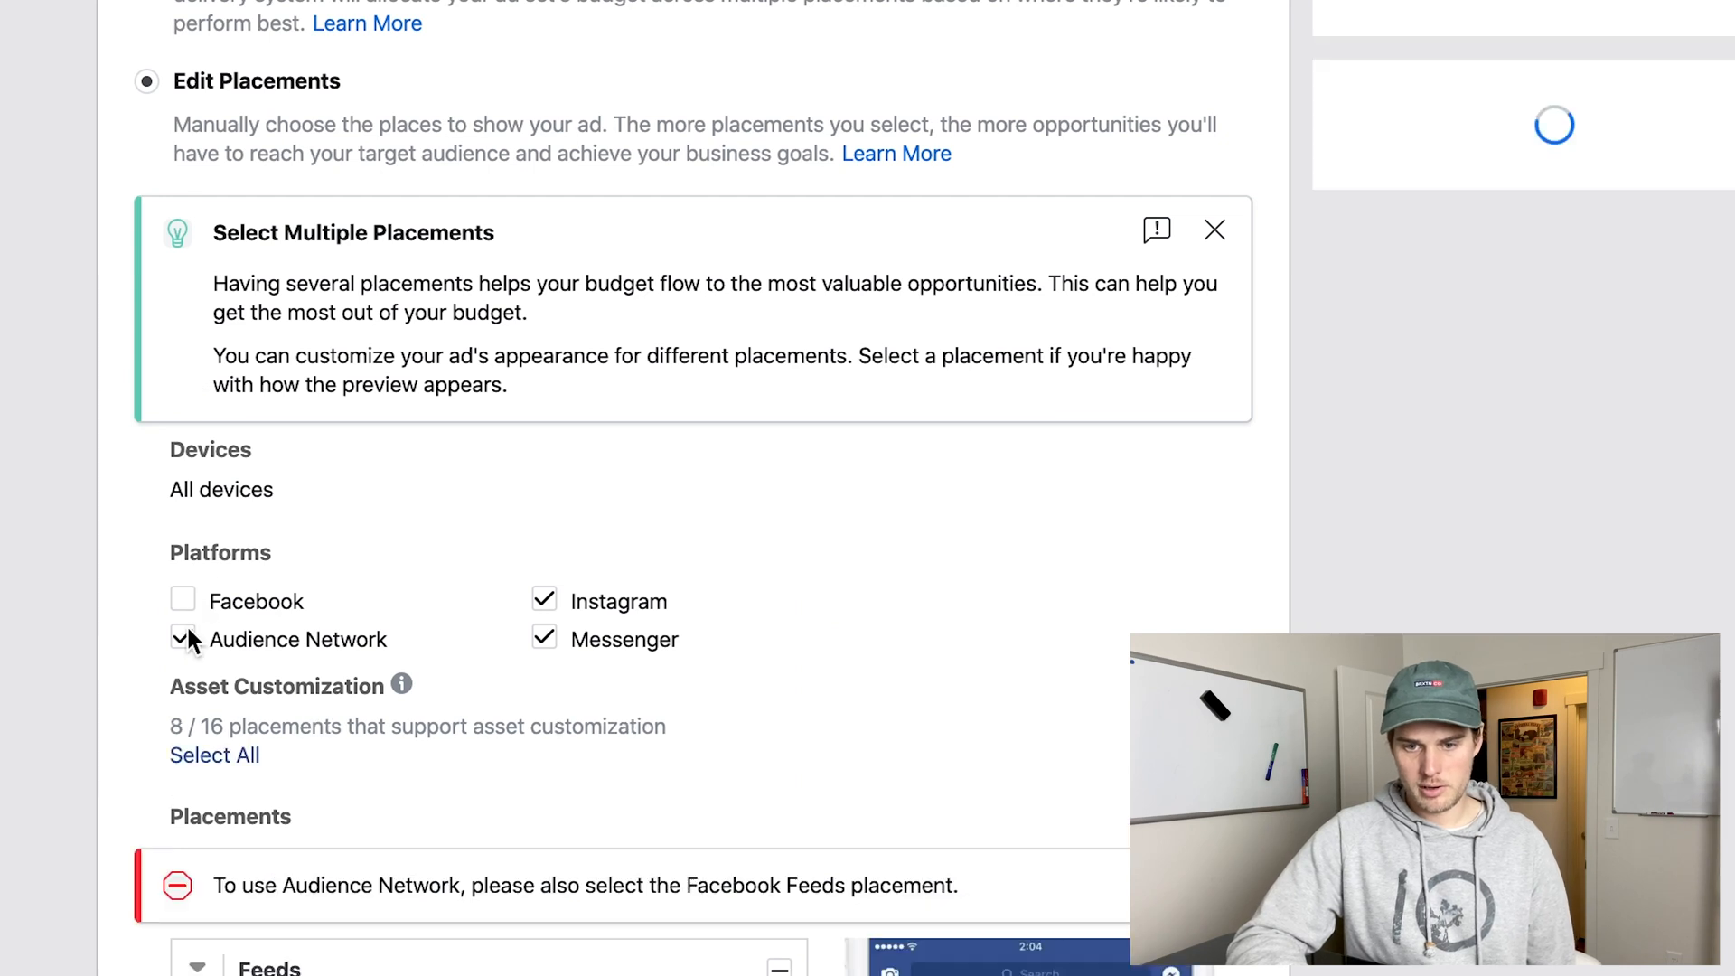
{"action": "left_click", "coordinate": [545, 641]}
{"action": "scroll", "coordinate": [638, 767], "scroll_direction": "down", "scroll_amount": 5}
{"action": "left_click", "coordinate": [778, 564]}
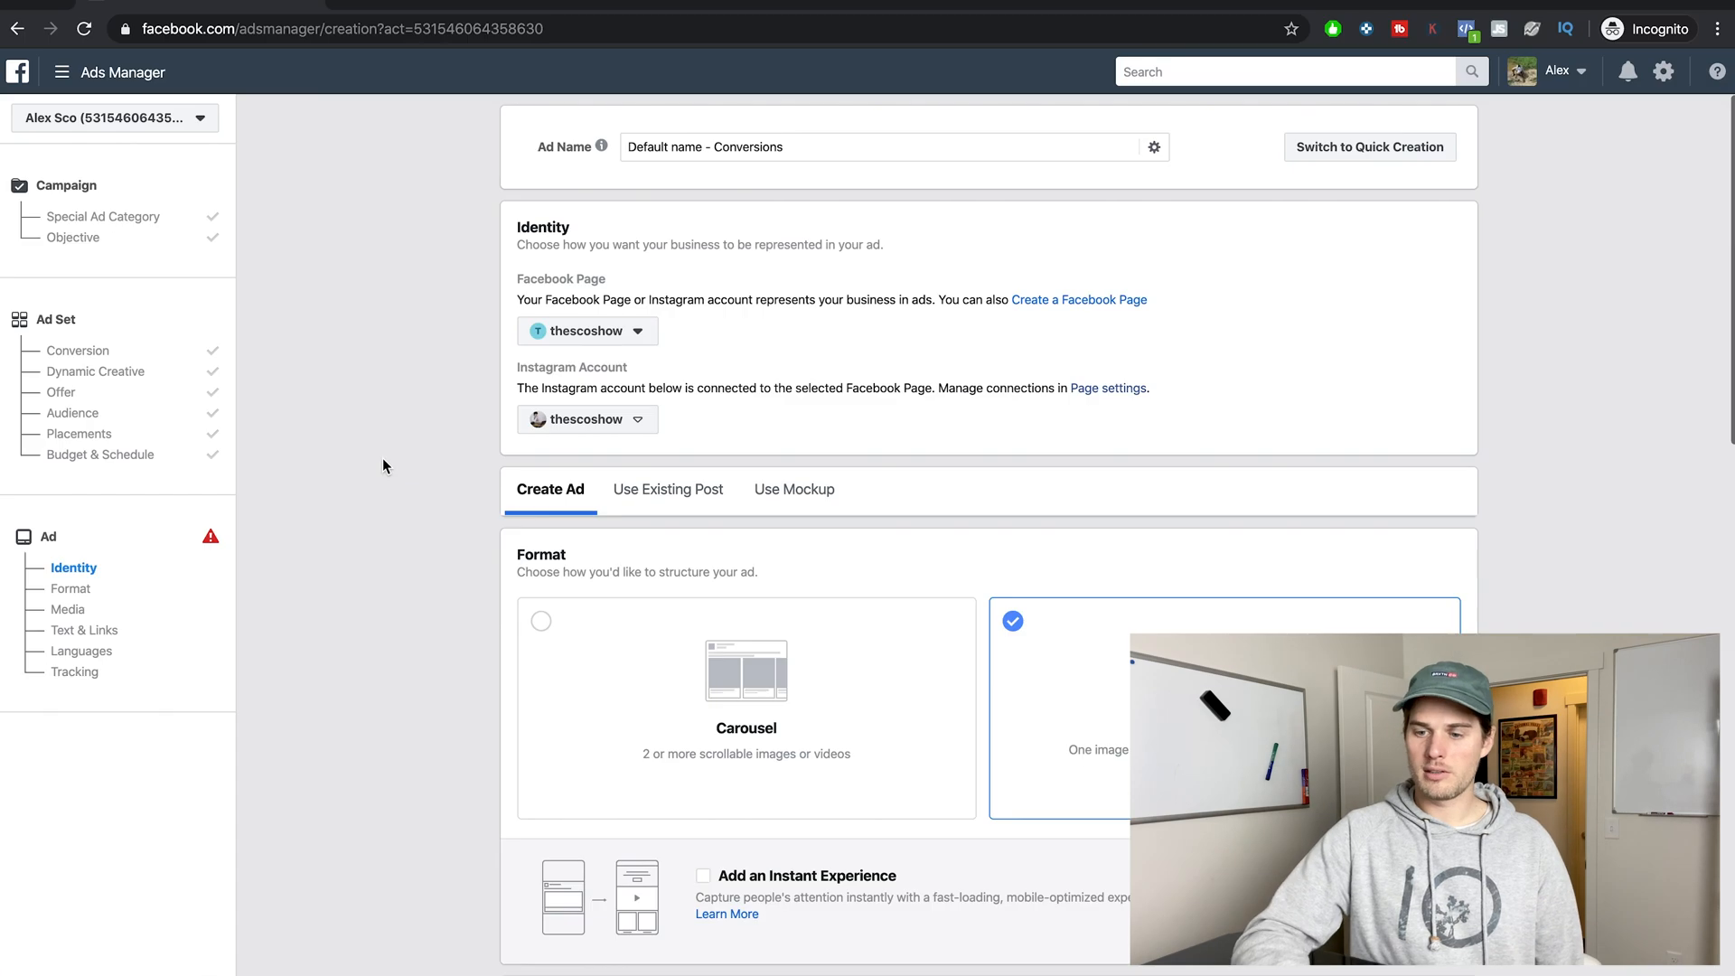
Examine the conversion ad's text and link fields, website destination, call to action and conversion tracking options.
{"action": "scroll", "coordinate": [382, 458], "scroll_direction": "down", "scroll_amount": 10}
{"action": "scroll", "coordinate": [383, 459], "scroll_direction": "down", "scroll_amount": 3}
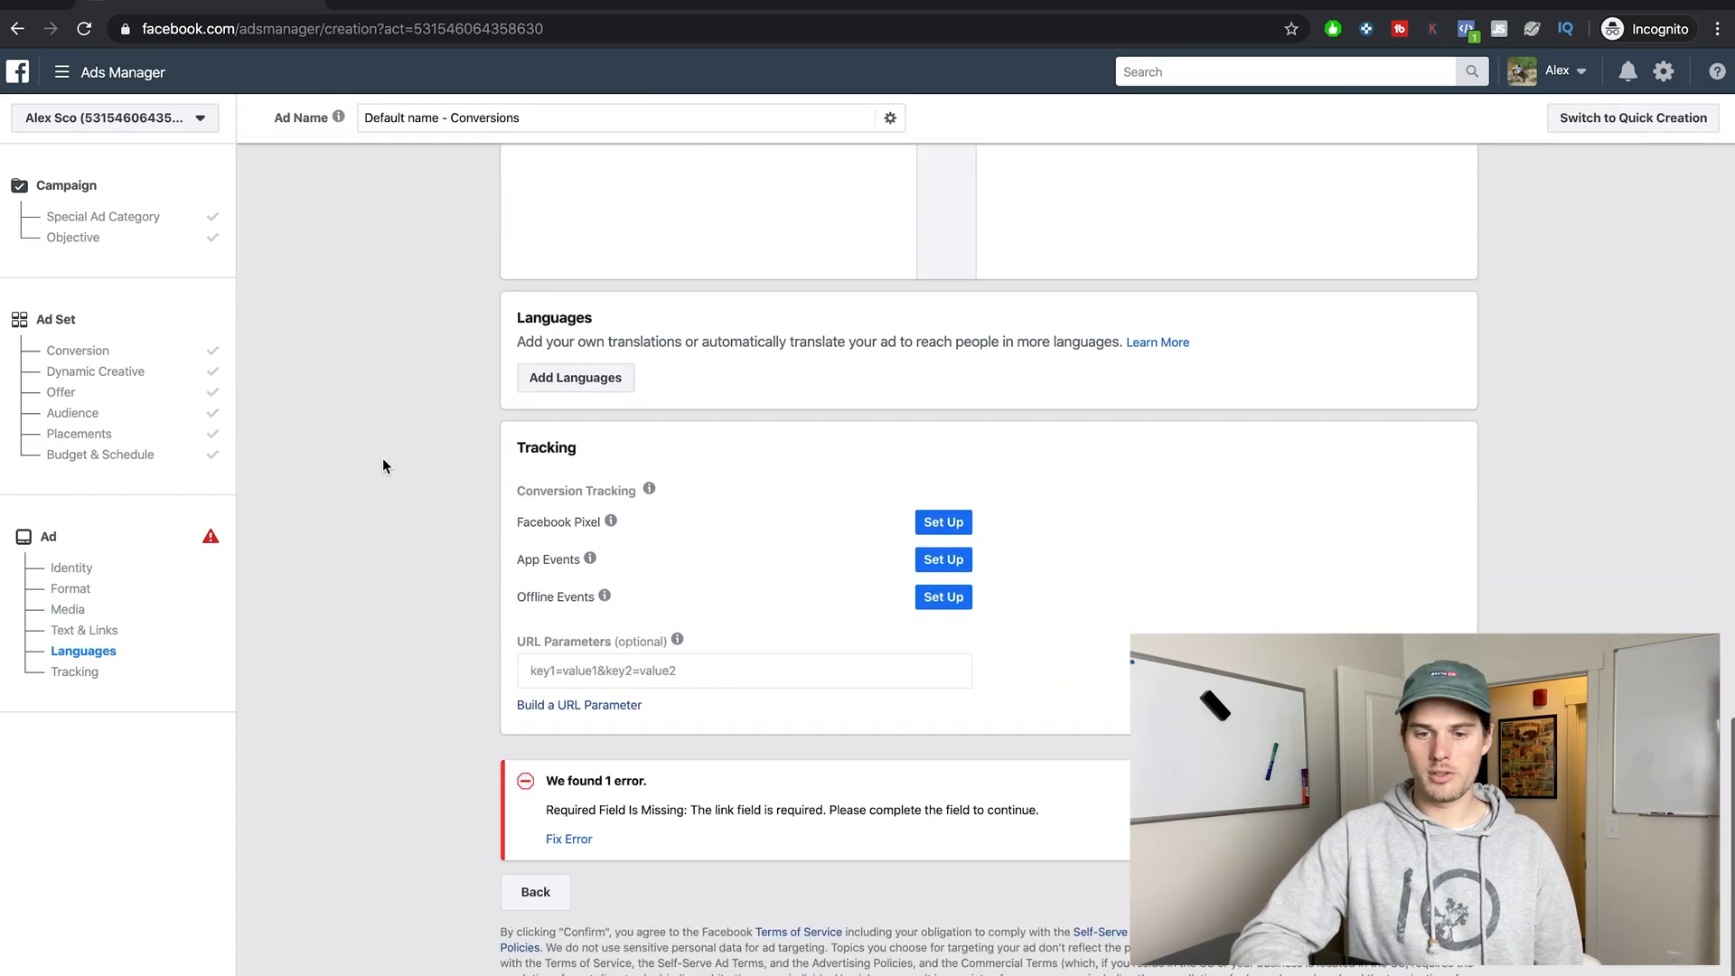
{"action": "scroll", "coordinate": [382, 459], "scroll_direction": "up", "scroll_amount": 12}
{"action": "scroll", "coordinate": [382, 458], "scroll_direction": "down", "scroll_amount": 5}
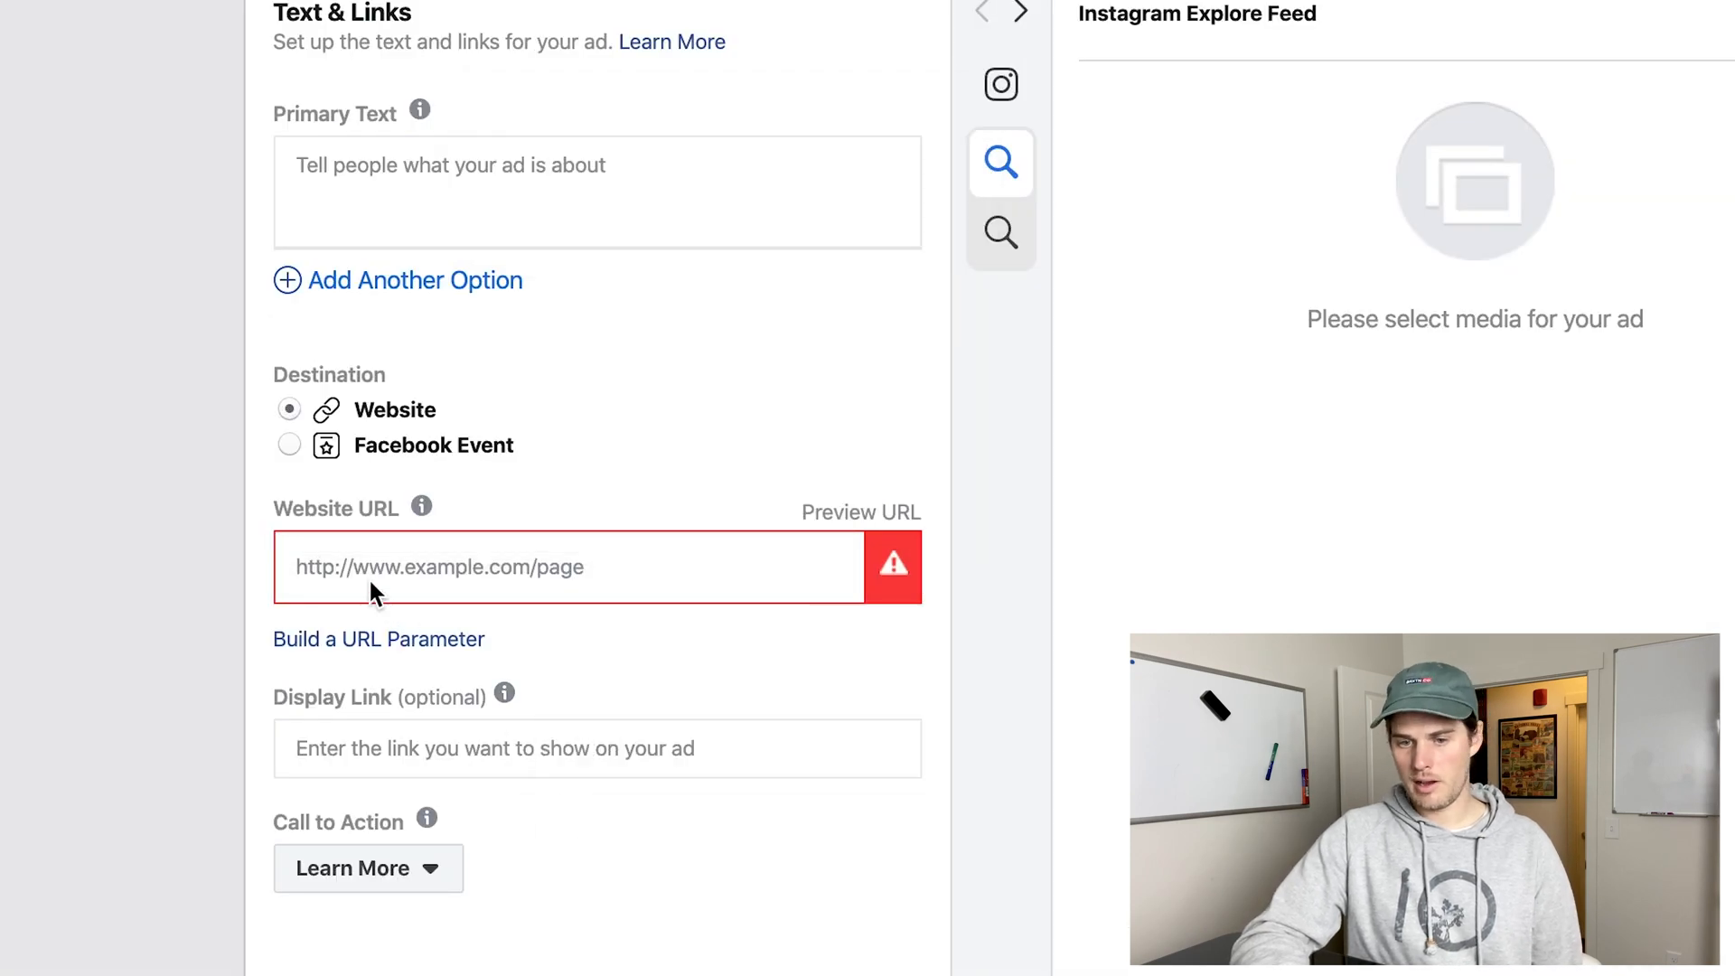
{"action": "left_click", "coordinate": [397, 572]}
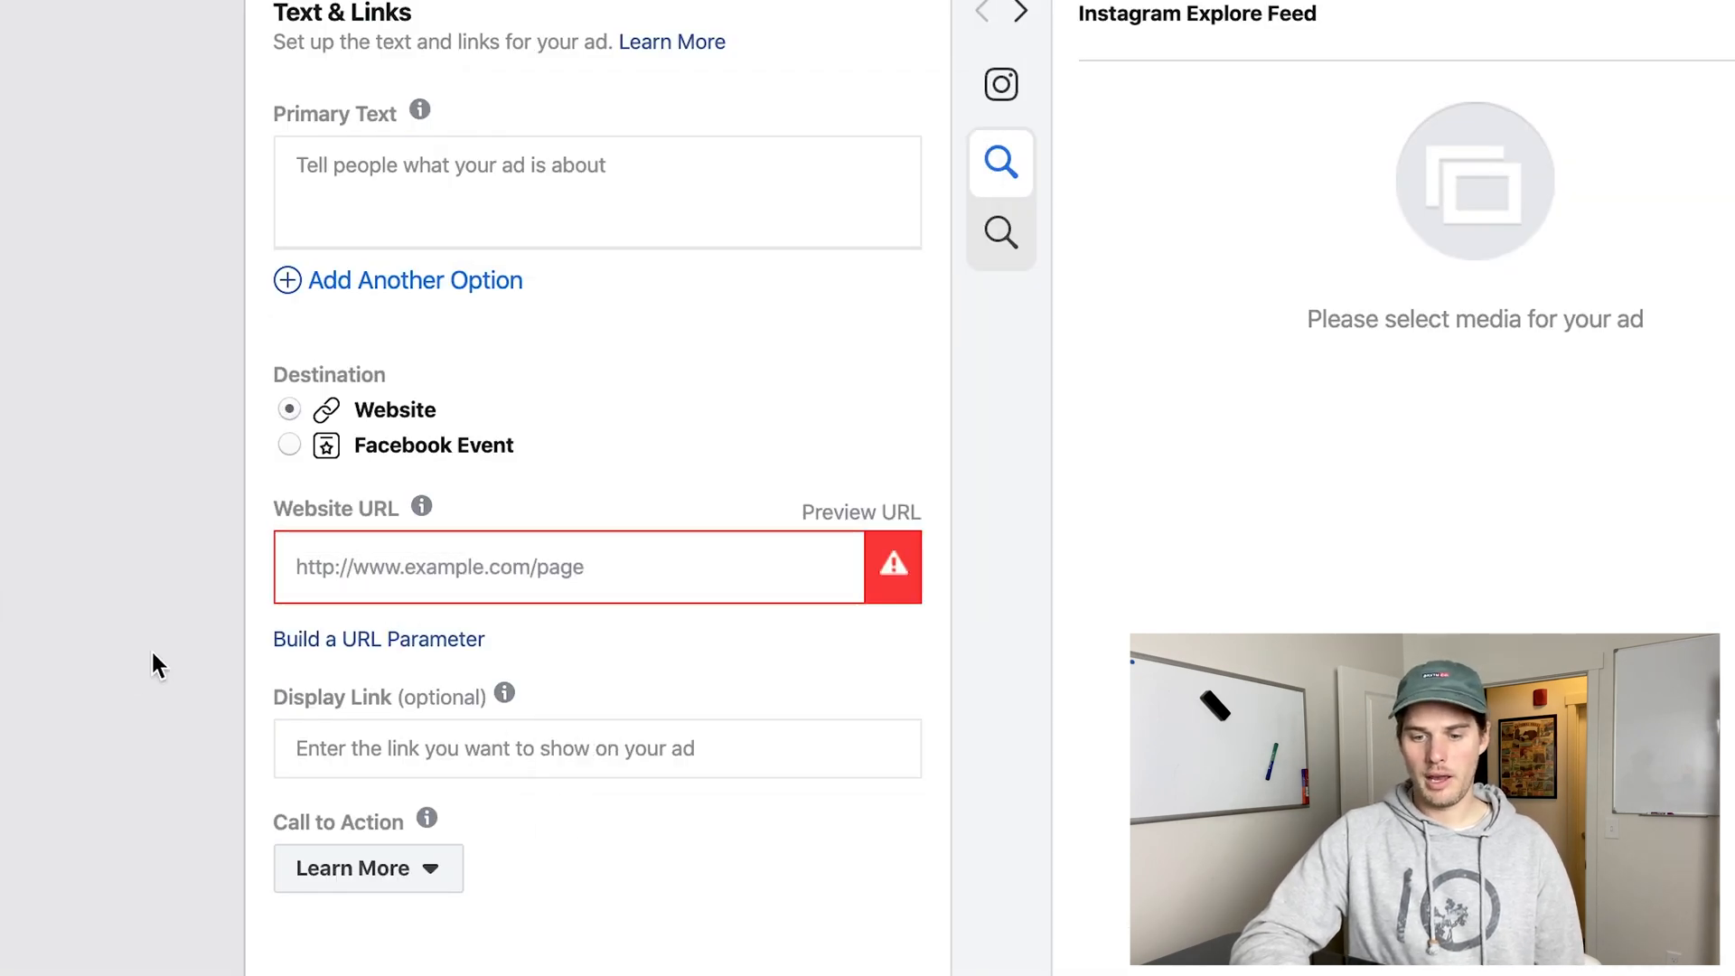
{"action": "scroll", "coordinate": [154, 664], "scroll_direction": "down", "scroll_amount": 10}
{"action": "scroll", "coordinate": [159, 666], "scroll_direction": "down", "scroll_amount": 1}
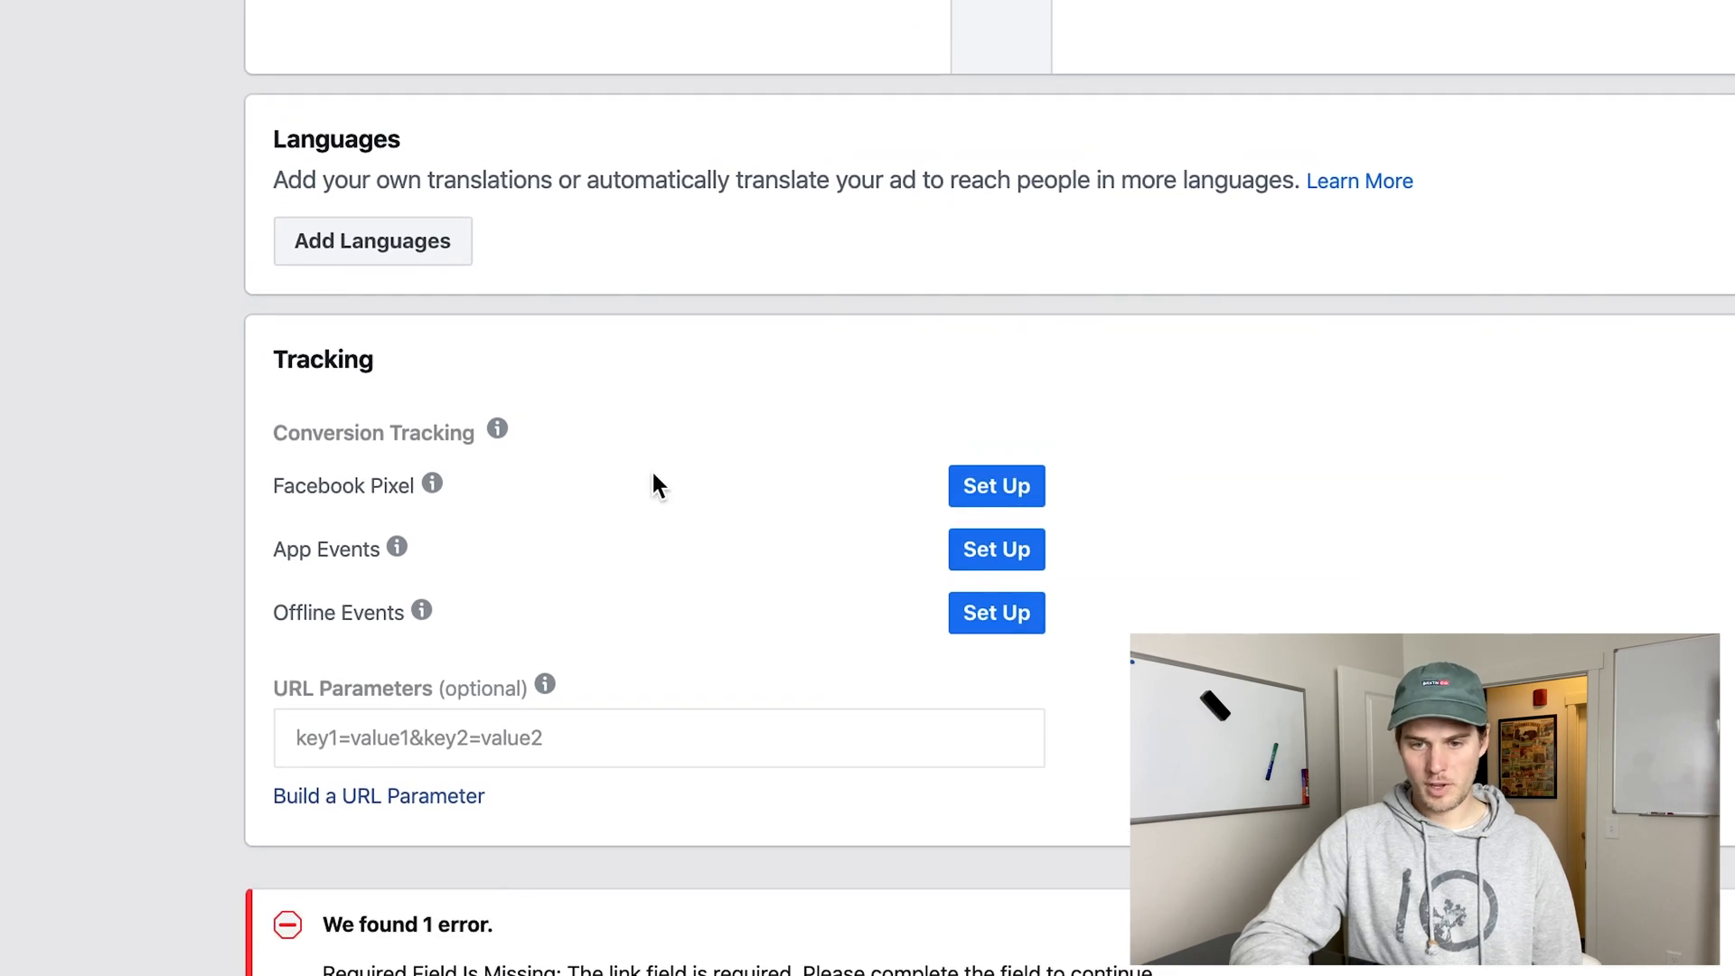